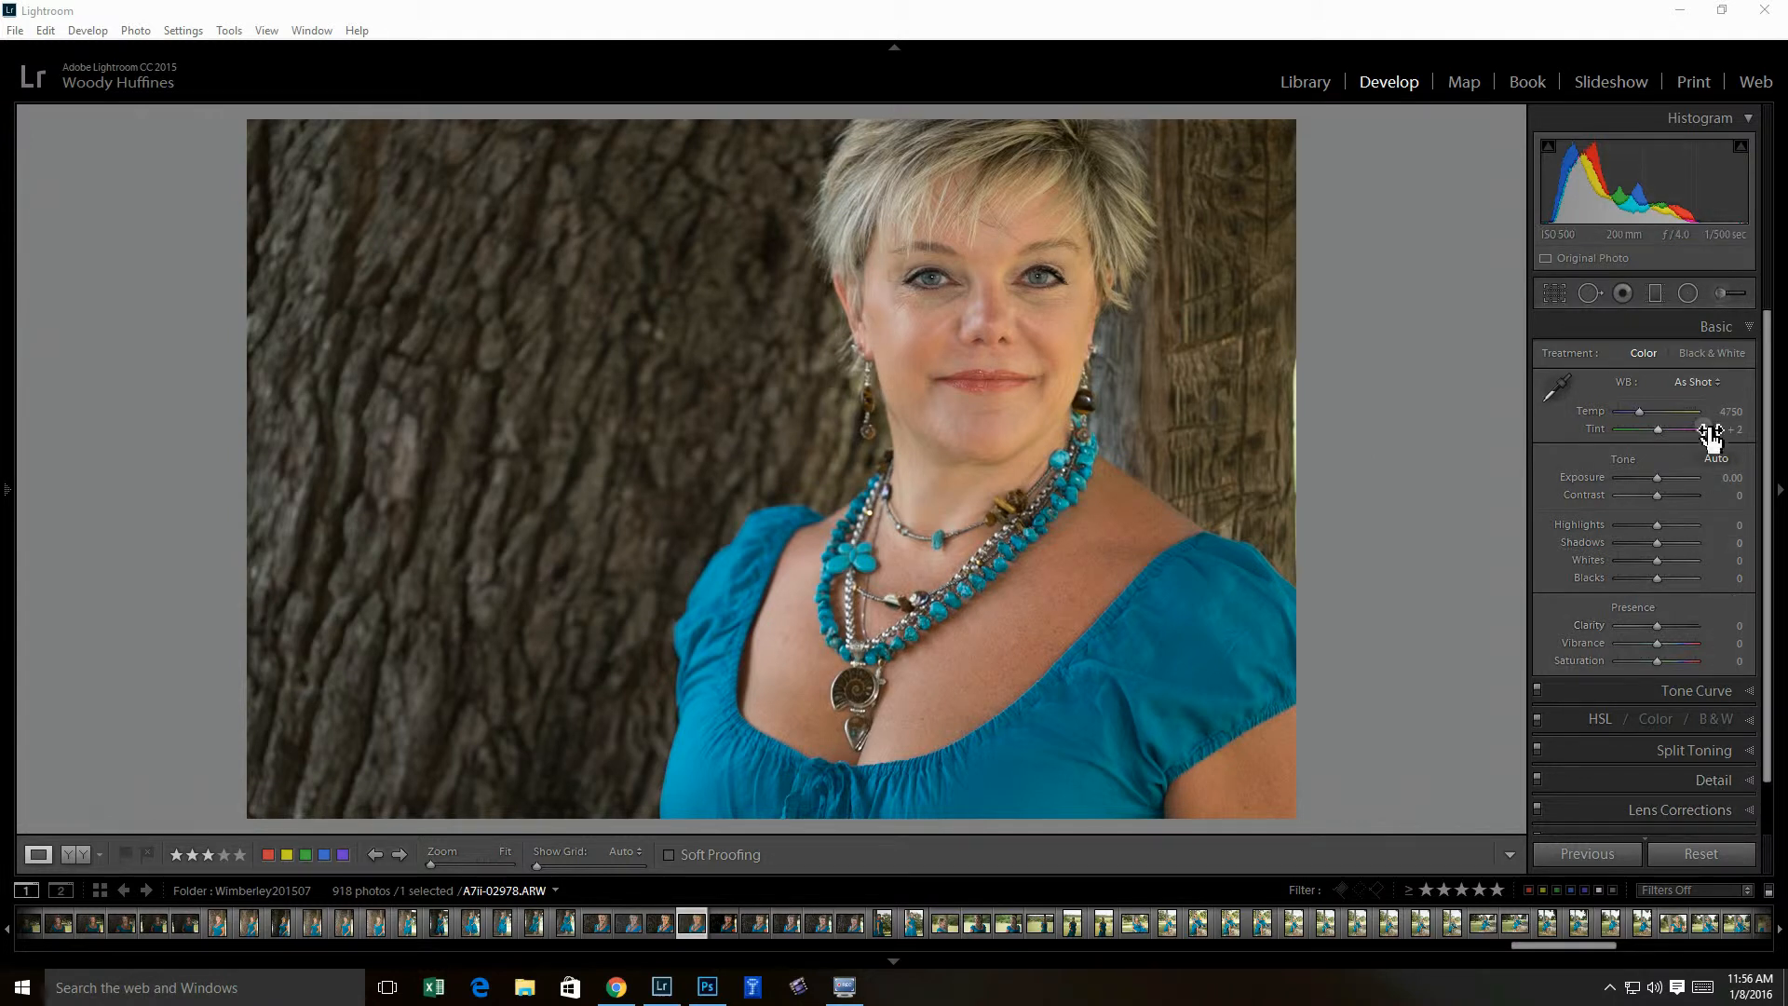
# - Try the Camera Clear, Camera Deep, Camera Portrait and Camera Vivid calibration profiles on the portrait
pyautogui.click(1745, 331)
pyautogui.click(1028, 276)
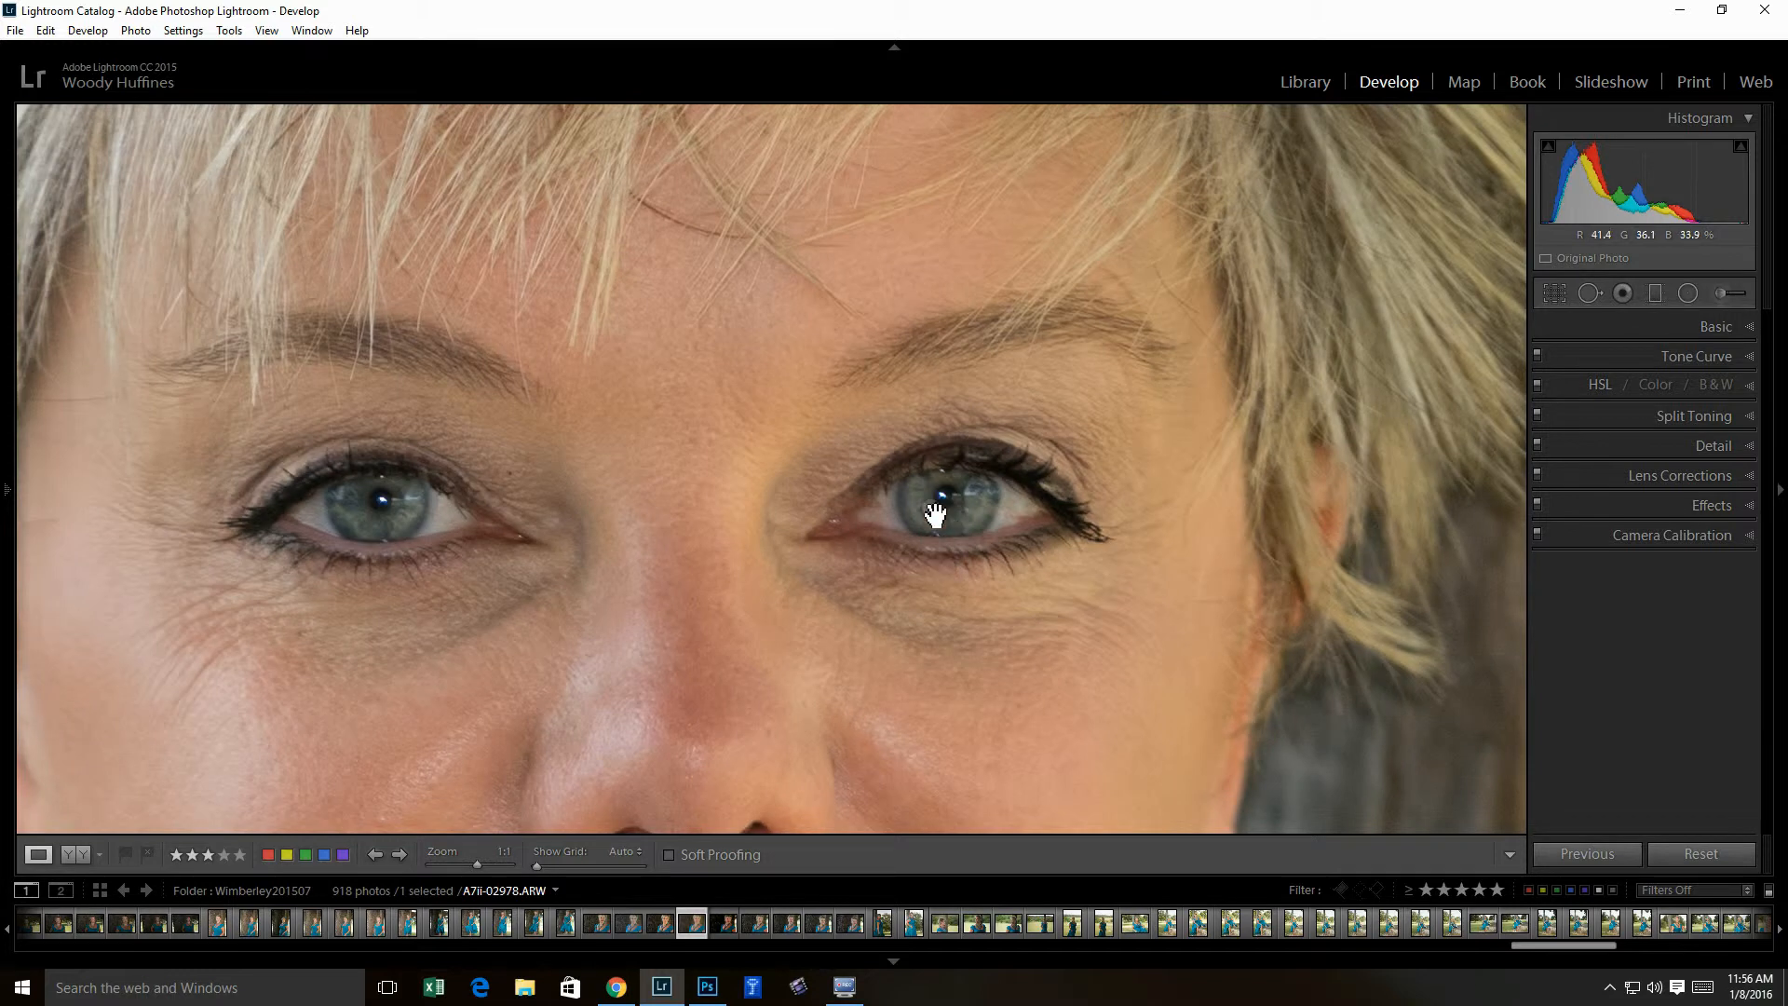
pyautogui.click(752, 503)
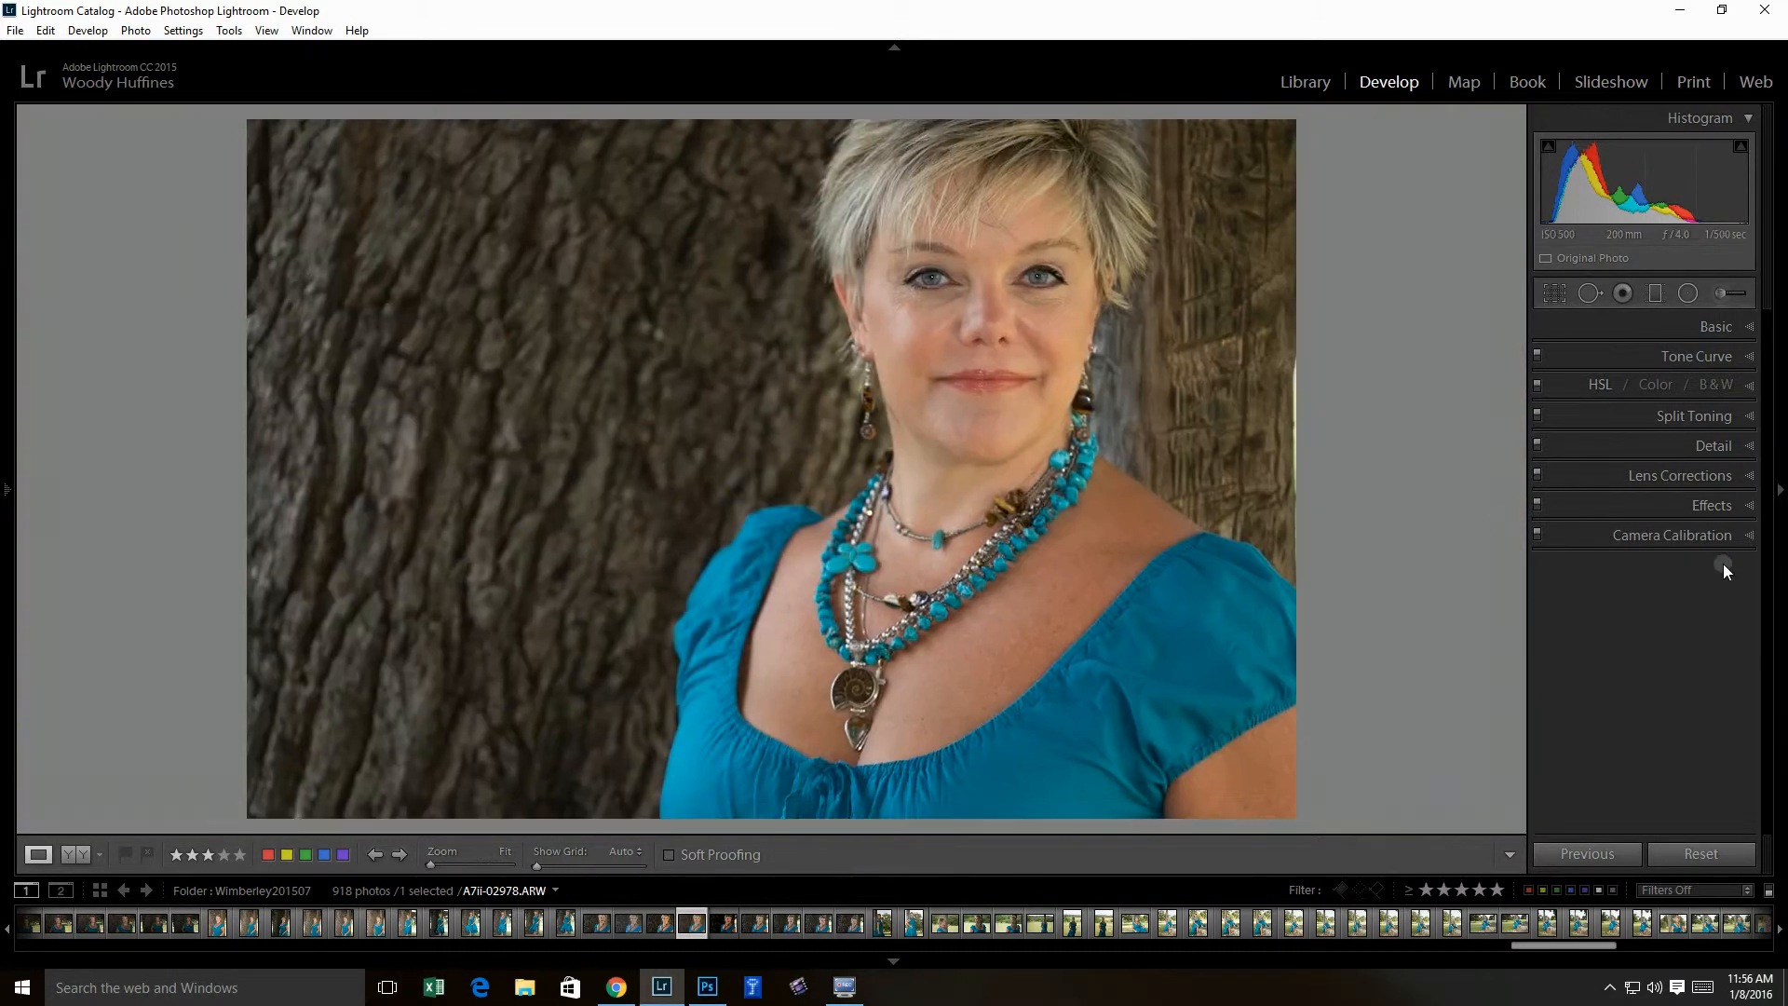
pyautogui.click(1747, 536)
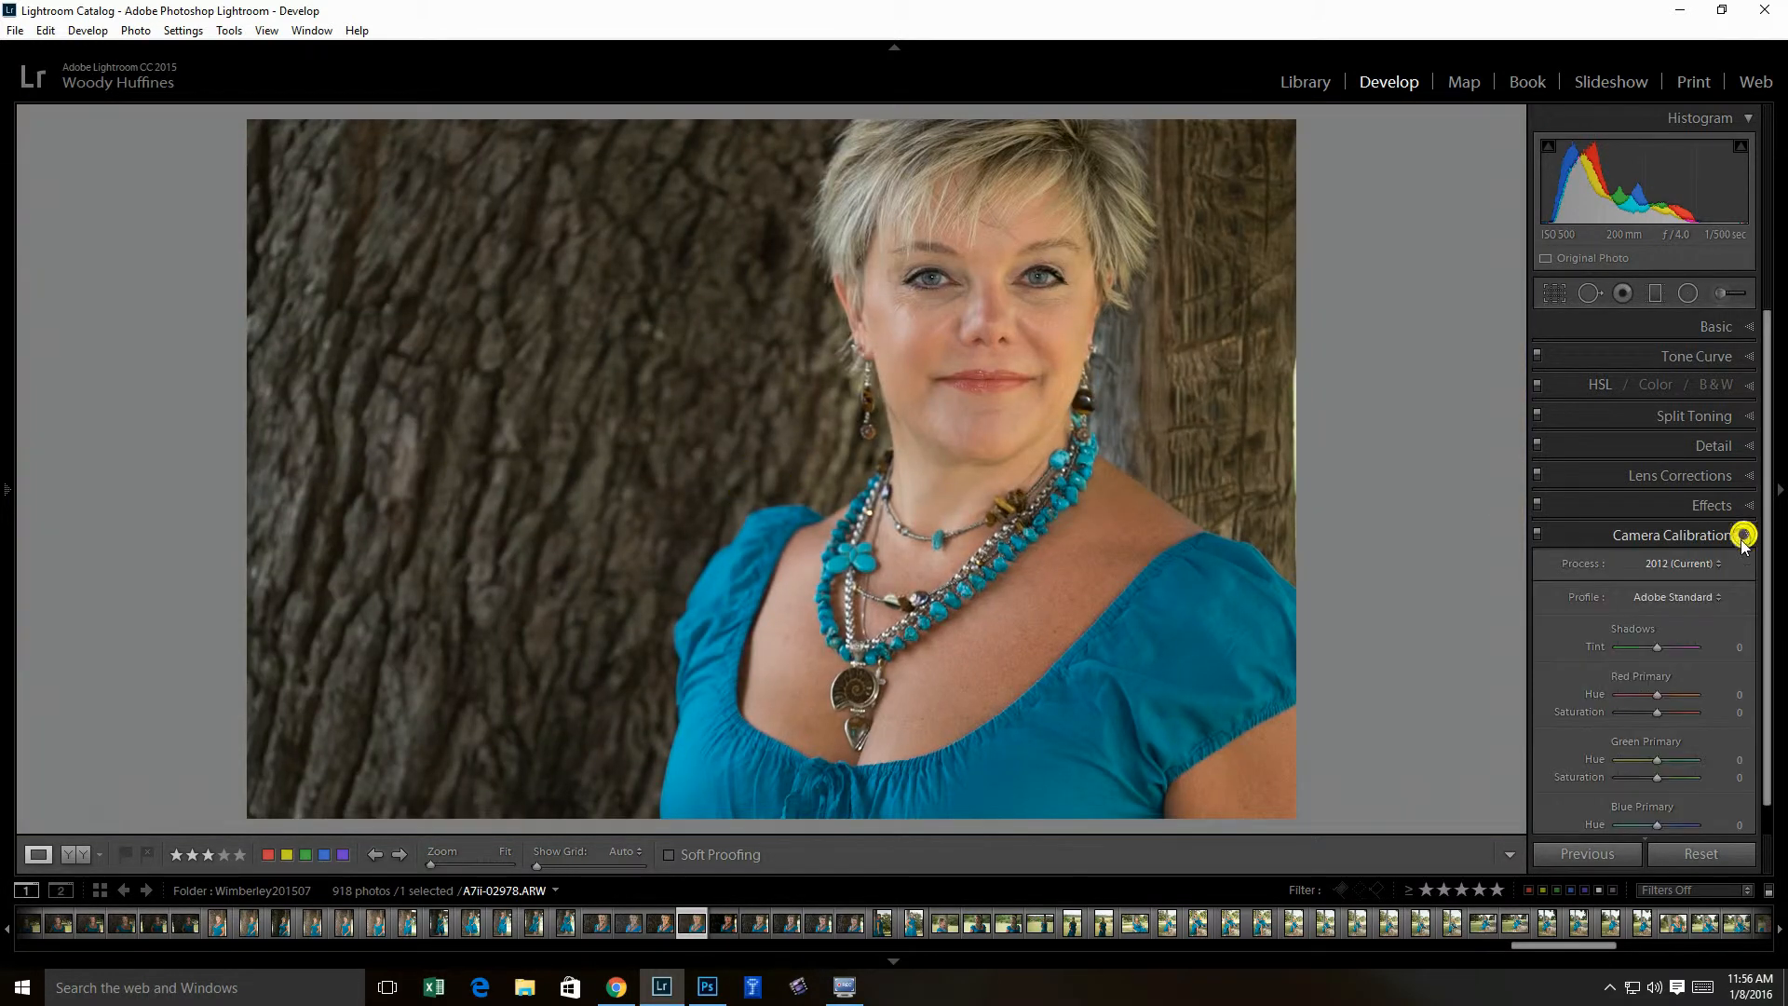
pyautogui.click(1677, 597)
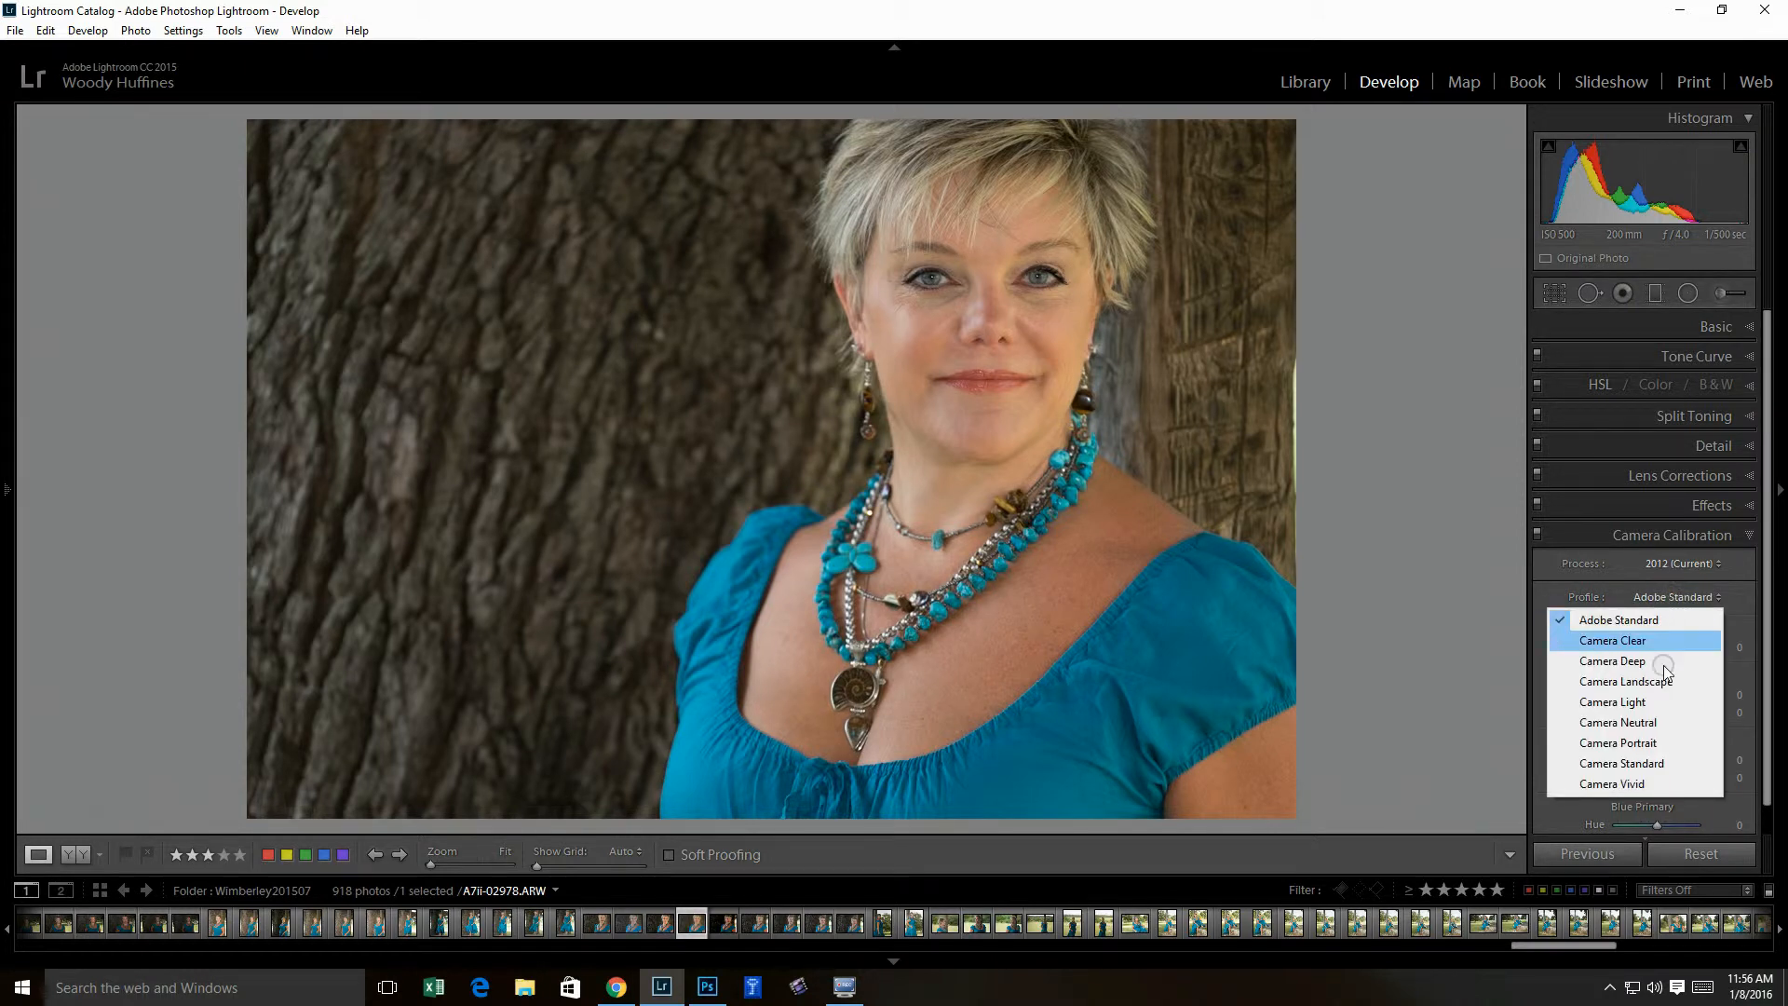
pyautogui.click(1638, 642)
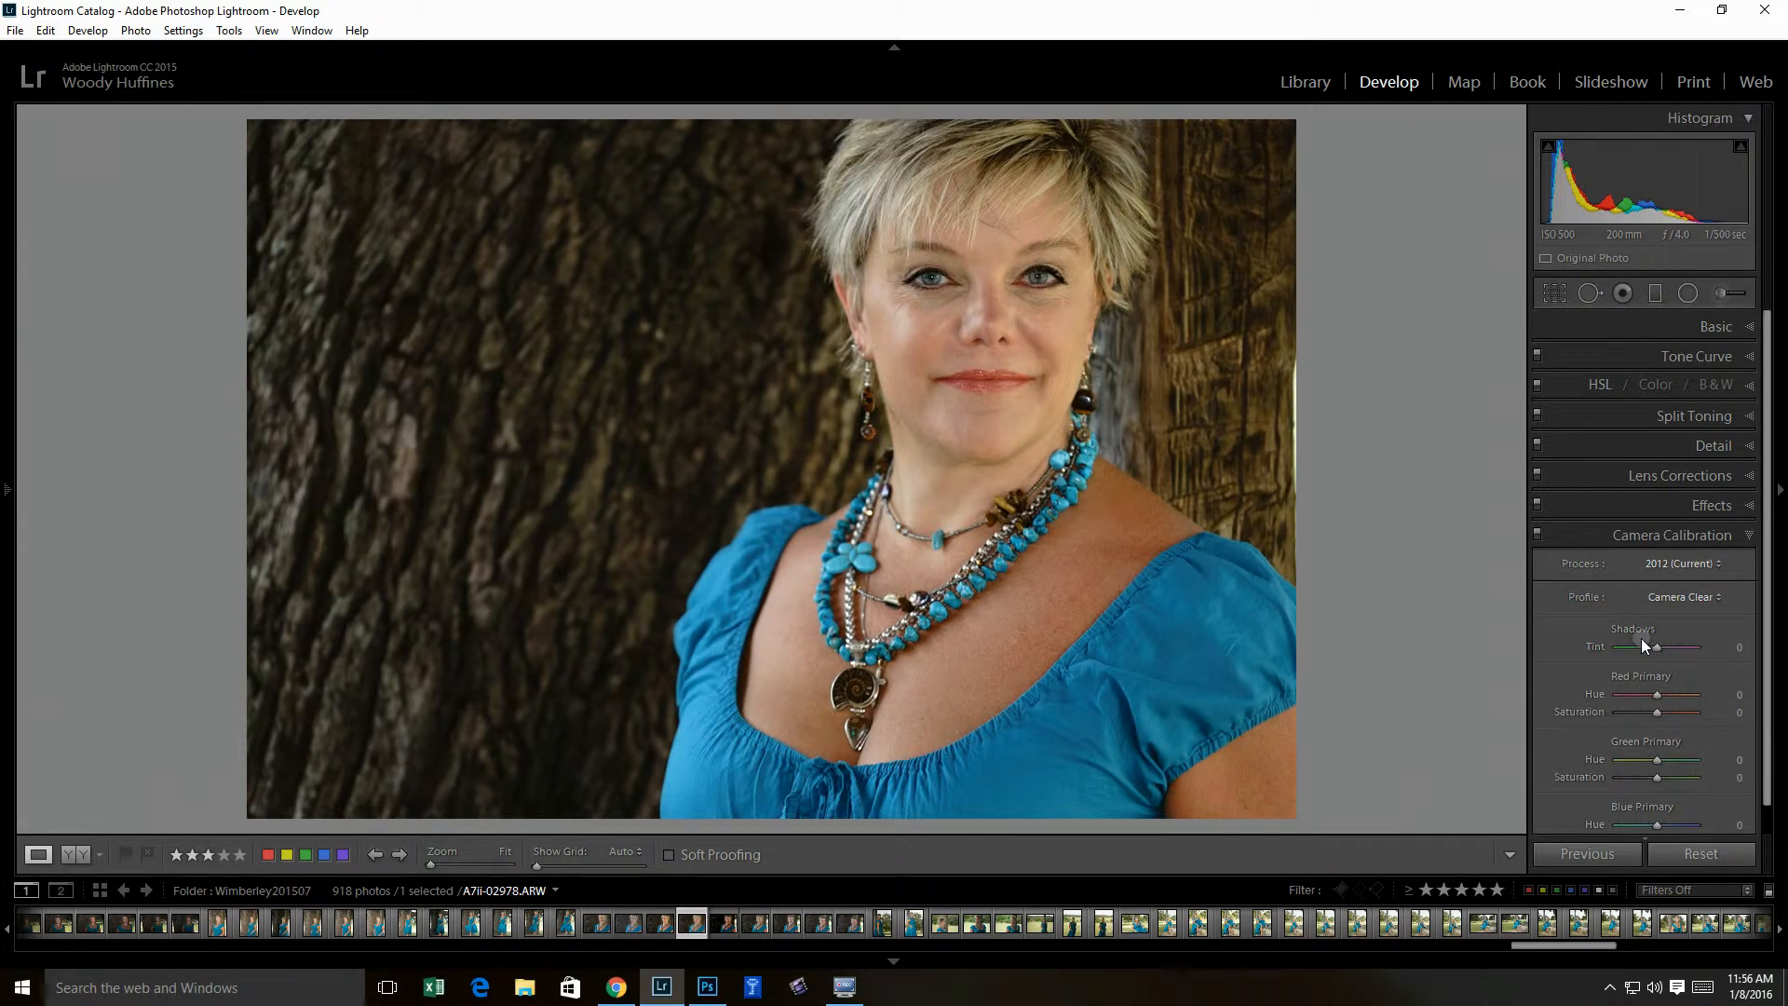
pyautogui.click(1670, 599)
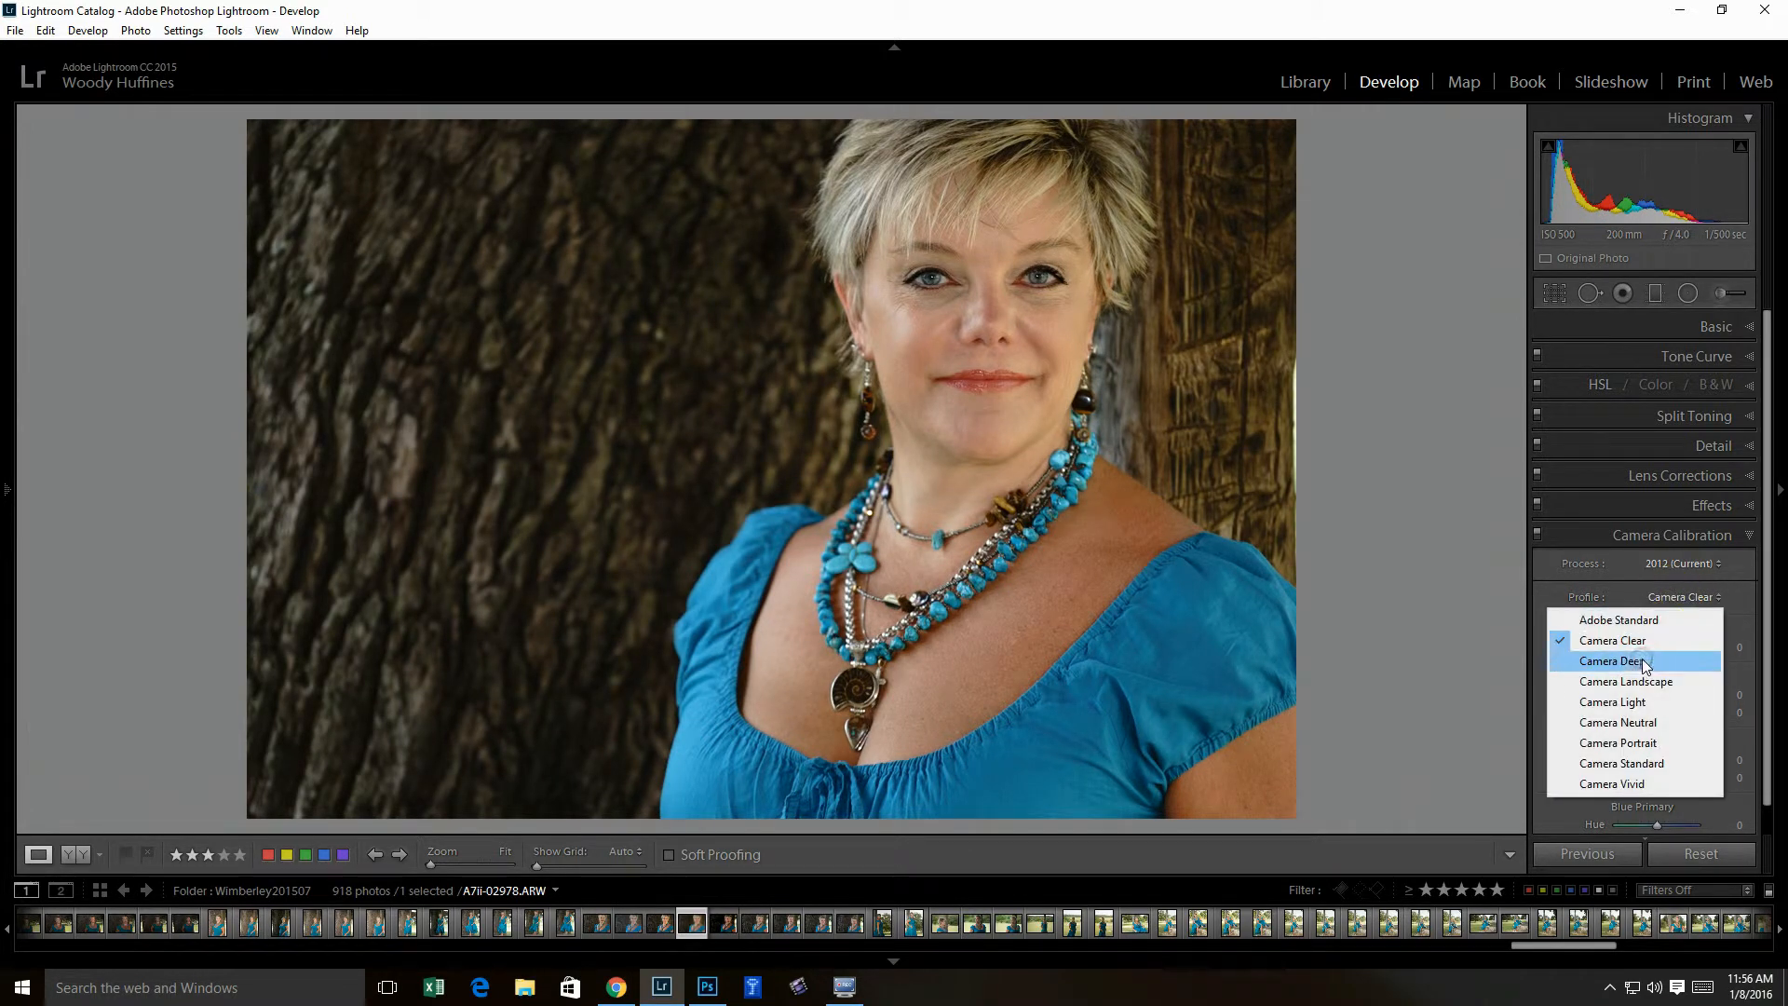
pyautogui.click(1635, 661)
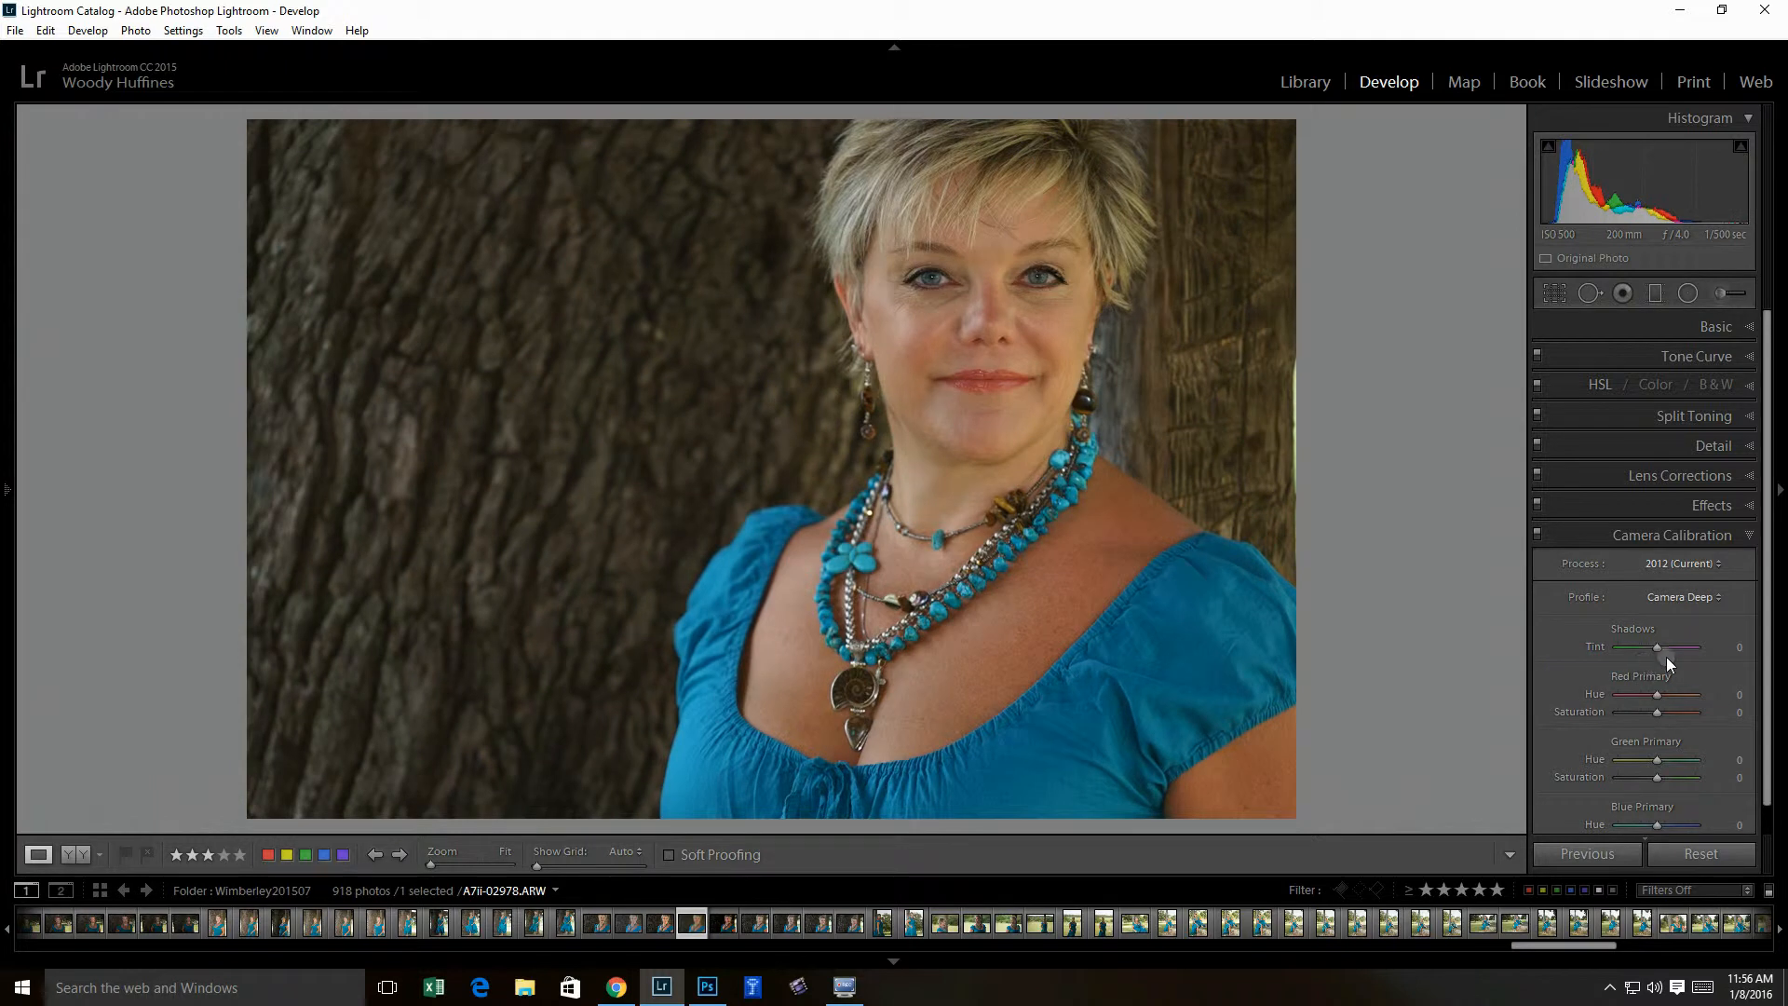
pyautogui.click(1689, 599)
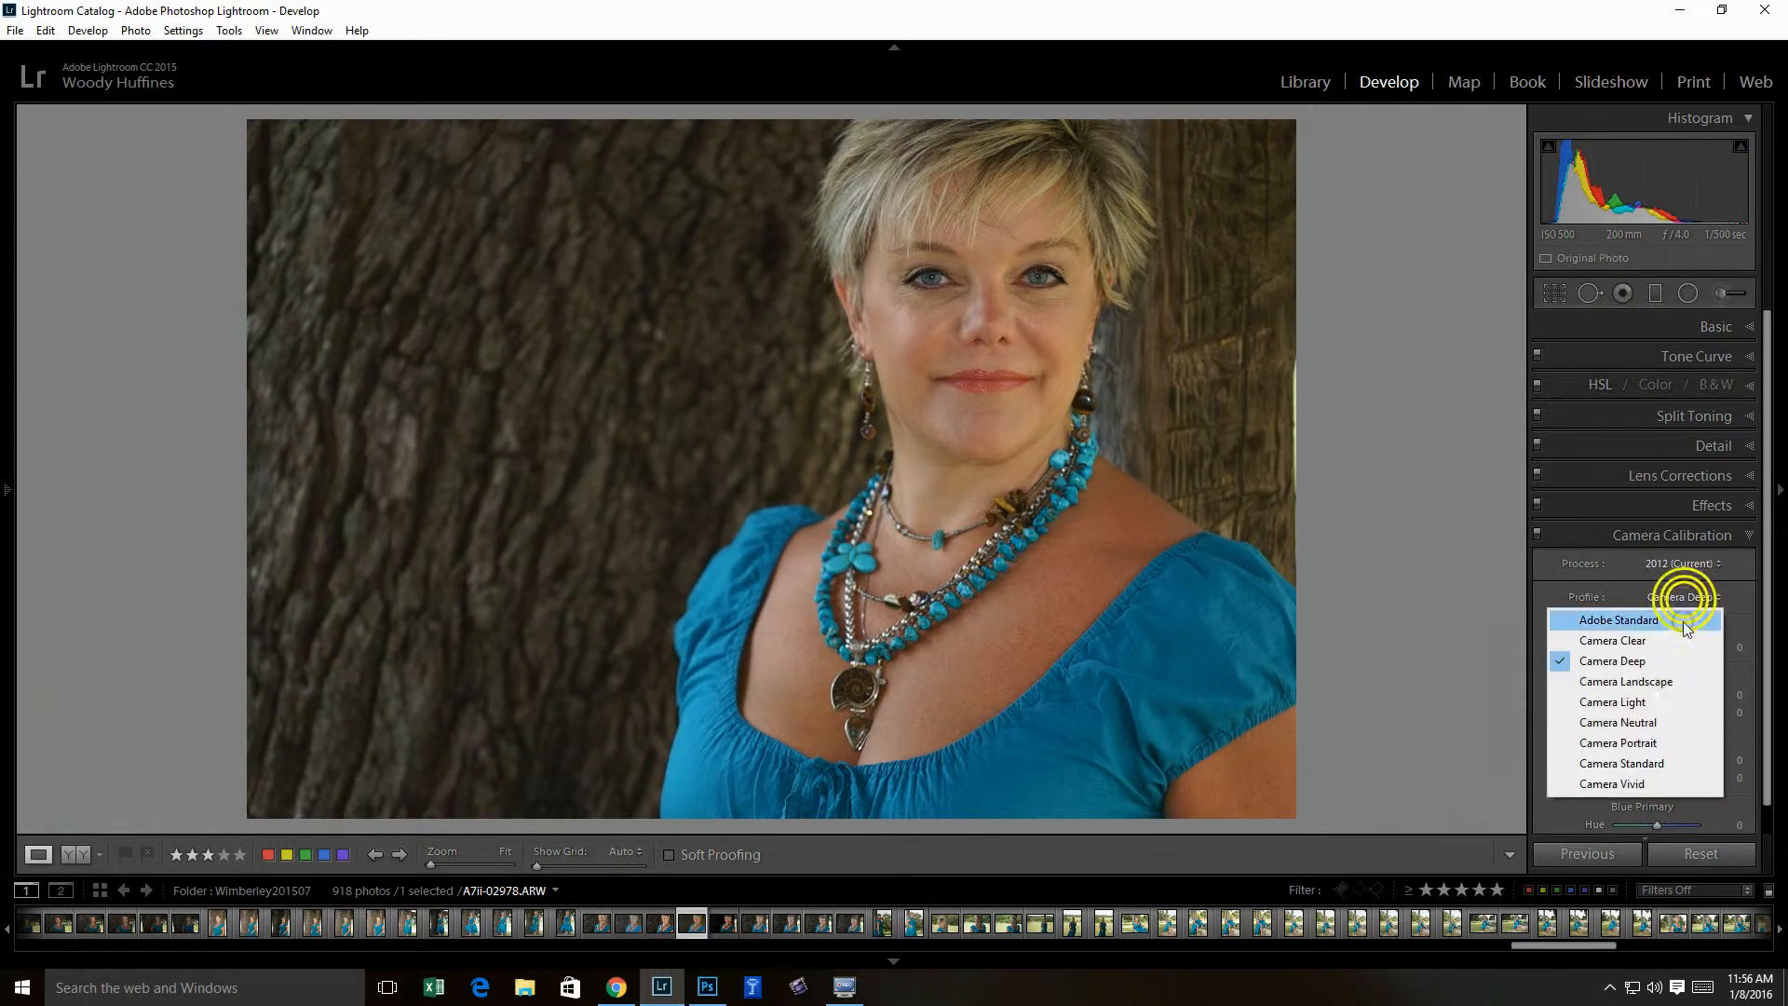
pyautogui.click(1648, 743)
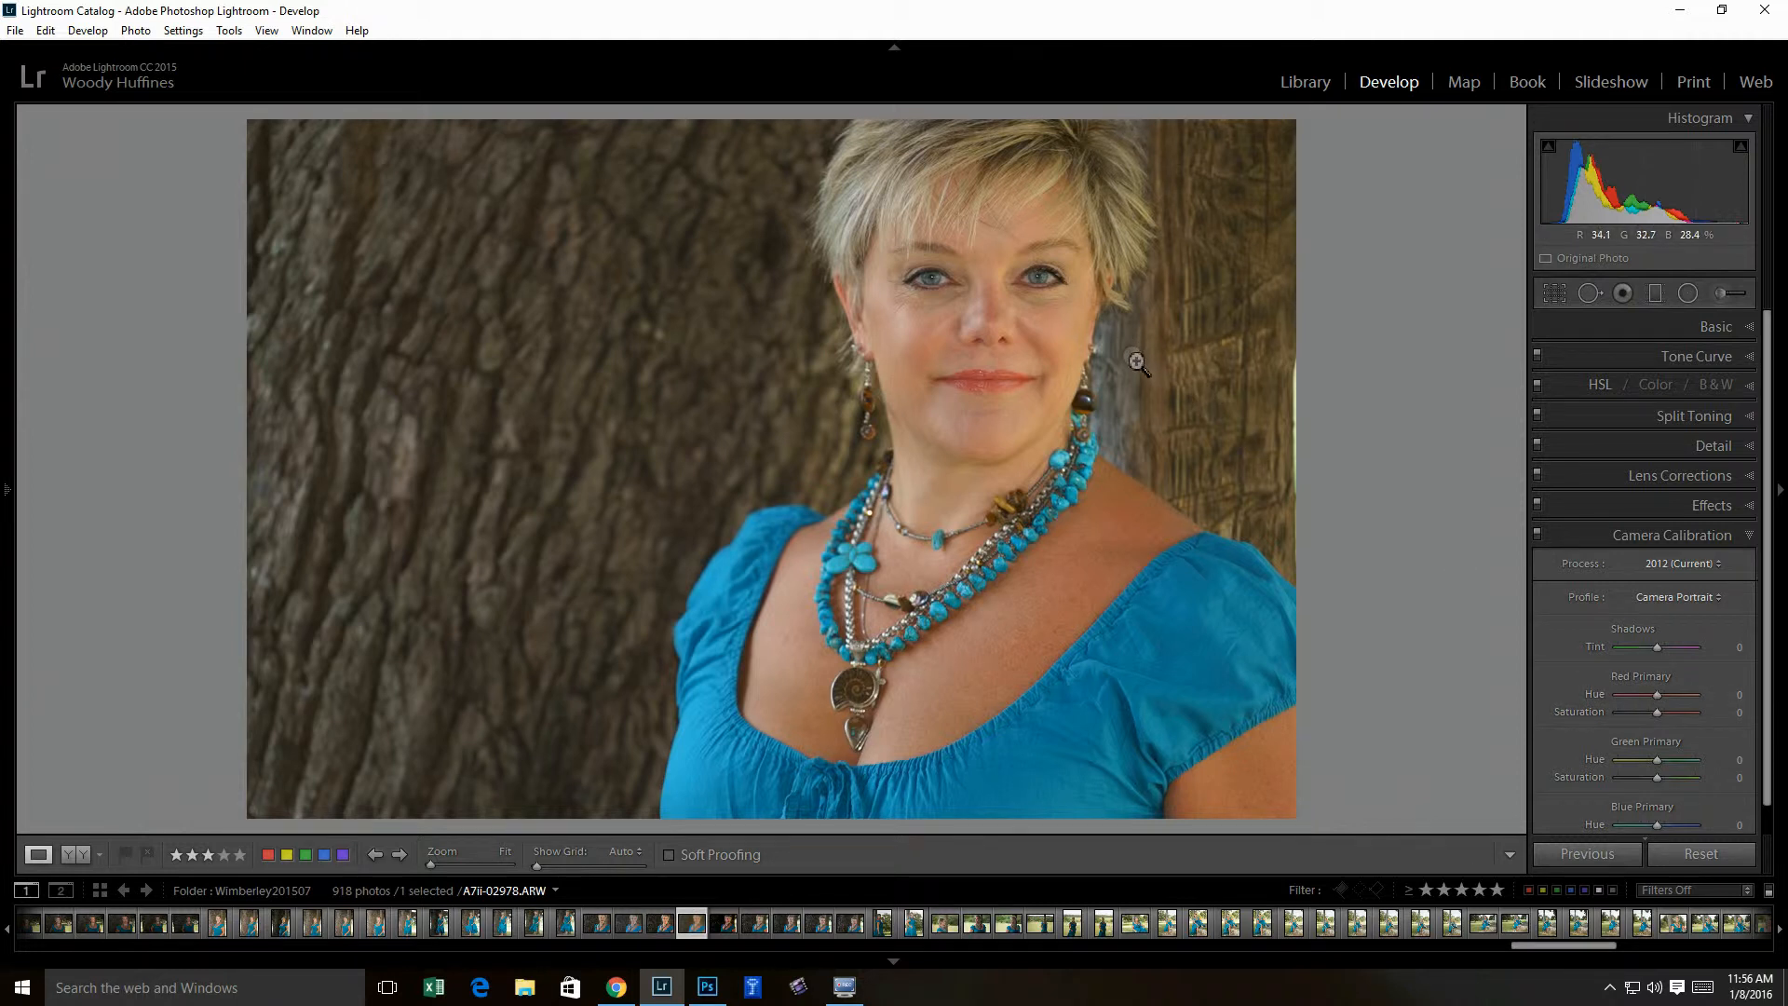
pyautogui.click(1665, 596)
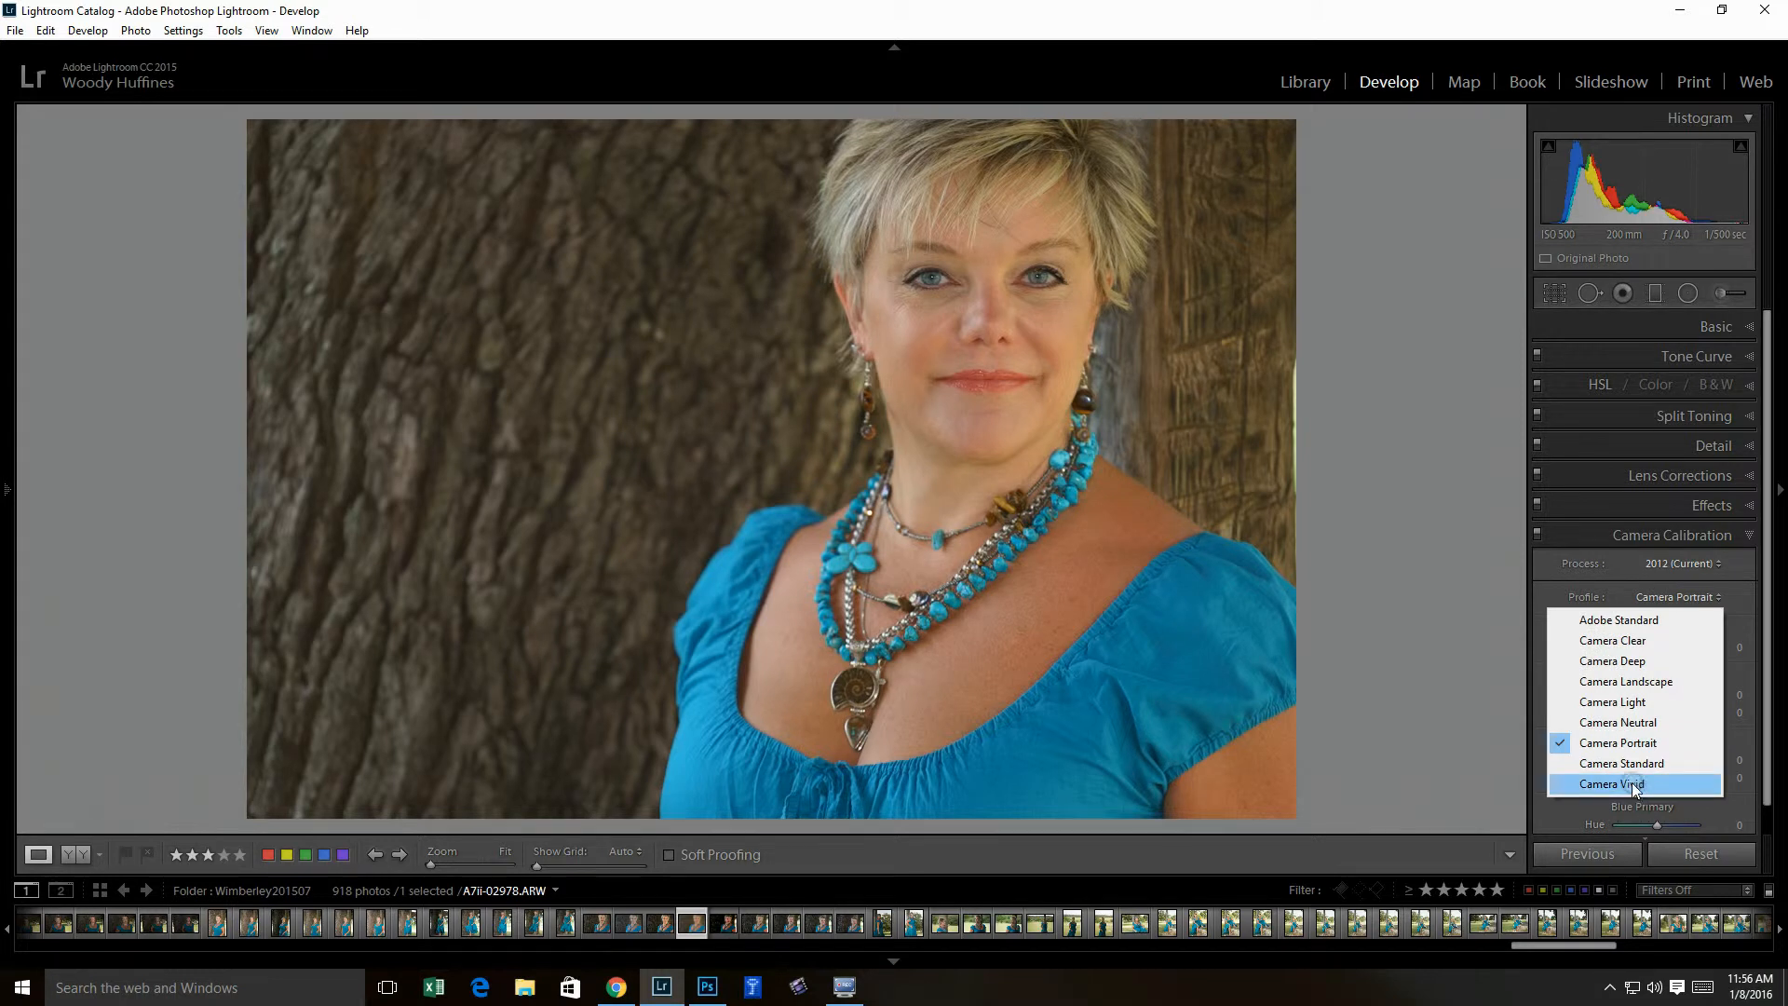
pyautogui.click(1632, 783)
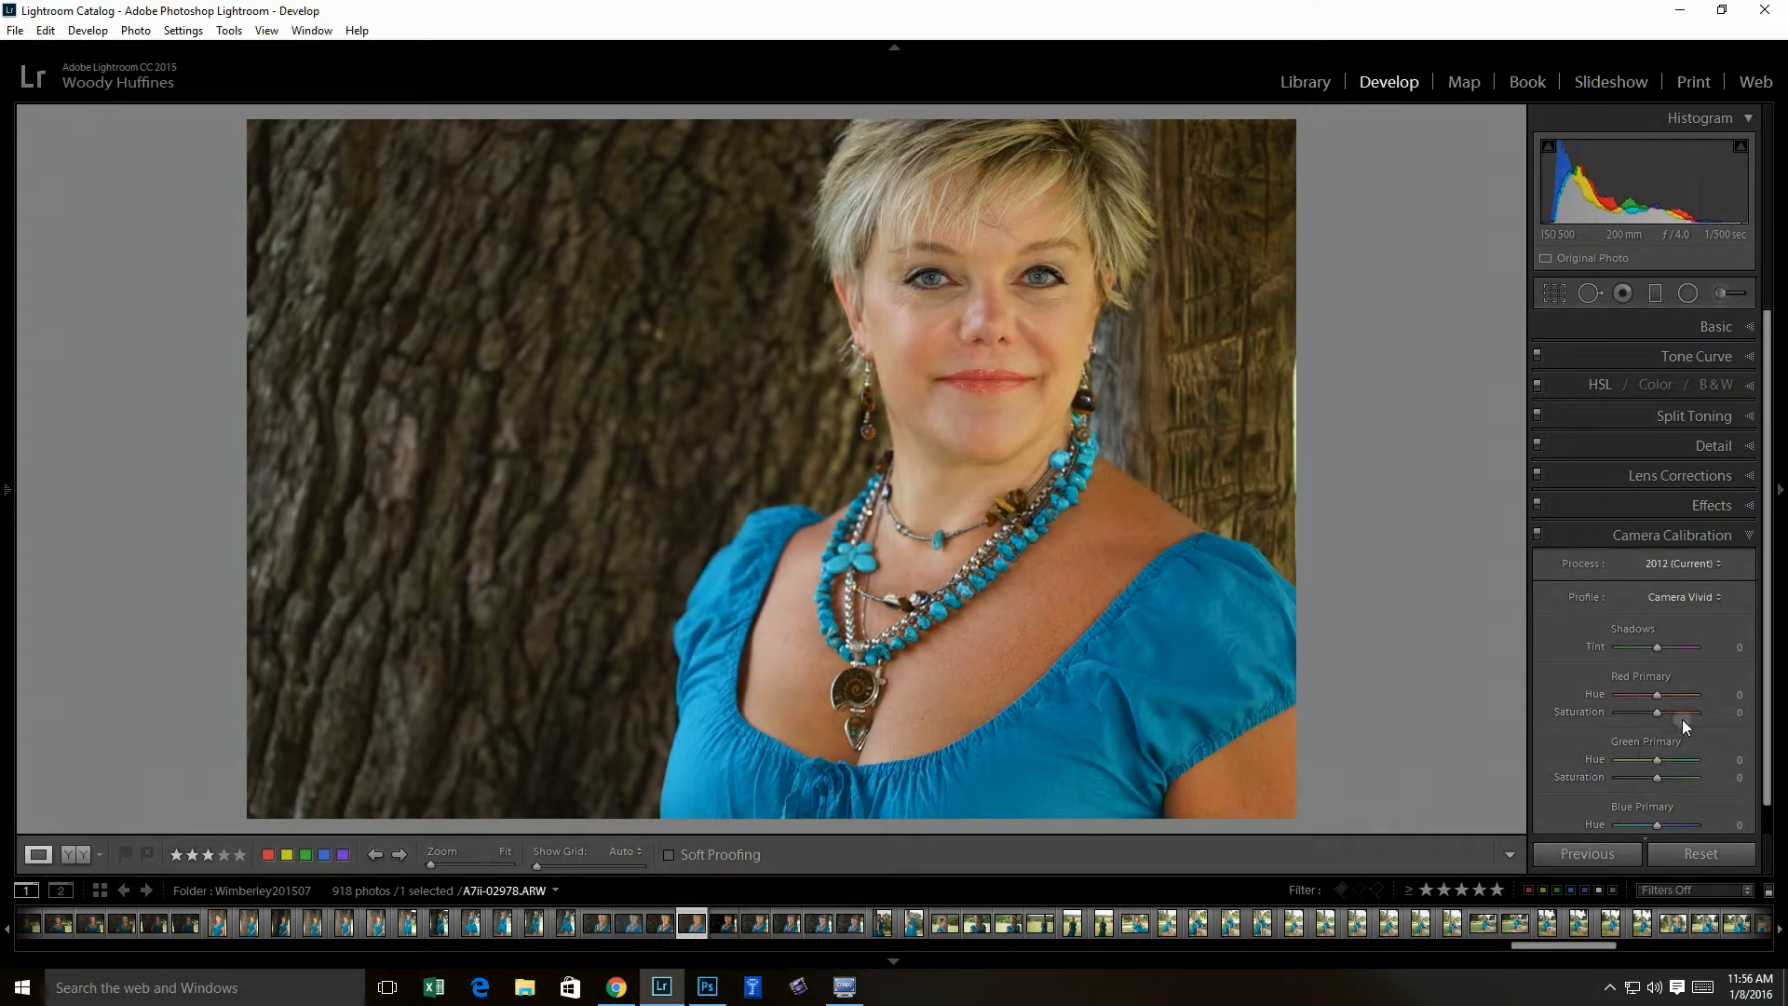
# - Set the portrait's camera calibration profile to Camera Deep
pyautogui.click(1679, 598)
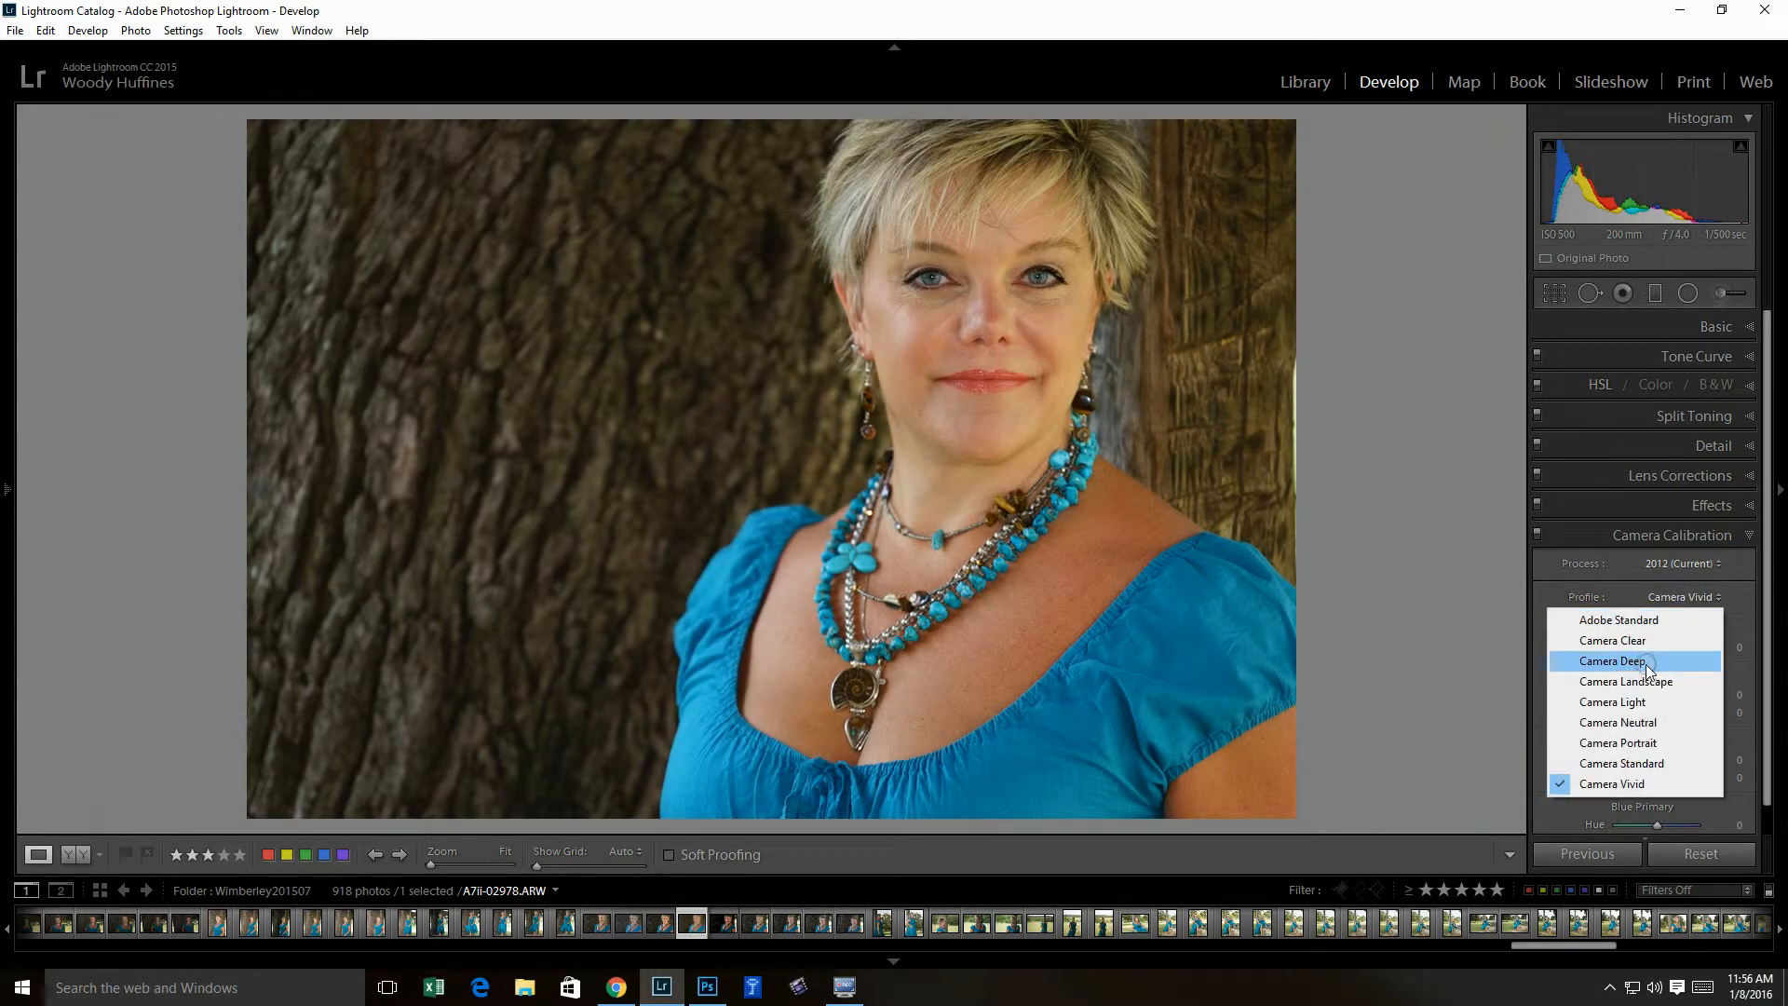
pyautogui.click(1647, 661)
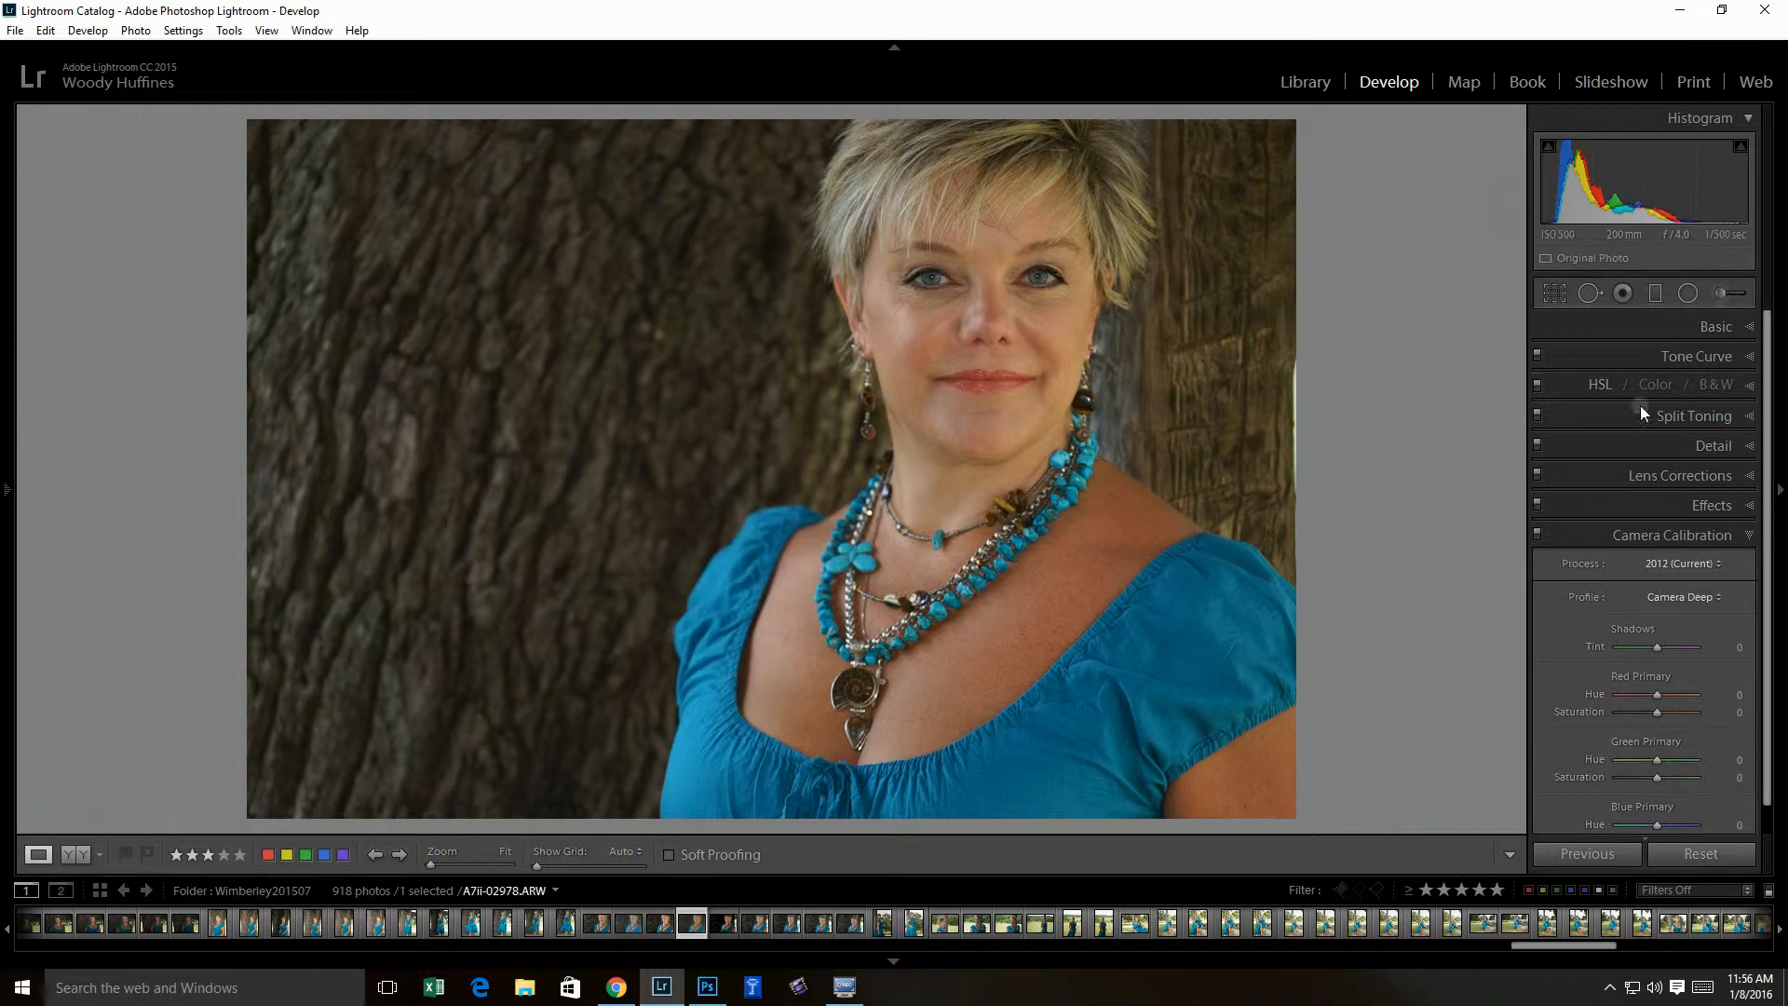
pyautogui.click(1749, 535)
# - Cool the portrait by setting the white balance temperature to 4024, and check the skin tones up close
pyautogui.click(1749, 326)
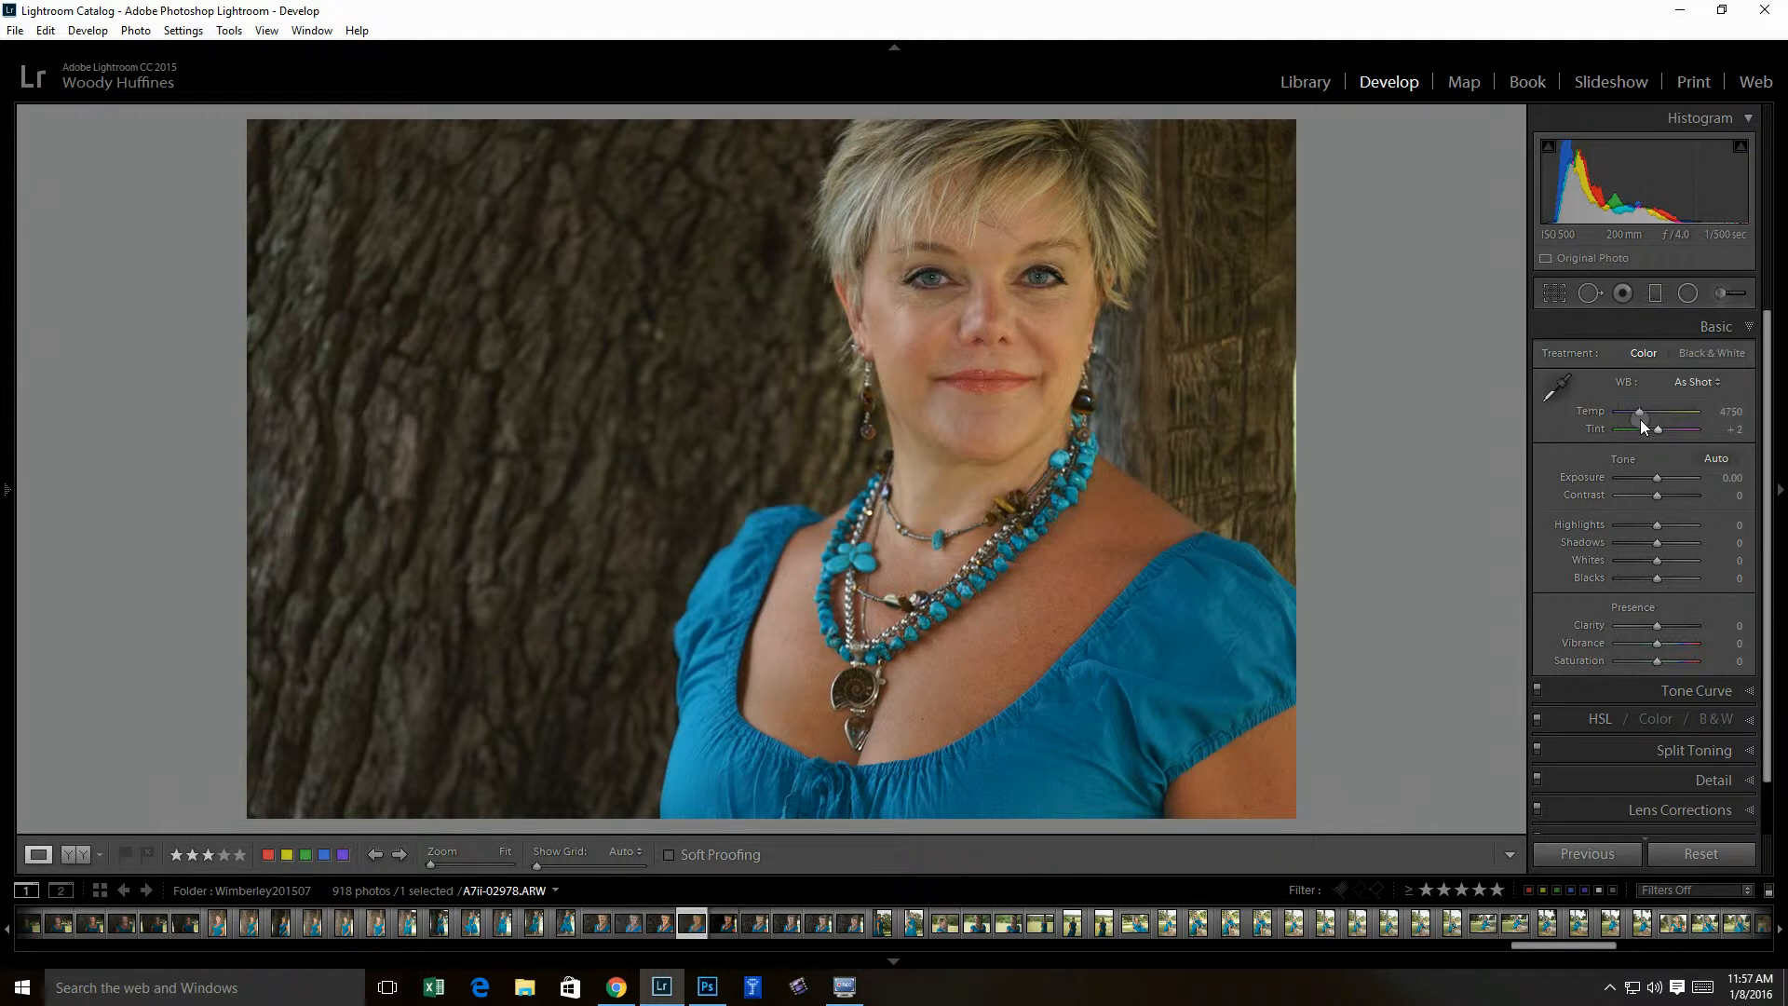
pyautogui.moveTo(1639, 412)
pyautogui.mouseDown()
pyautogui.moveTo(1607, 410)
pyautogui.moveTo(1635, 415)
pyautogui.mouseUp()
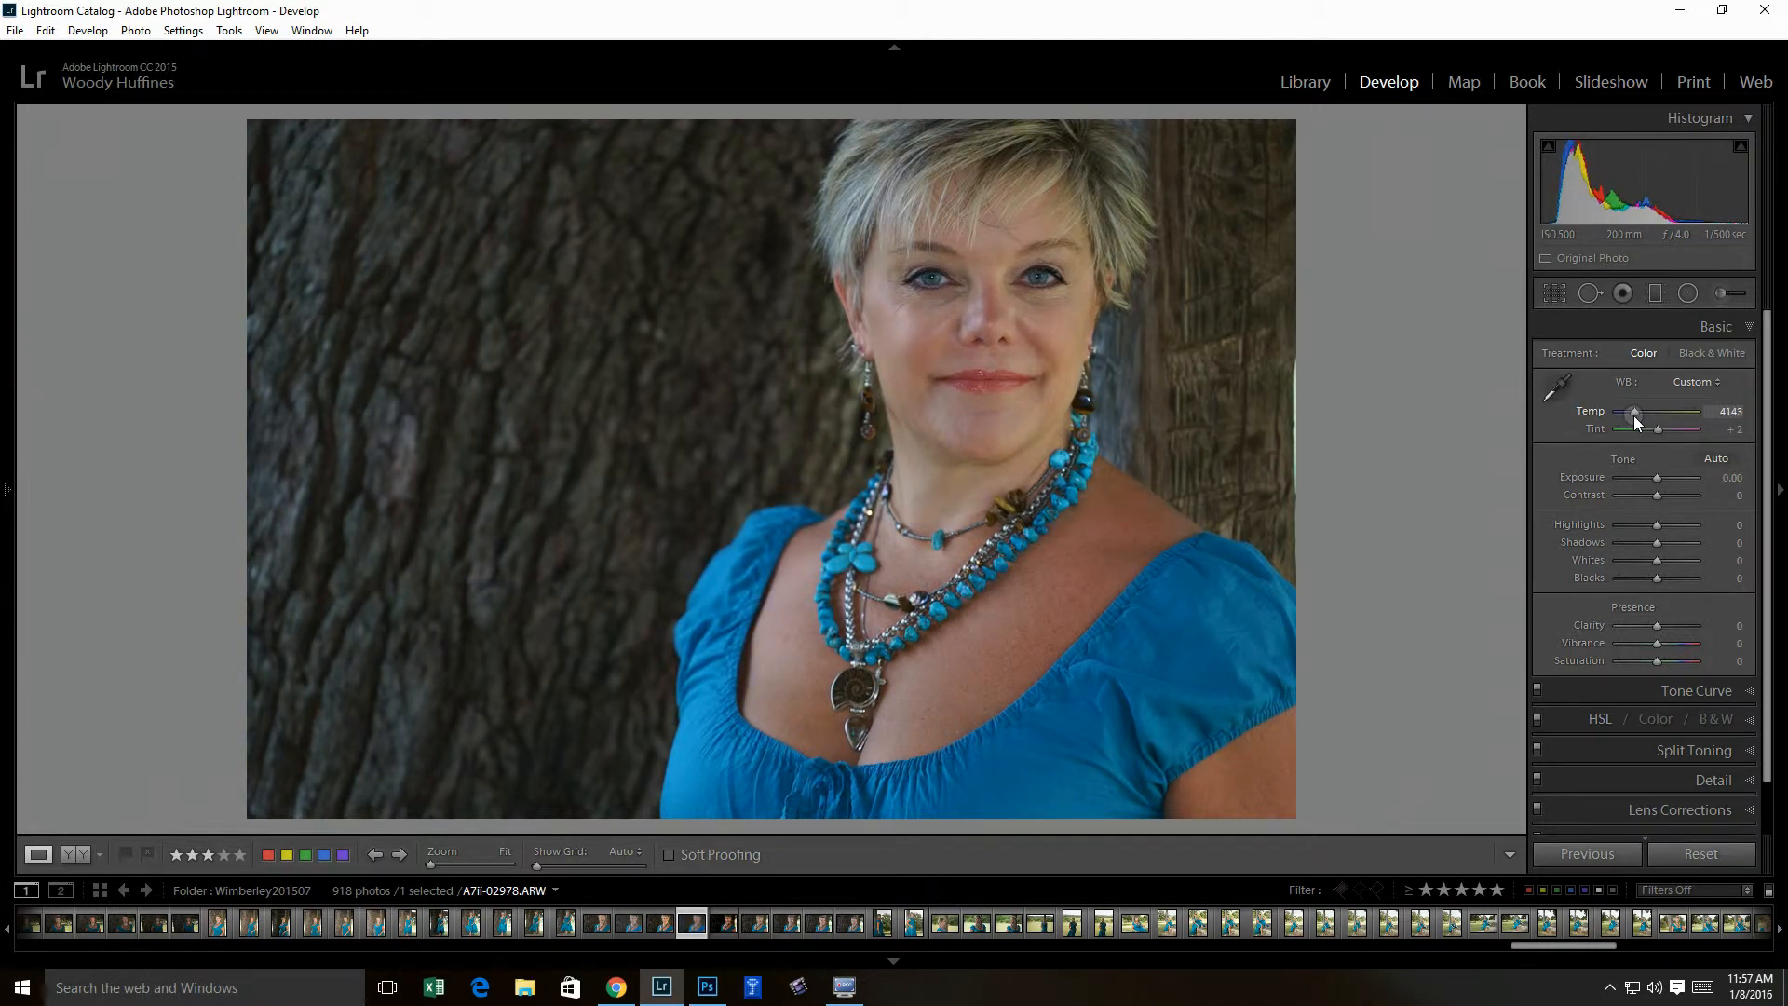
pyautogui.moveTo(1634, 416); pyautogui.dragTo(1643, 419)
pyautogui.click(1632, 415)
pyautogui.click(1643, 414)
pyautogui.click(1642, 414)
pyautogui.click(1643, 415)
pyautogui.moveTo(1644, 414); pyautogui.dragTo(1632, 414)
pyautogui.moveTo(1631, 412); pyautogui.dragTo(1633, 413)
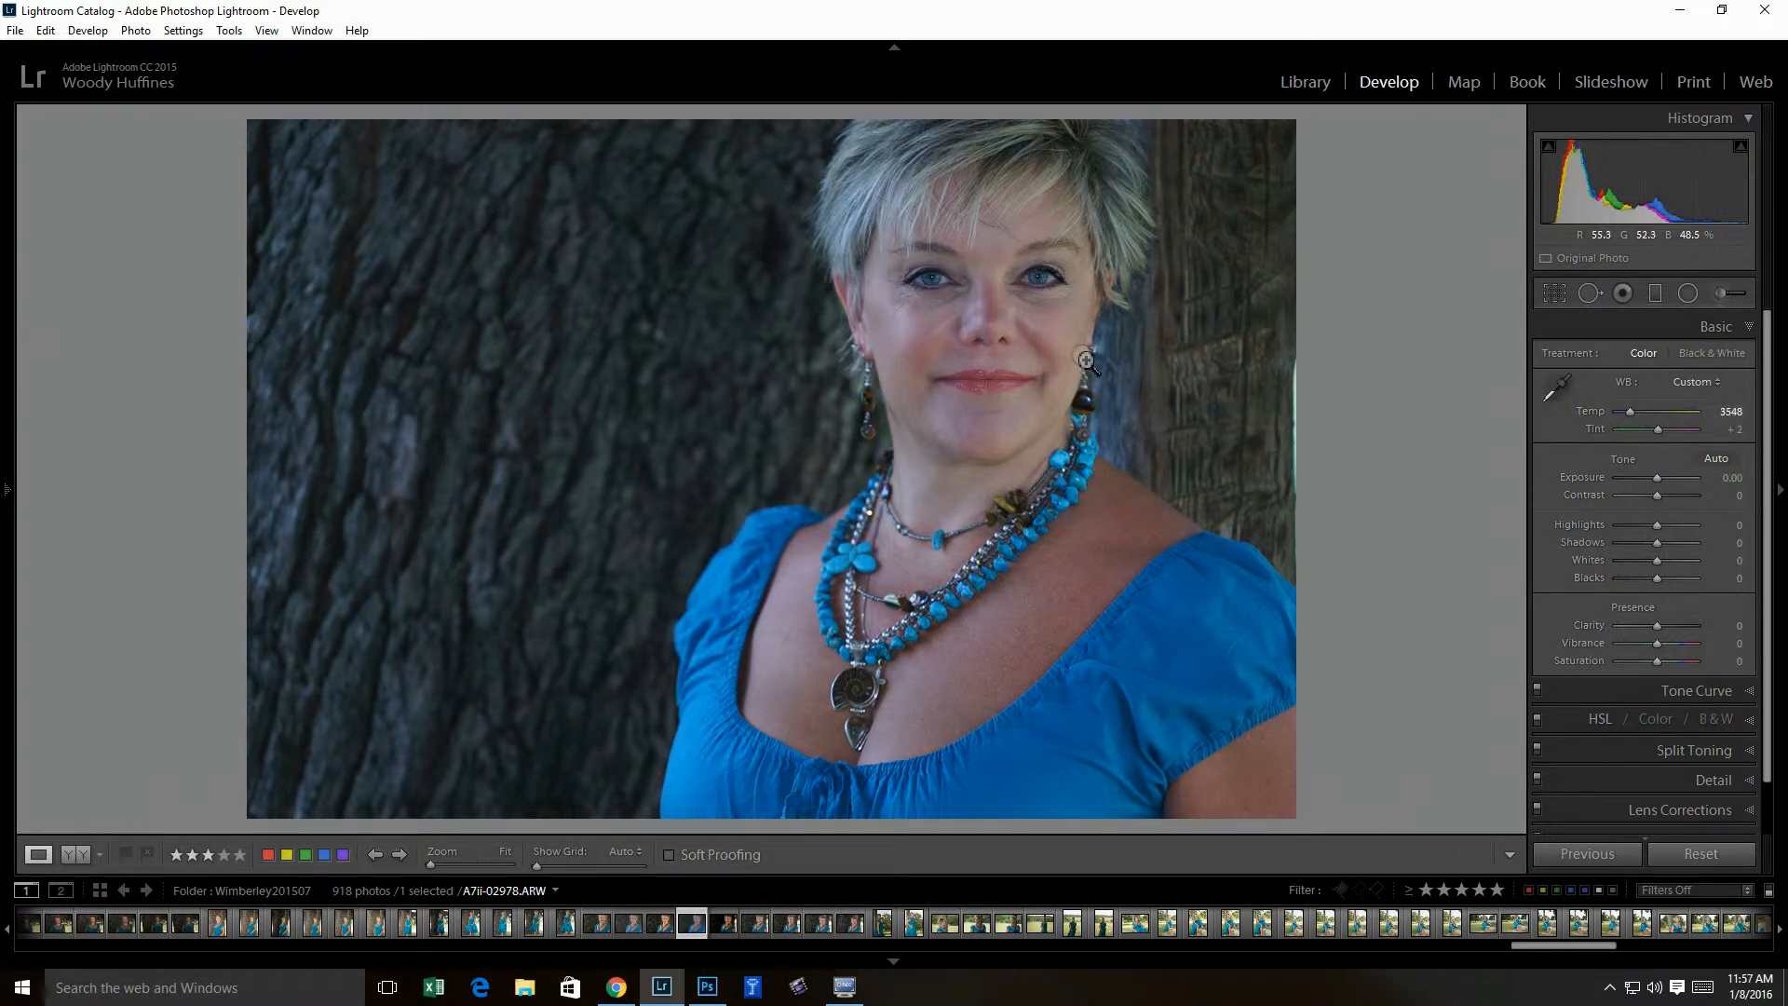
pyautogui.moveTo(1634, 416); pyautogui.dragTo(1634, 414)
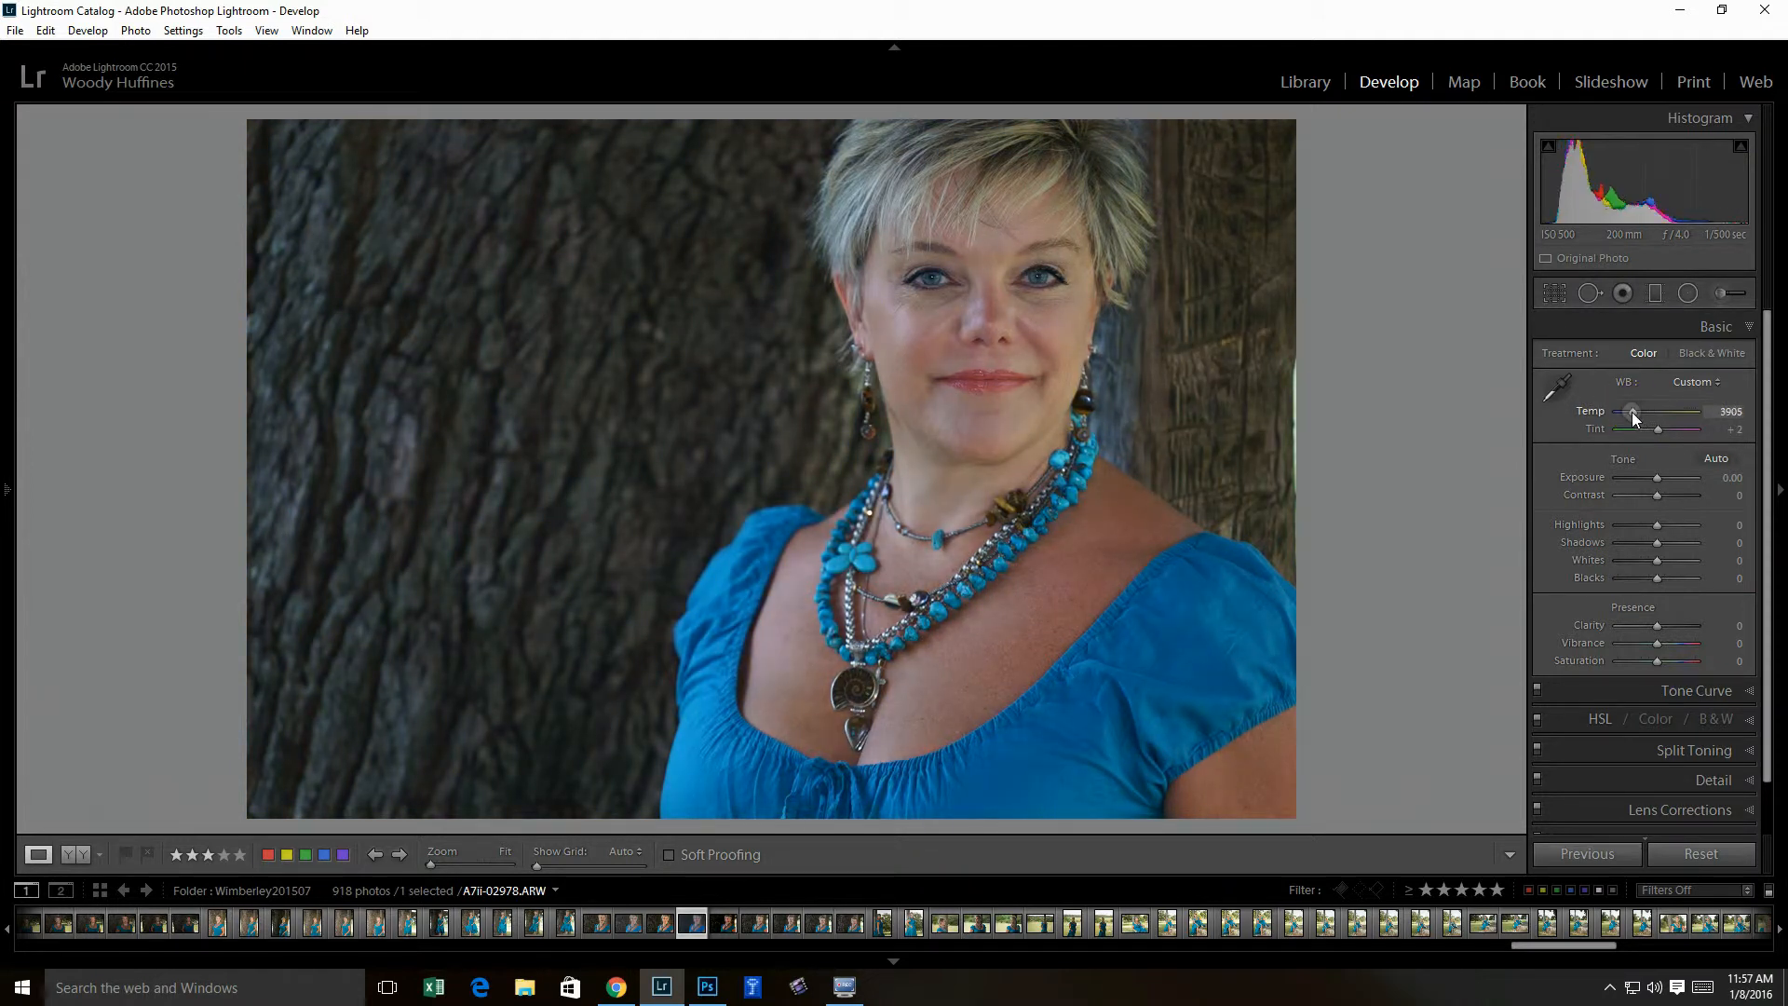
pyautogui.moveTo(1634, 417); pyautogui.dragTo(1632, 413)
pyautogui.click(1069, 341)
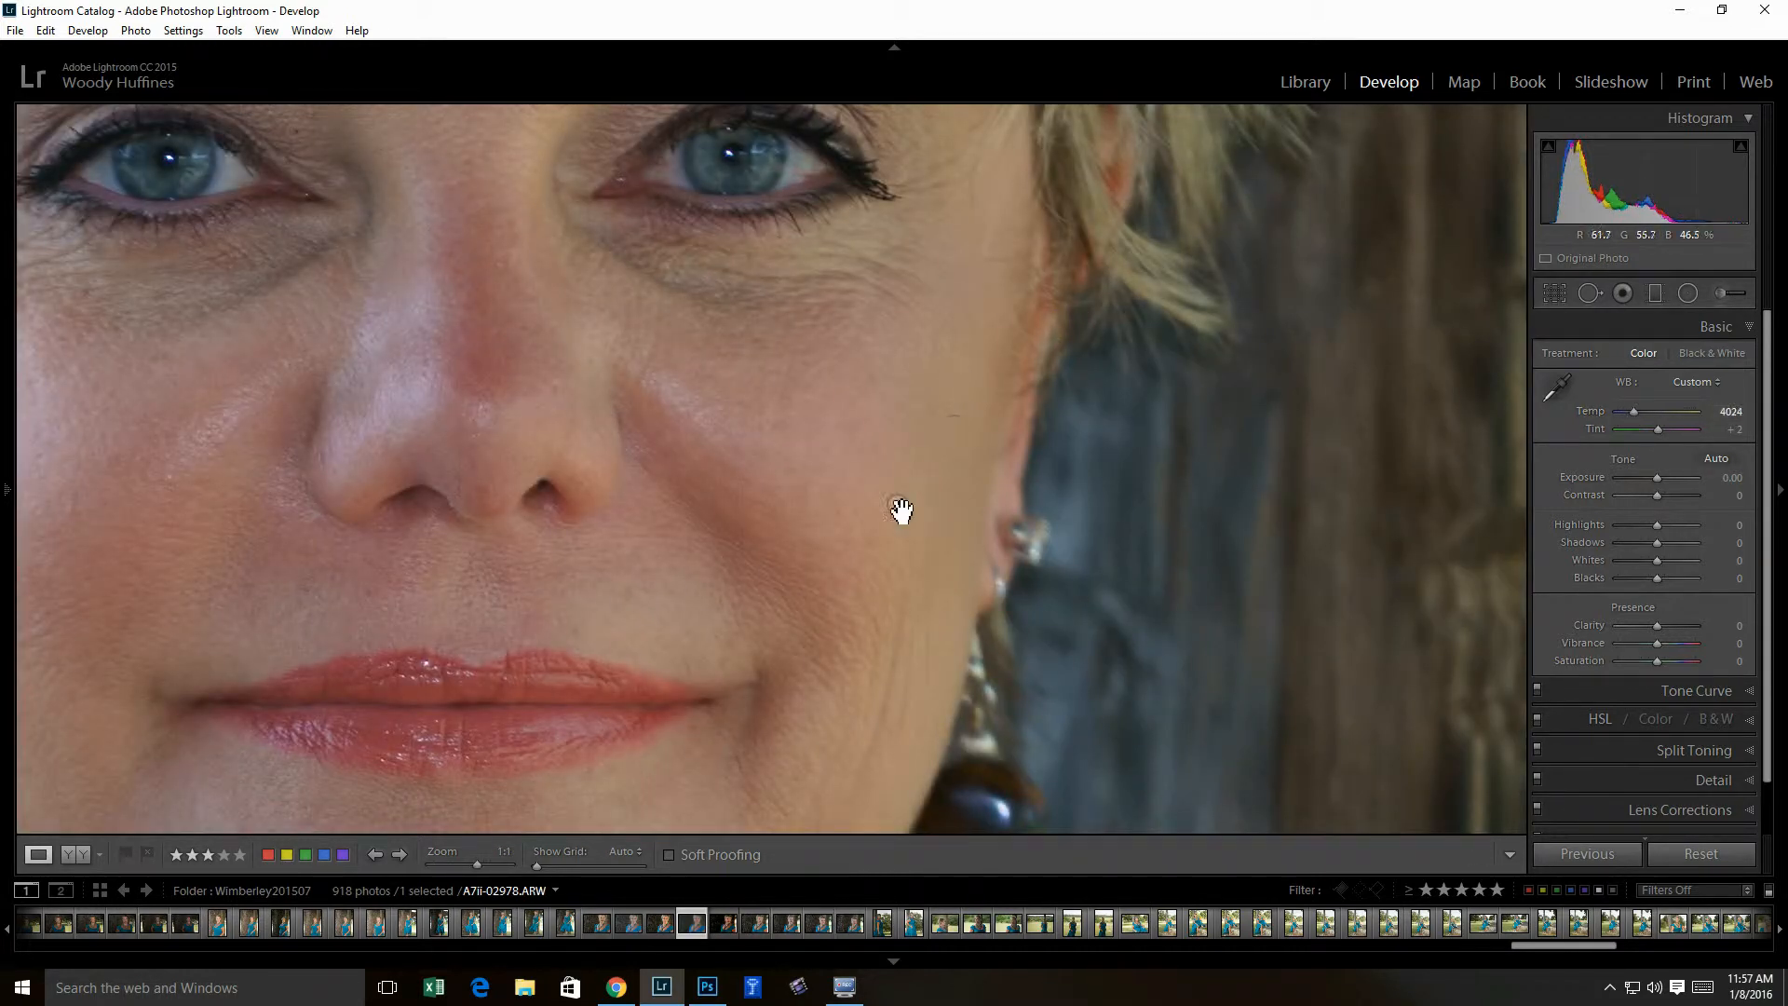
pyautogui.click(923, 415)
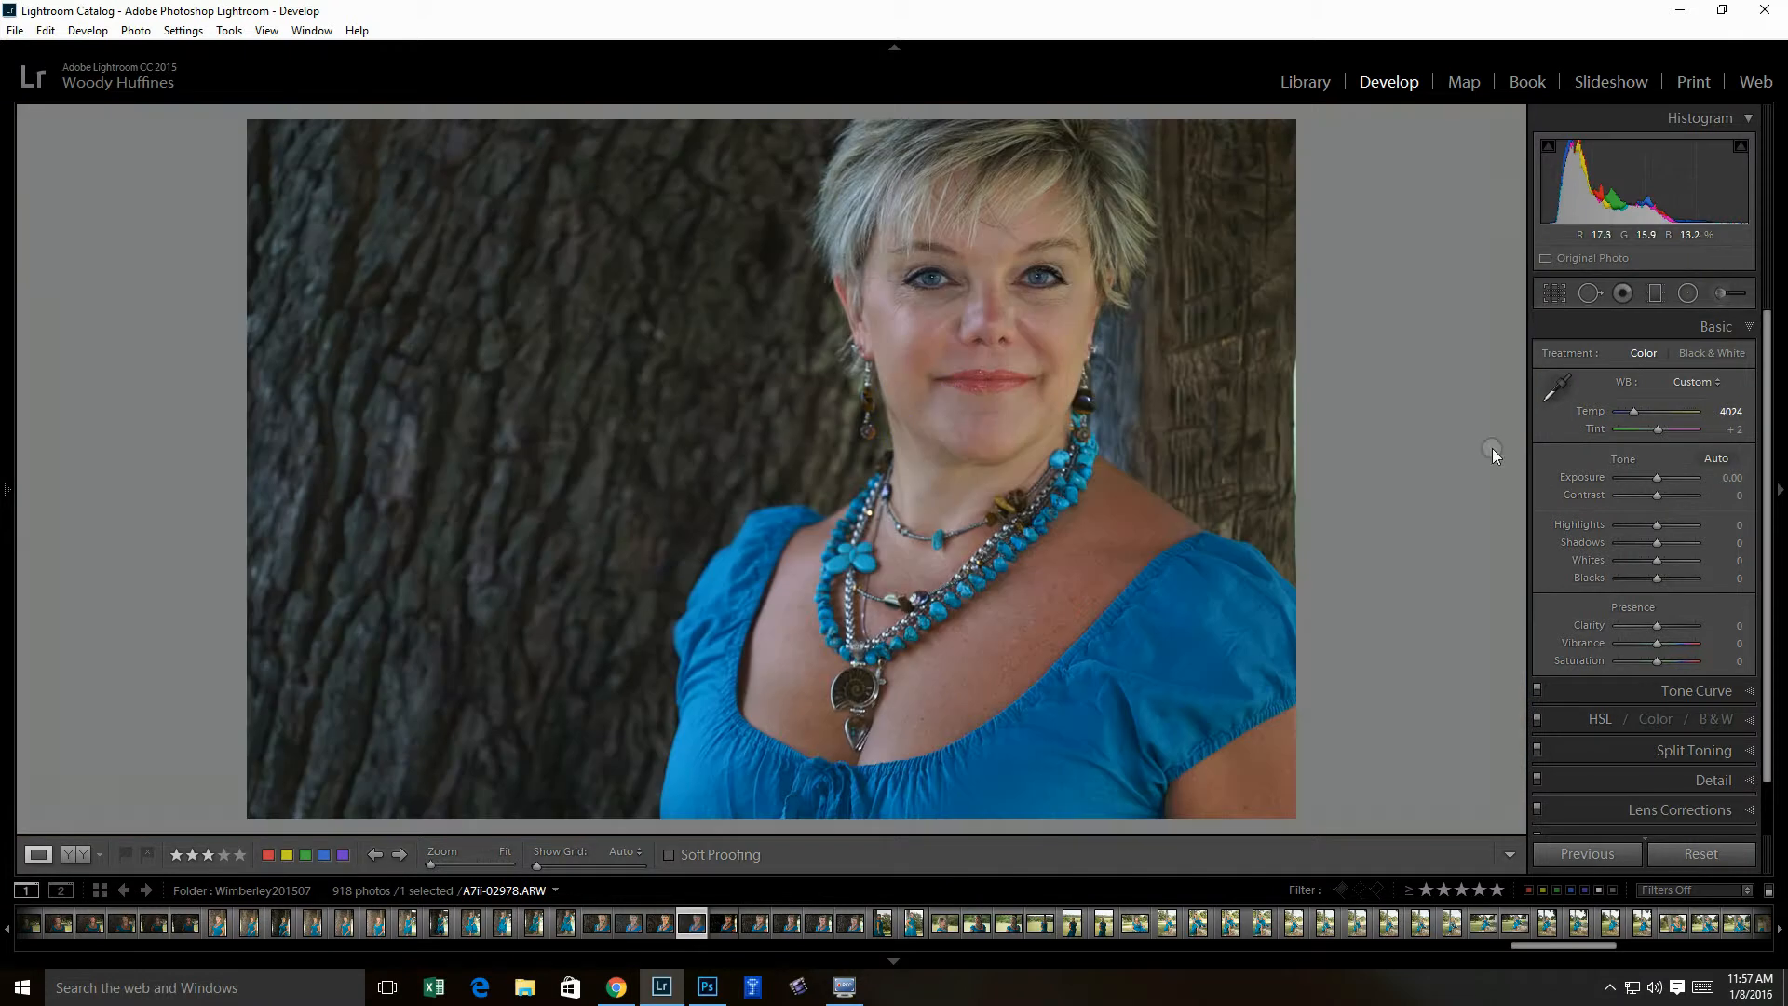
# - Shift the white balance tint toward magenta to +14
pyautogui.moveTo(1658, 430)
pyautogui.mouseDown()
pyautogui.moveTo(1699, 432)
pyautogui.moveTo(1661, 432)
pyautogui.mouseUp()
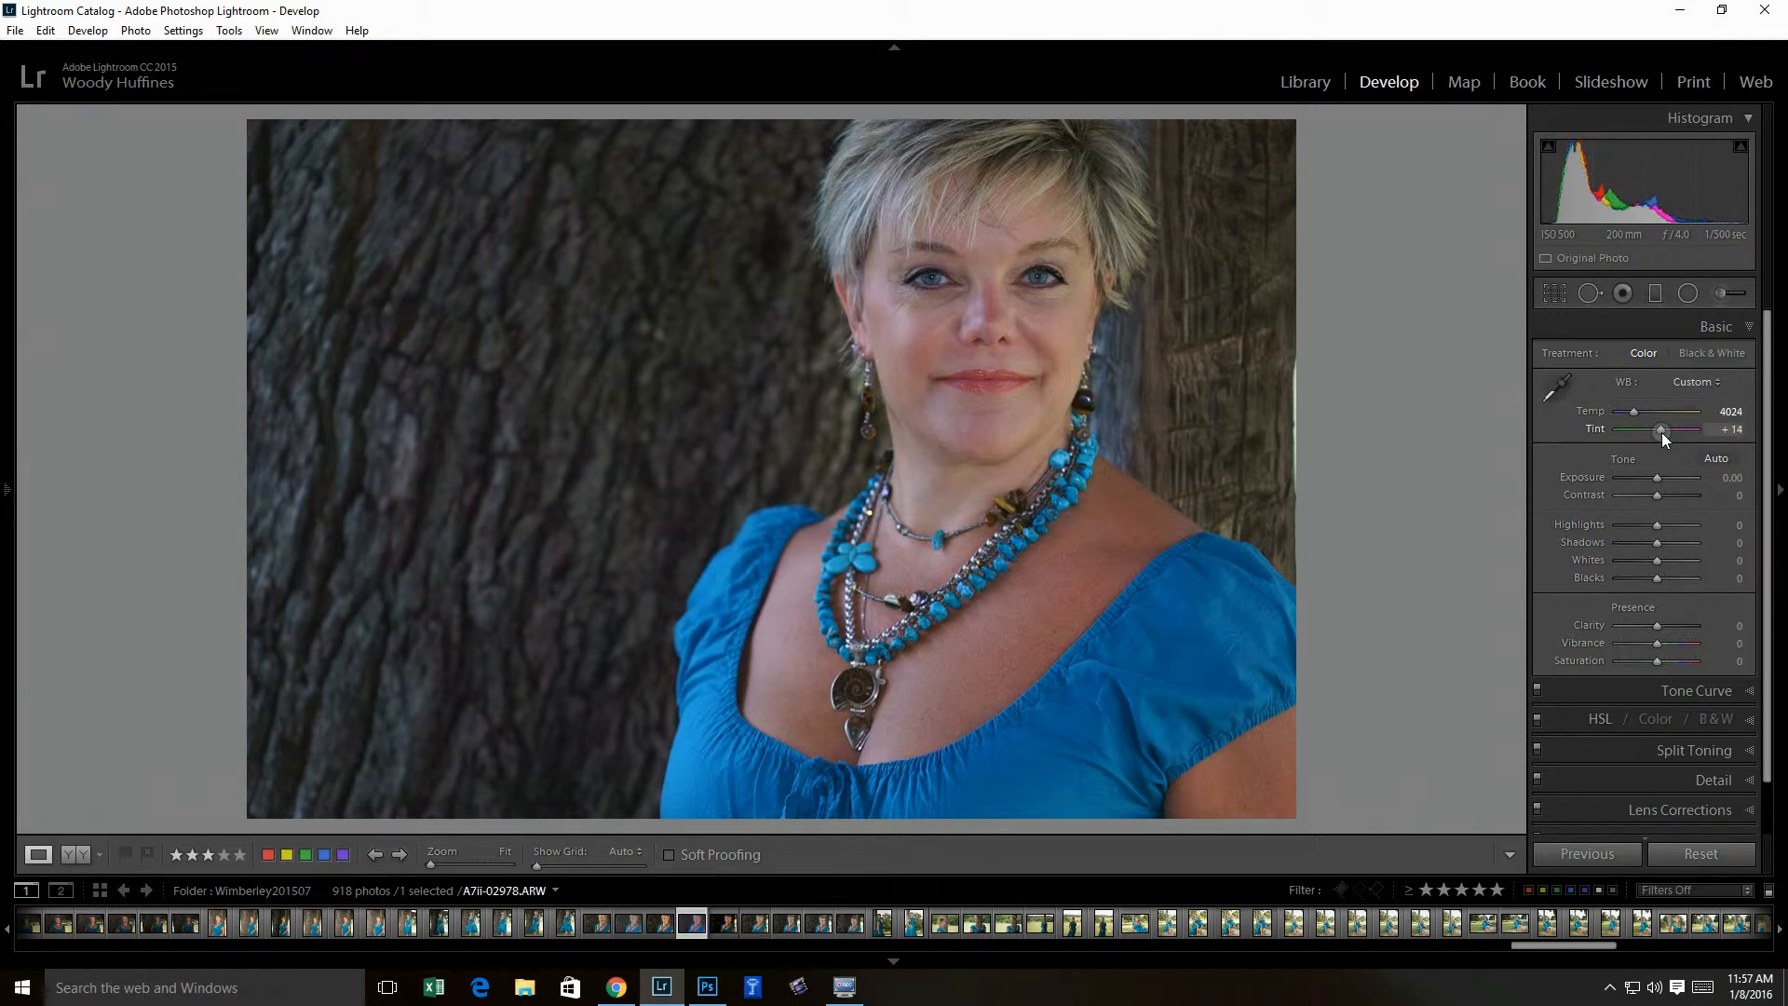
pyautogui.doubleClick(1663, 432)
pyautogui.moveTo(1658, 433); pyautogui.dragTo(1662, 434)
pyautogui.doubleClick(1658, 434)
pyautogui.moveTo(1654, 429); pyautogui.dragTo(1666, 428)
pyautogui.moveTo(1667, 426); pyautogui.dragTo(1658, 429)
# - Compare the face's skin tones before and after the white balance changes at 1:1 magnification
pyautogui.click(1073, 344)
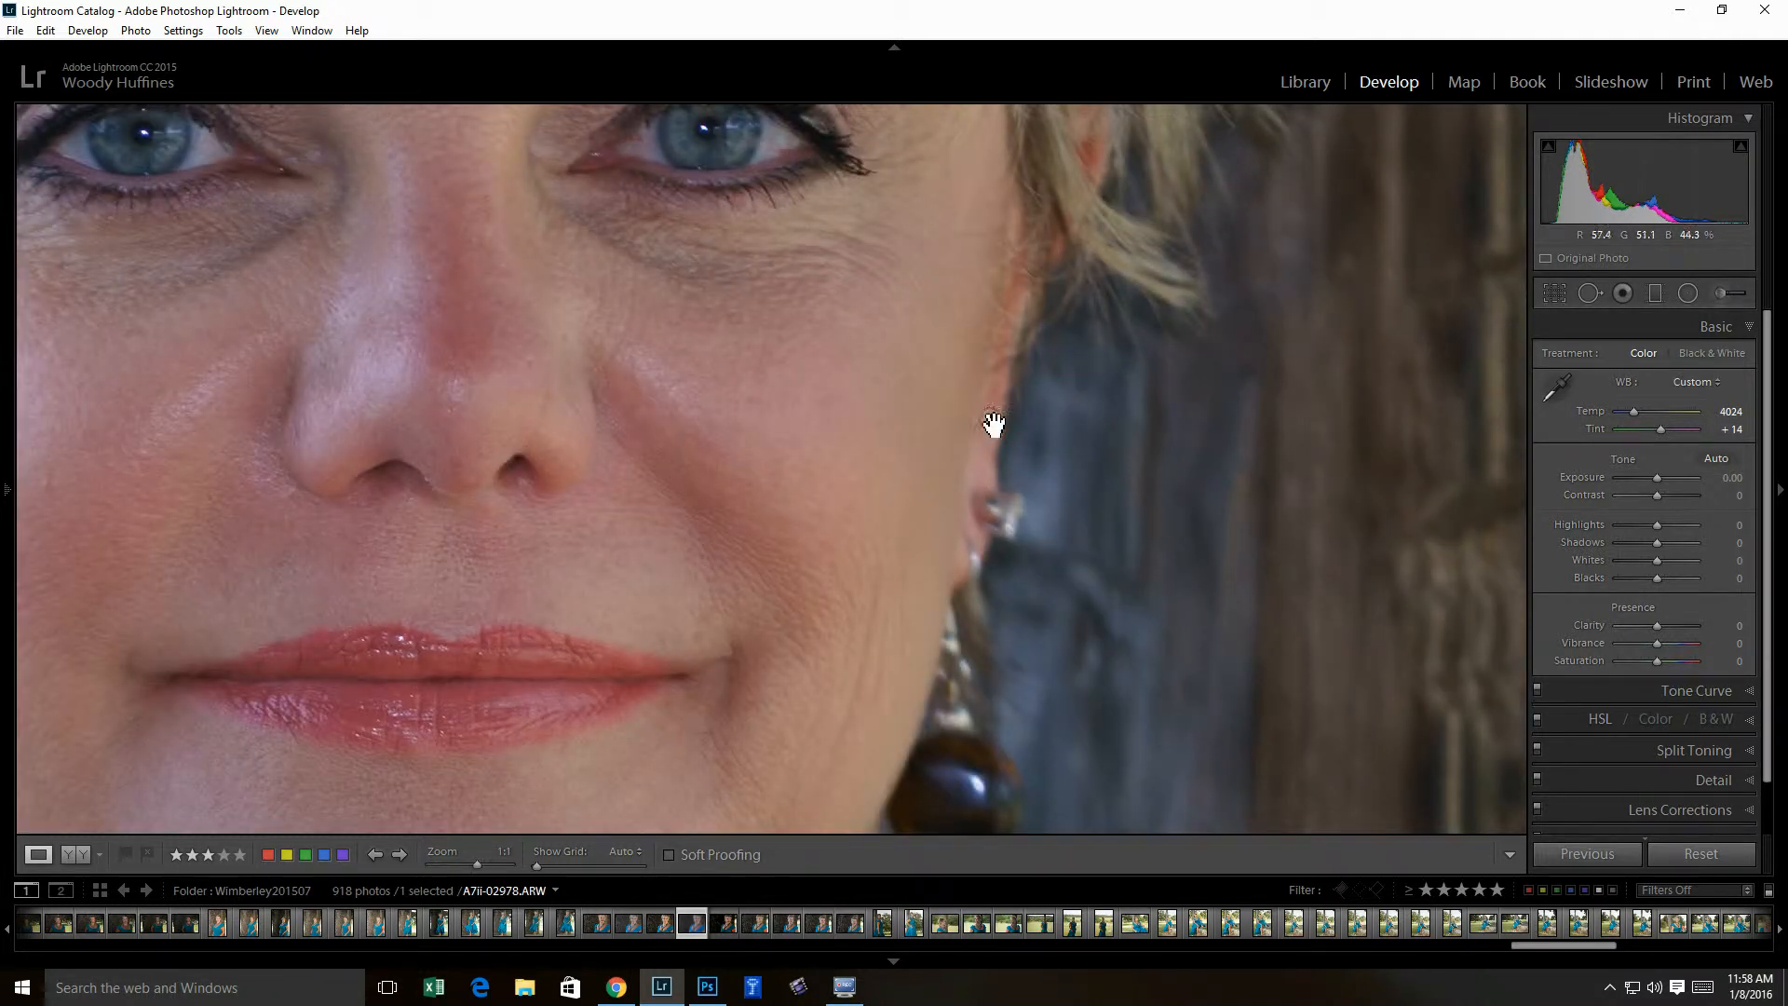
pyautogui.press('\\')
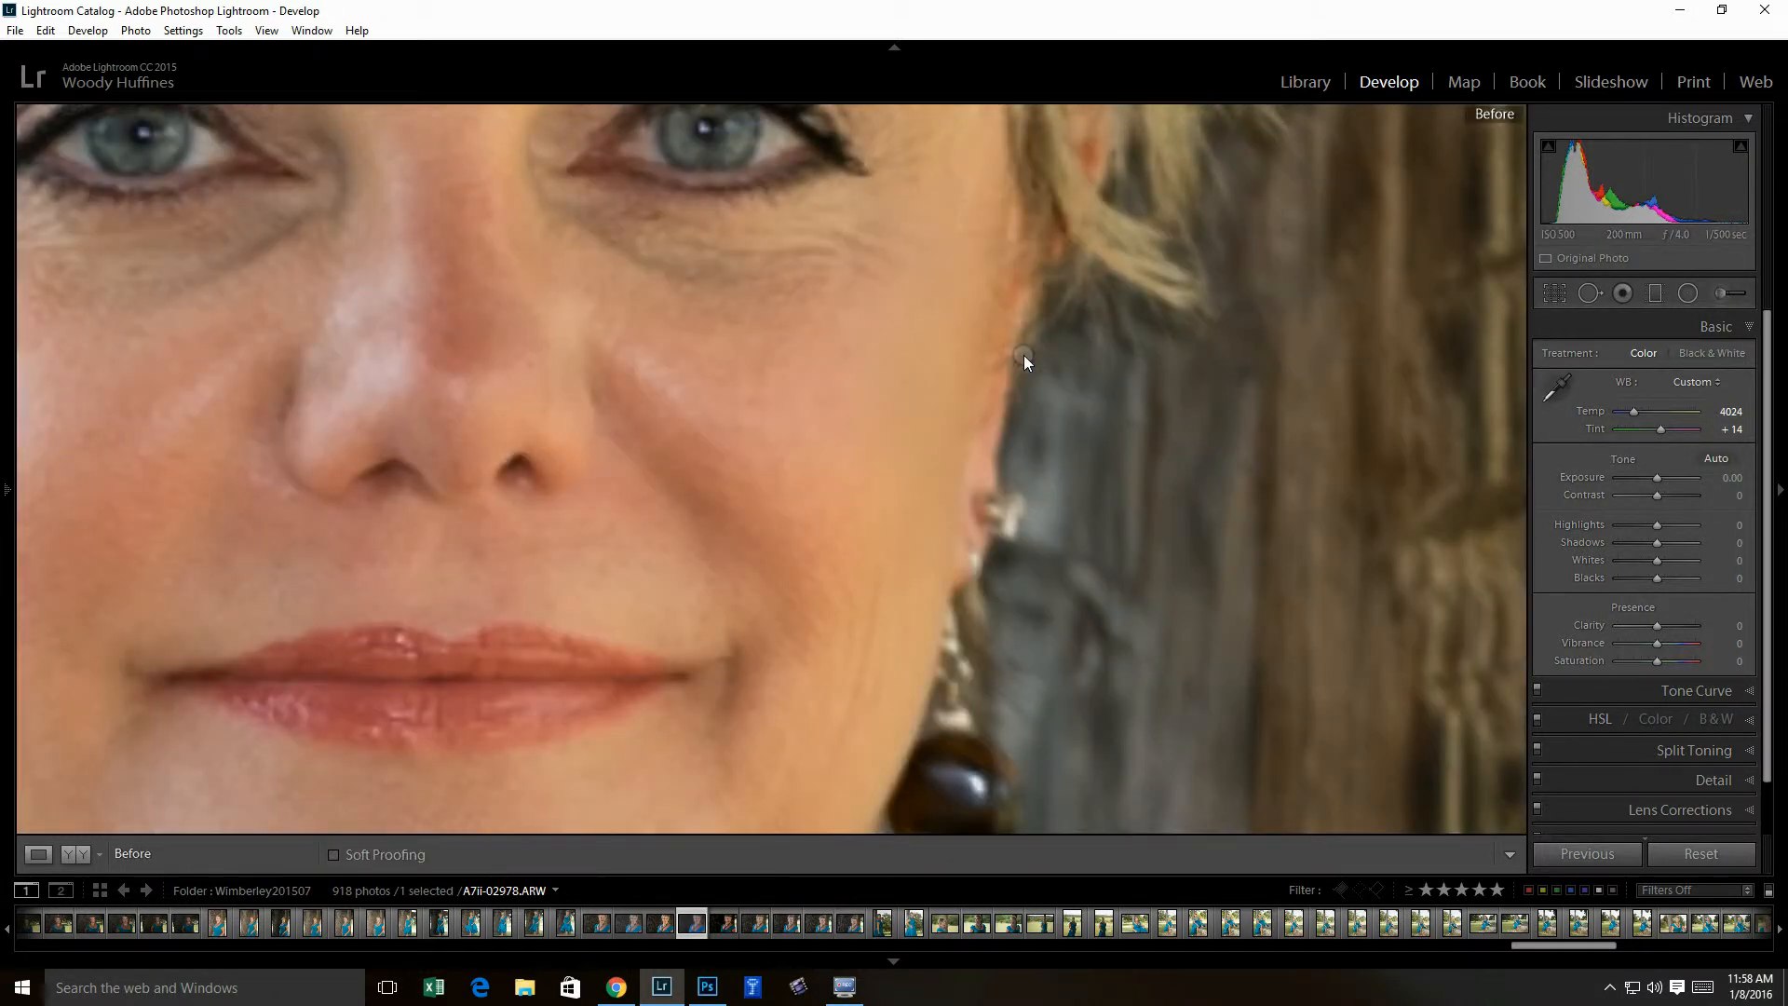
pyautogui.press('\\')
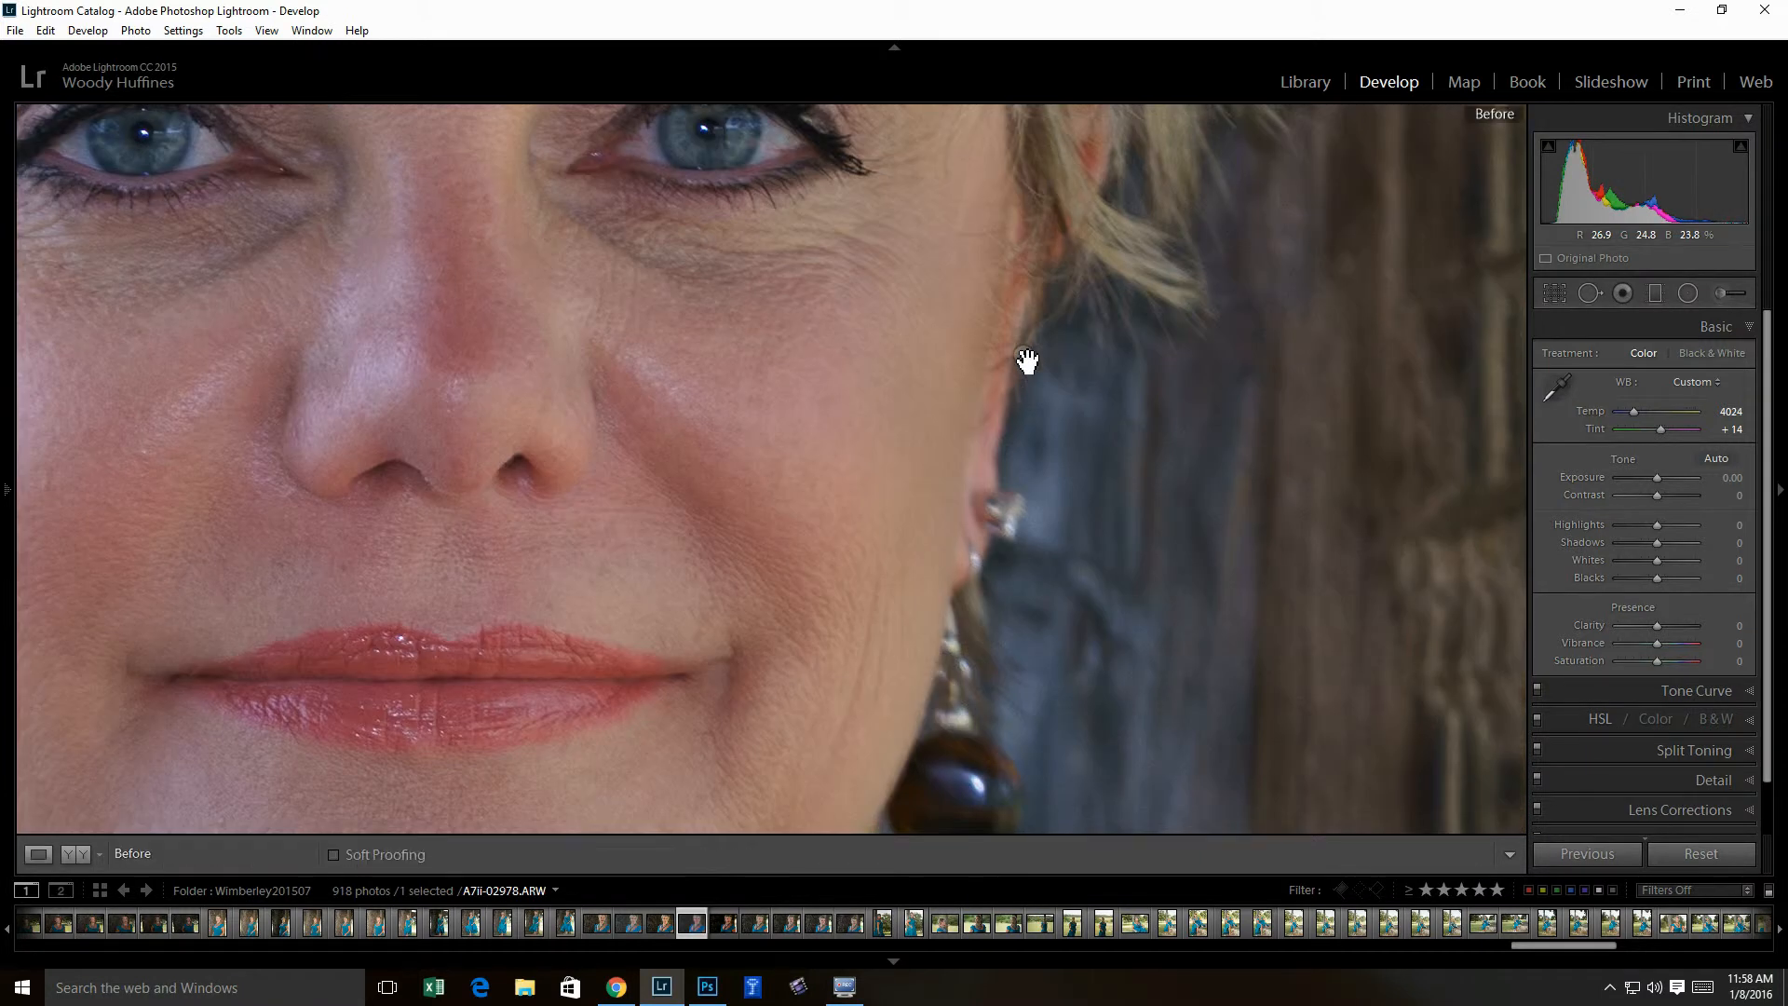
pyautogui.press('\\')
pyautogui.press('\\')
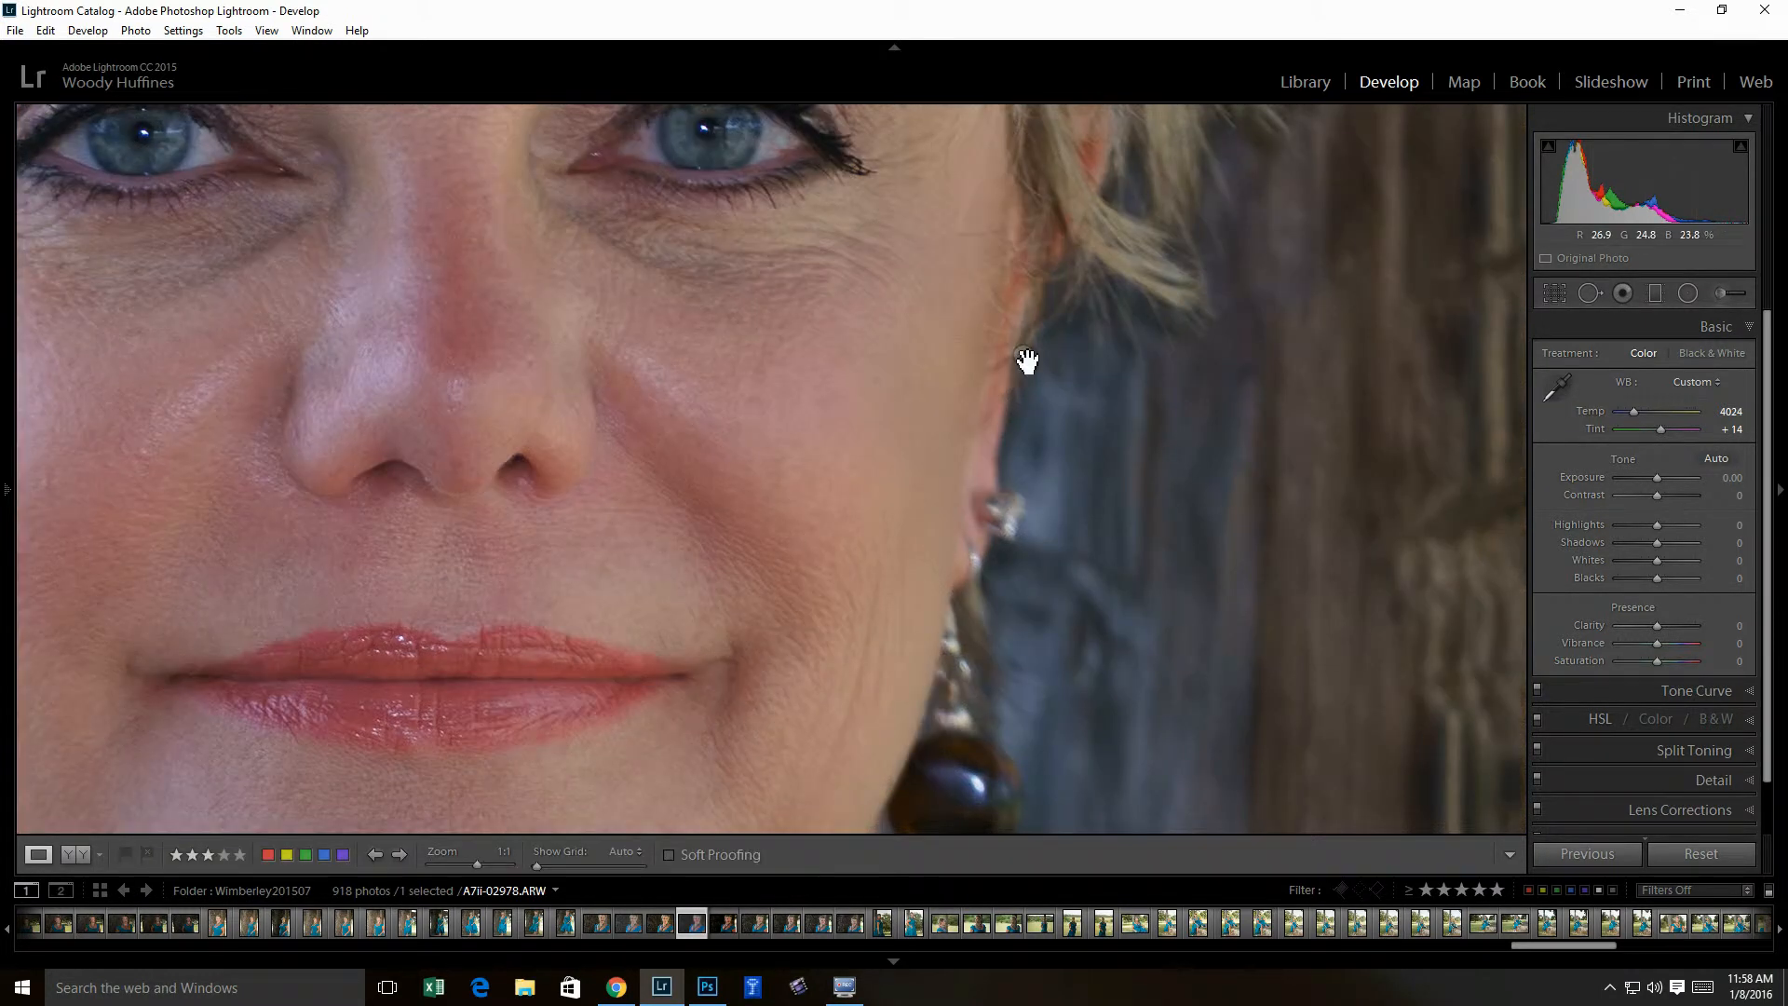
pyautogui.press('\\')
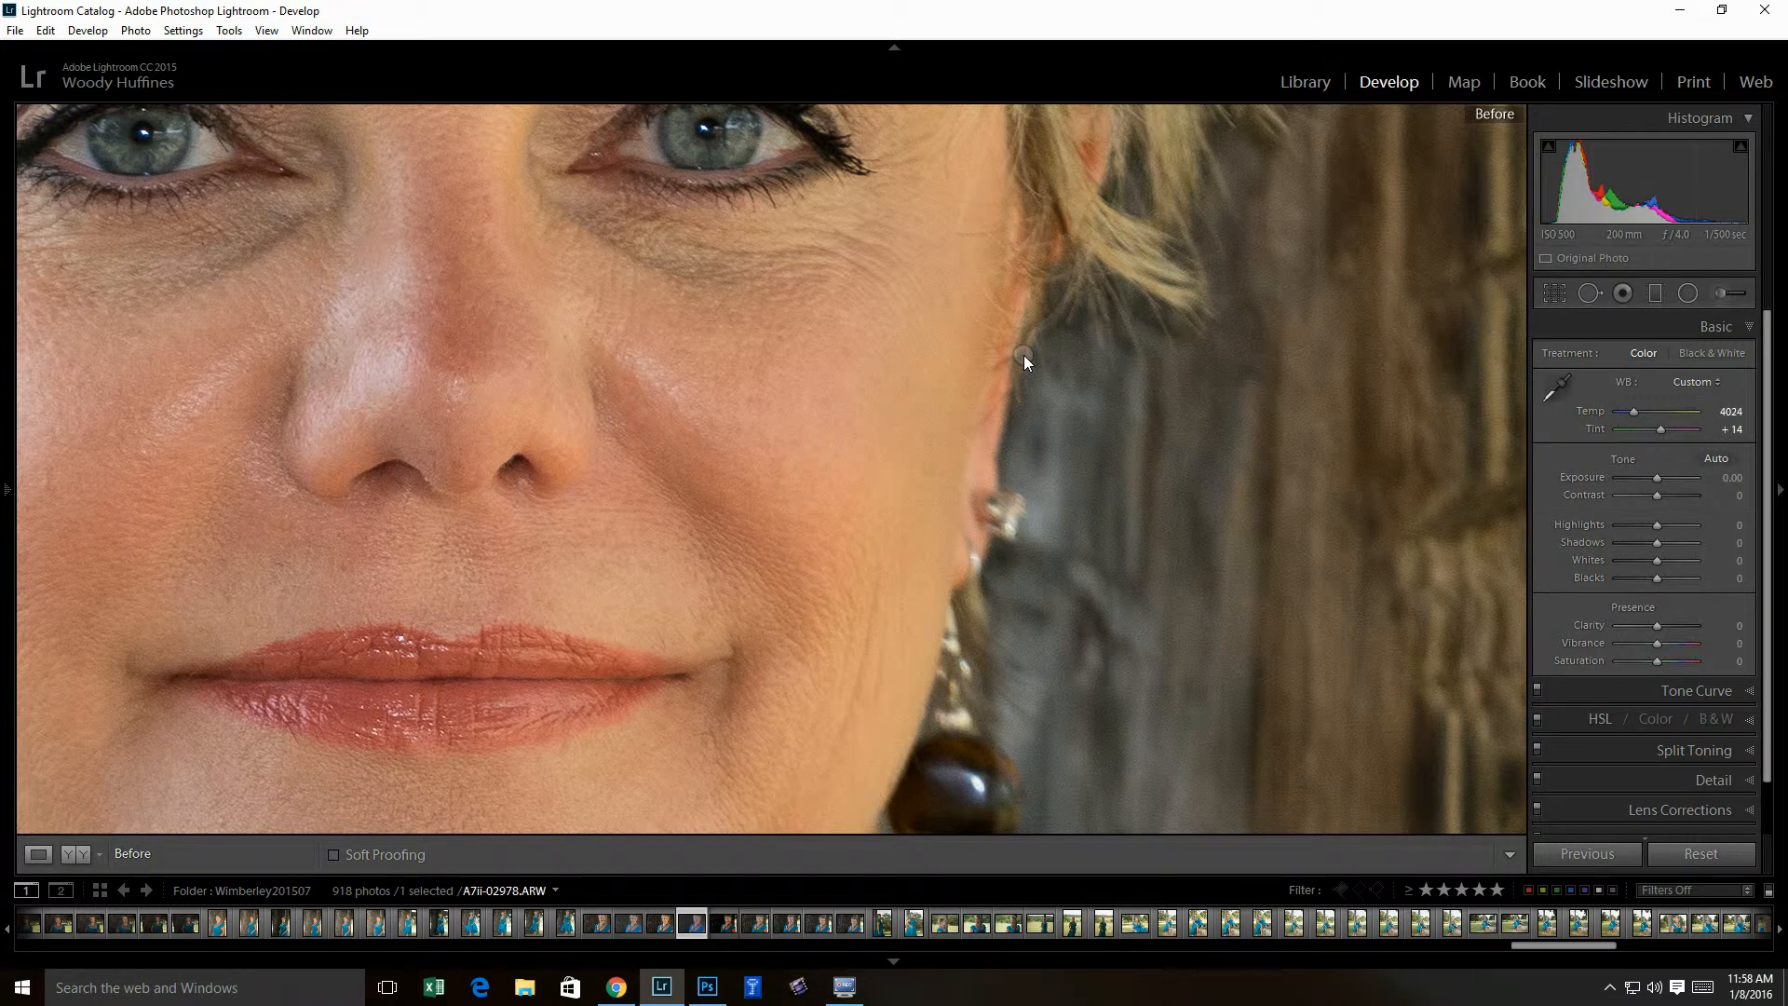
pyautogui.press('\\')
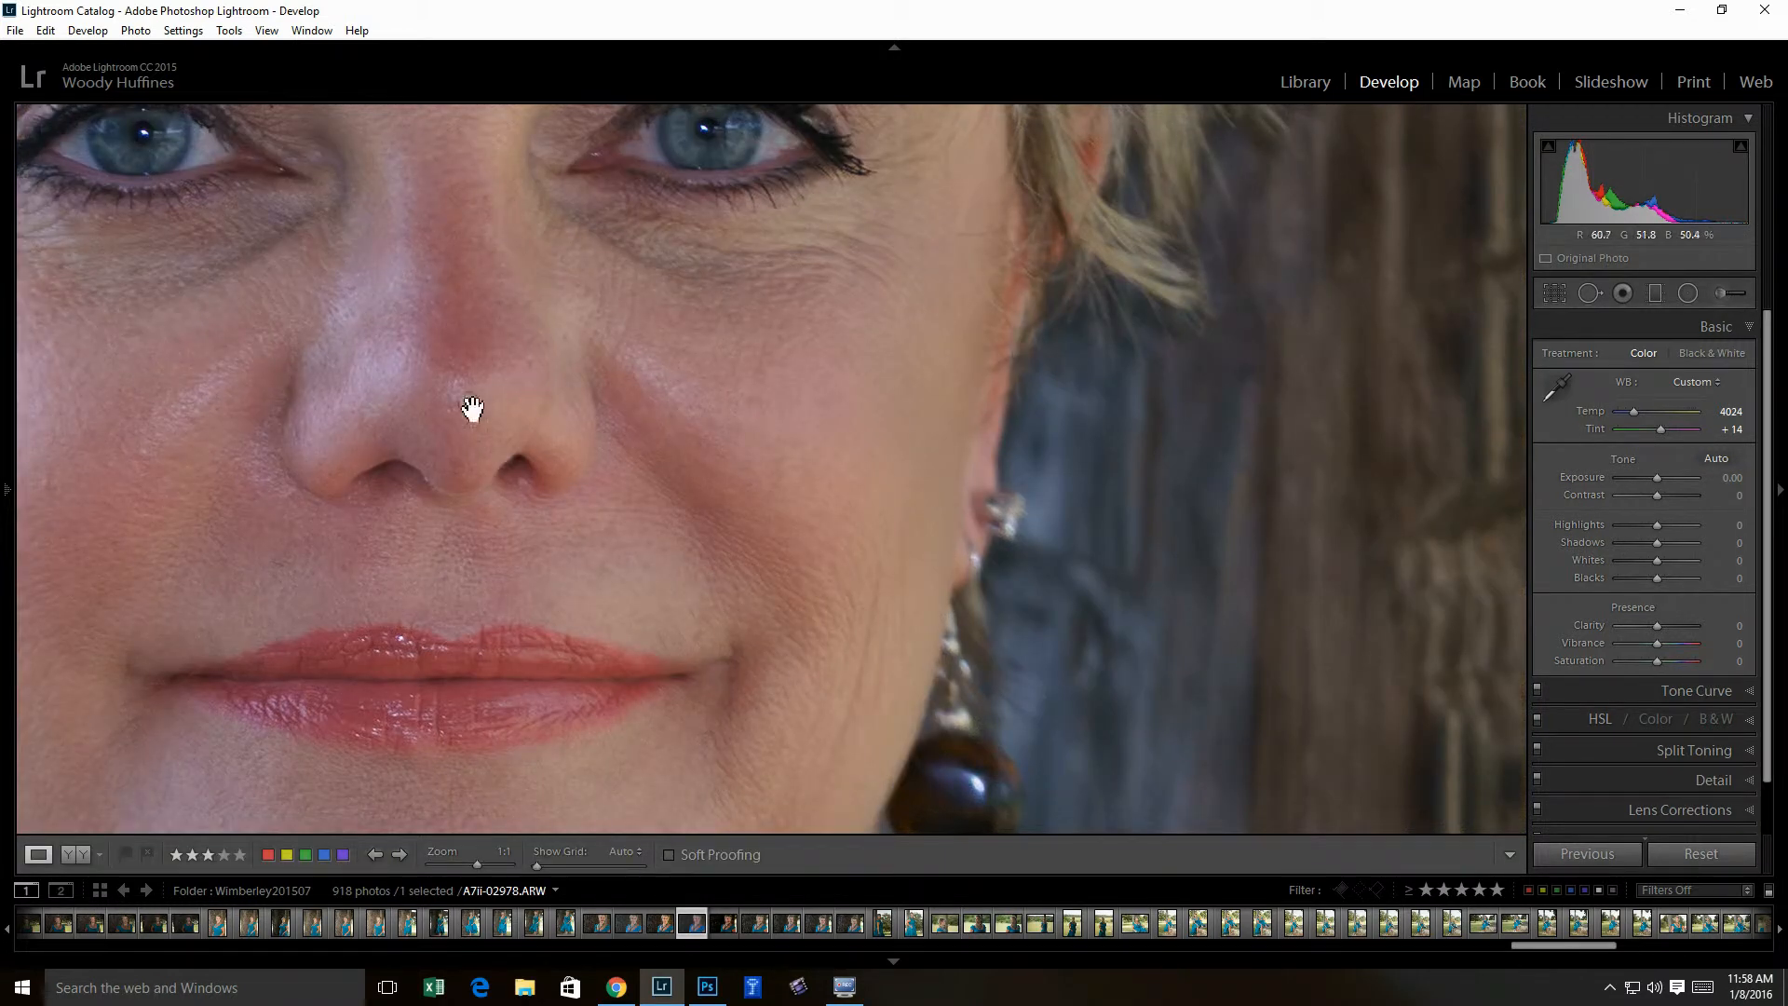
pyautogui.click(567, 447)
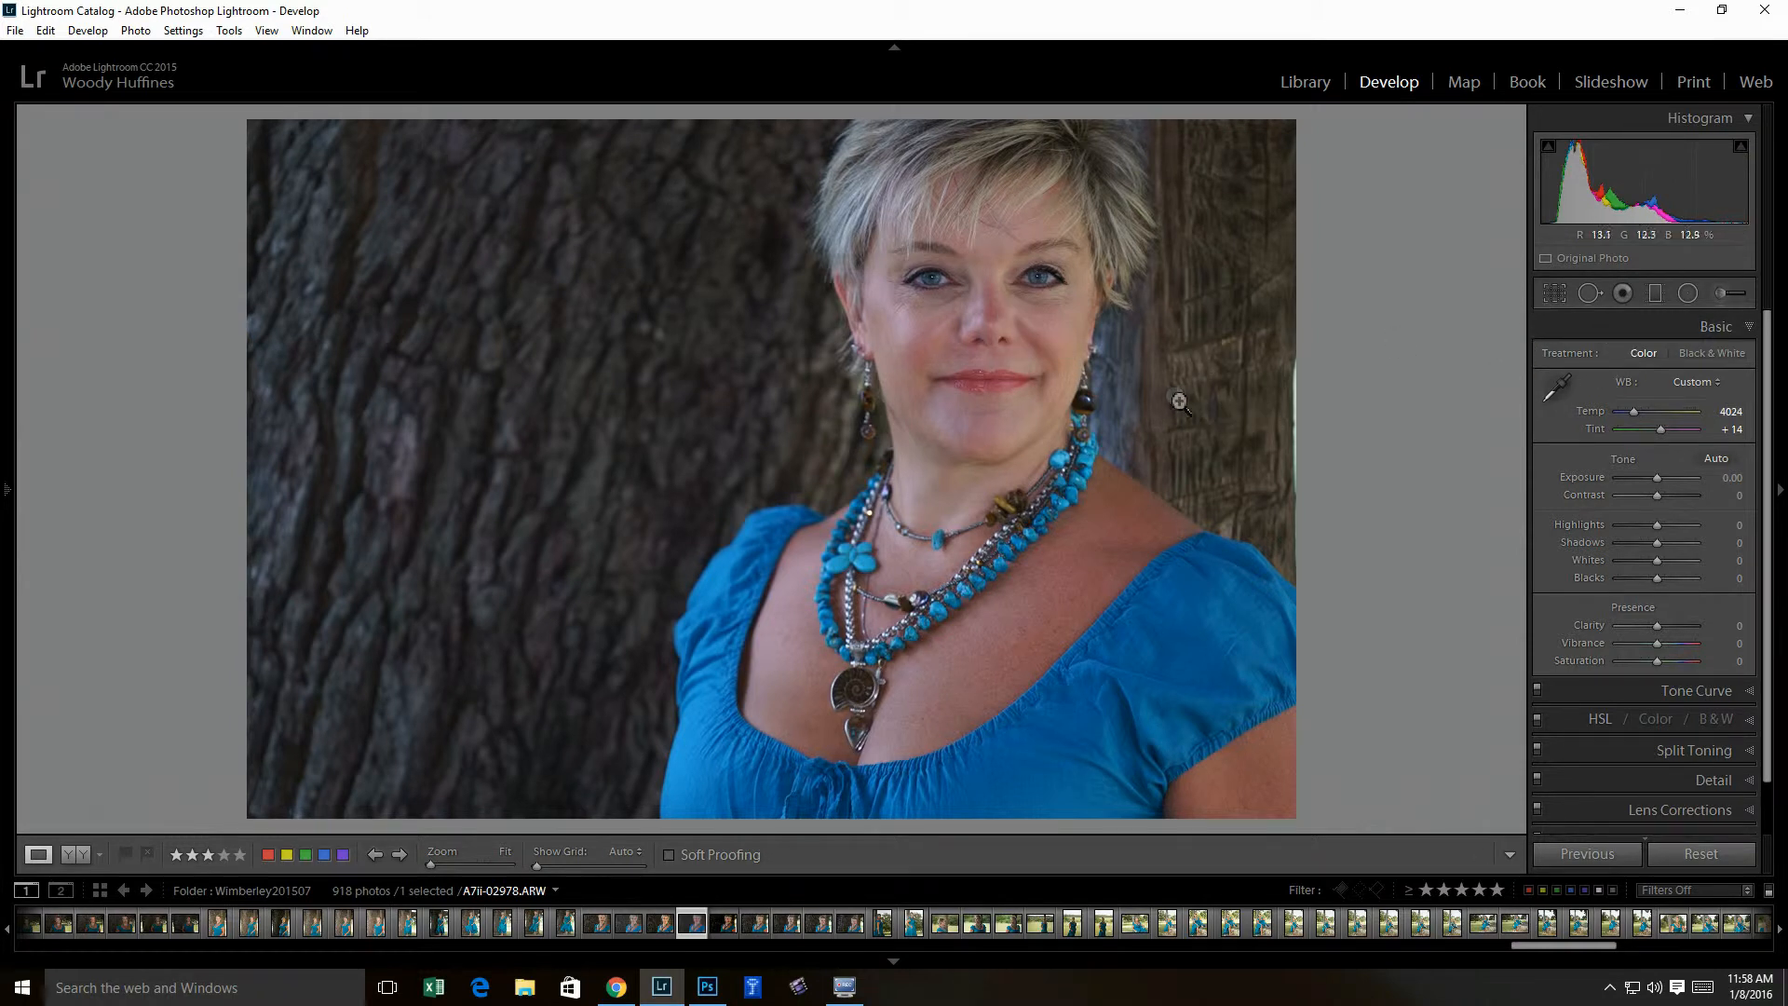
# - Warm the portrait slightly by setting the white balance temperature to 4143
pyautogui.click(1635, 412)
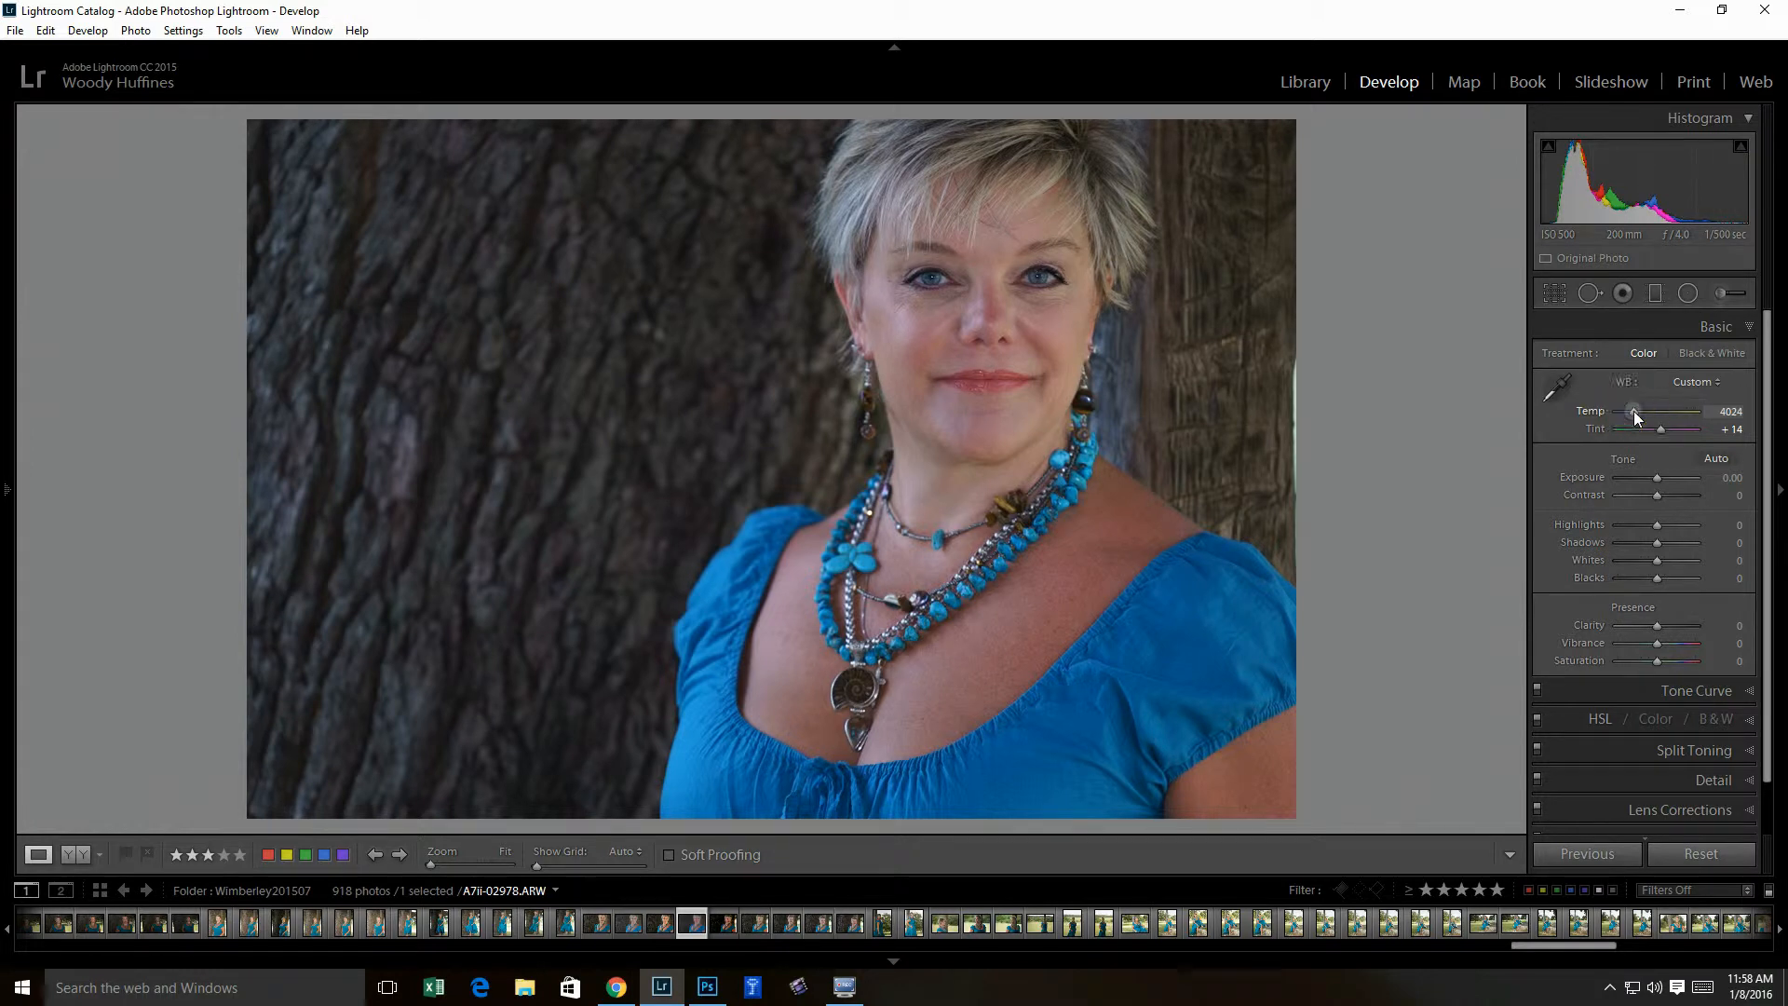
pyautogui.click(1634, 412)
pyautogui.moveTo(1635, 412); pyautogui.dragTo(1635, 411)
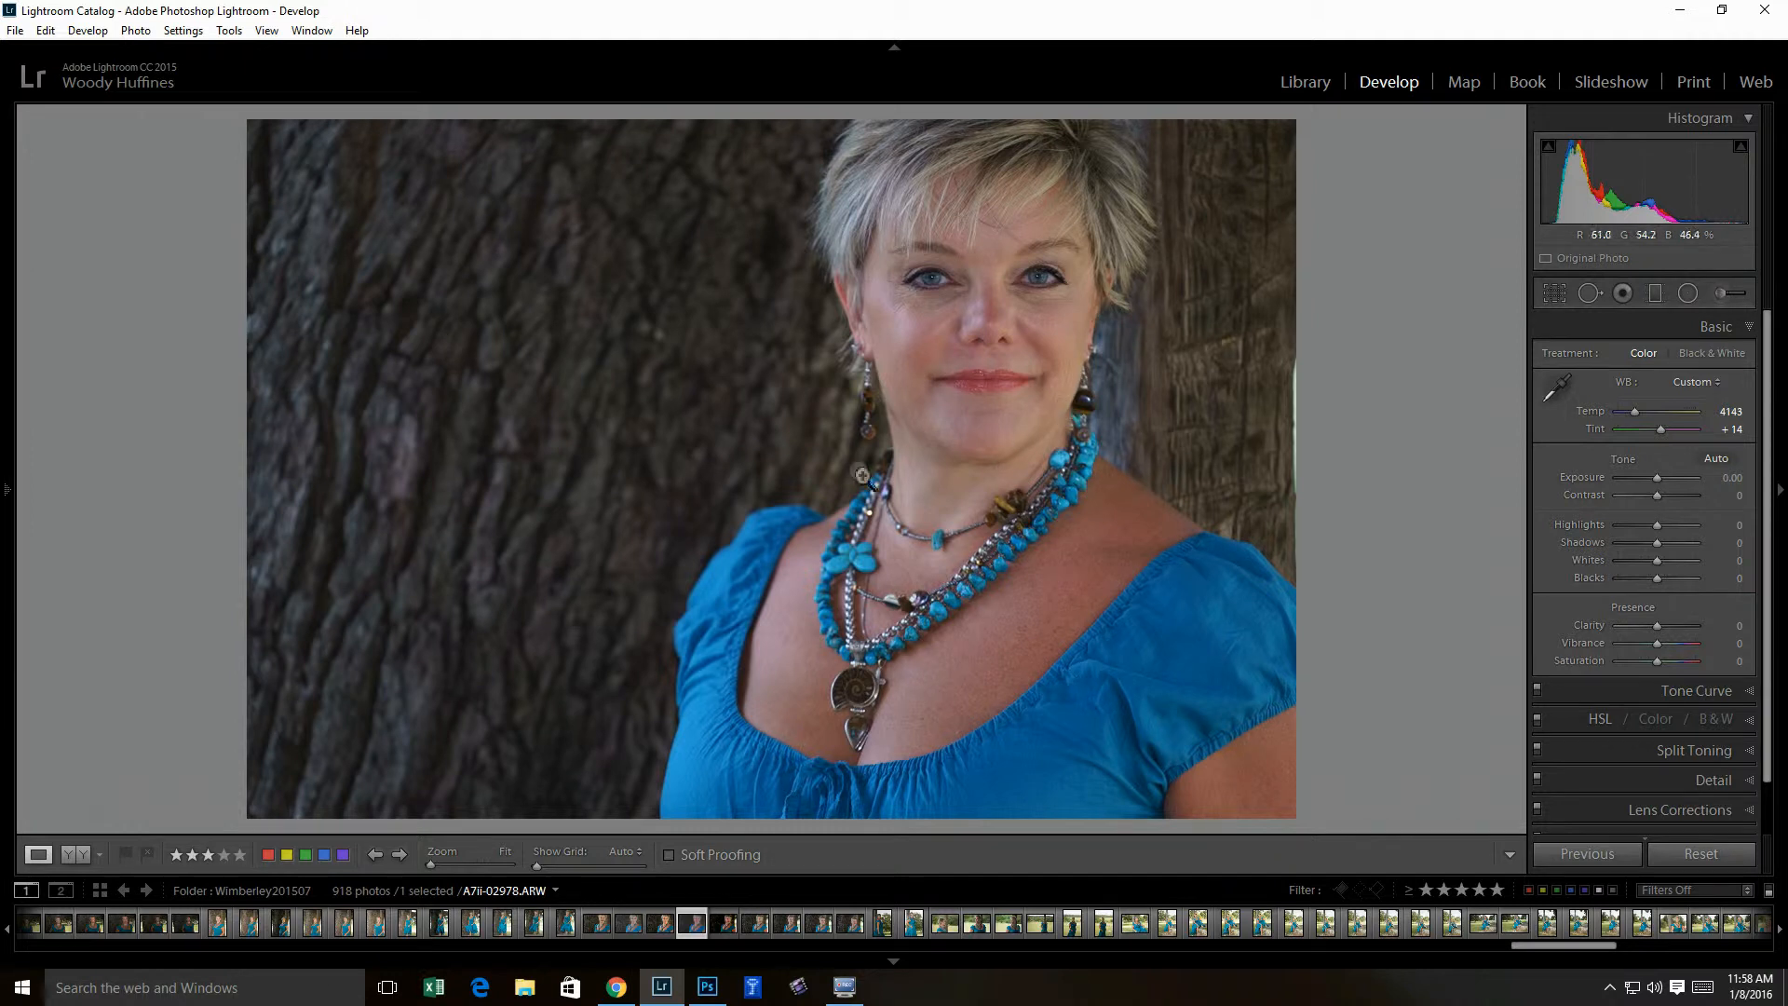
# - Send the adjusted portrait to Adobe Photoshop CC 2015 for further editing
pyautogui.rightClick(909, 456)
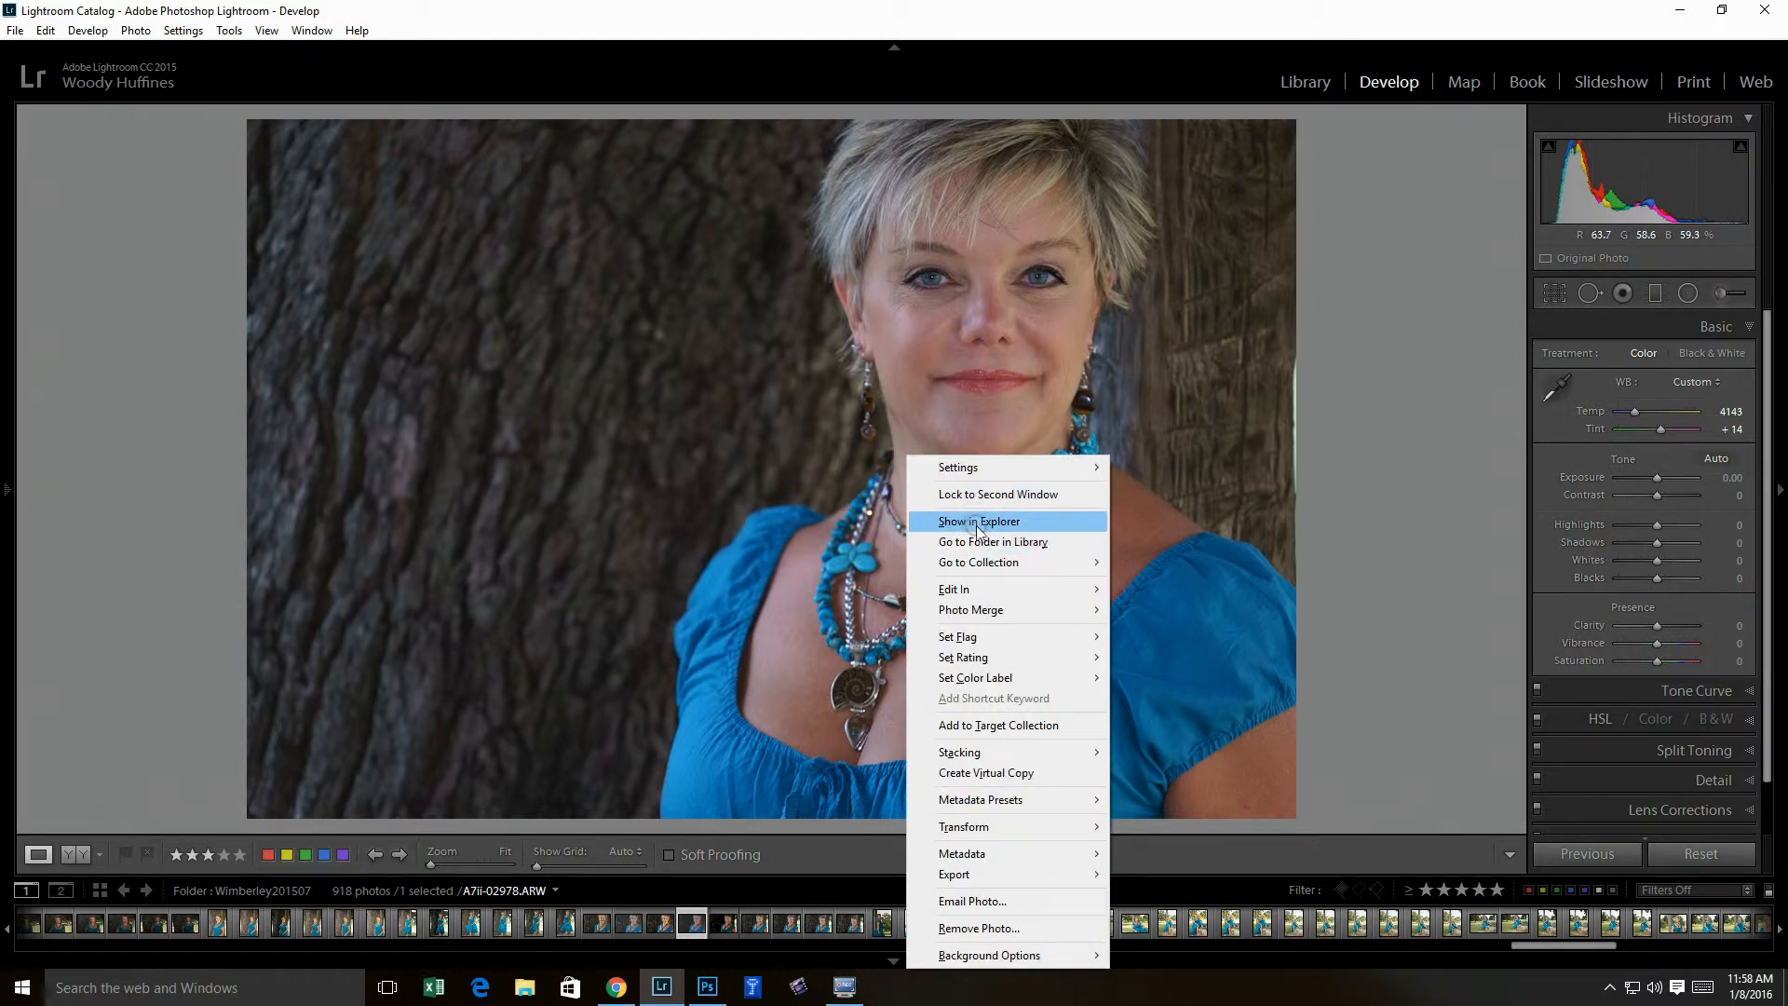
pyautogui.moveTo(974, 590)
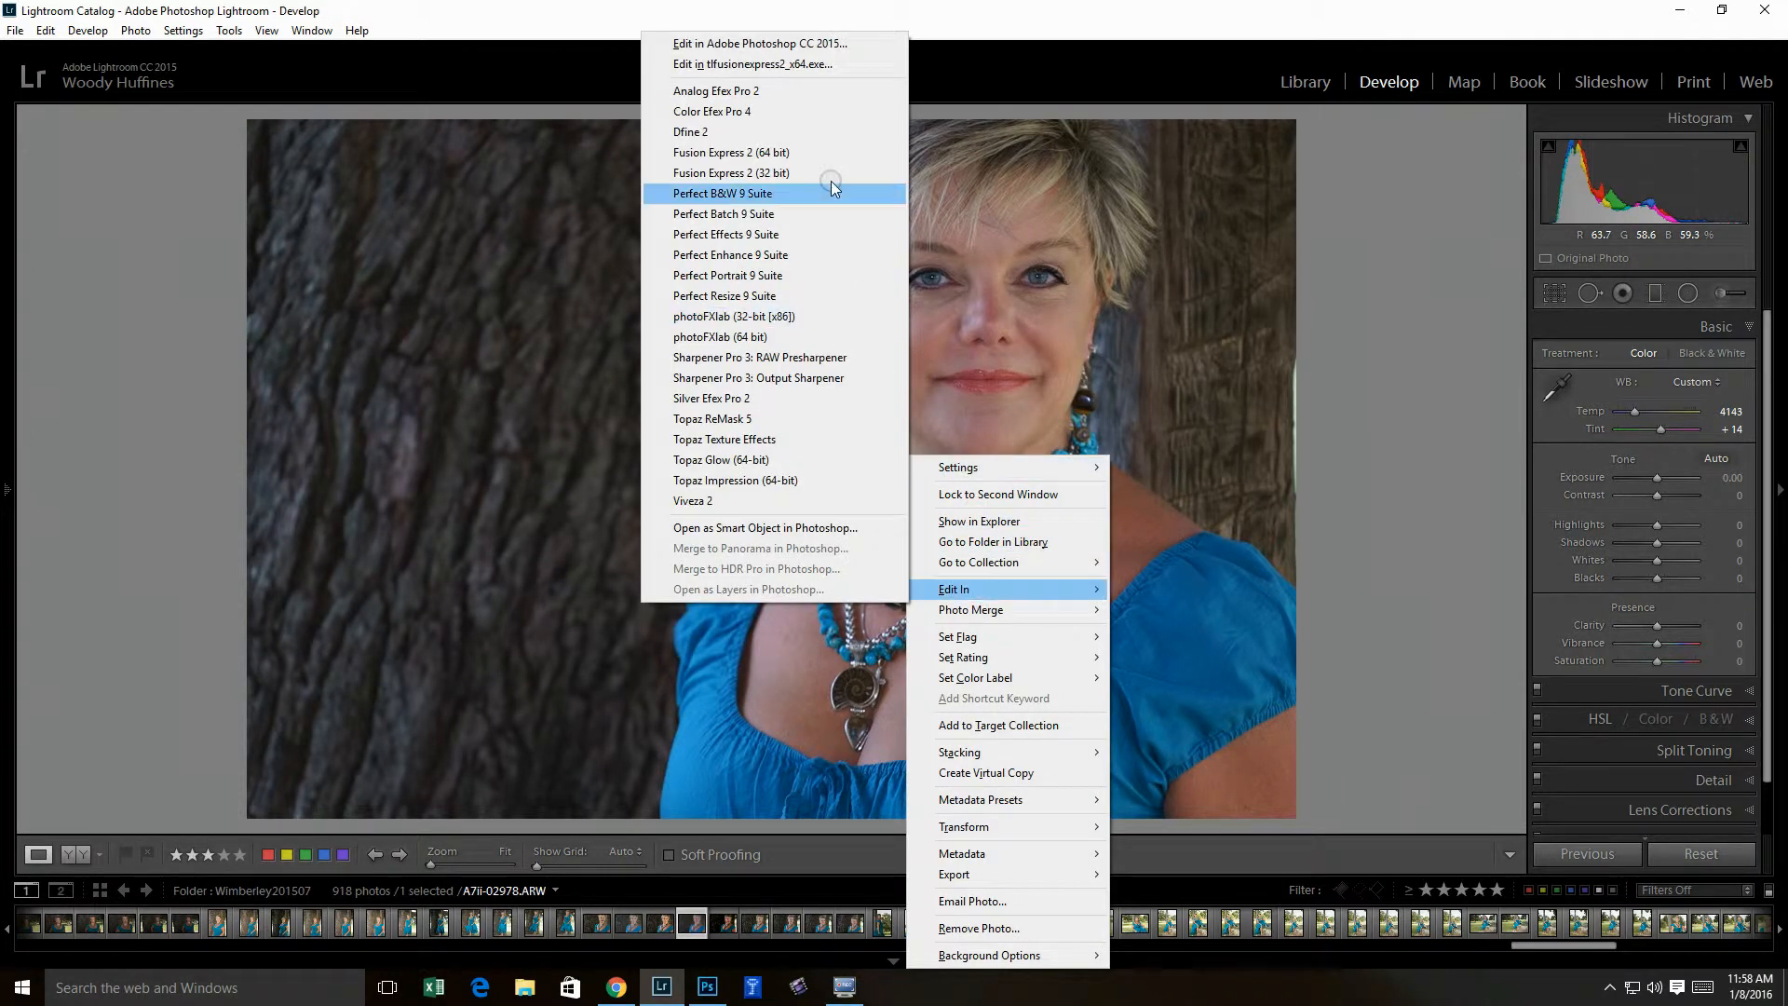
pyautogui.click(801, 44)
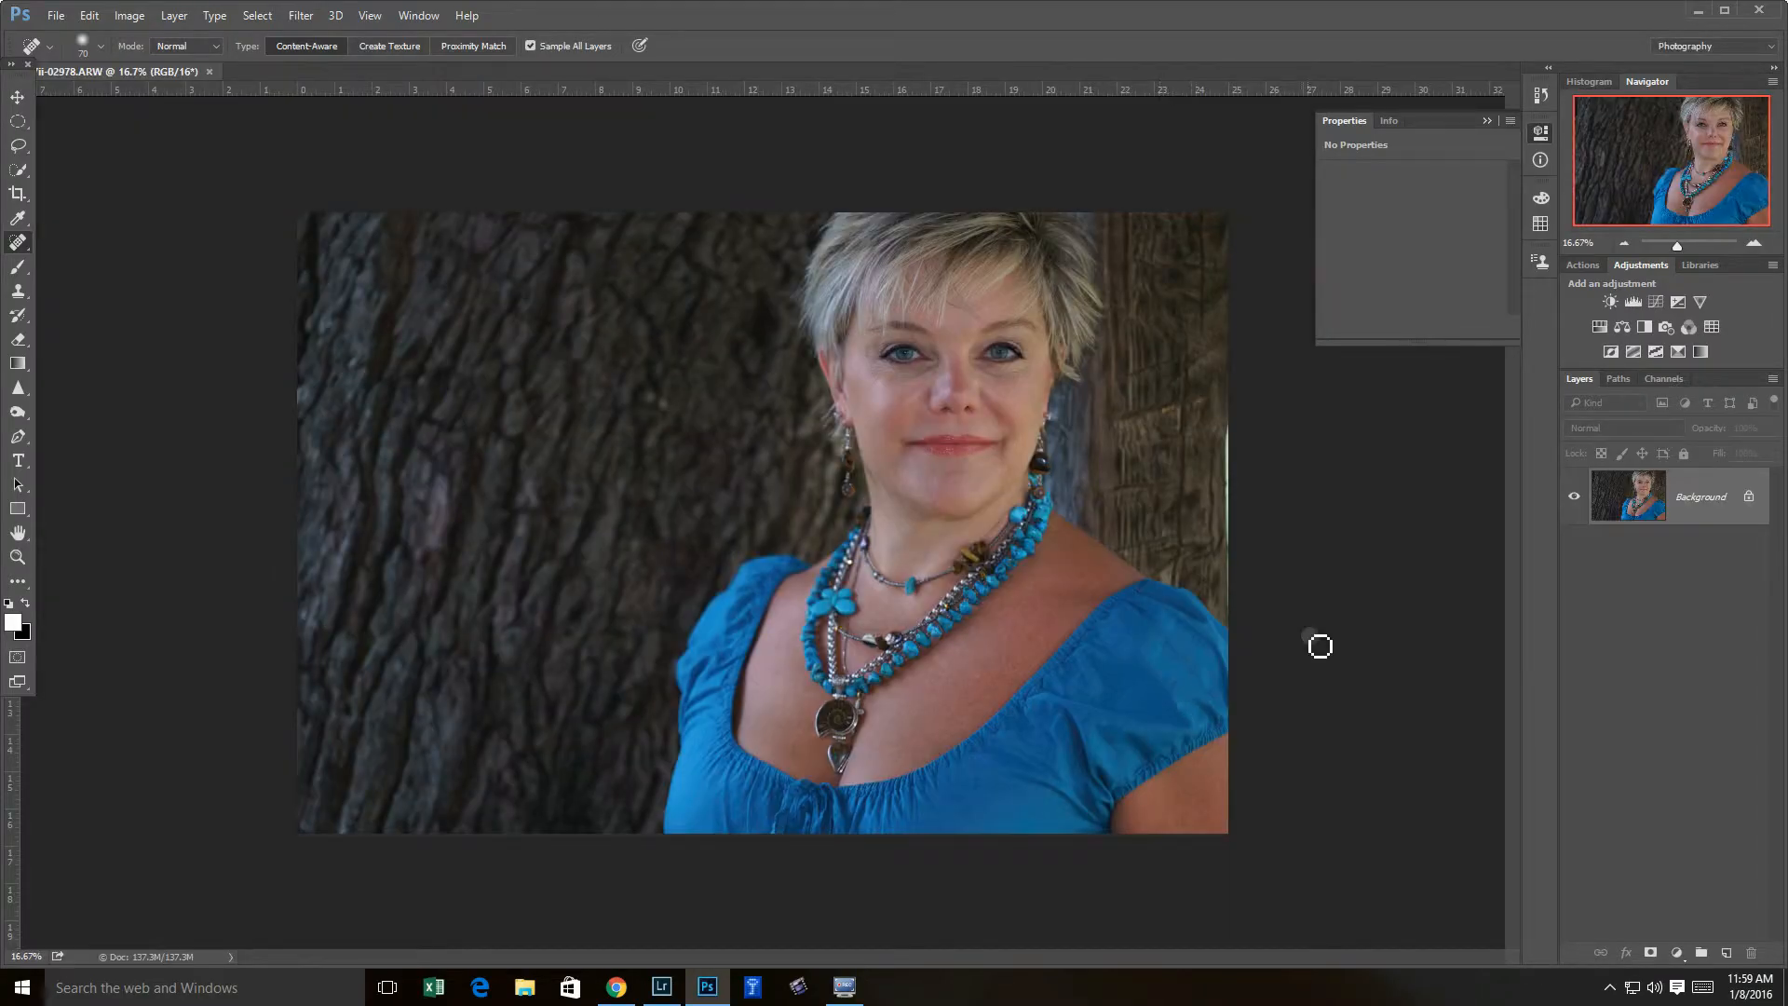
# - Duplicate the portrait's Background layer onto a new layer
pyautogui.click(18, 557)
pyautogui.click(526, 46)
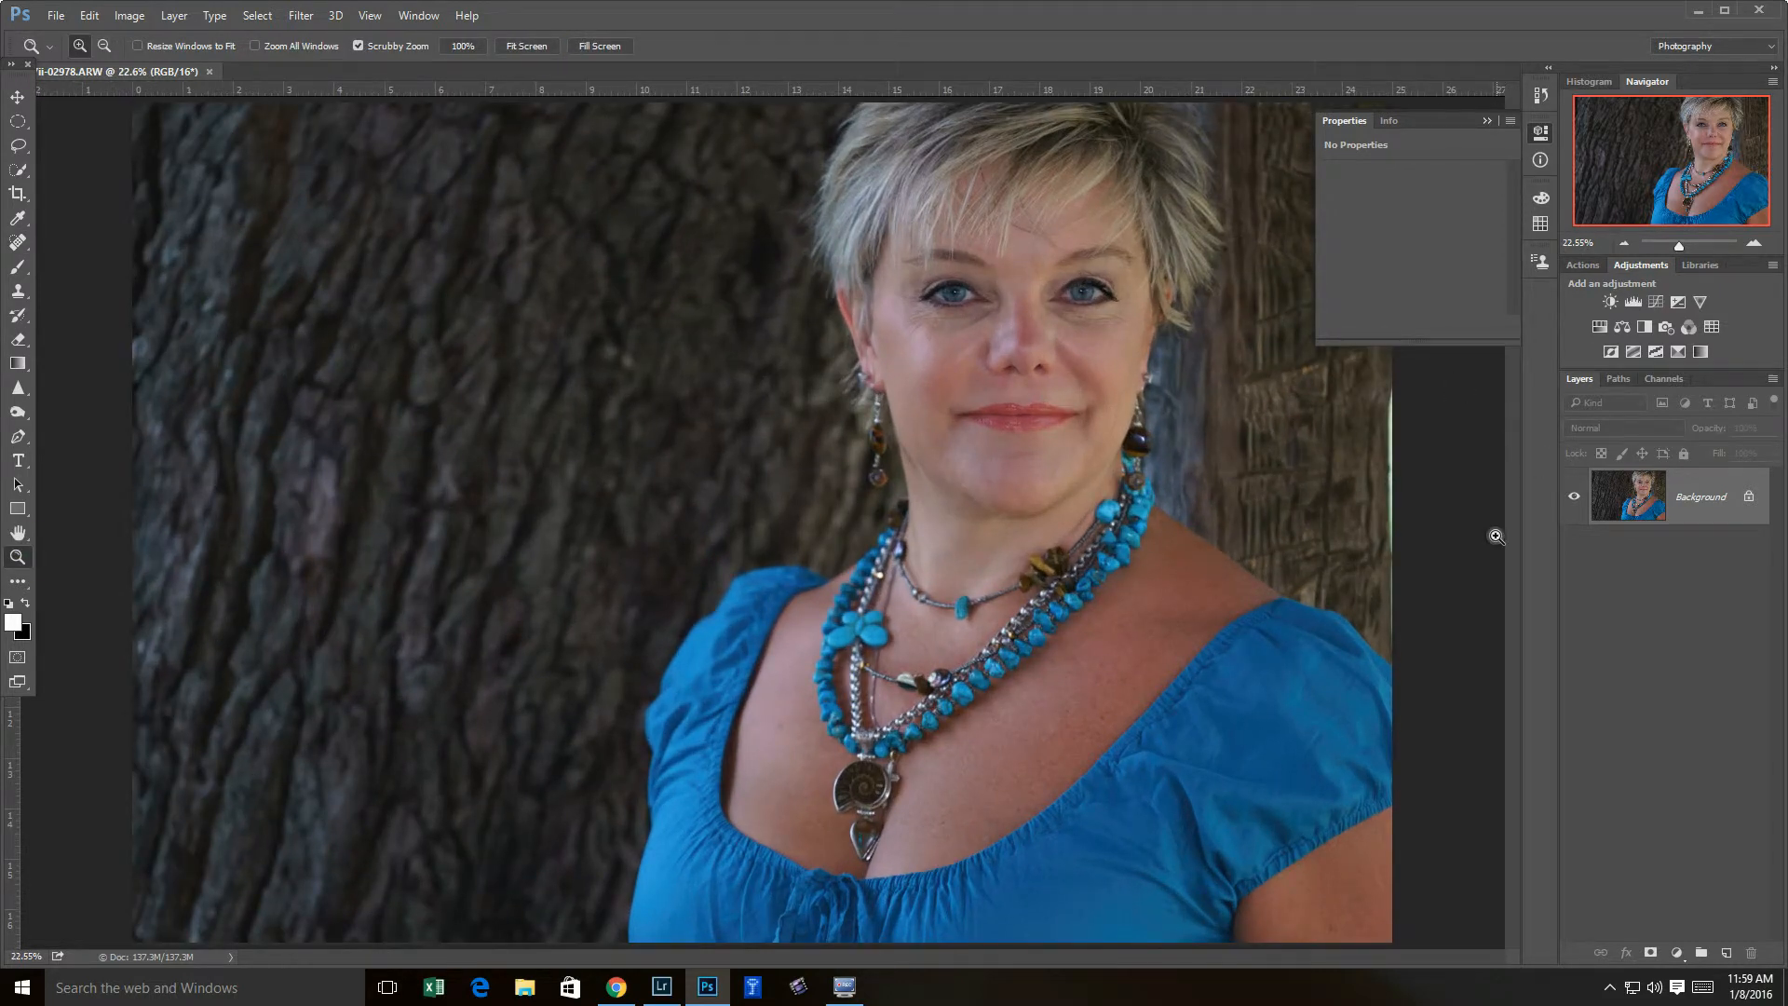
pyautogui.hotkey('ctrl', 'j')
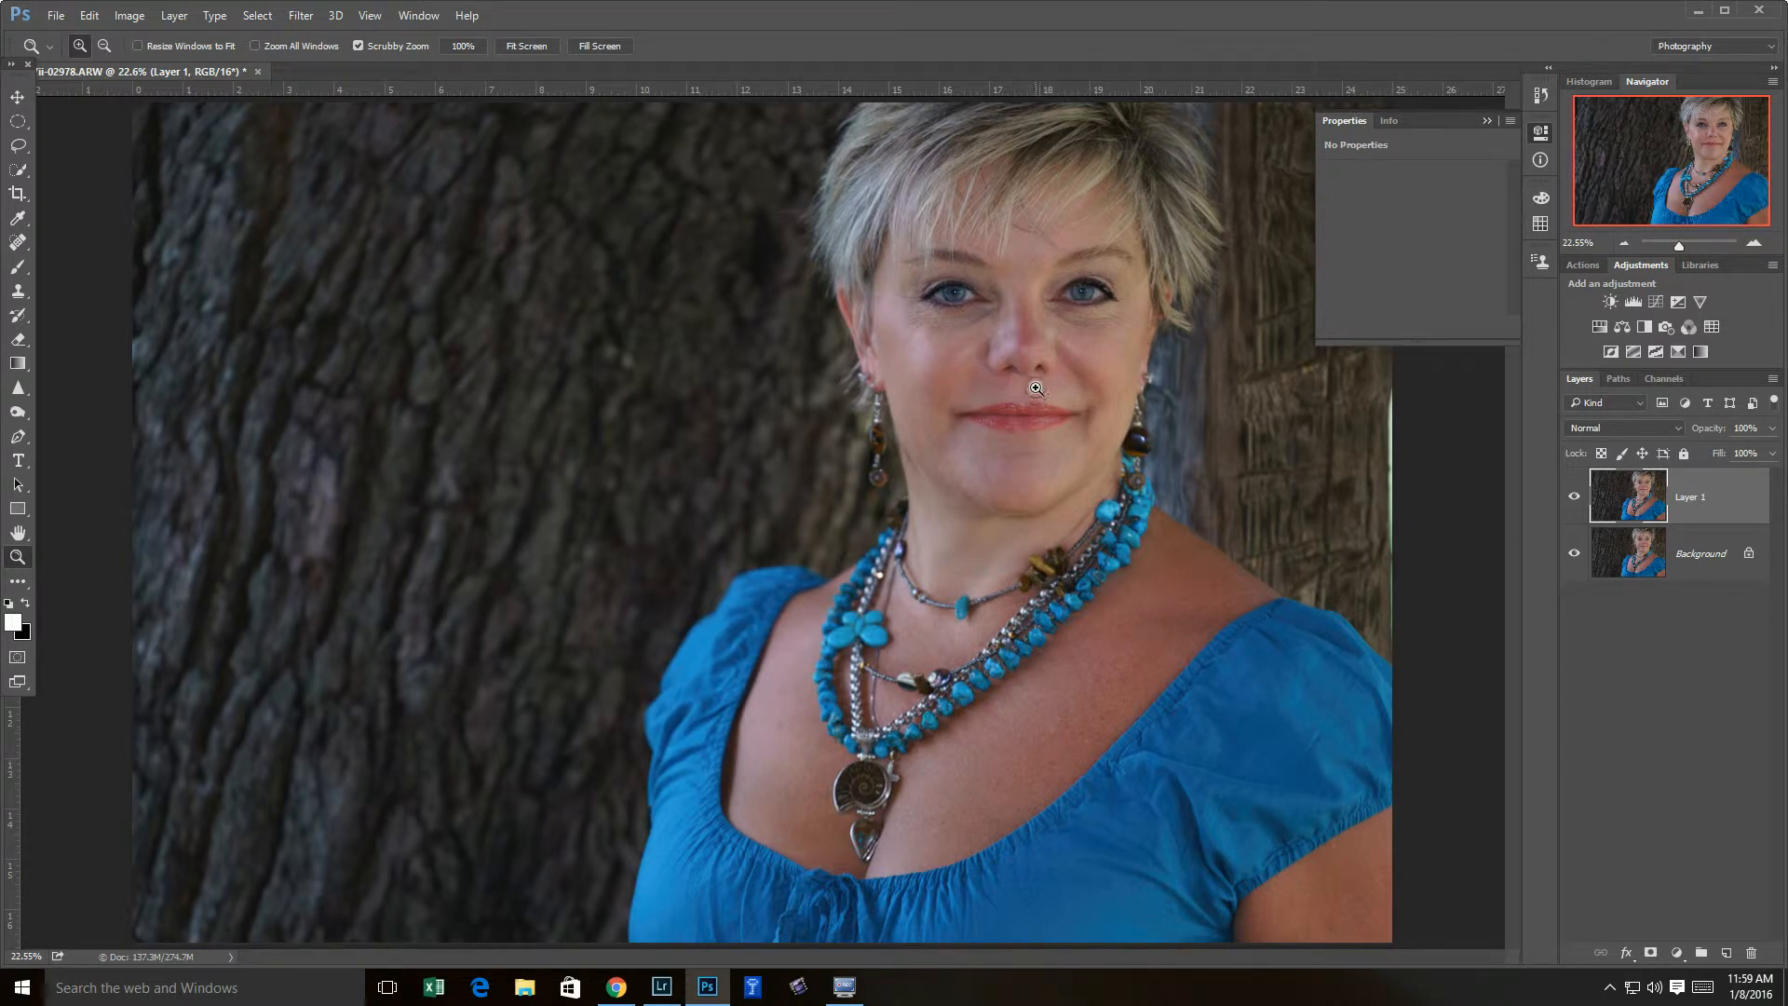
# - Remove the dark spot on the eyelid near the nose with the Spot Healing Brush at size 25
pyautogui.click(19, 243)
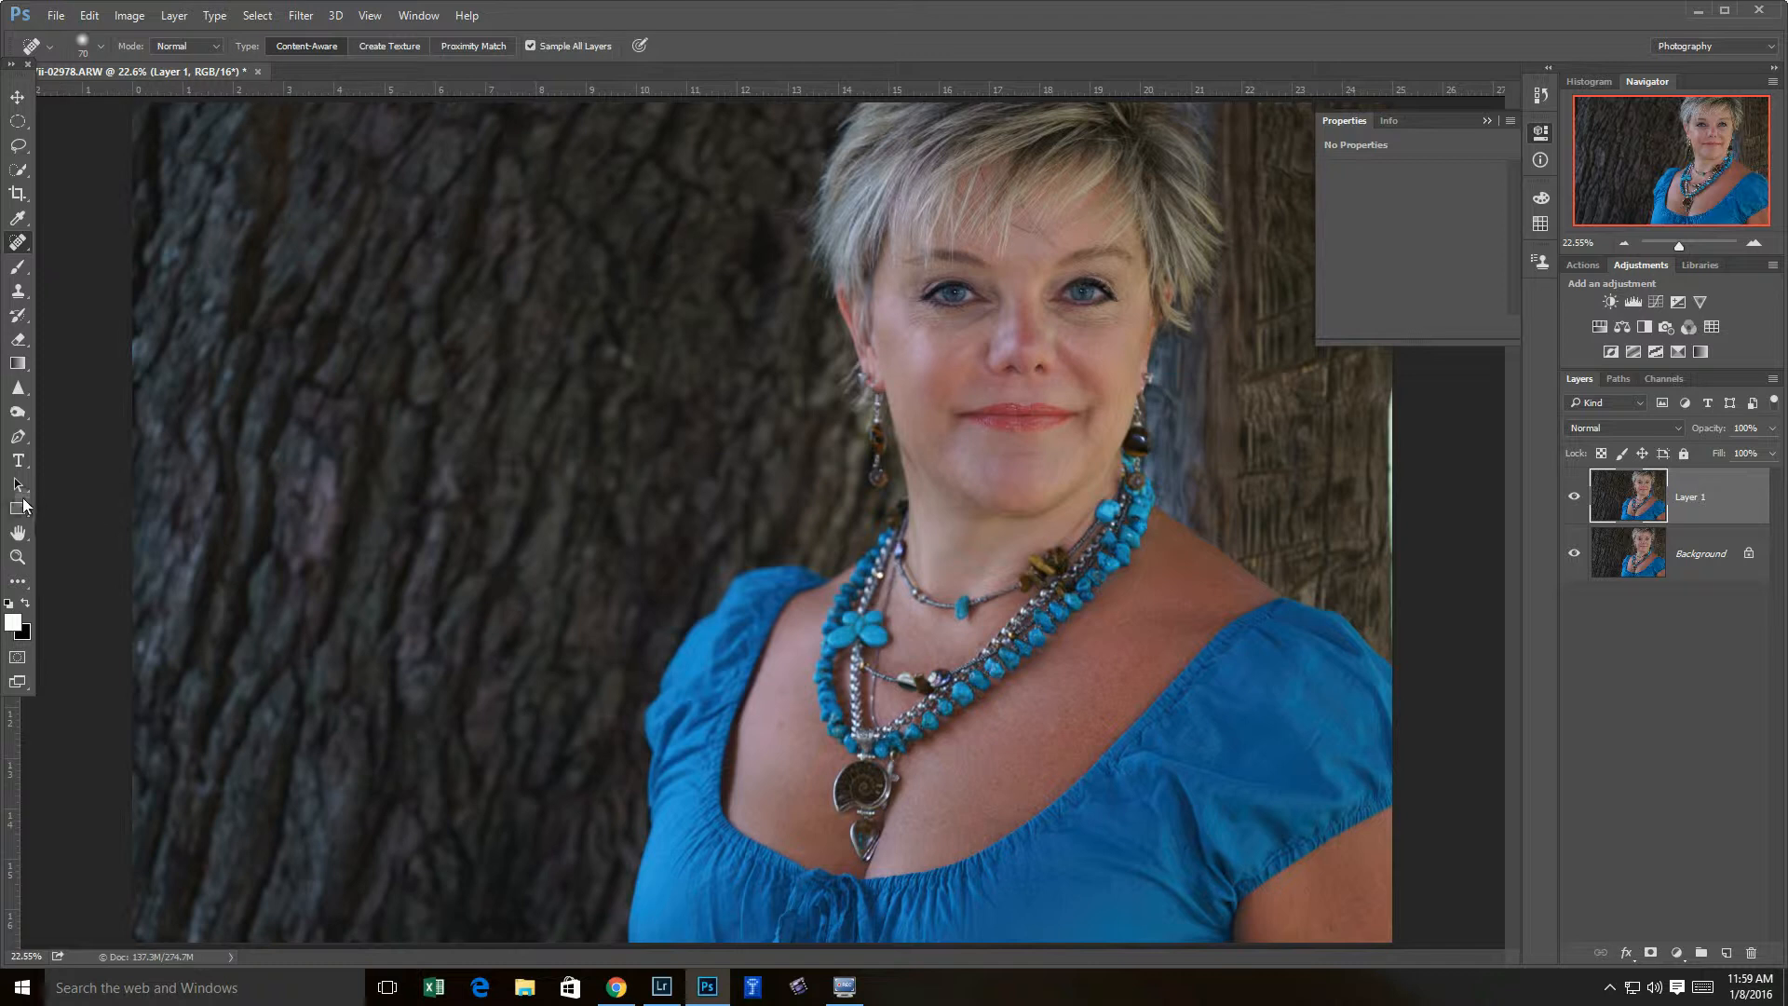
pyautogui.click(19, 553)
pyautogui.moveTo(980, 289)
pyautogui.mouseDown()
pyautogui.moveTo(1101, 299)
pyautogui.moveTo(1114, 354)
pyautogui.moveTo(755, 639)
pyautogui.mouseUp()
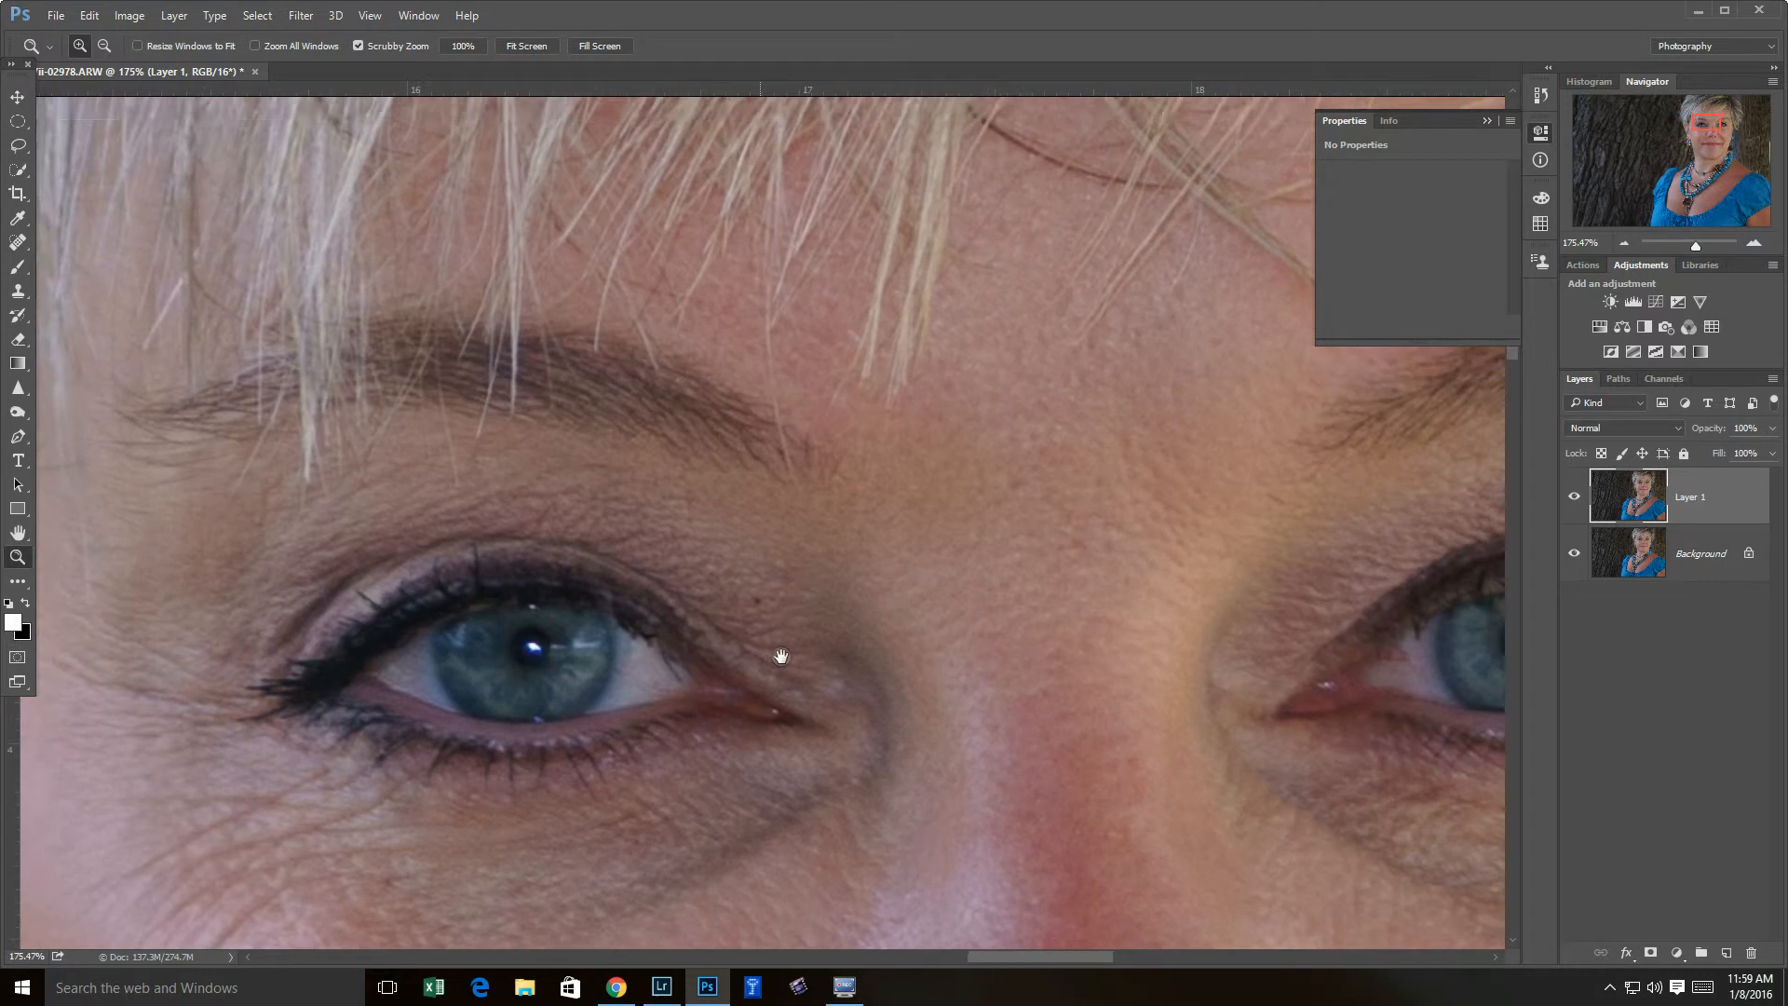
pyautogui.moveTo(963, 567); pyautogui.dragTo(1047, 427)
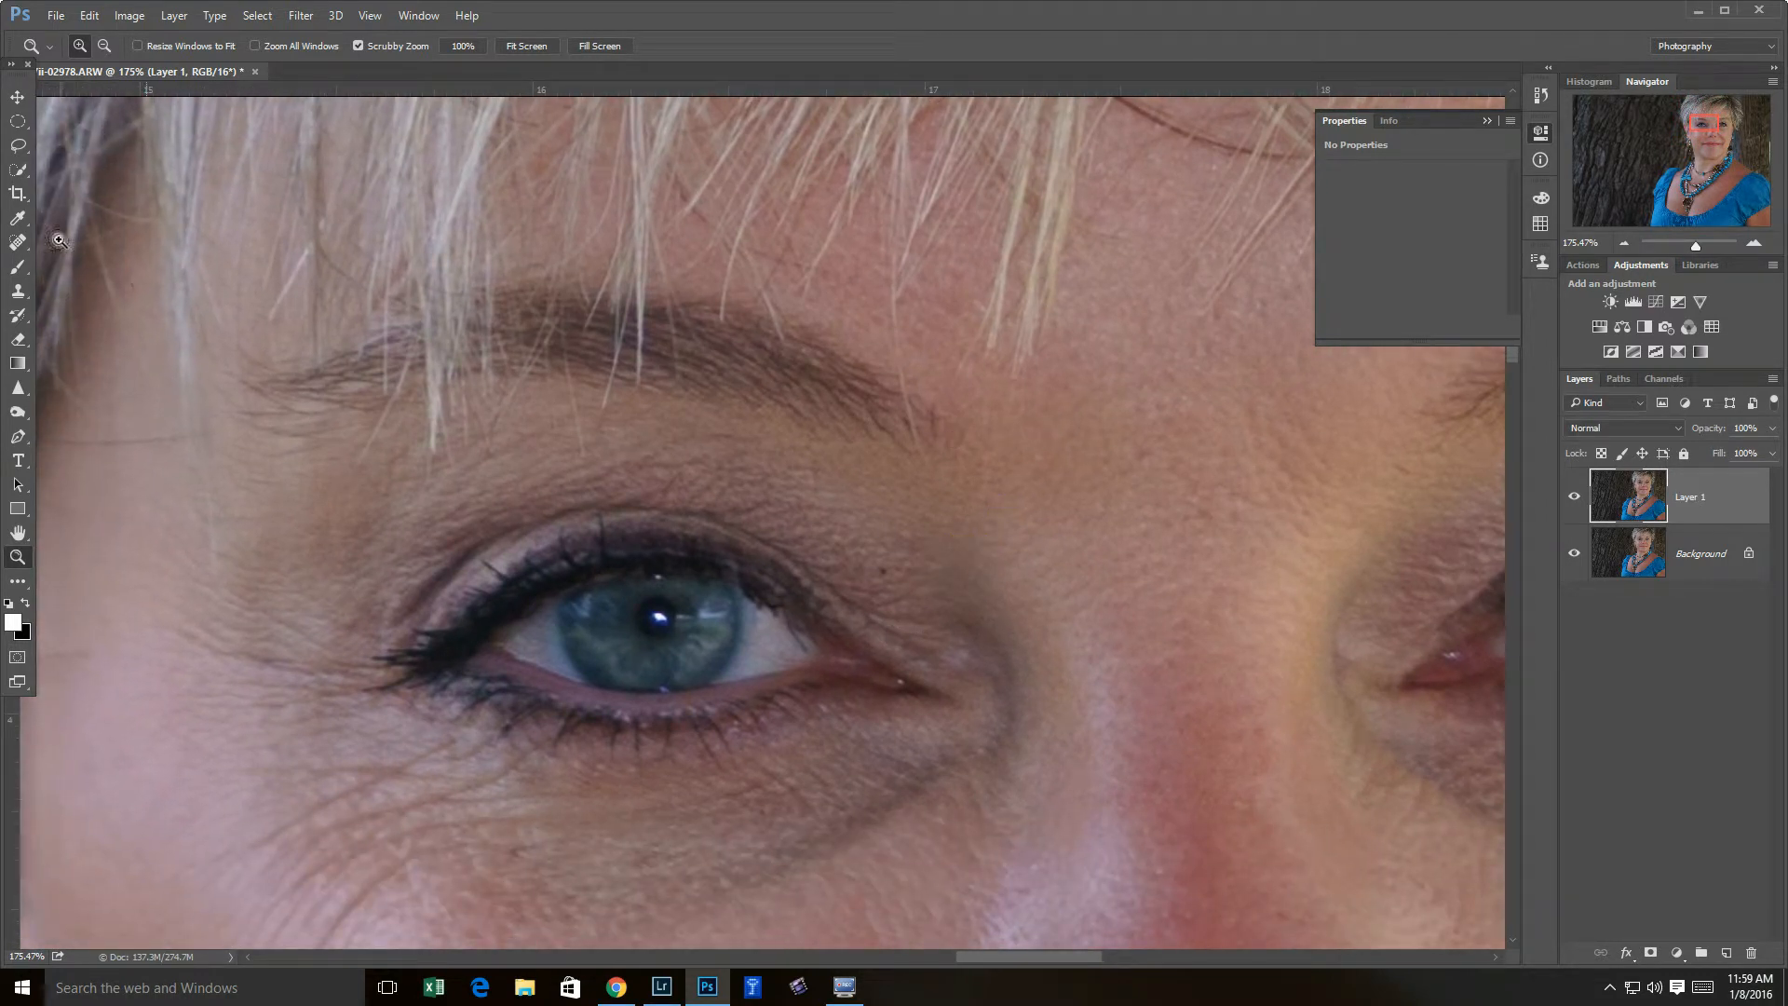
pyautogui.click(18, 242)
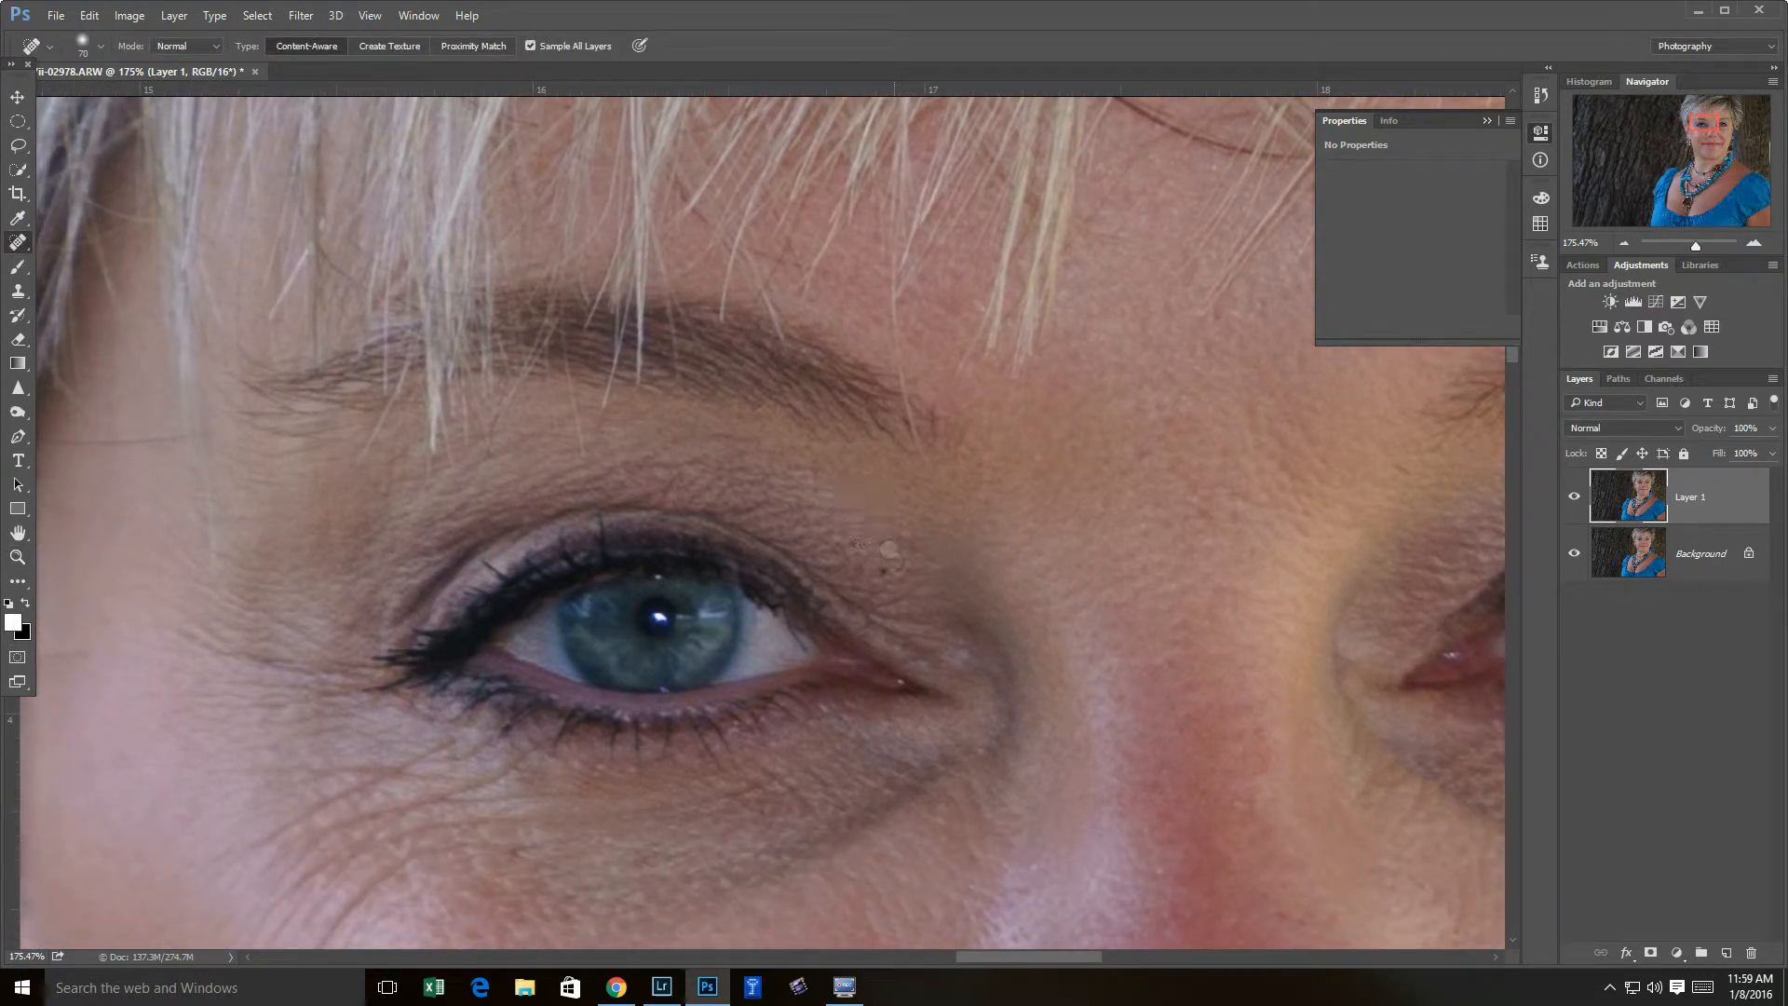
pyautogui.click(881, 567)
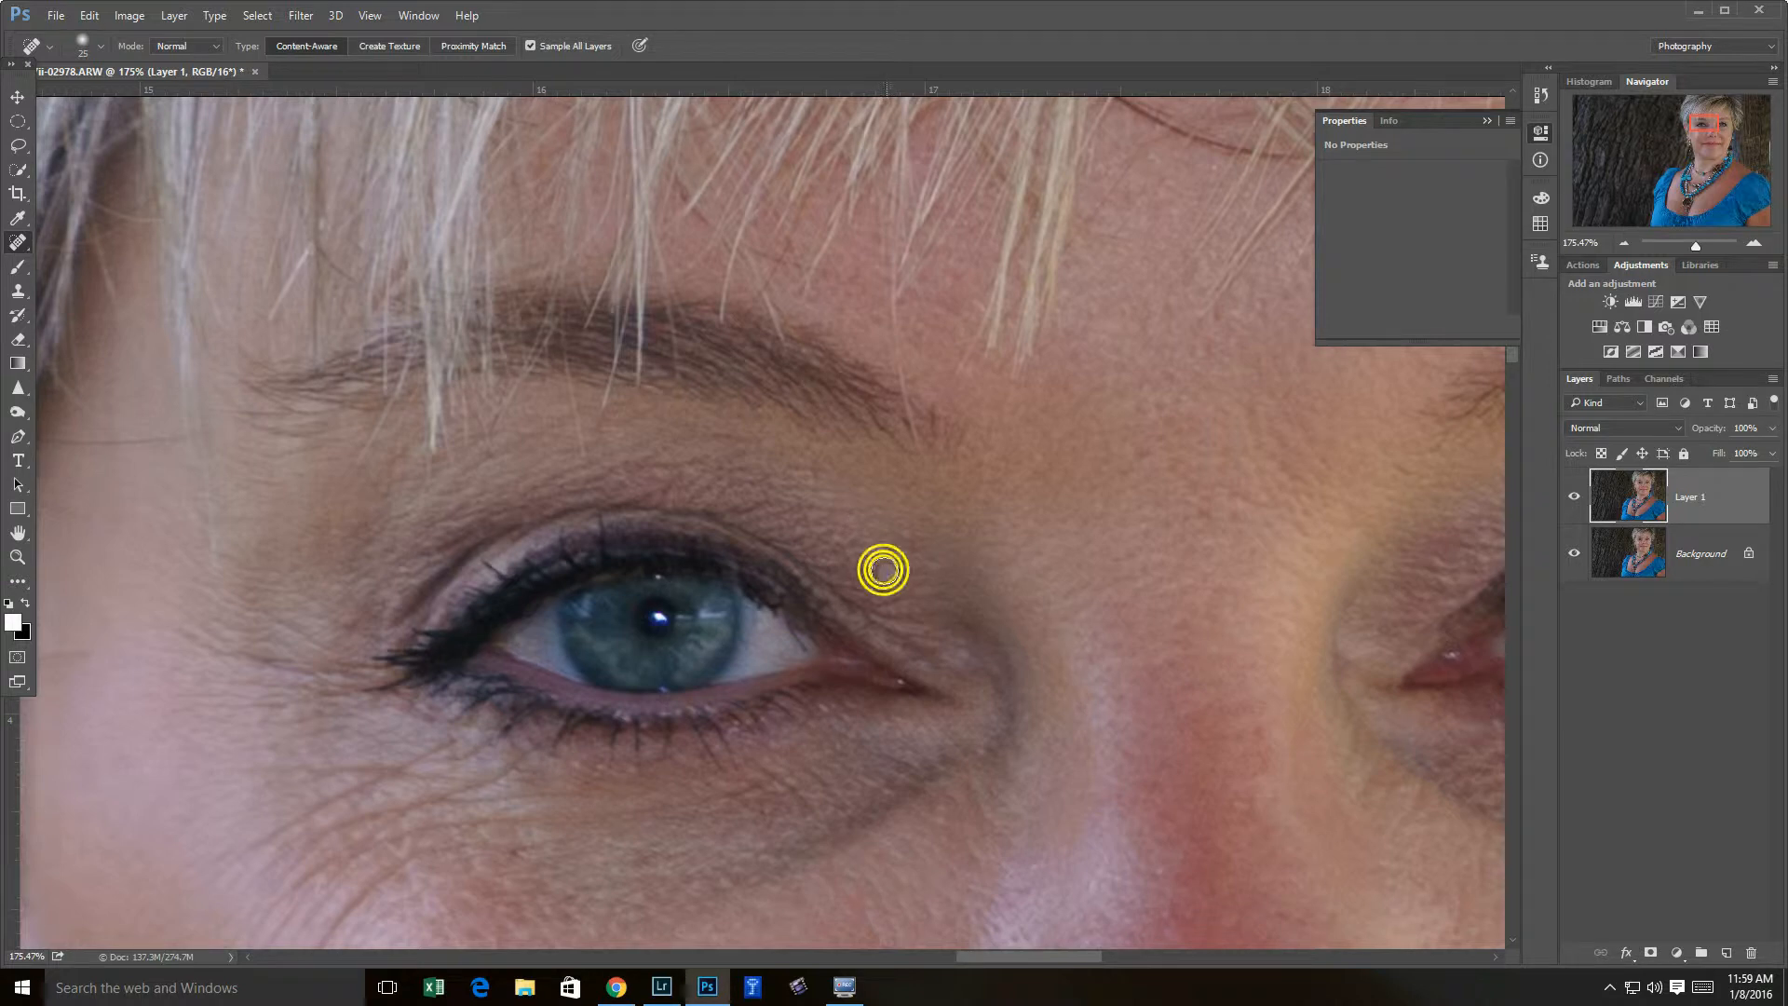
# - Heal the small blemishes under the same eye and between the nose and upper lip
pyautogui.moveTo(1060, 546); pyautogui.dragTo(1125, 303)
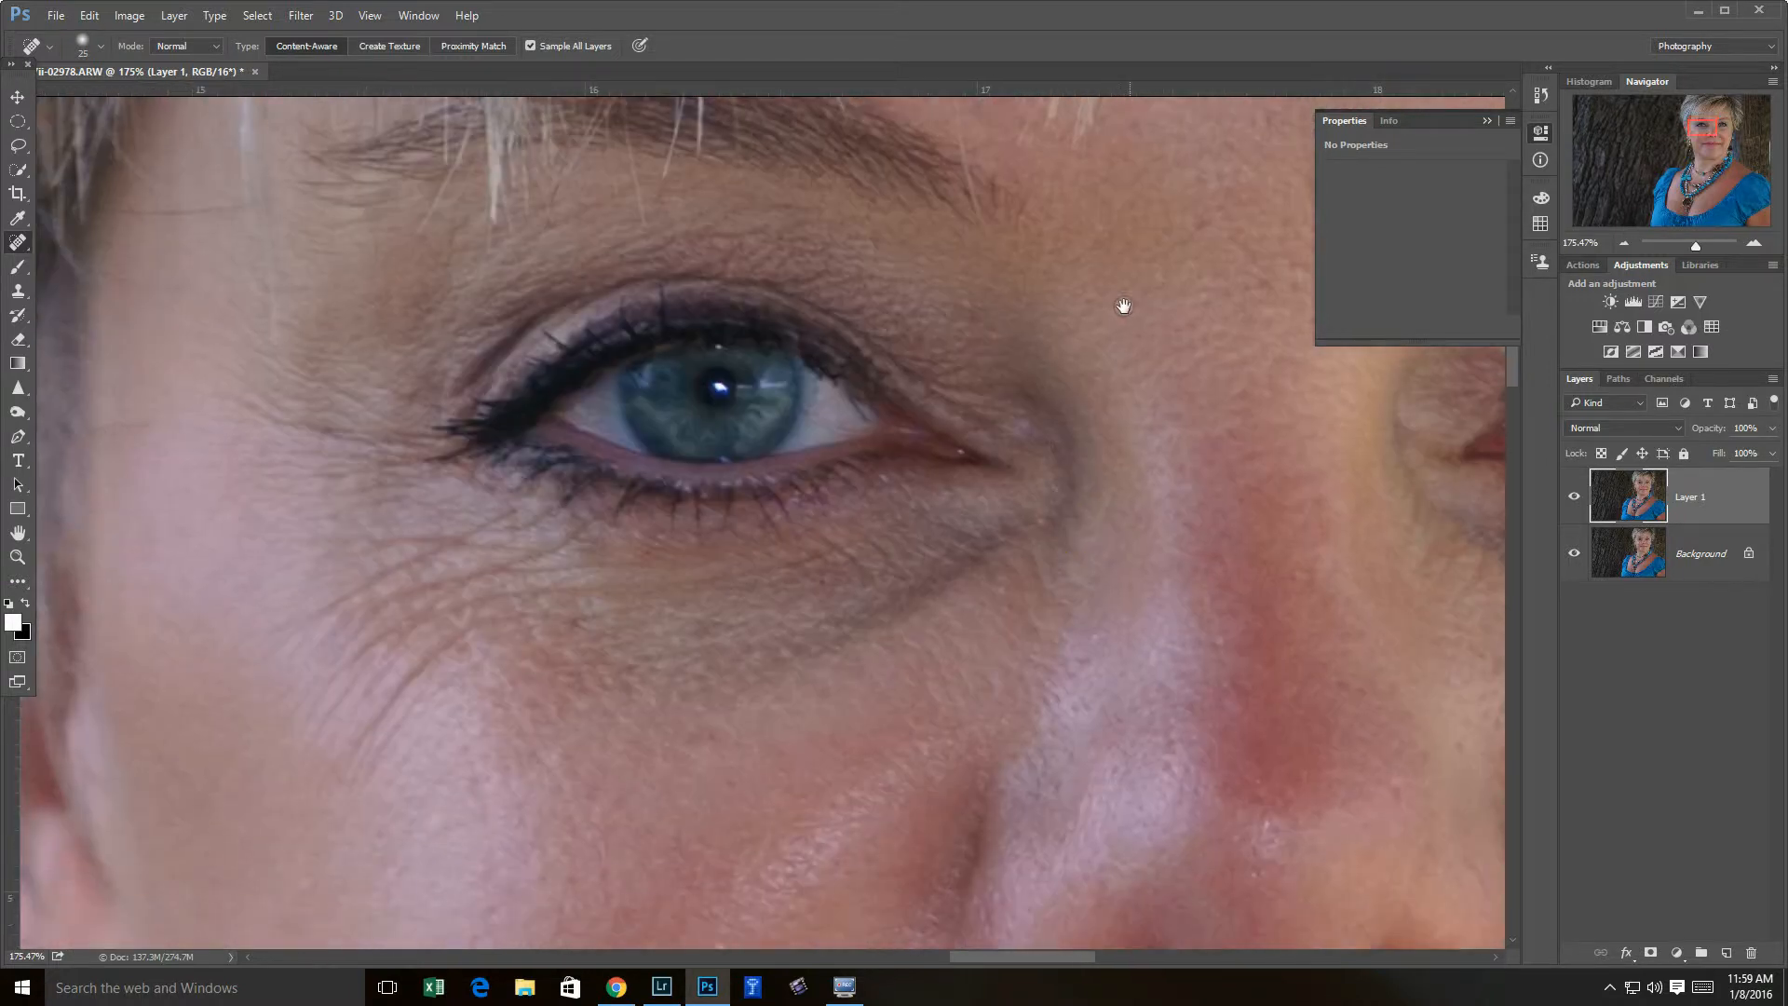
pyautogui.click(631, 512)
pyautogui.moveTo(842, 630); pyautogui.dragTo(722, 503)
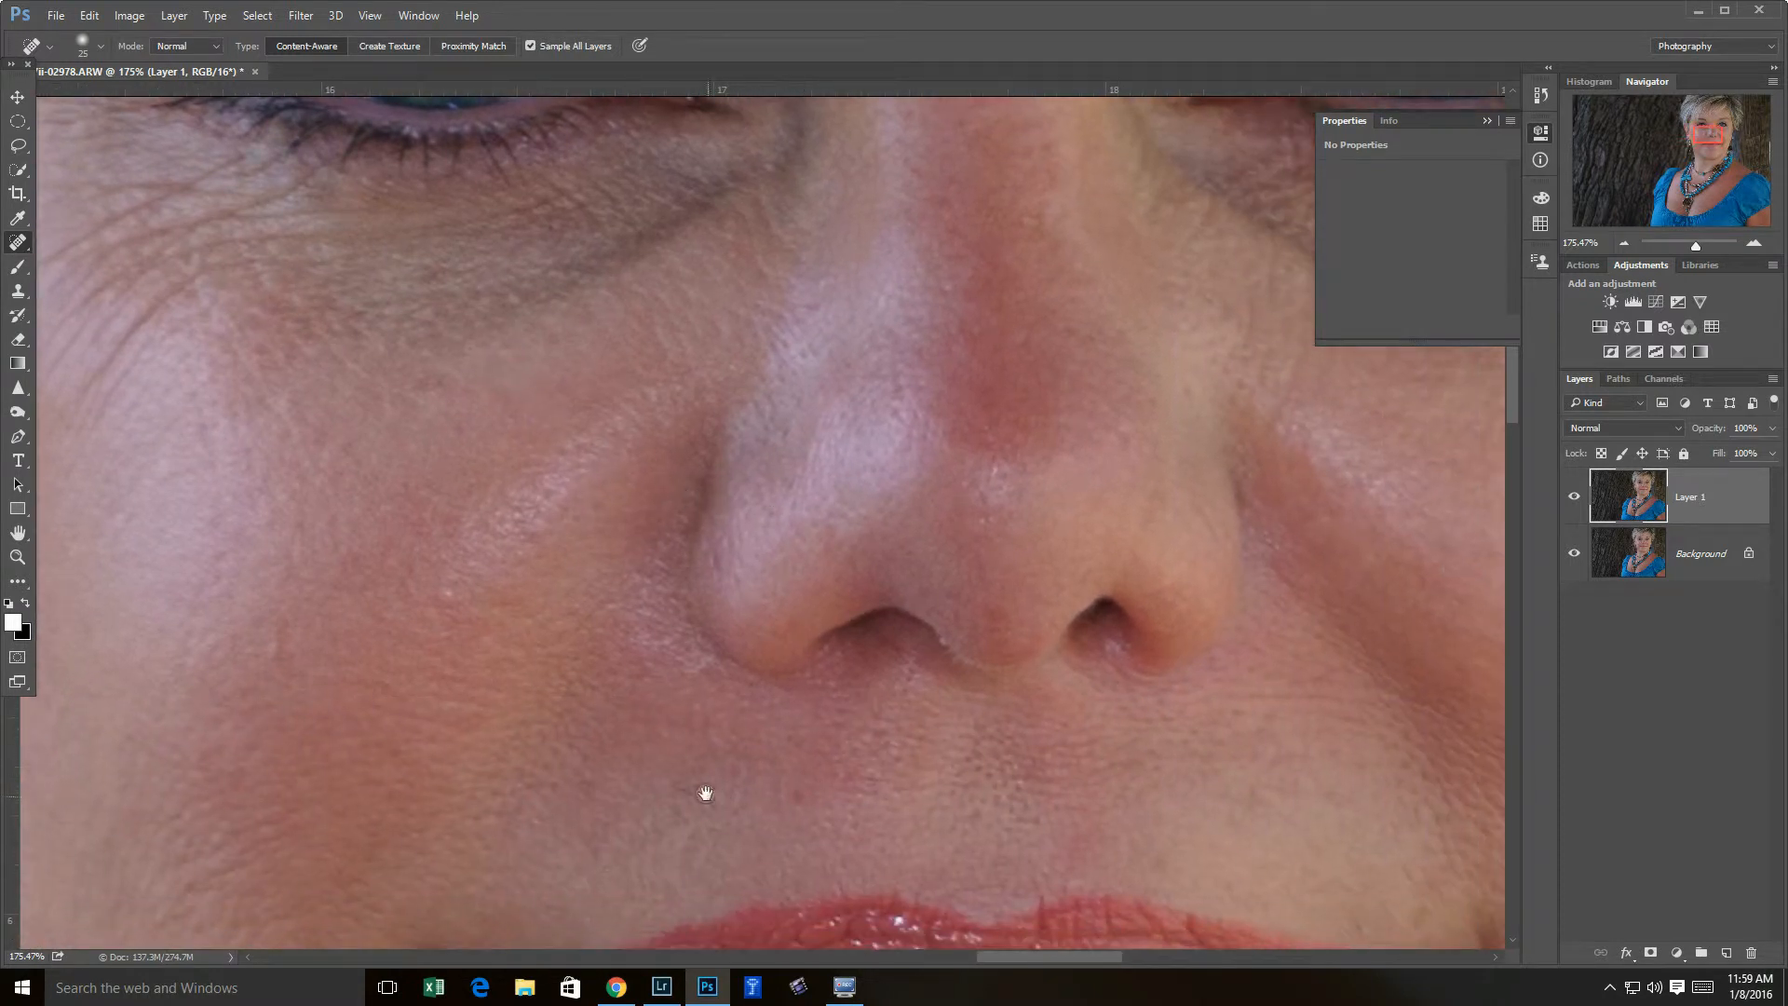
pyautogui.moveTo(500, 715); pyautogui.dragTo(563, 639)
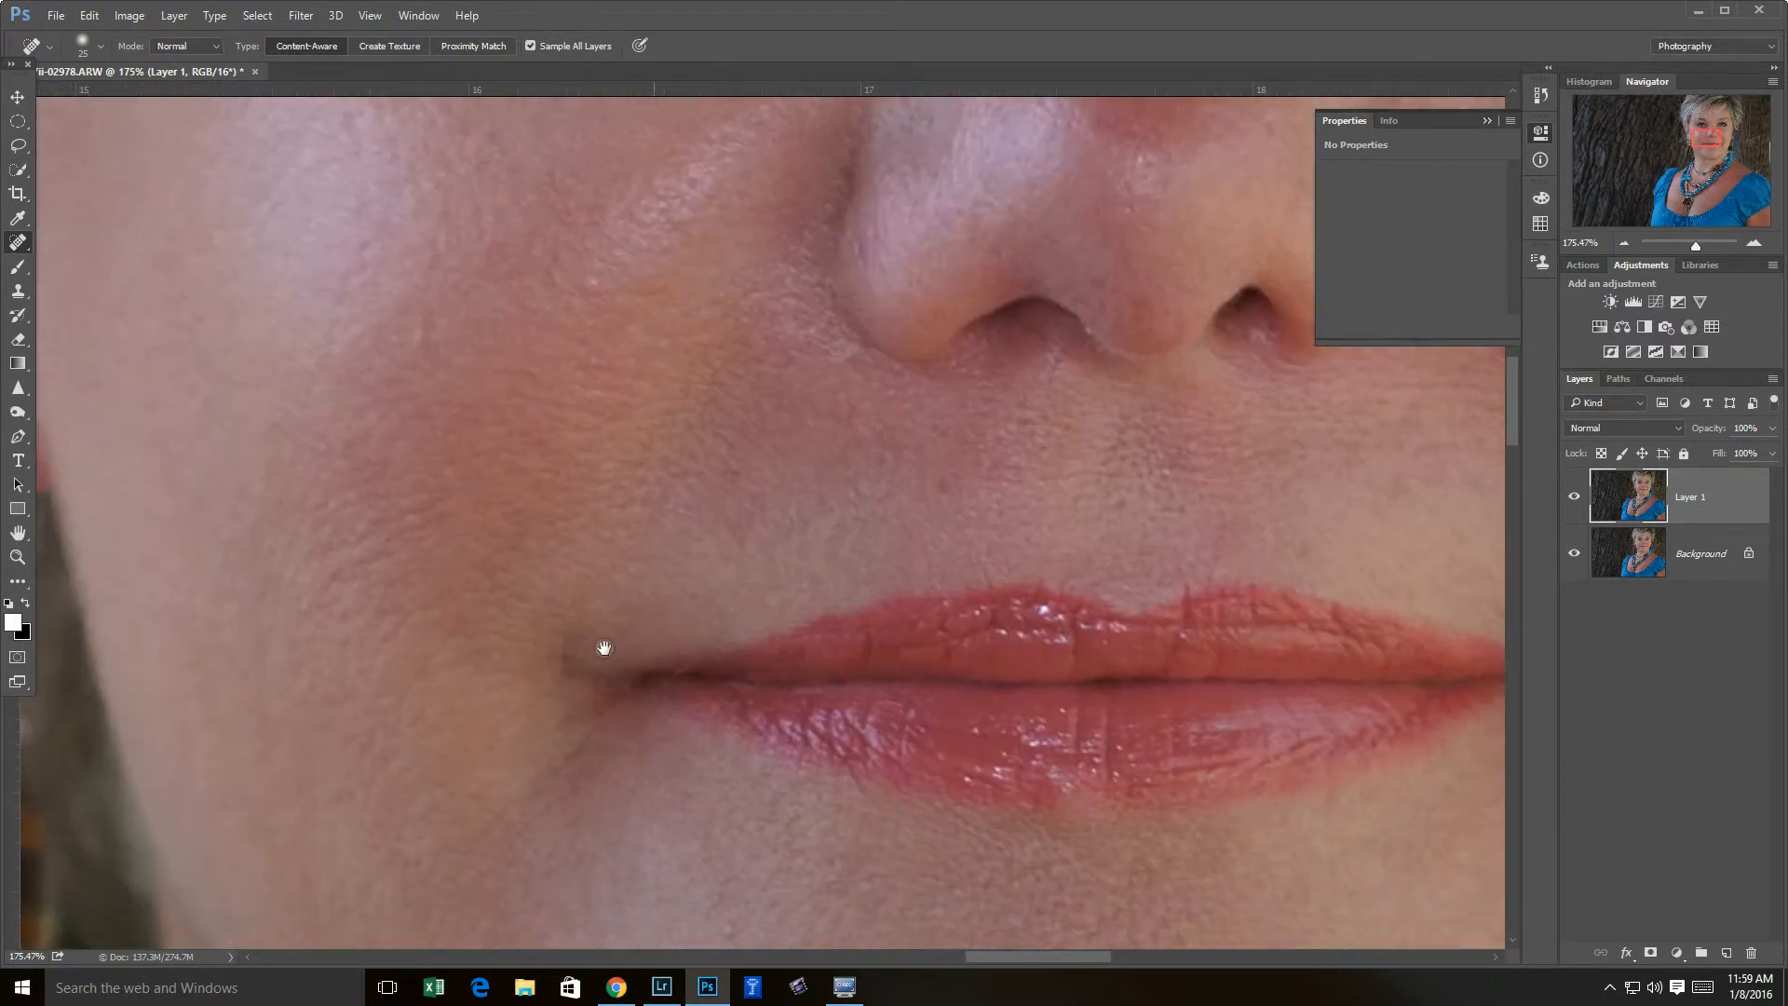
pyautogui.click(1000, 373)
# - Heal the skin blemishes between the outer corner of the other eye and the hairline
pyautogui.moveTo(1130, 383)
pyautogui.mouseDown()
pyautogui.moveTo(779, 400)
pyautogui.moveTo(535, 483)
pyautogui.mouseUp()
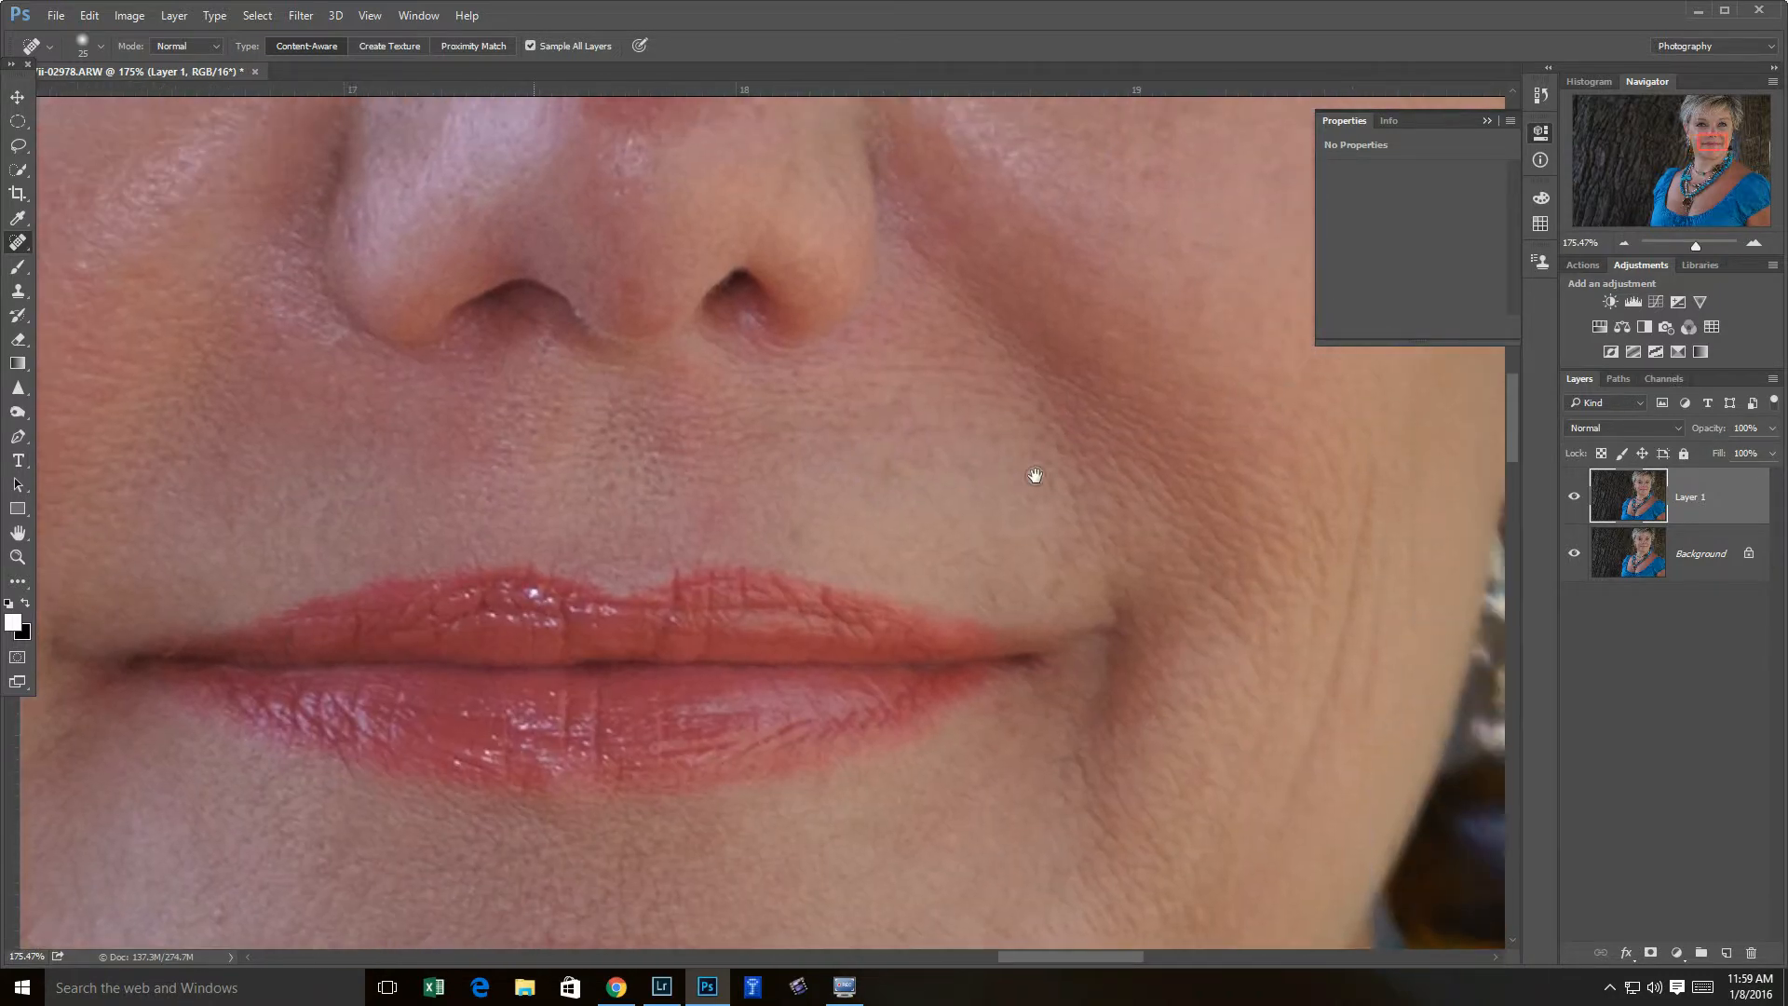
pyautogui.moveTo(1026, 488); pyautogui.dragTo(829, 703)
pyautogui.moveTo(934, 456); pyautogui.dragTo(1006, 791)
pyautogui.moveTo(982, 655); pyautogui.dragTo(842, 844)
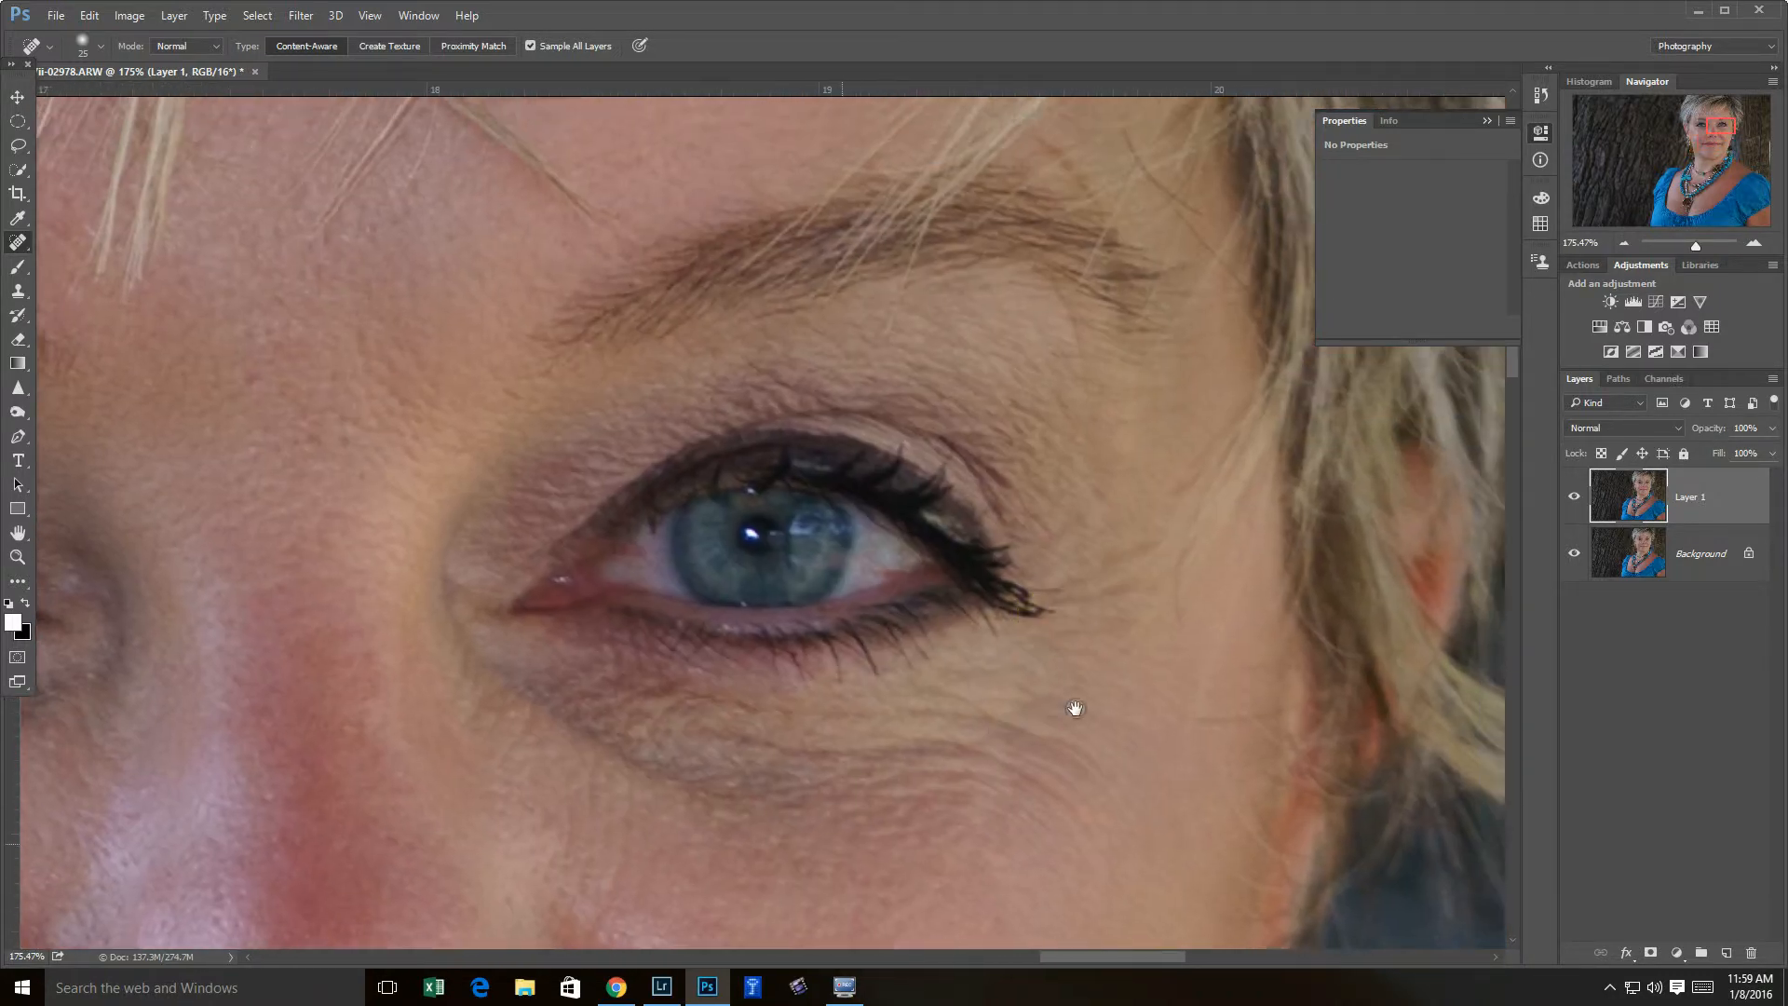
pyautogui.moveTo(1075, 709); pyautogui.dragTo(1046, 670)
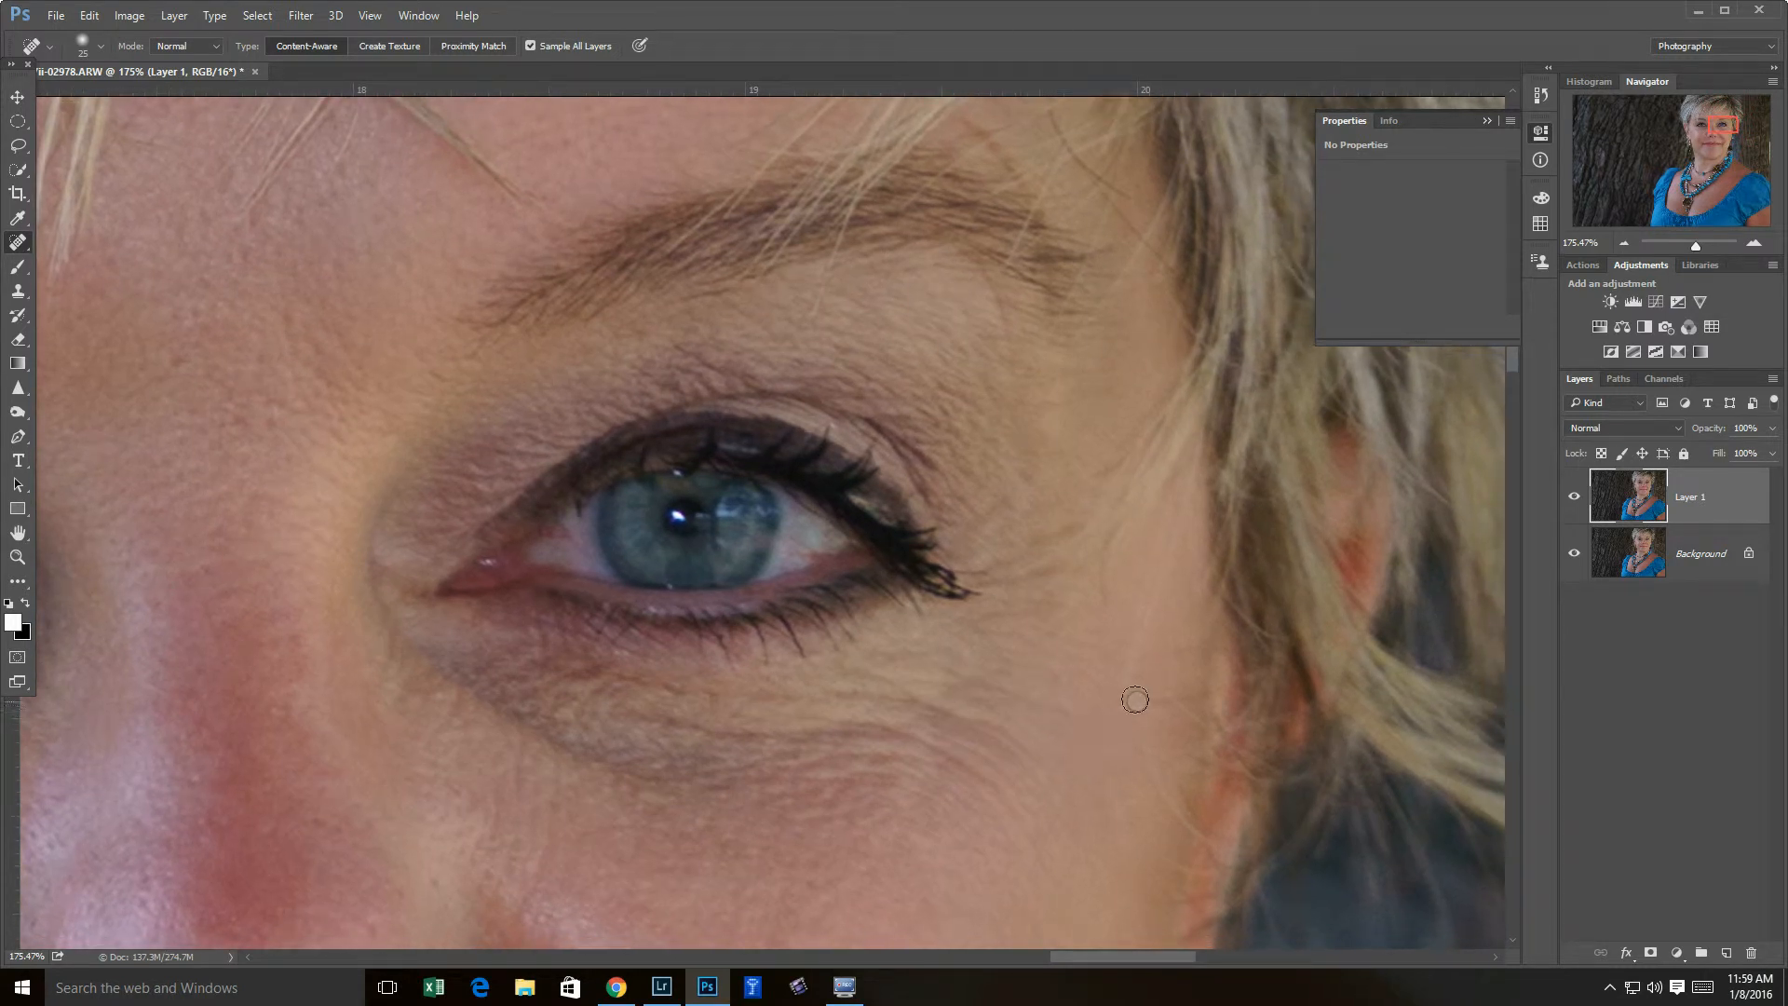
pyautogui.moveTo(1169, 705); pyautogui.dragTo(1228, 697)
pyautogui.click(1151, 661)
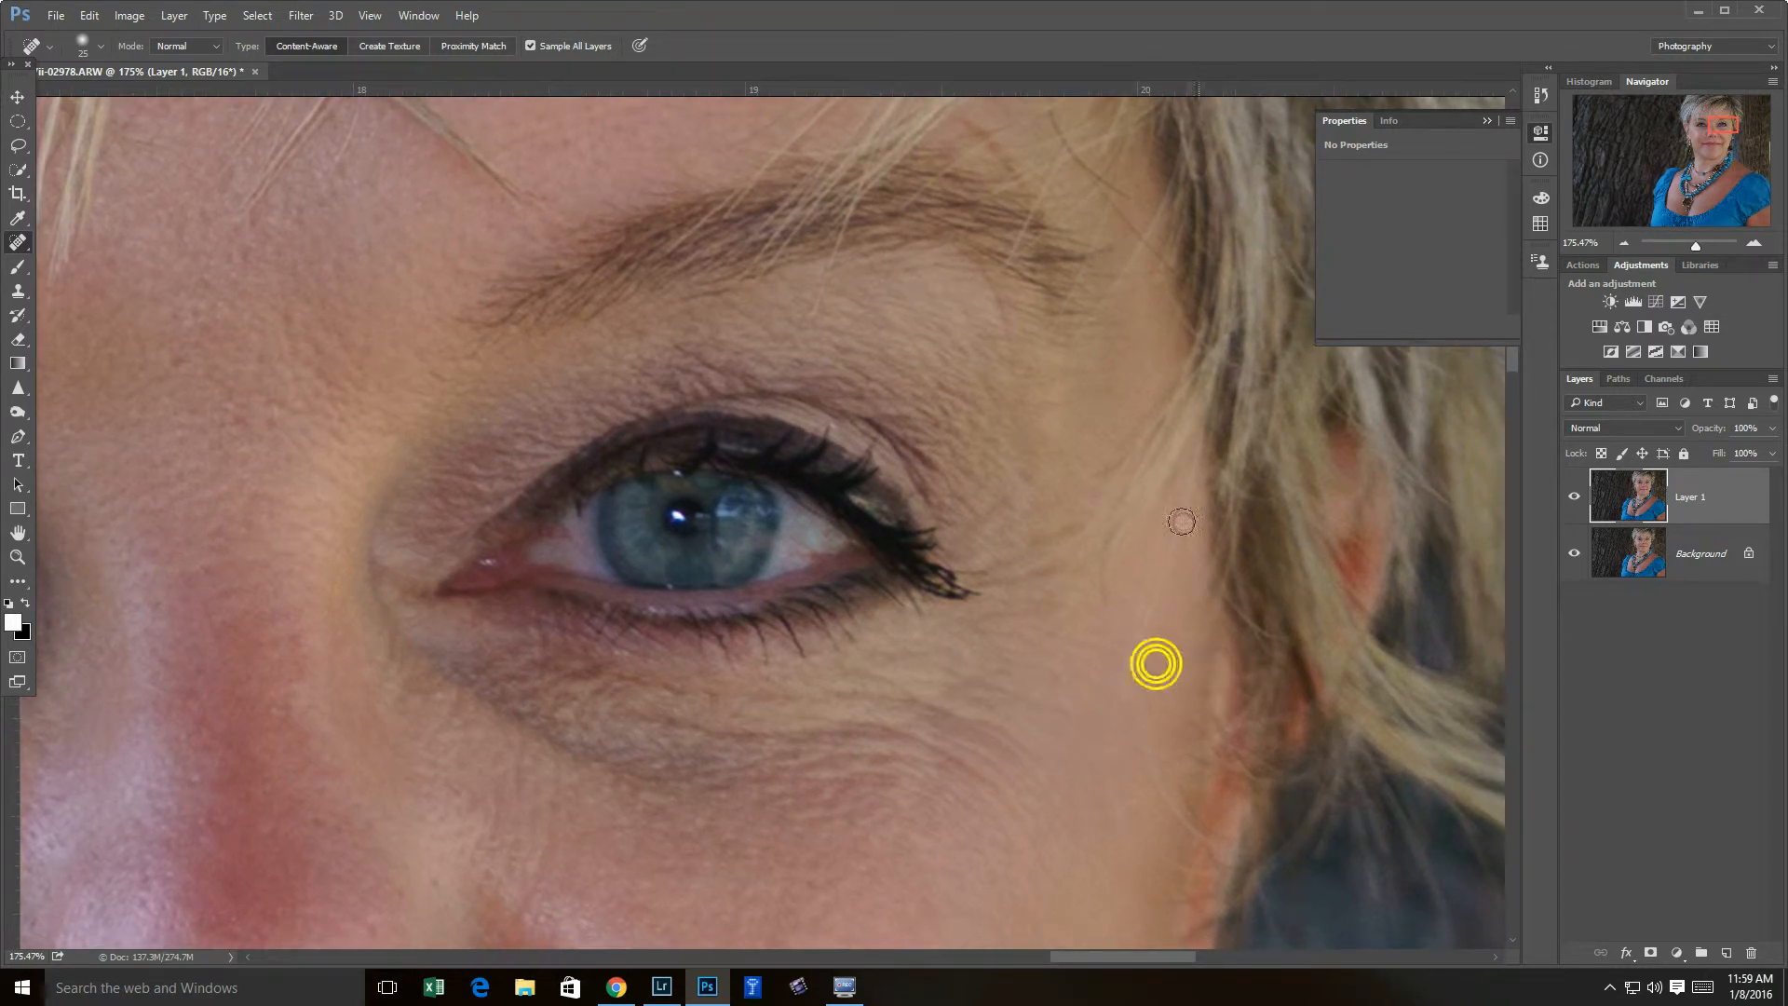
# - Examine the nose, lips, chin, neck and chest for remaining skin blemishes
pyautogui.moveTo(1014, 418); pyautogui.dragTo(1111, 526)
pyautogui.moveTo(678, 567); pyautogui.dragTo(775, 410)
pyautogui.moveTo(834, 684); pyautogui.dragTo(839, 460)
pyautogui.moveTo(850, 651); pyautogui.dragTo(778, 519)
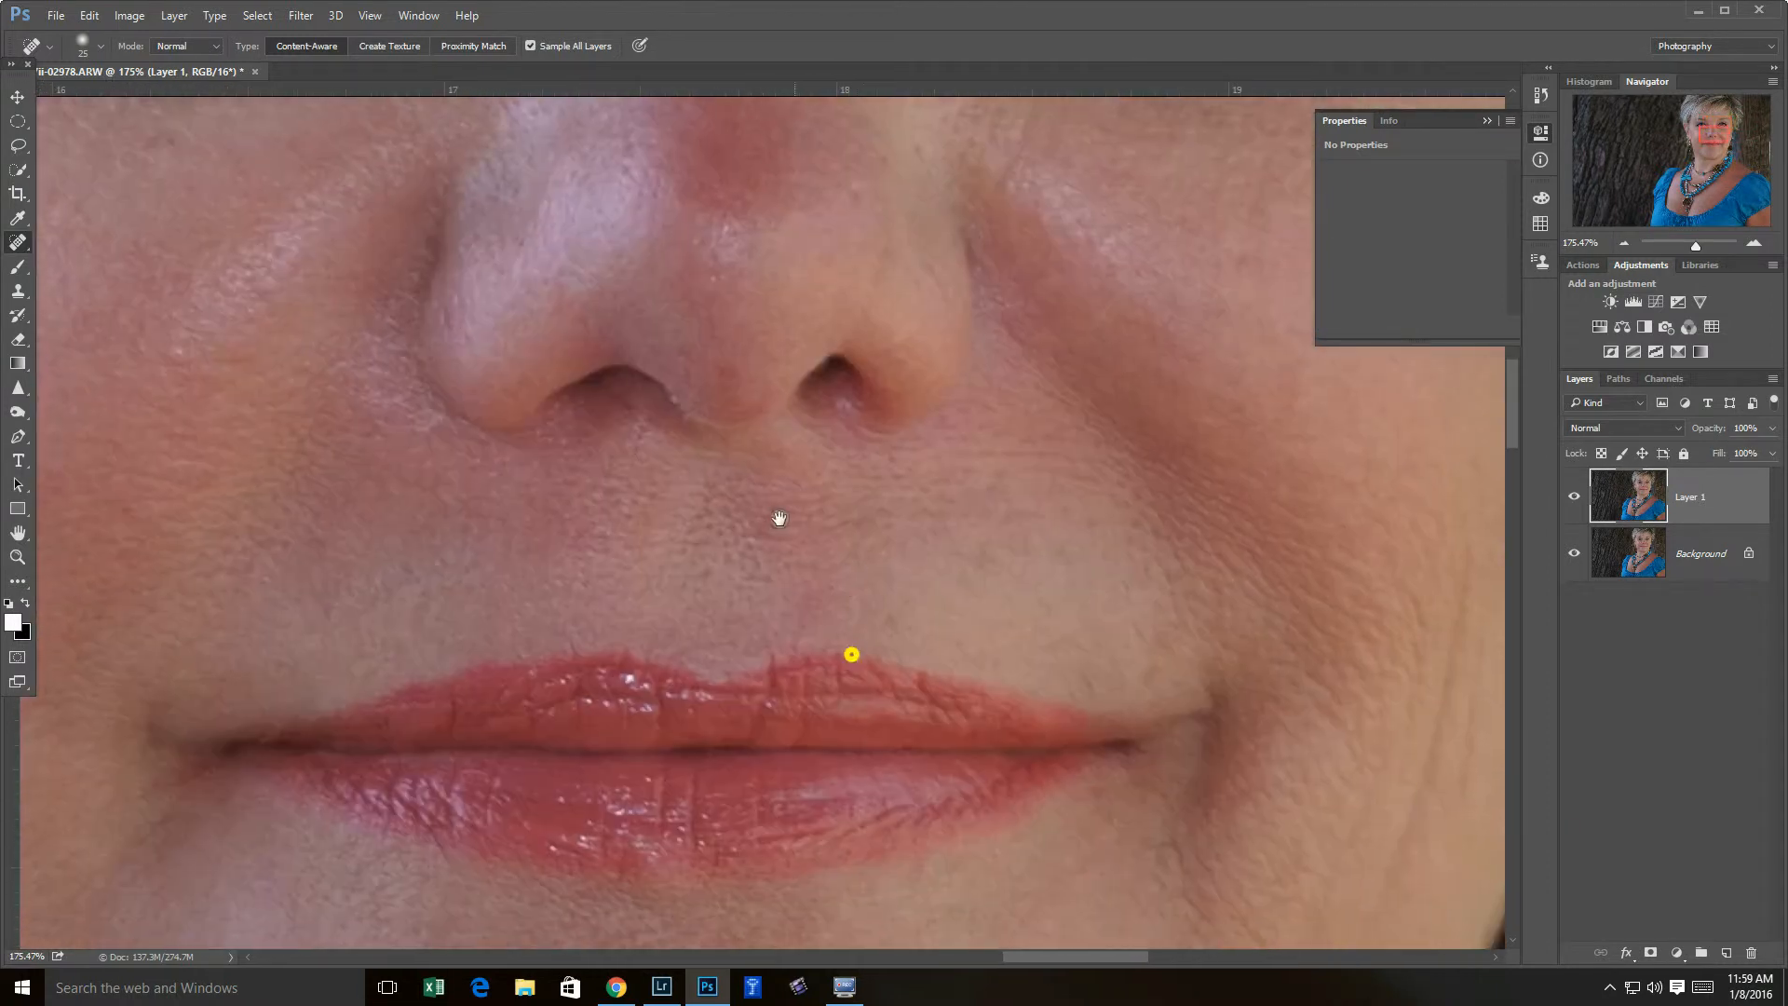
pyautogui.moveTo(786, 651); pyautogui.dragTo(820, 410)
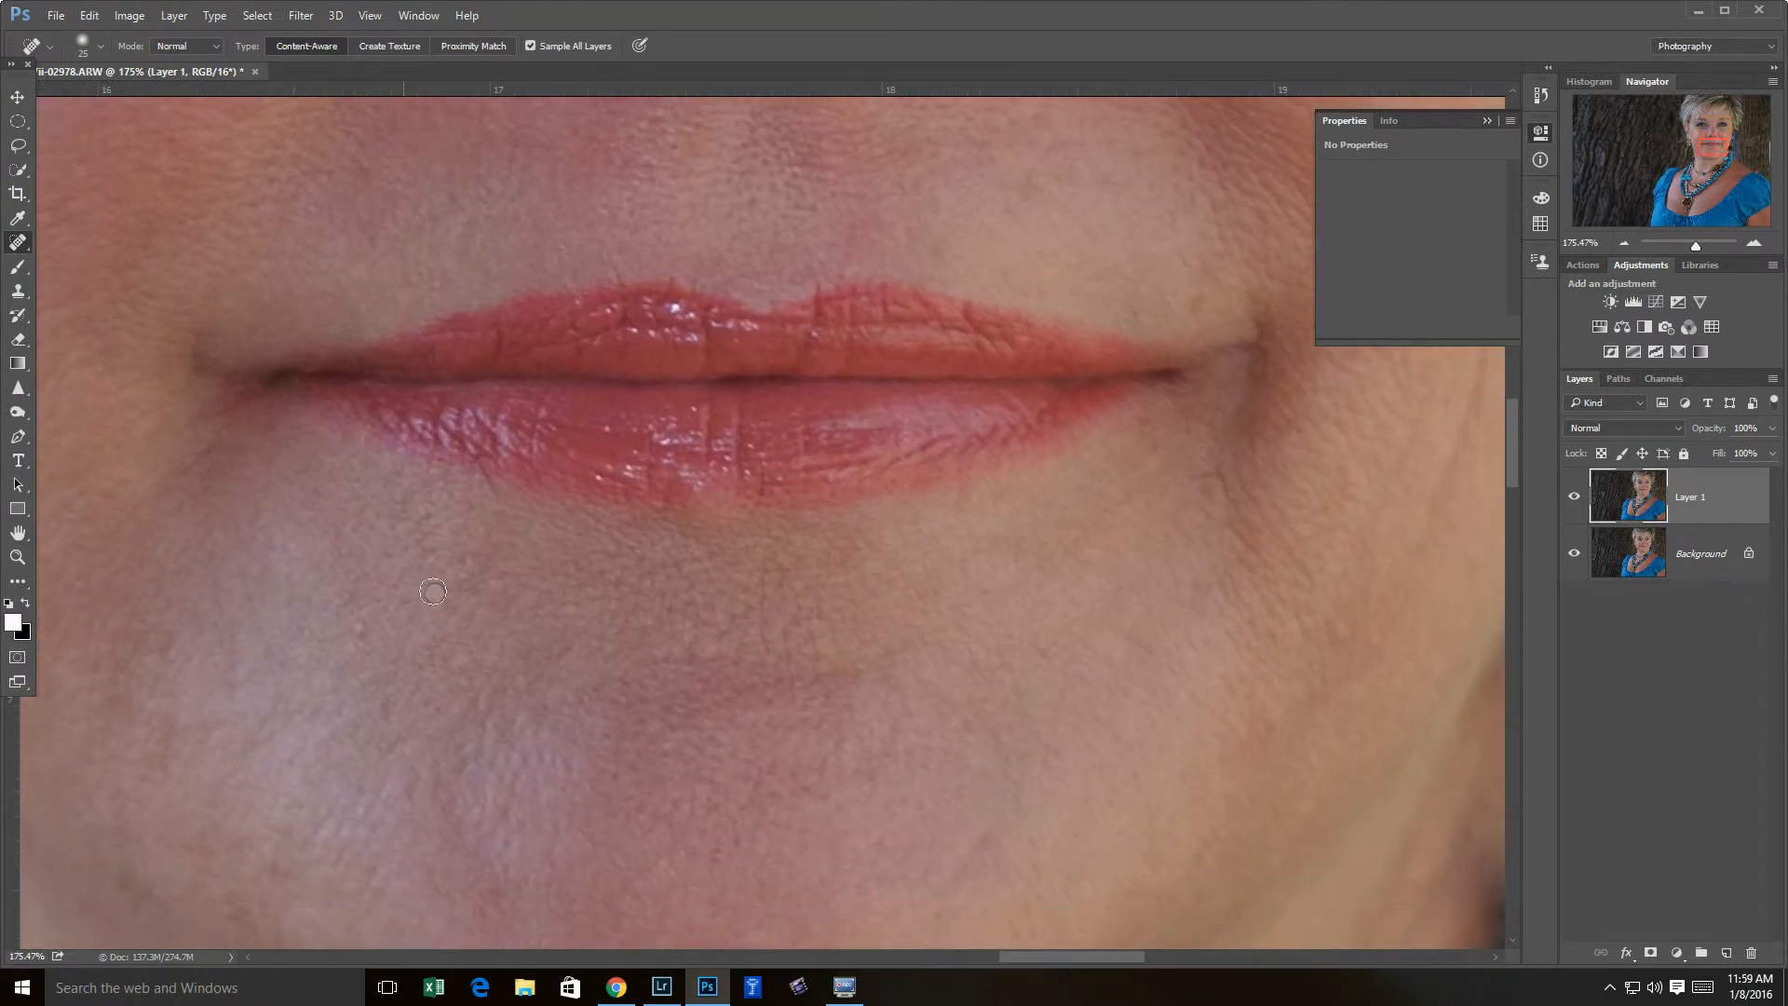
pyautogui.click(17, 556)
pyautogui.moveTo(728, 627); pyautogui.dragTo(549, 615)
pyautogui.moveTo(698, 707); pyautogui.dragTo(783, 559)
pyautogui.moveTo(714, 634); pyautogui.dragTo(742, 416)
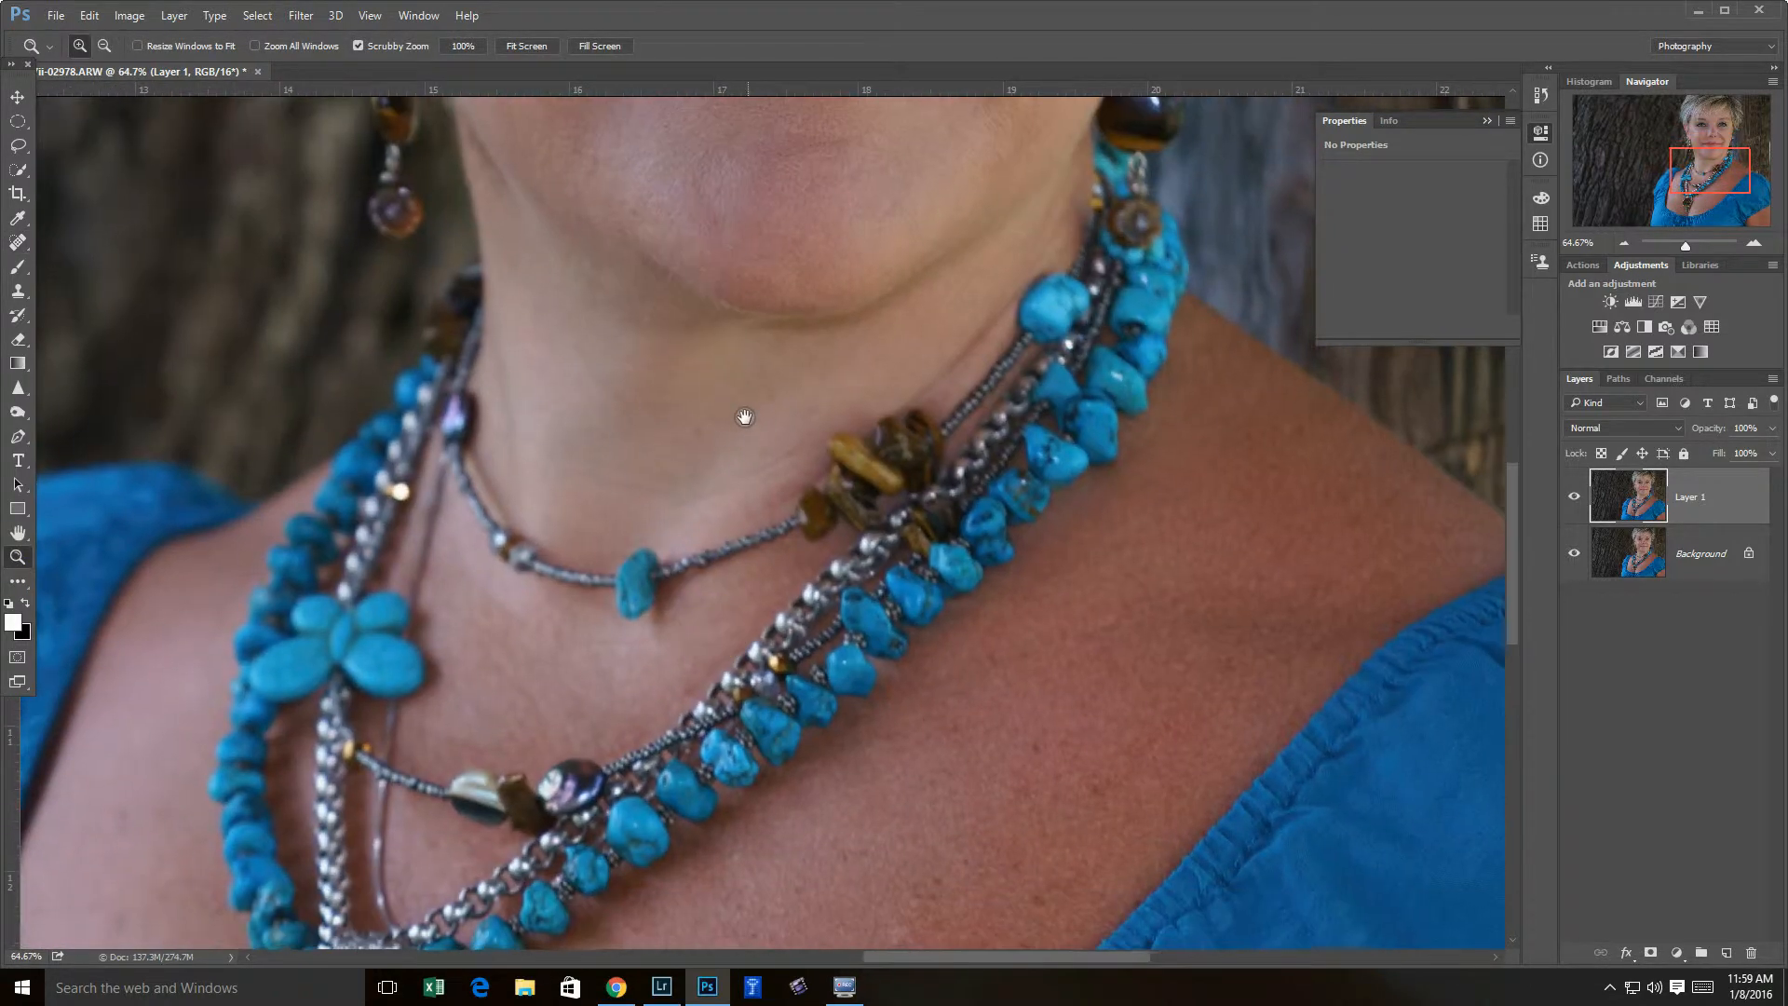
pyautogui.moveTo(1026, 671); pyautogui.dragTo(1147, 508)
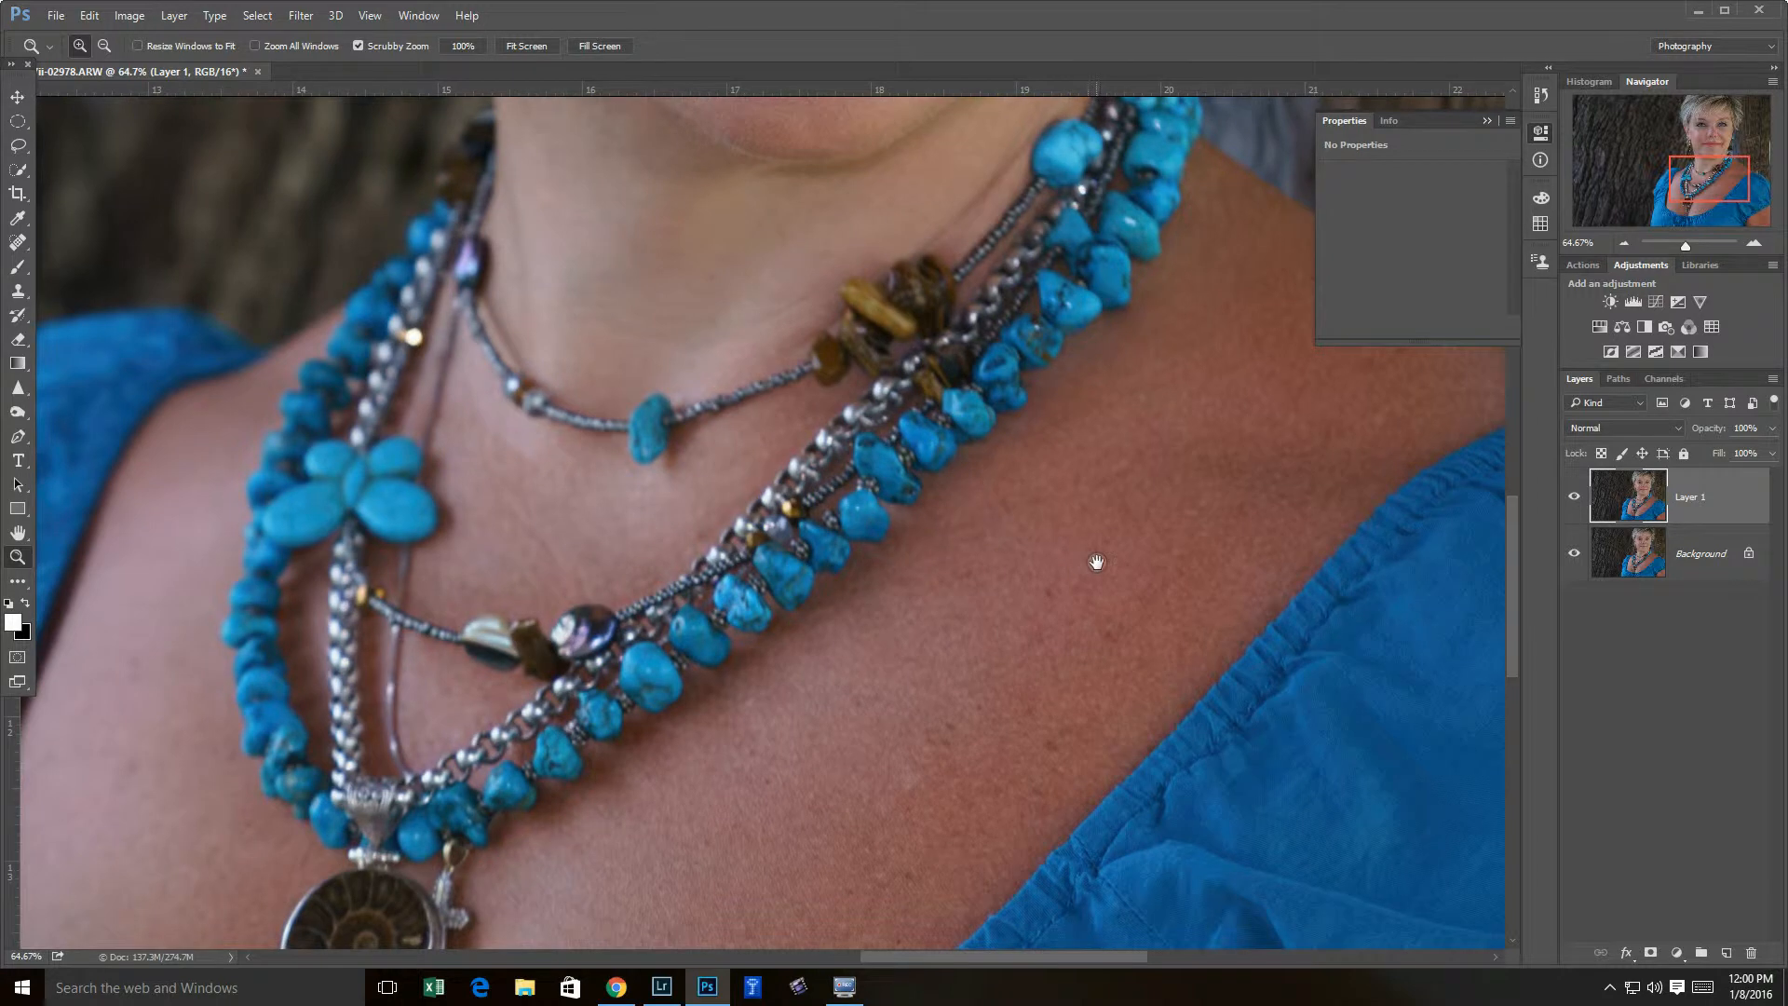
pyautogui.moveTo(1097, 562); pyautogui.dragTo(1034, 547)
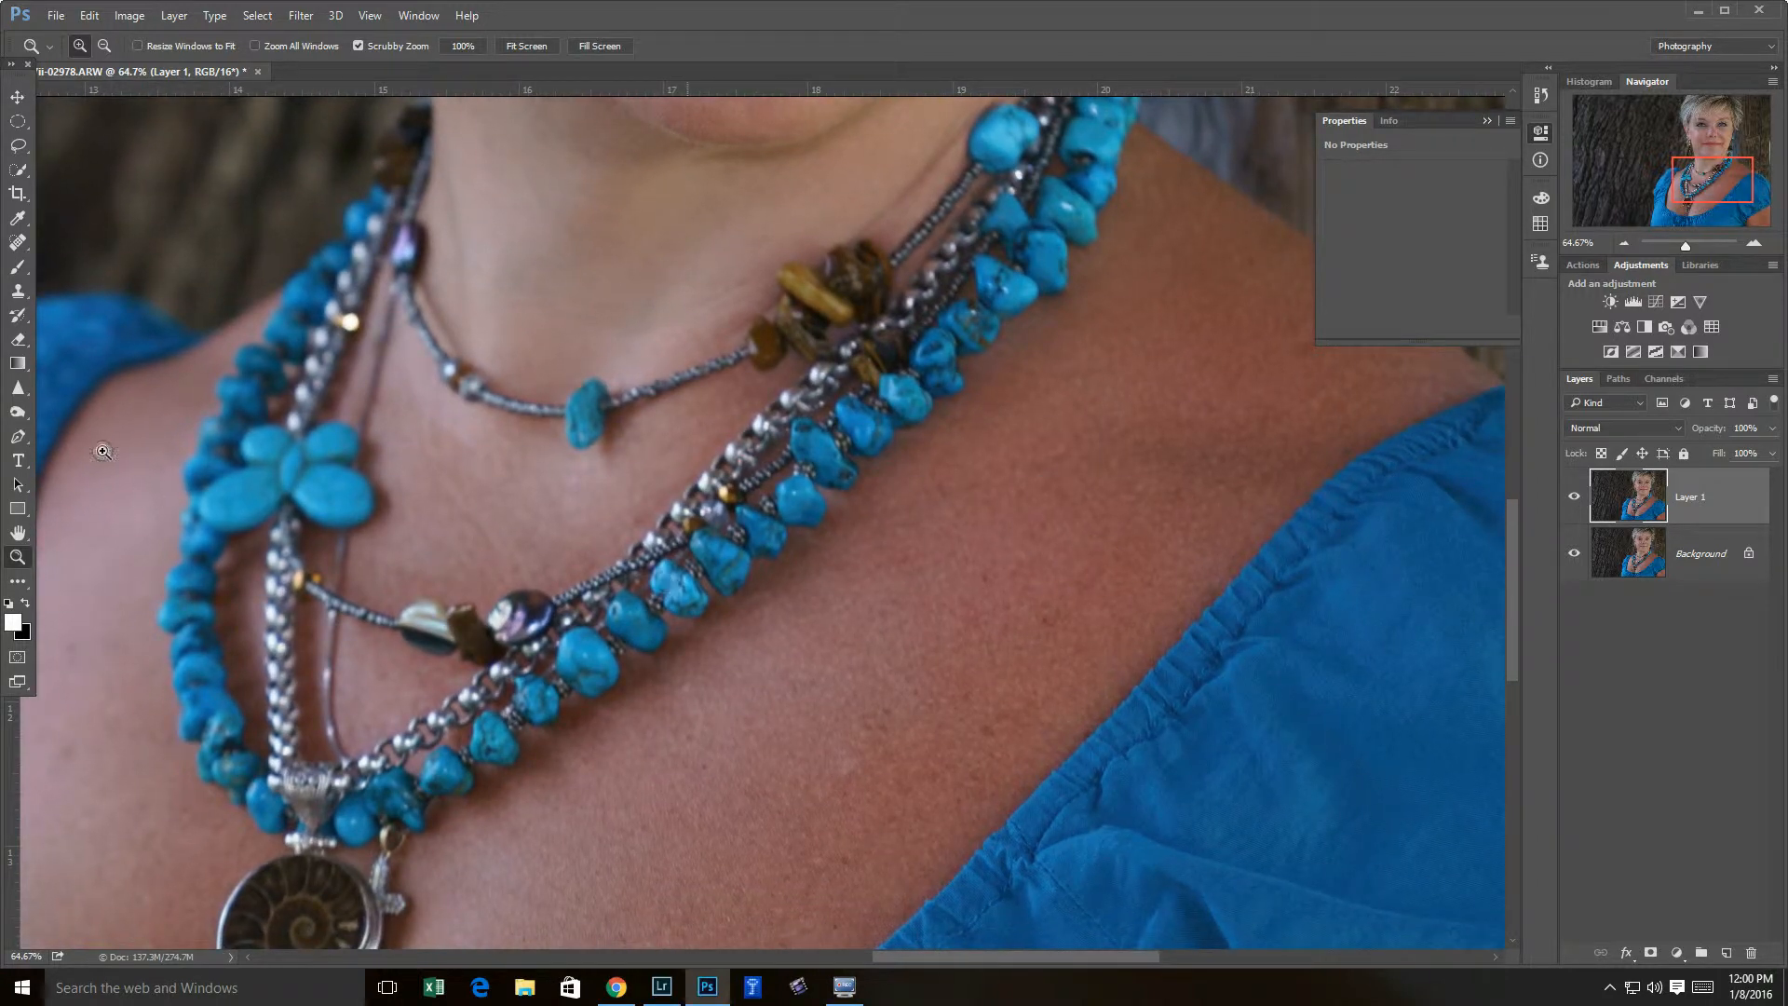
# - Heal the blemishes on the chest between the turquoise necklace and the blouse edge, enlarging the Spot Healing Brush to 200
pyautogui.click(20, 242)
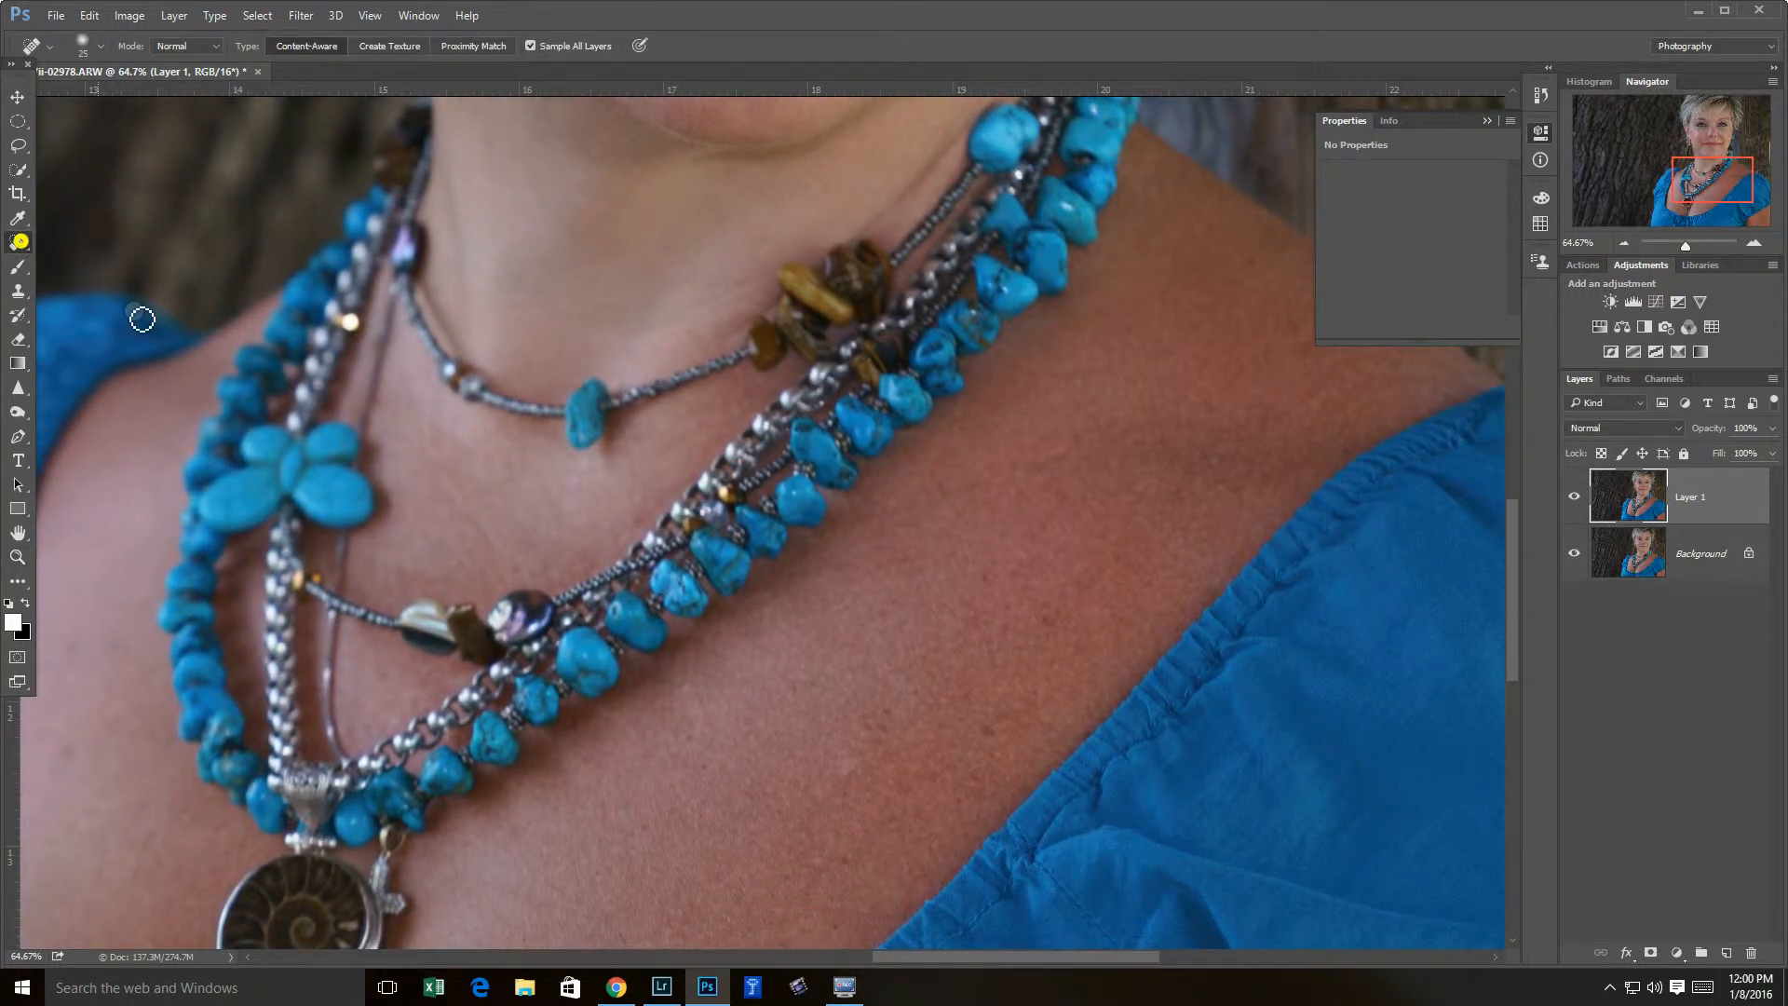
pyautogui.click(1051, 626)
pyautogui.press(']')
pyautogui.press(']')
pyautogui.press(']')
pyautogui.press(']')
pyautogui.click(985, 577)
pyautogui.click(1046, 621)
pyautogui.click(991, 731)
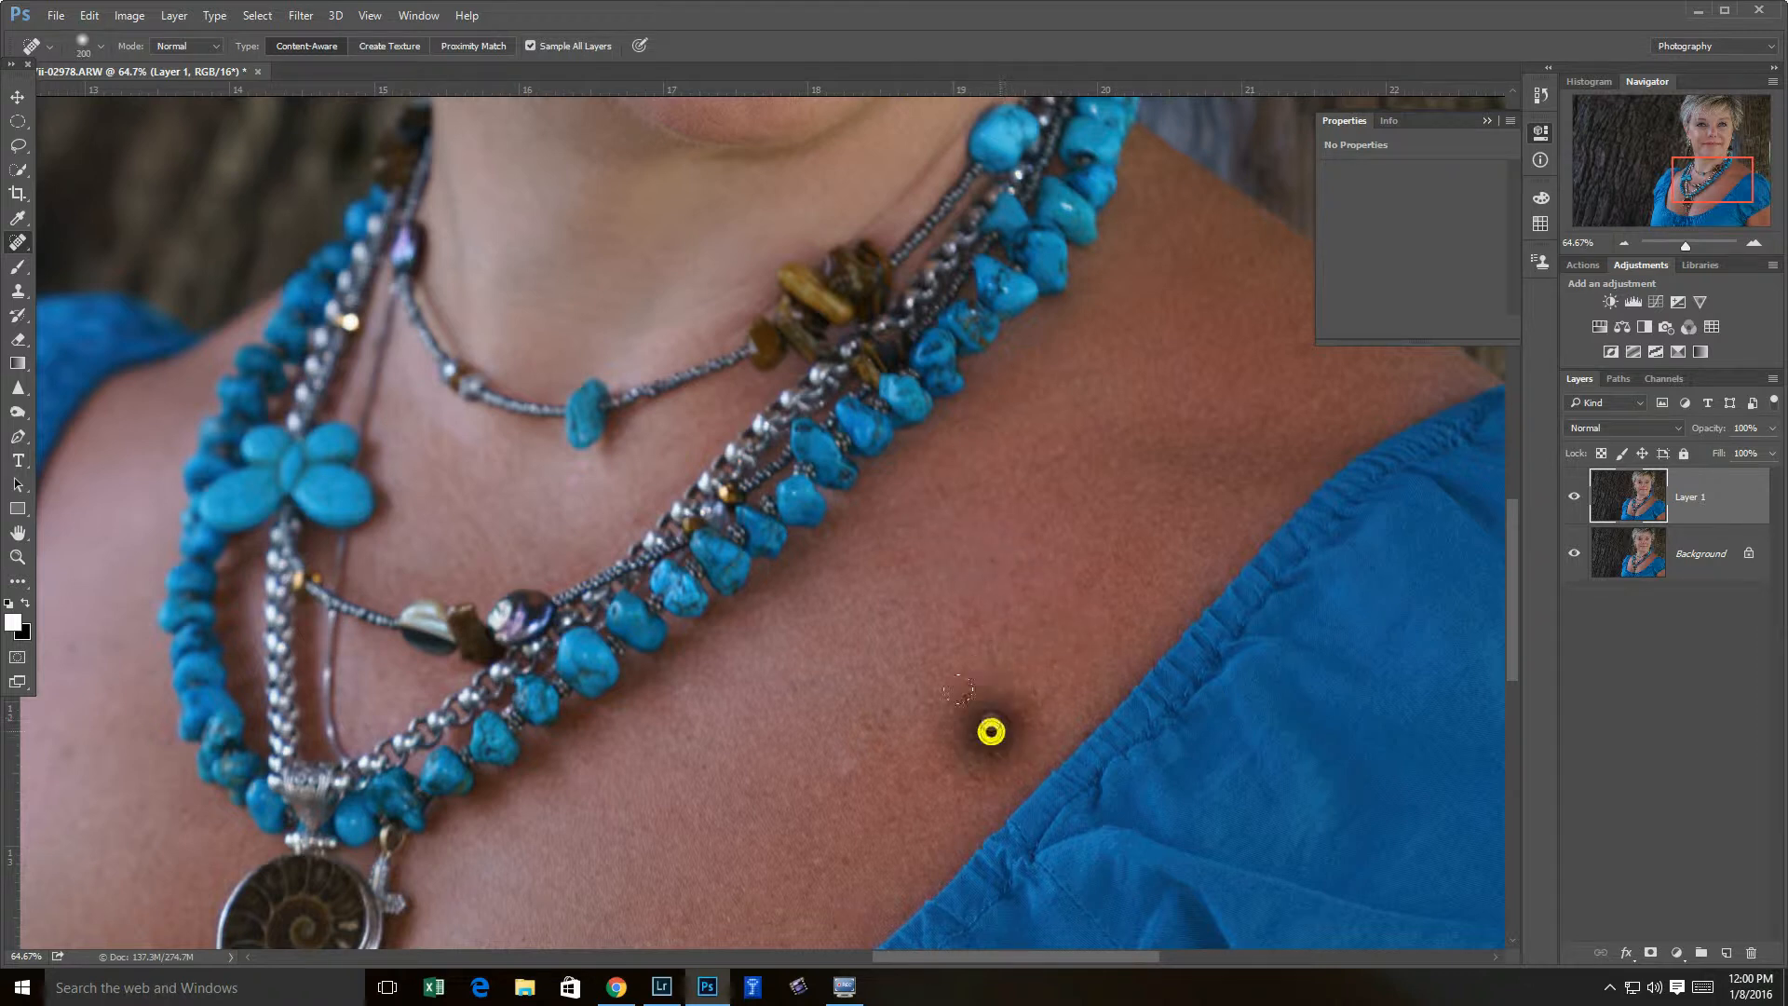
pyautogui.click(870, 723)
pyautogui.click(954, 699)
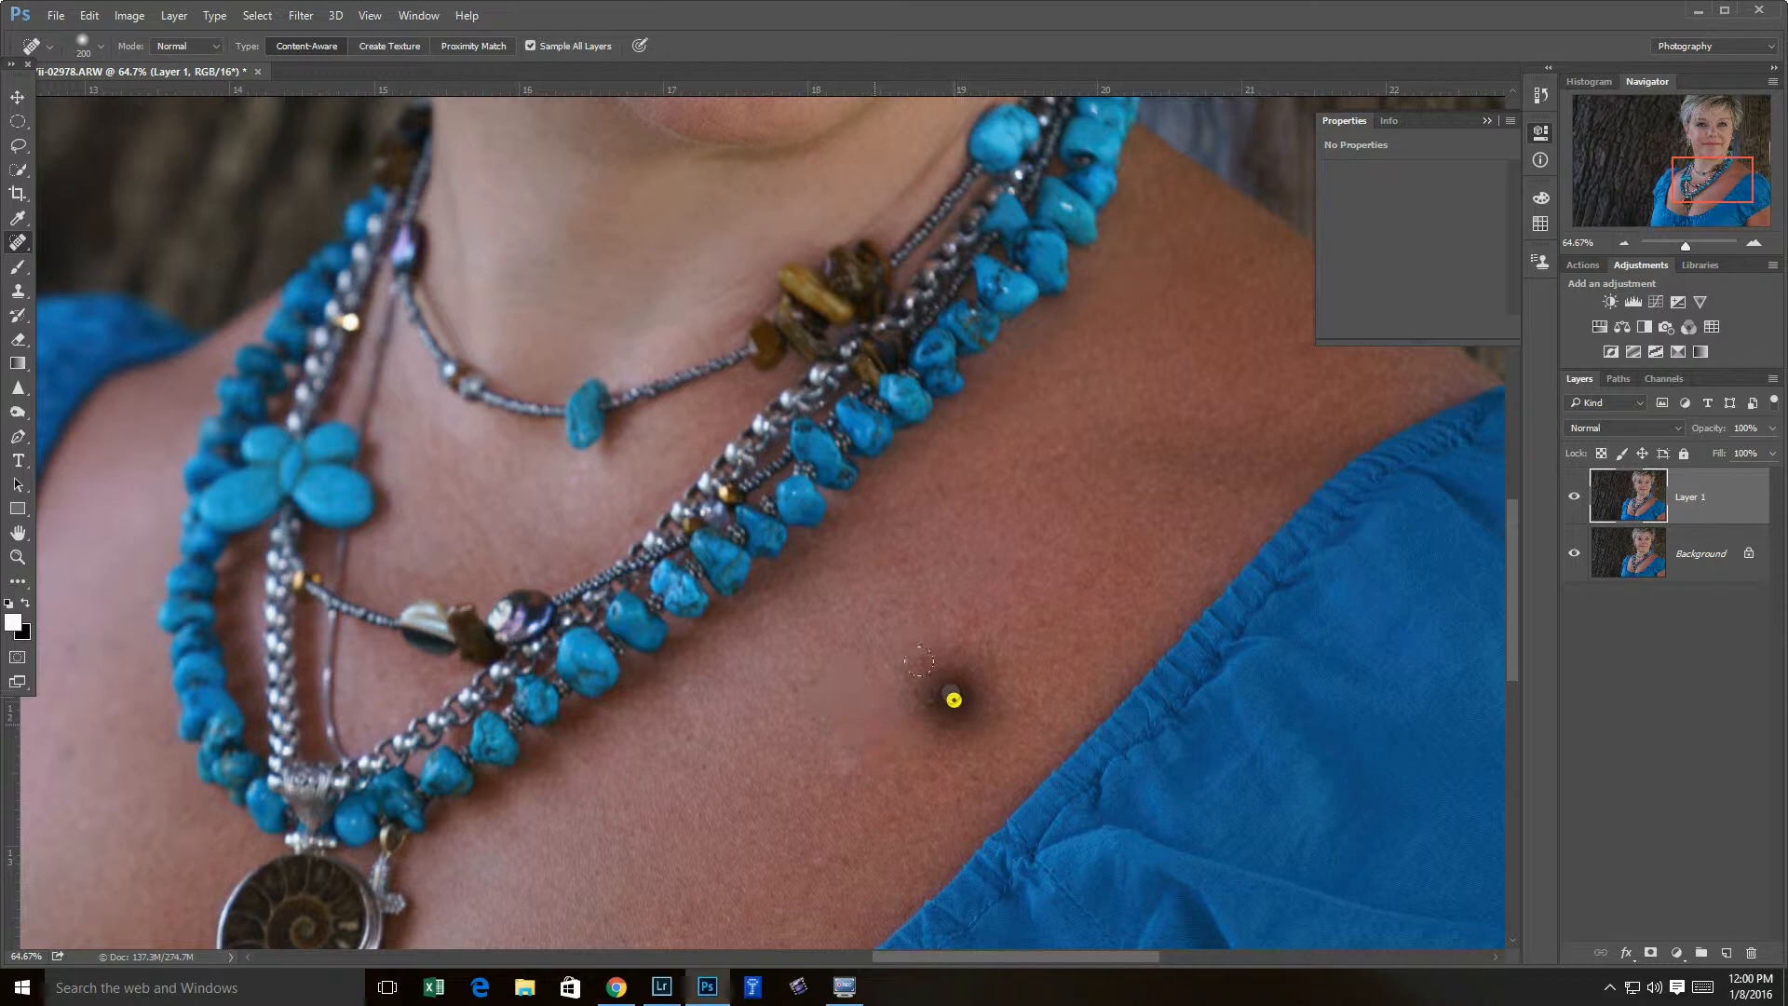
# - Heal the remaining spots on the lower chest between the pendant and the blouse neckline
pyautogui.click(837, 859)
pyautogui.click(797, 701)
pyautogui.click(793, 686)
pyautogui.click(706, 771)
pyautogui.moveTo(805, 813); pyautogui.dragTo(887, 714)
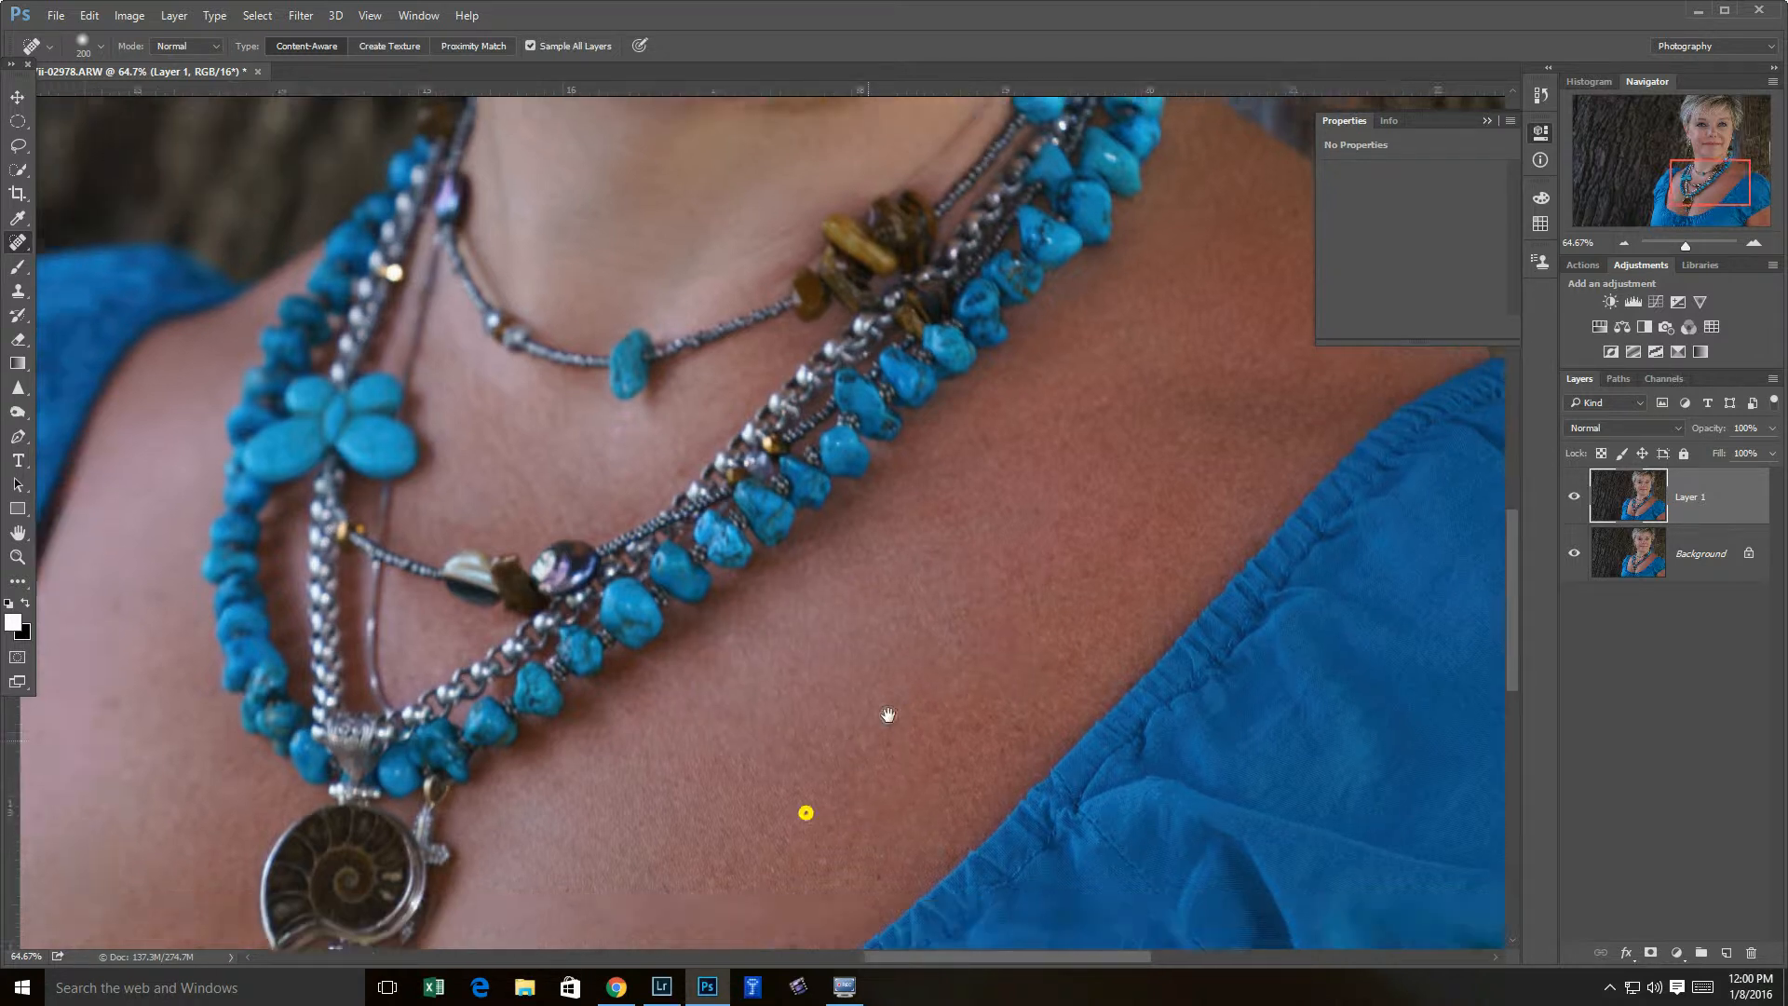
pyautogui.click(961, 753)
pyautogui.click(922, 759)
pyautogui.click(847, 797)
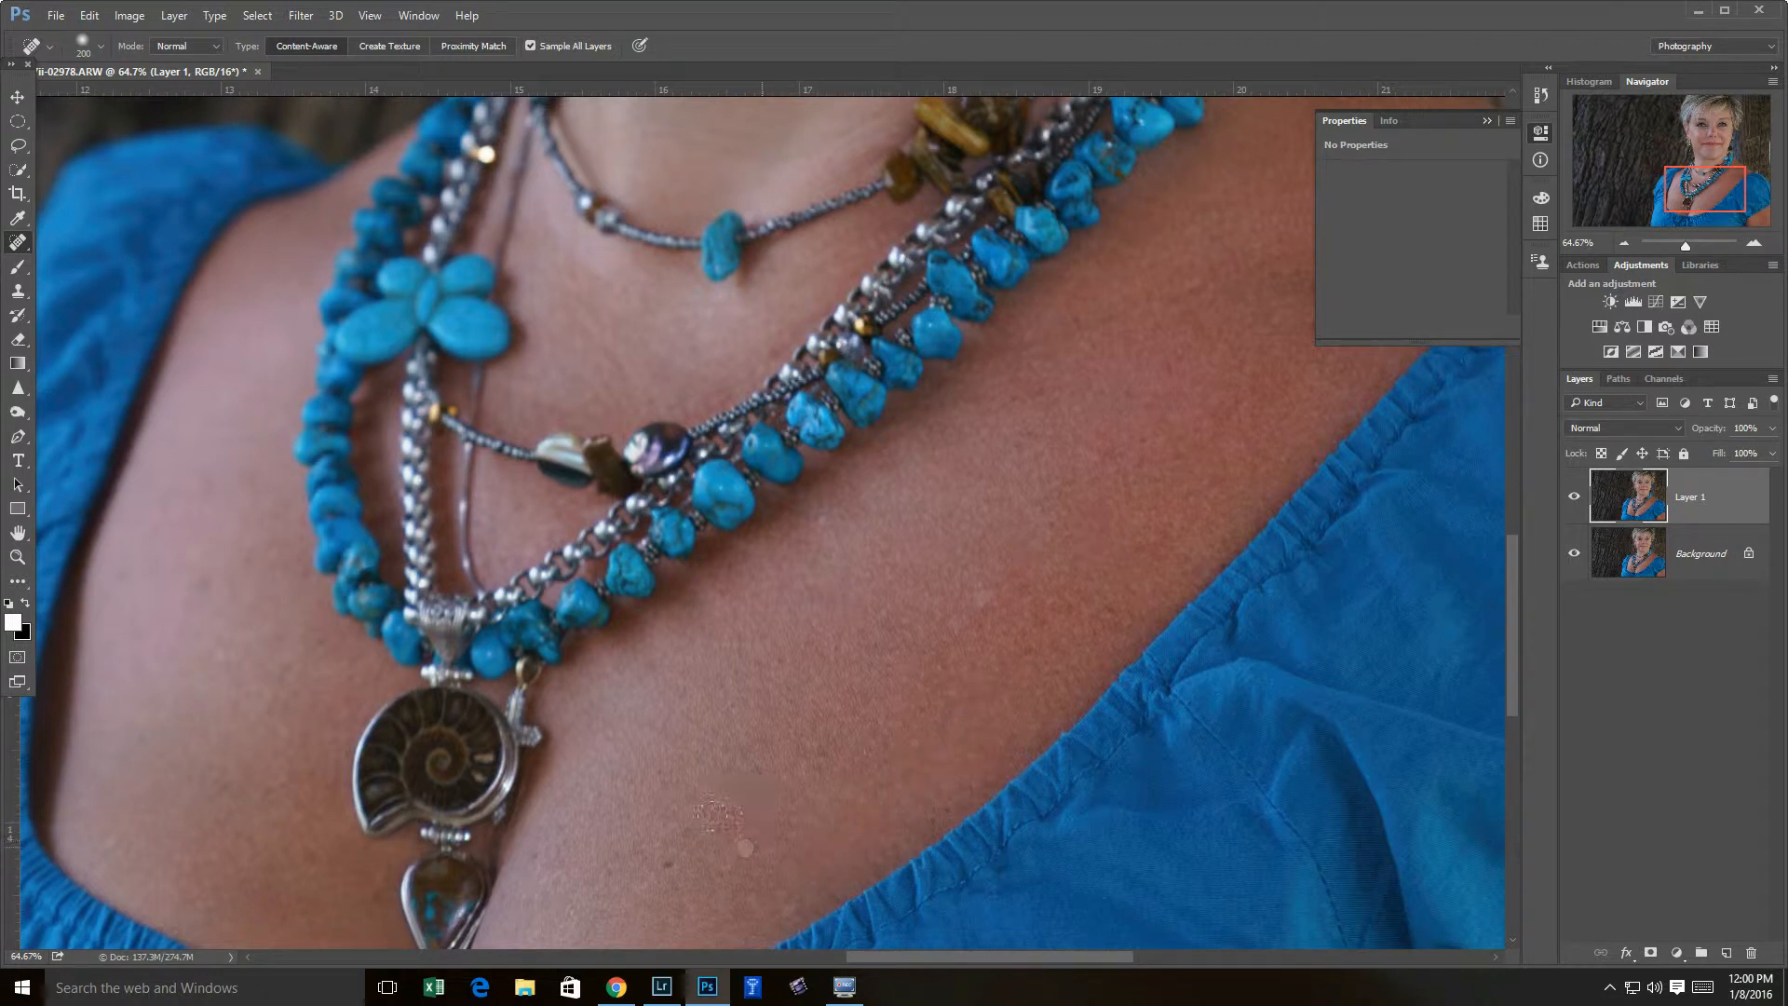
pyautogui.click(672, 865)
pyautogui.click(668, 858)
# - Heal the spots on the chest across the pendant and between the necklaces, reducing the brush to 70
pyautogui.click(315, 856)
pyautogui.click(370, 892)
pyautogui.click(203, 586)
pyautogui.click(200, 485)
pyautogui.click(251, 486)
pyautogui.click(763, 348)
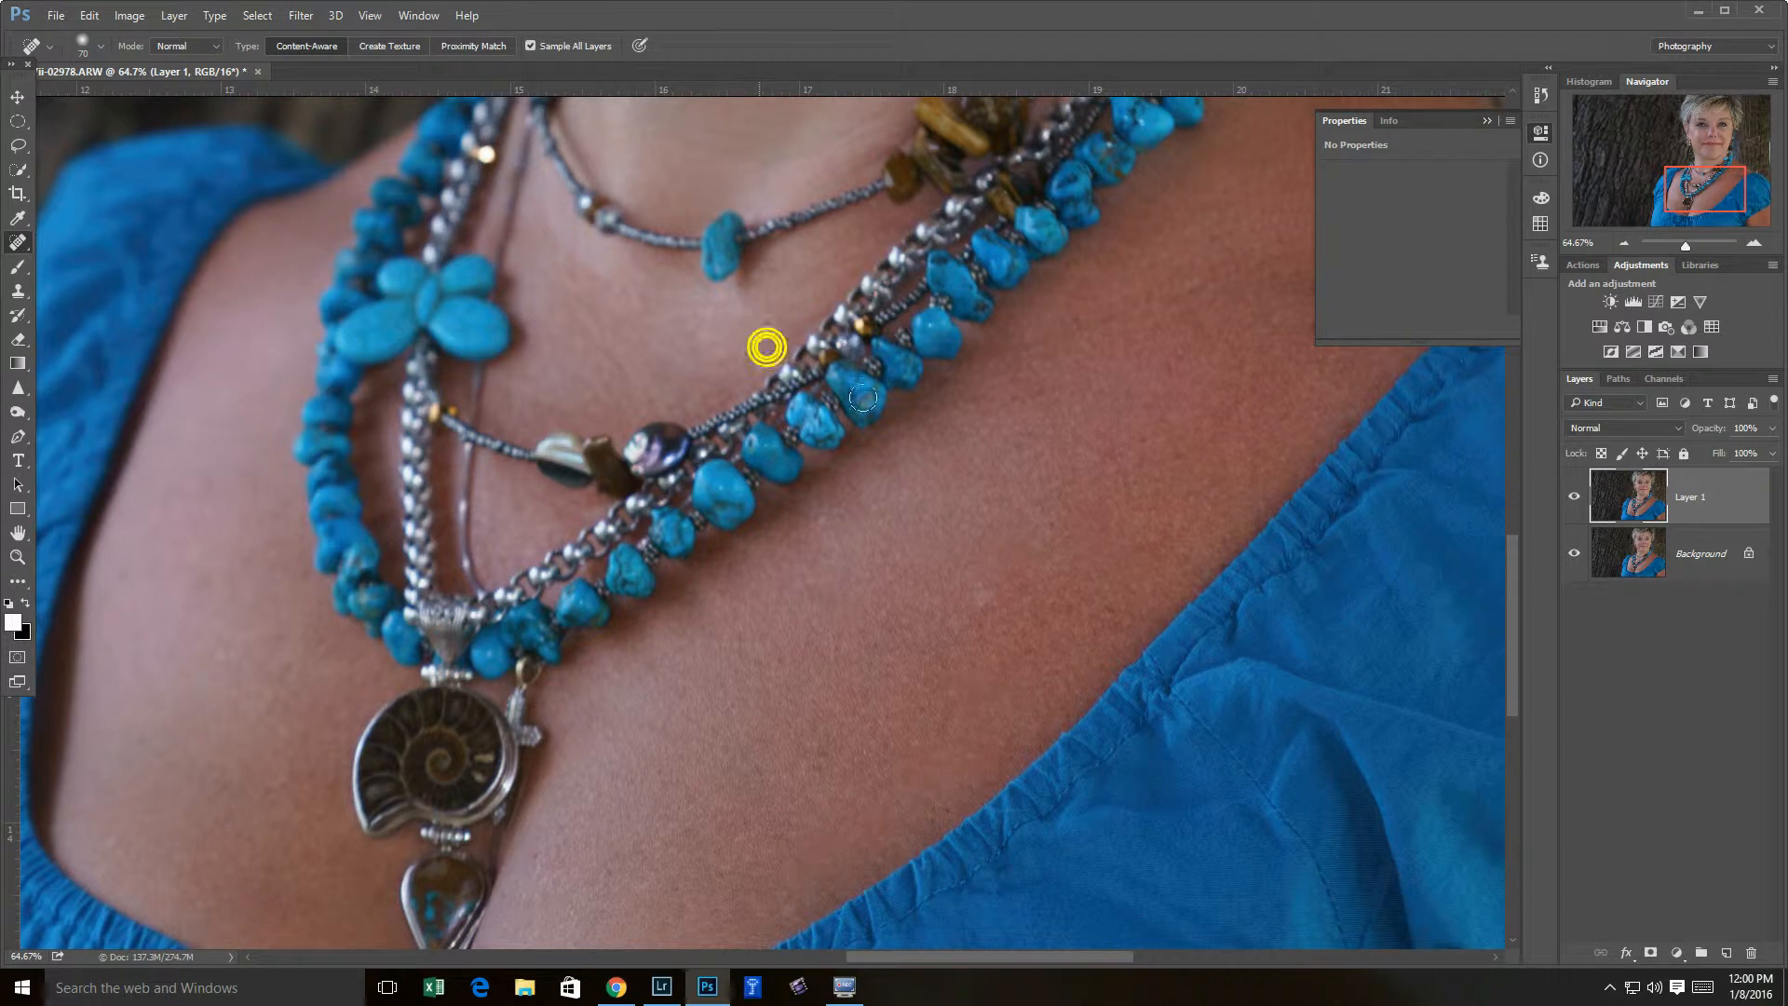
# - Touch up the leftover blemishes on the upper chest and beside the pendant with the size 70 healing brush
pyautogui.click(1189, 456)
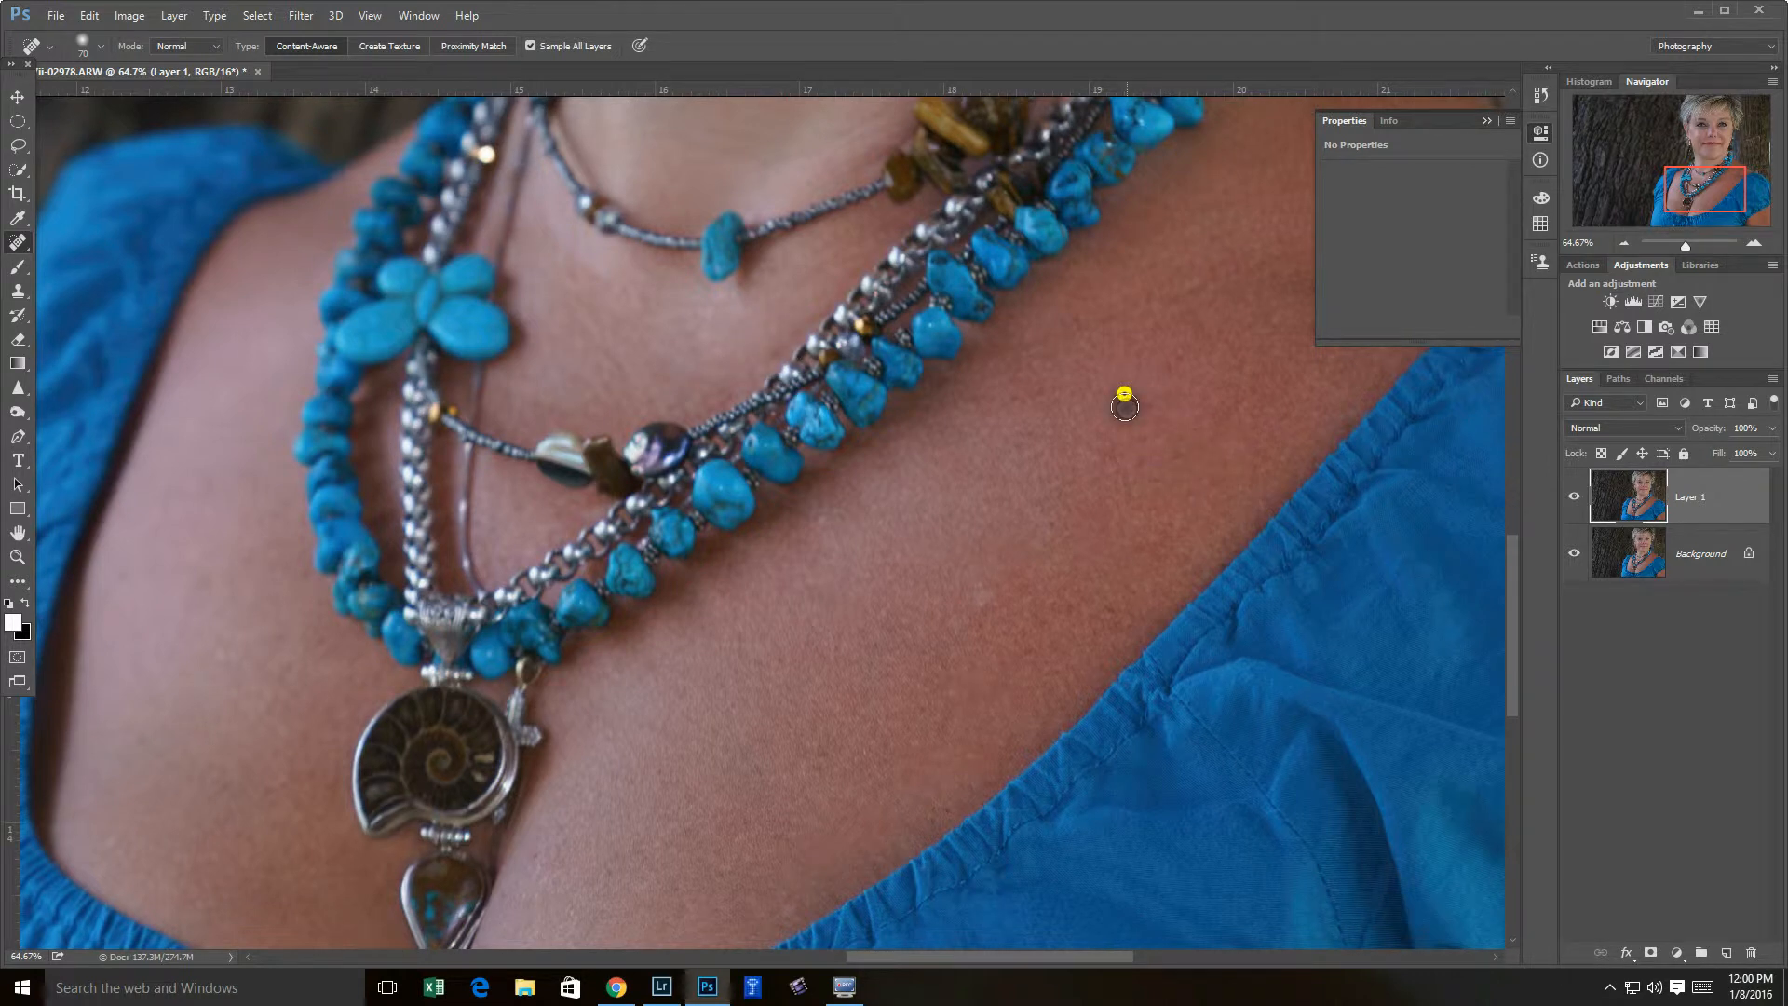
pyautogui.click(809, 645)
pyautogui.click(1113, 606)
pyautogui.click(1071, 603)
pyautogui.click(1013, 641)
pyautogui.click(527, 846)
pyautogui.click(609, 875)
# - Duplicate the healed Layer 1 onto a new layer above it
pyautogui.moveTo(806, 738); pyautogui.dragTo(771, 639)
pyautogui.moveTo(1041, 695); pyautogui.dragTo(809, 597)
pyautogui.moveTo(763, 539); pyautogui.dragTo(824, 685)
pyautogui.moveTo(826, 614)
pyautogui.mouseDown()
pyautogui.moveTo(727, 555)
pyautogui.moveTo(722, 519)
pyautogui.moveTo(729, 474)
pyautogui.moveTo(819, 401)
pyautogui.moveTo(815, 381)
pyautogui.mouseUp()
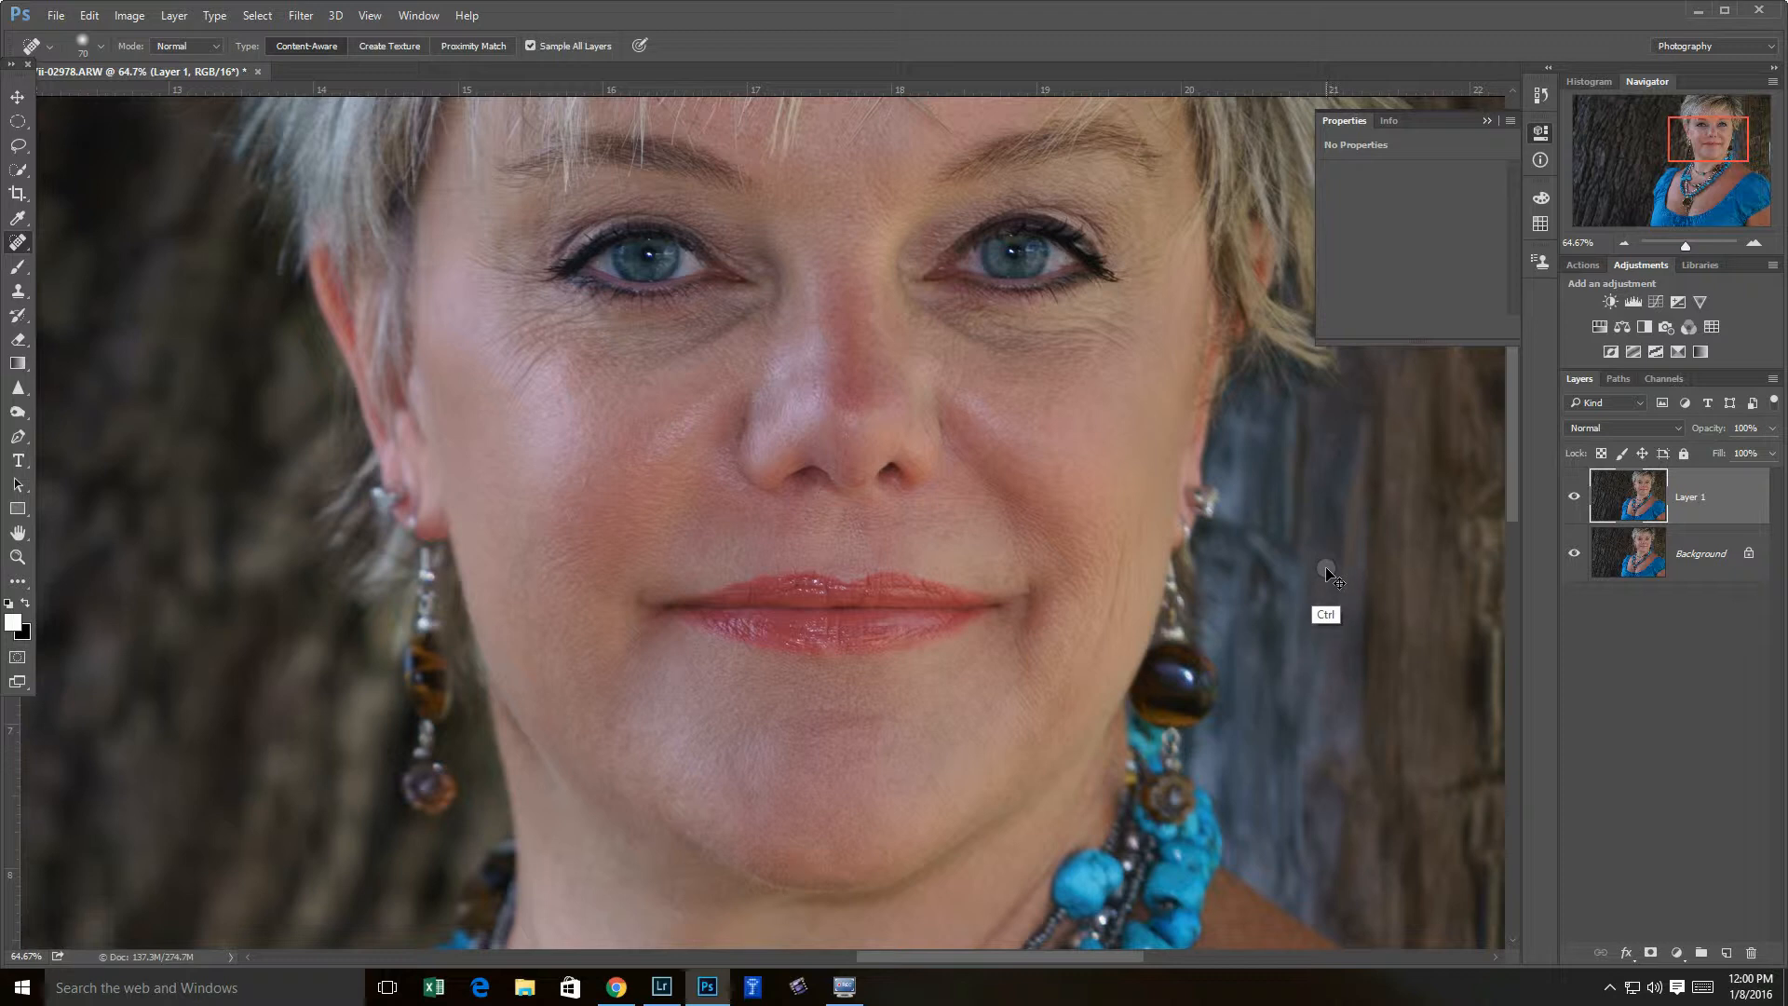
pyautogui.hotkey('ctrl', 'j')
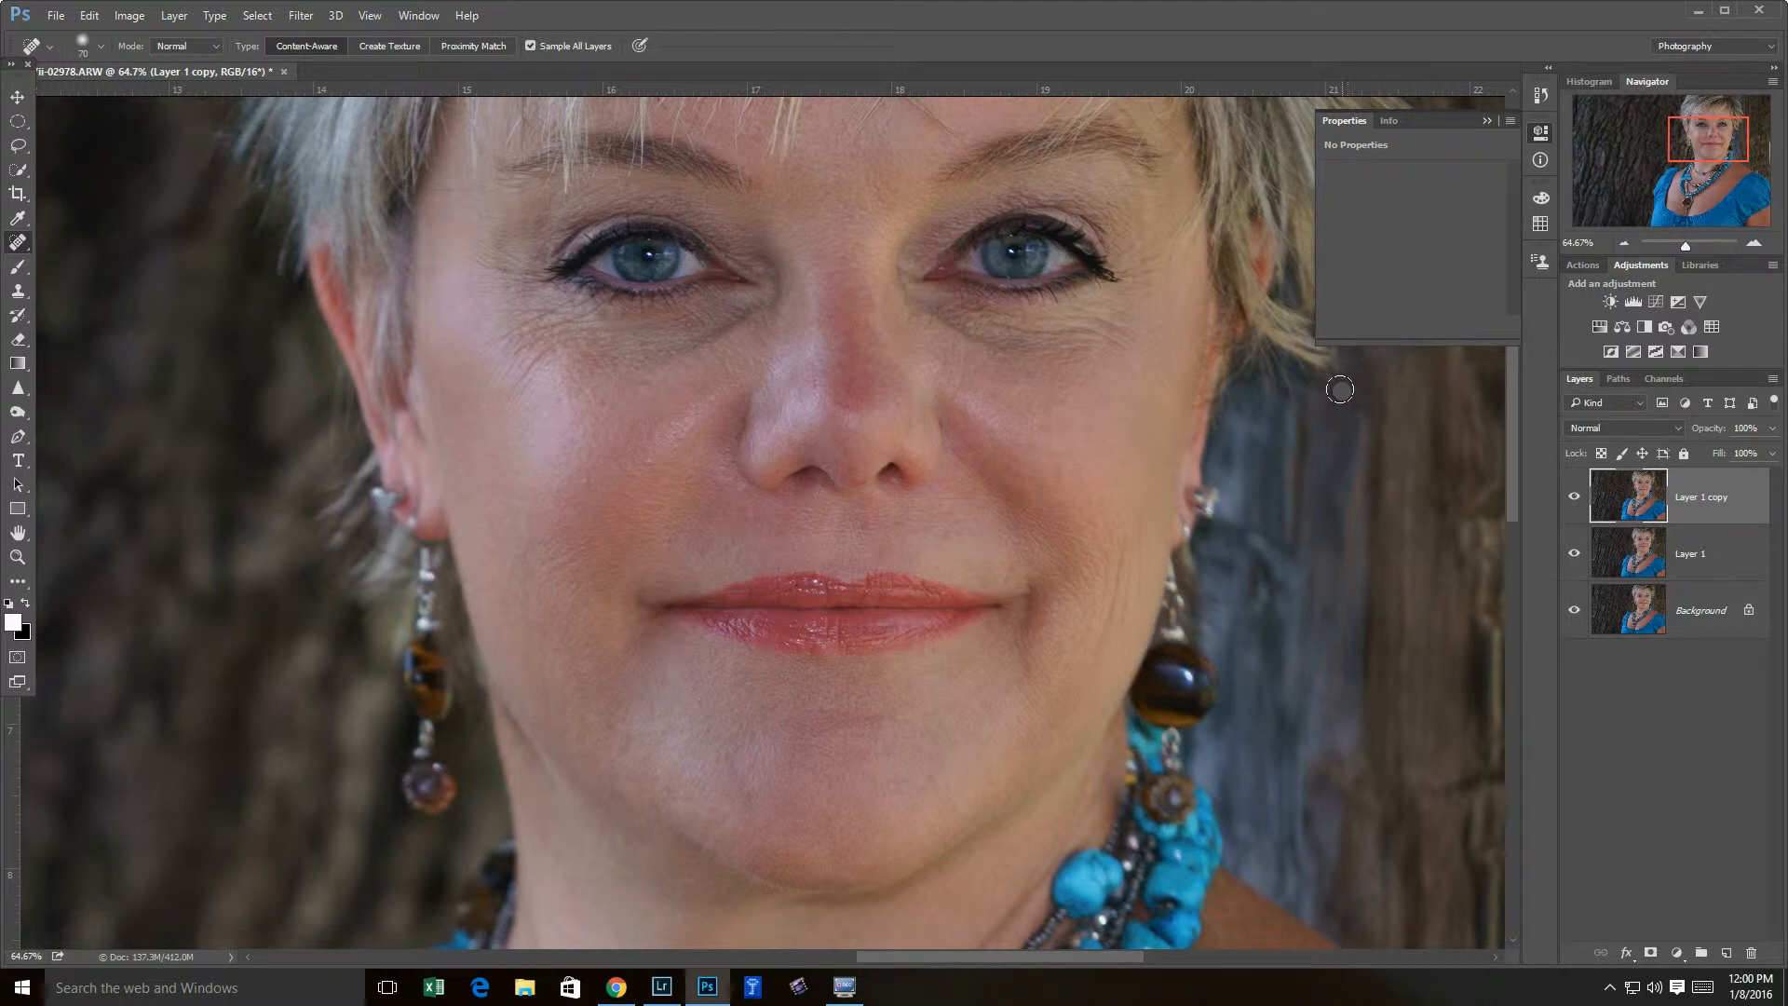
# - Display the recorded steps of the InvertedHighPass action in the Retouch set, enlarging the list to read its filter settings
pyautogui.click(1583, 266)
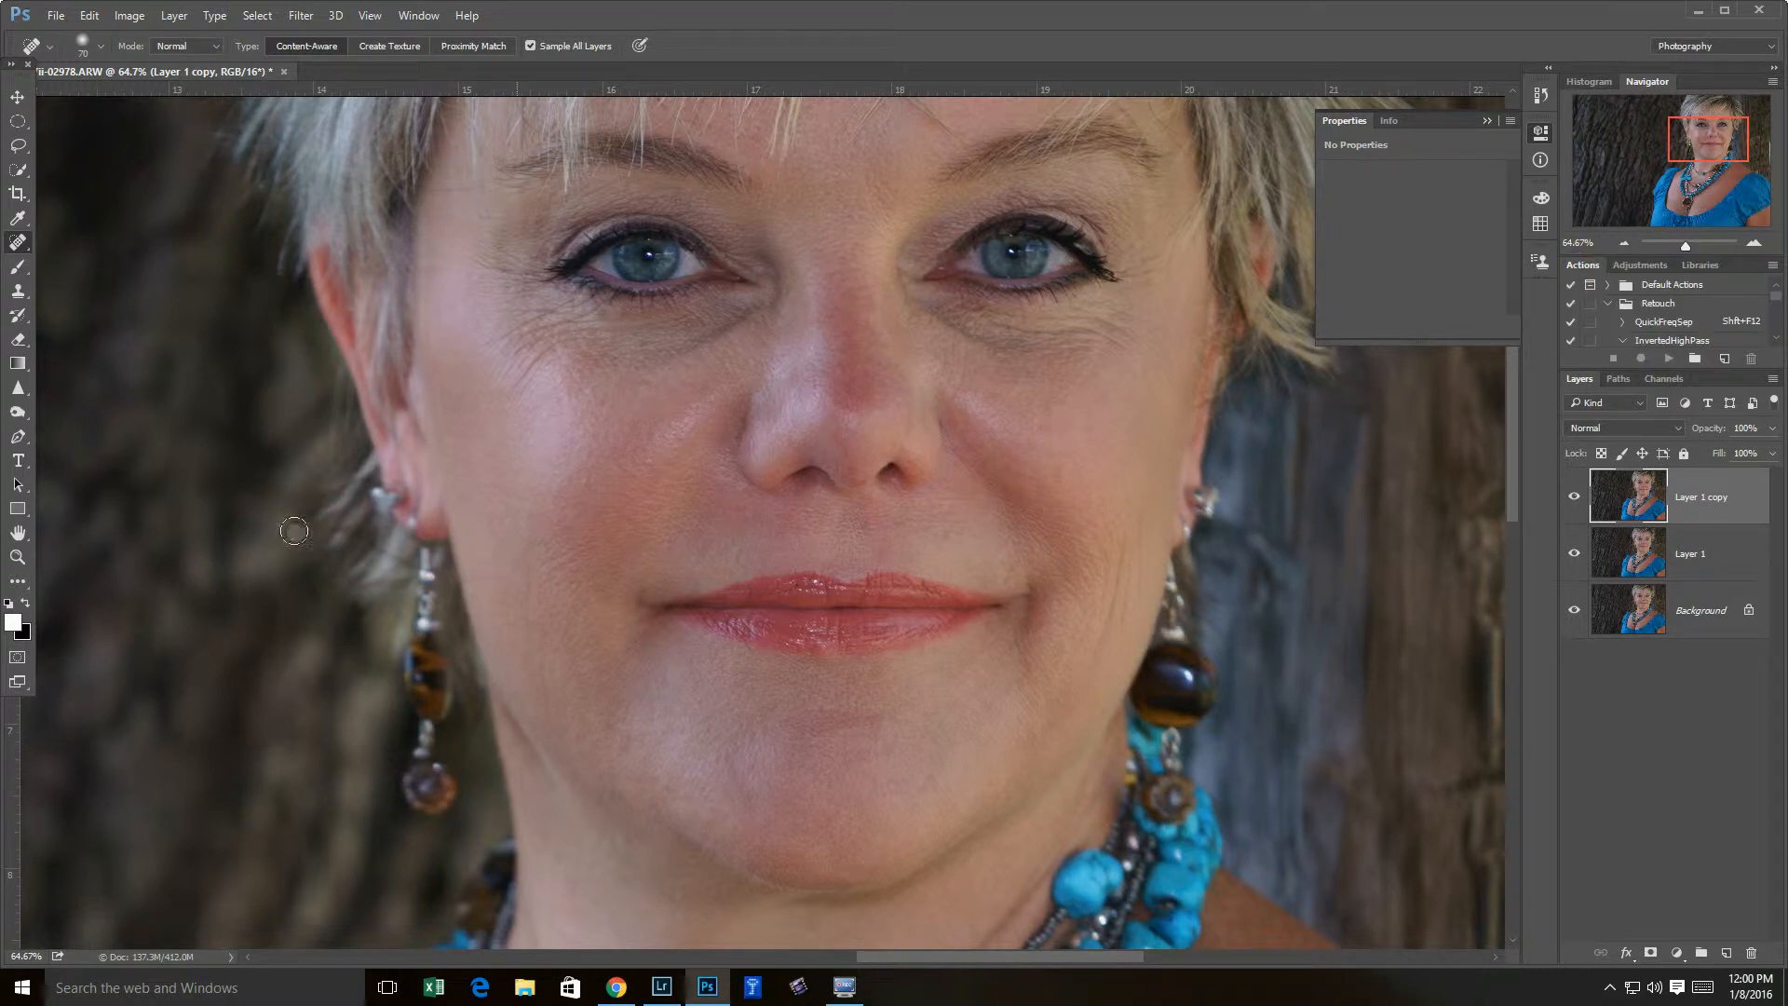
pyautogui.click(18, 557)
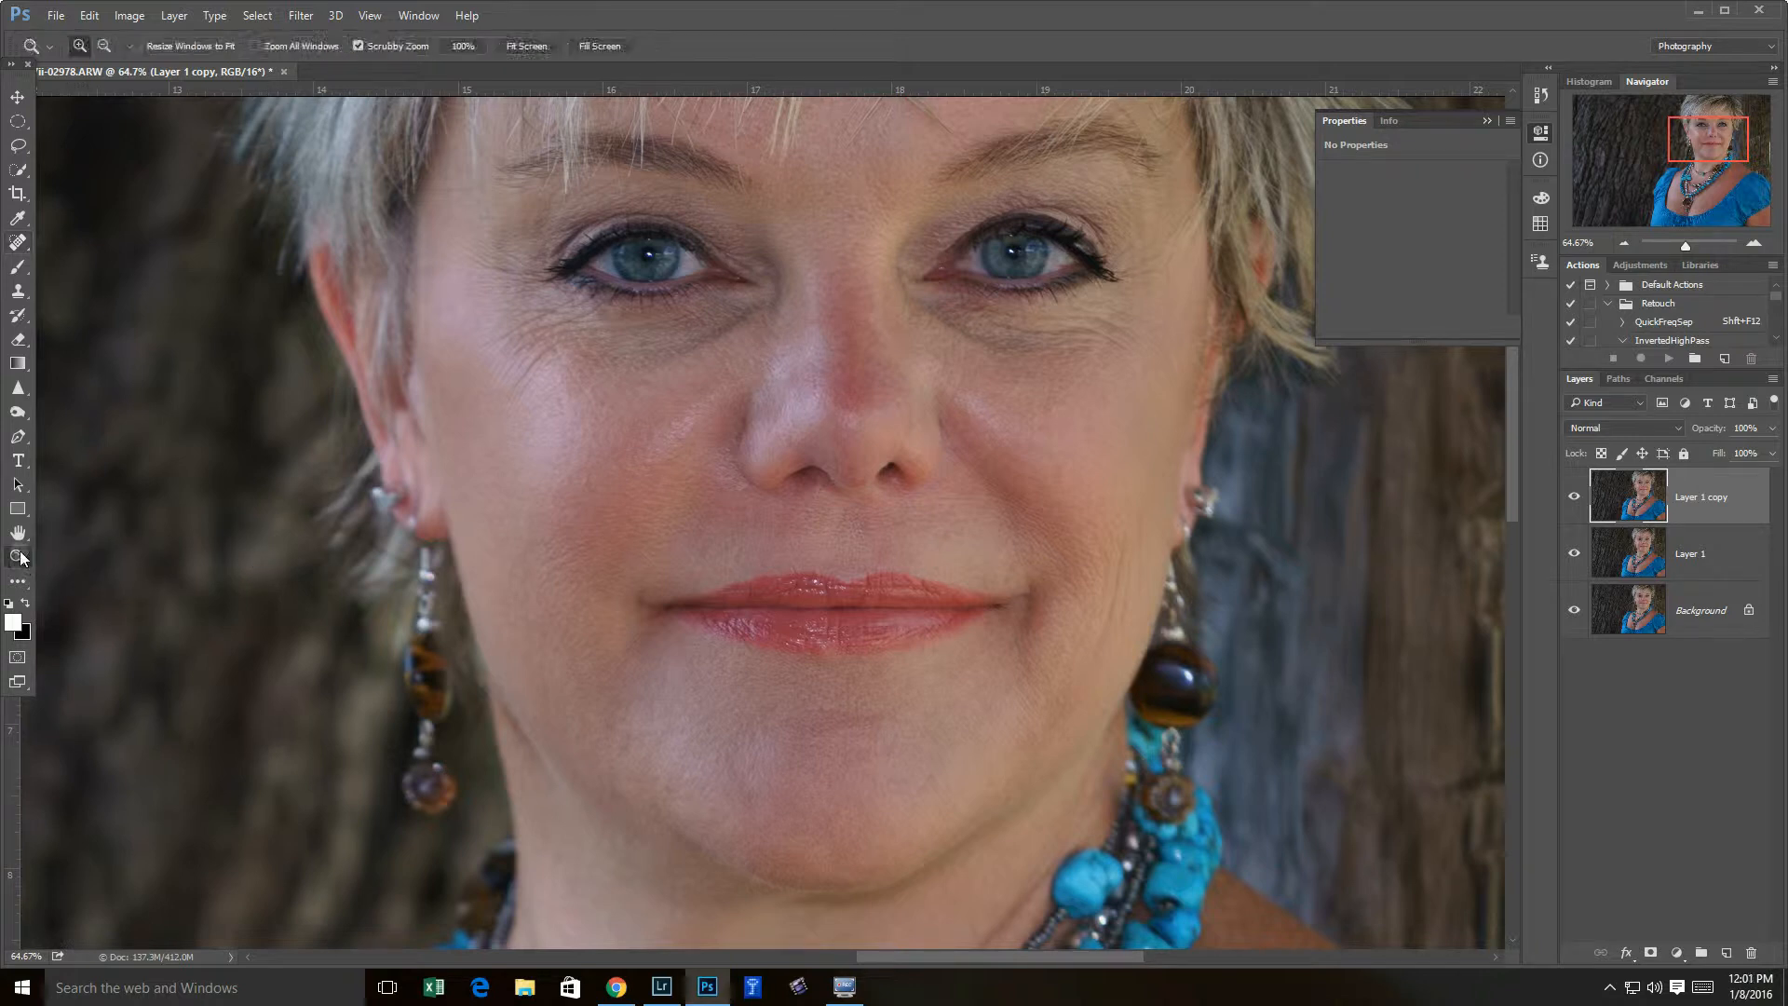
pyautogui.keyDown('alt'); pyautogui.click(781, 456); pyautogui.keyUp('alt')
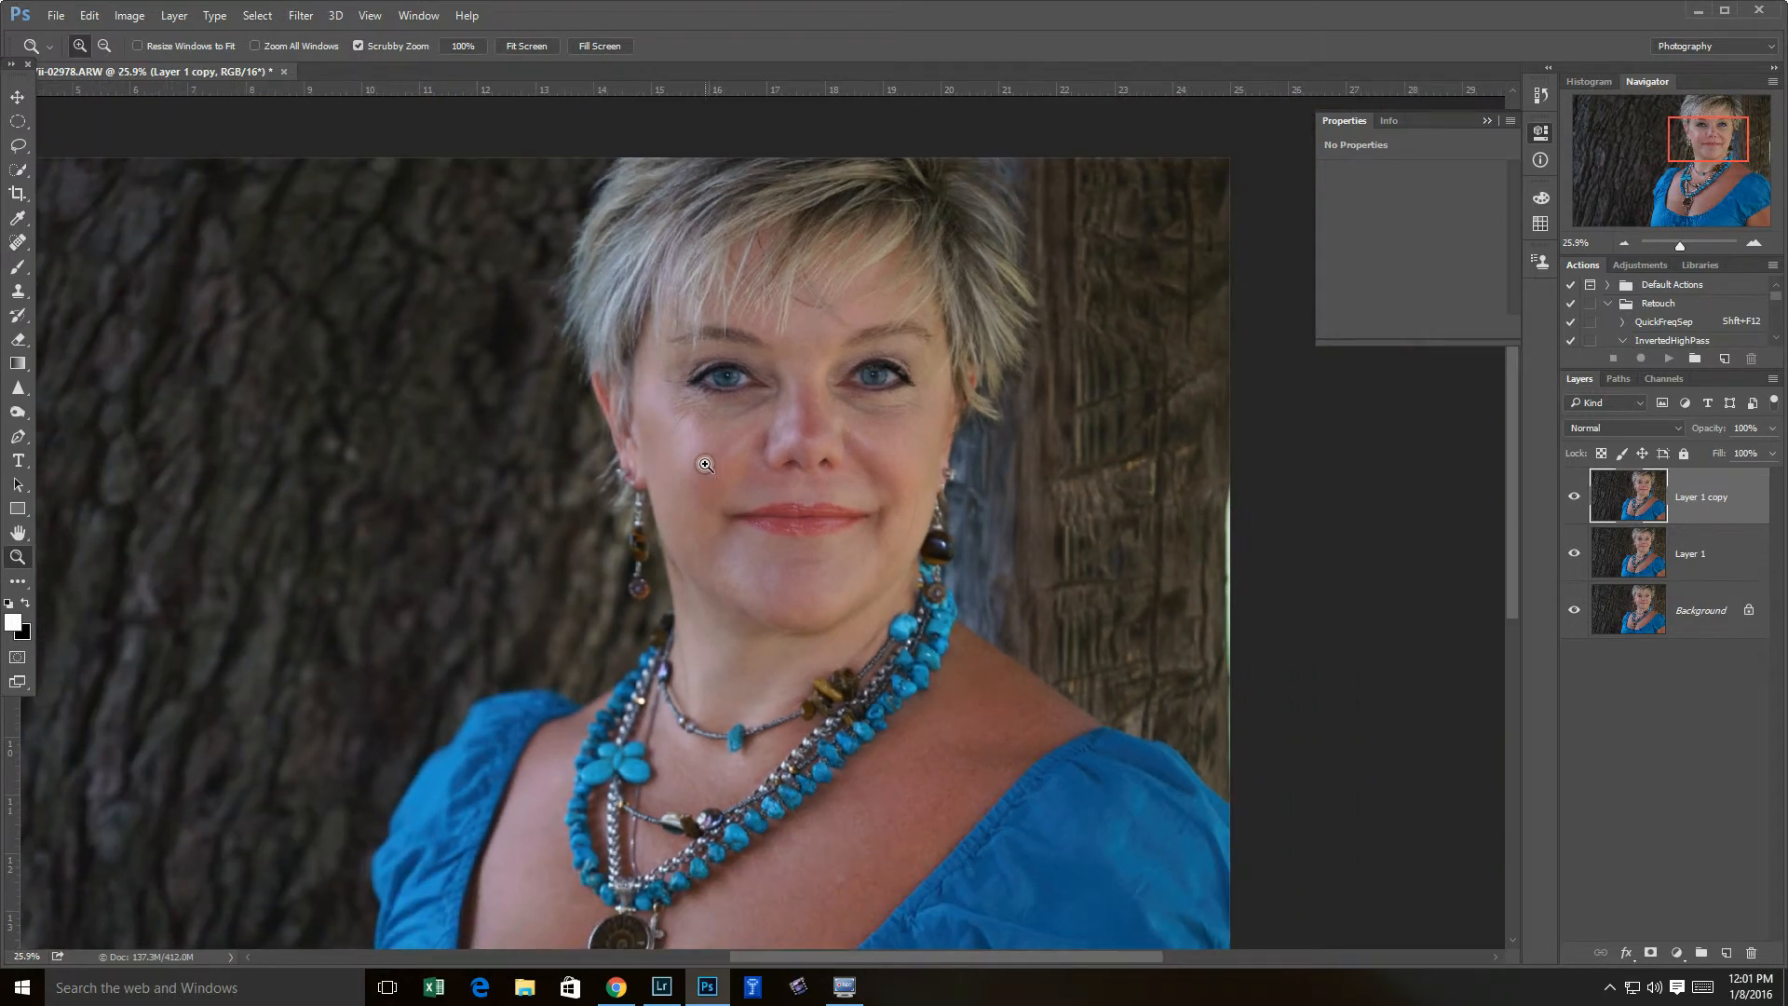
pyautogui.moveTo(815, 531); pyautogui.dragTo(870, 507)
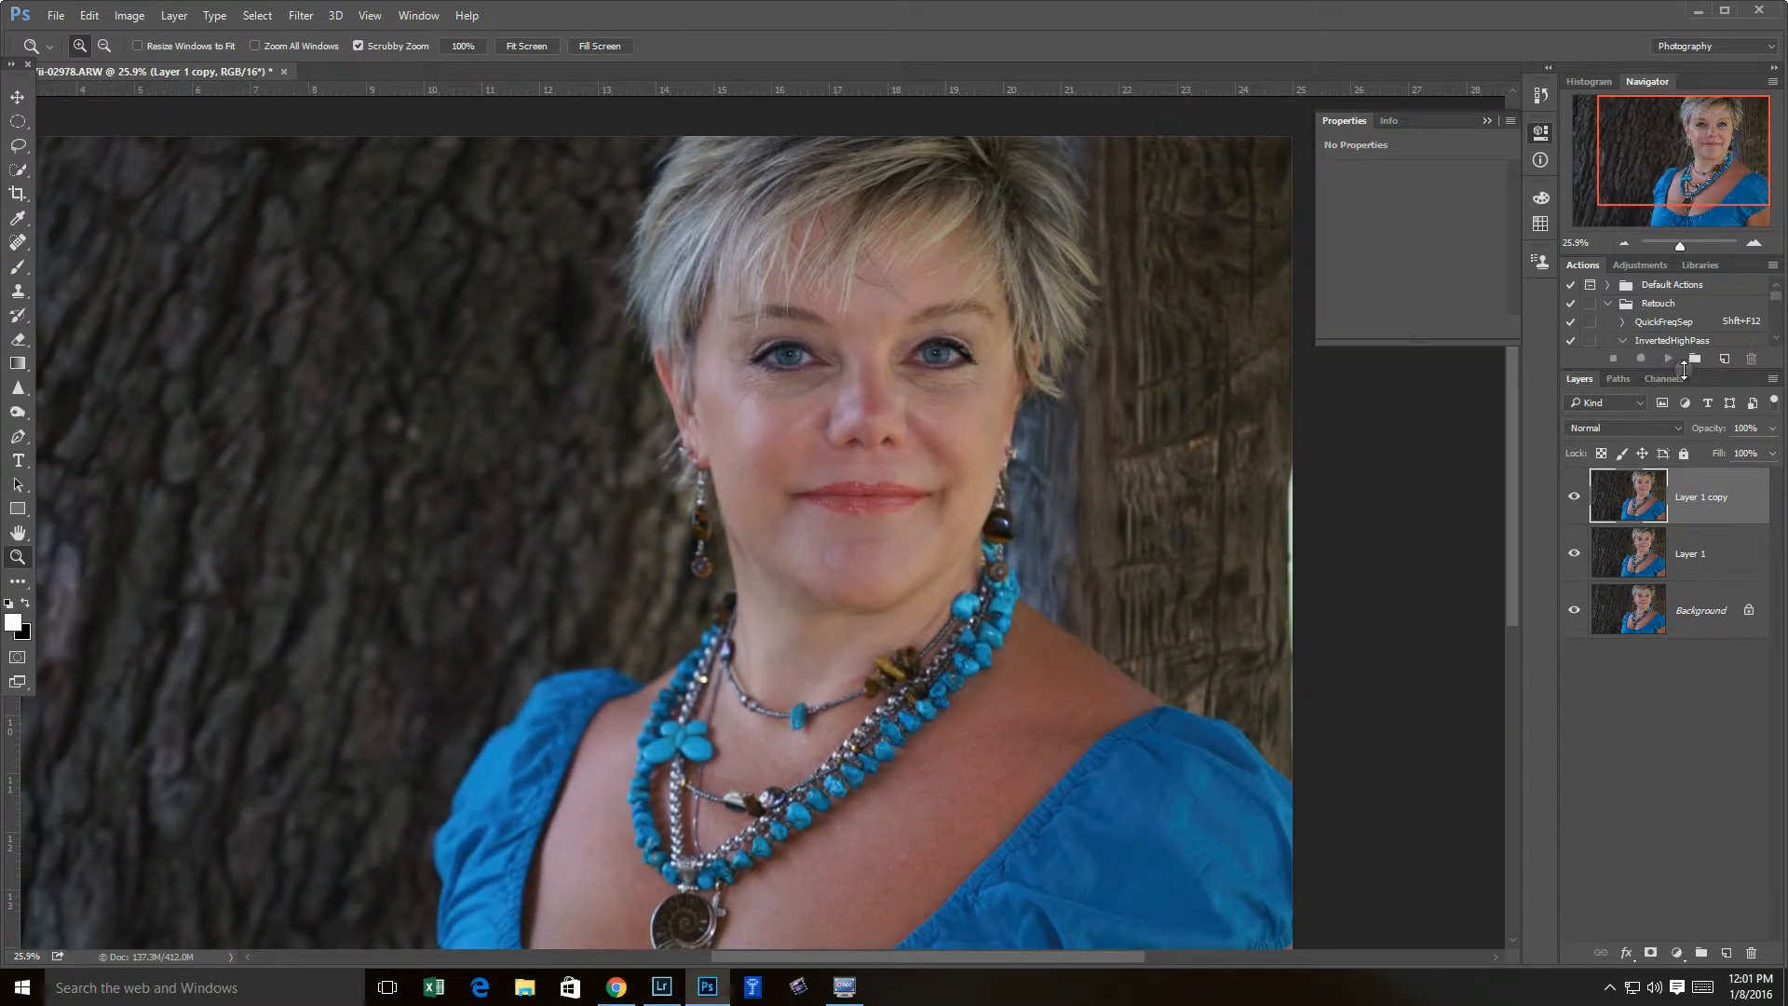
pyautogui.moveTo(1683, 385); pyautogui.dragTo(1672, 579)
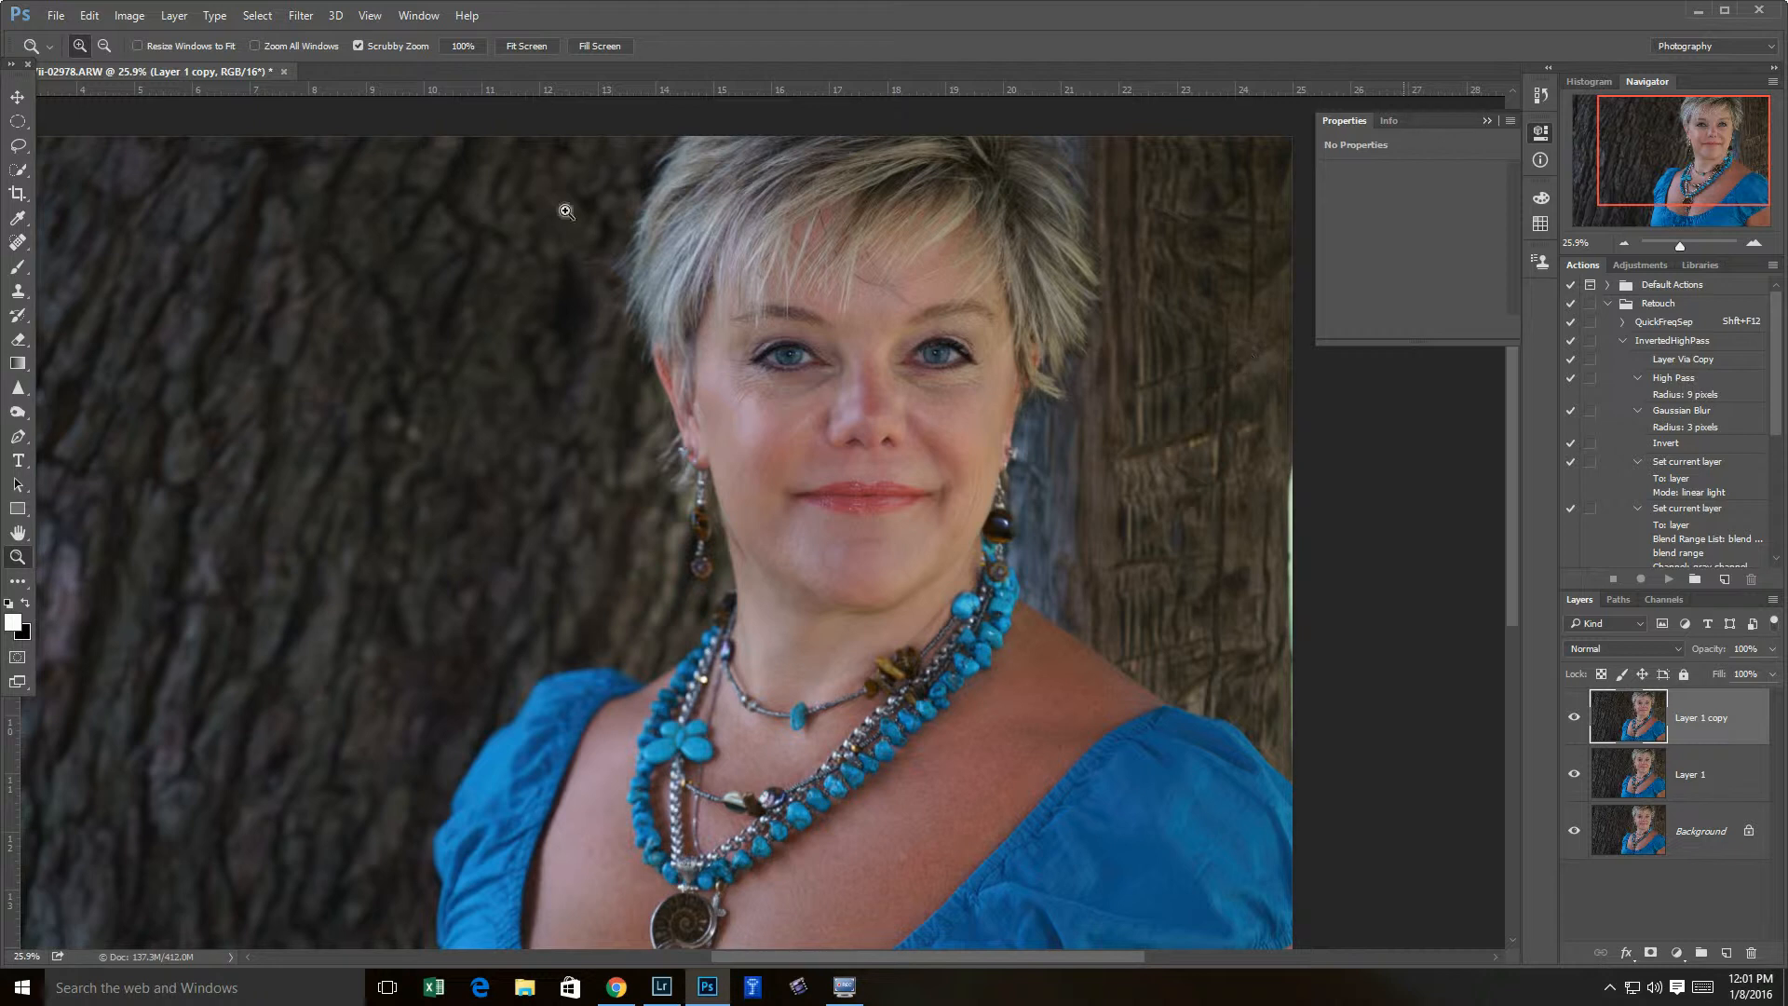
pyautogui.click(302, 19)
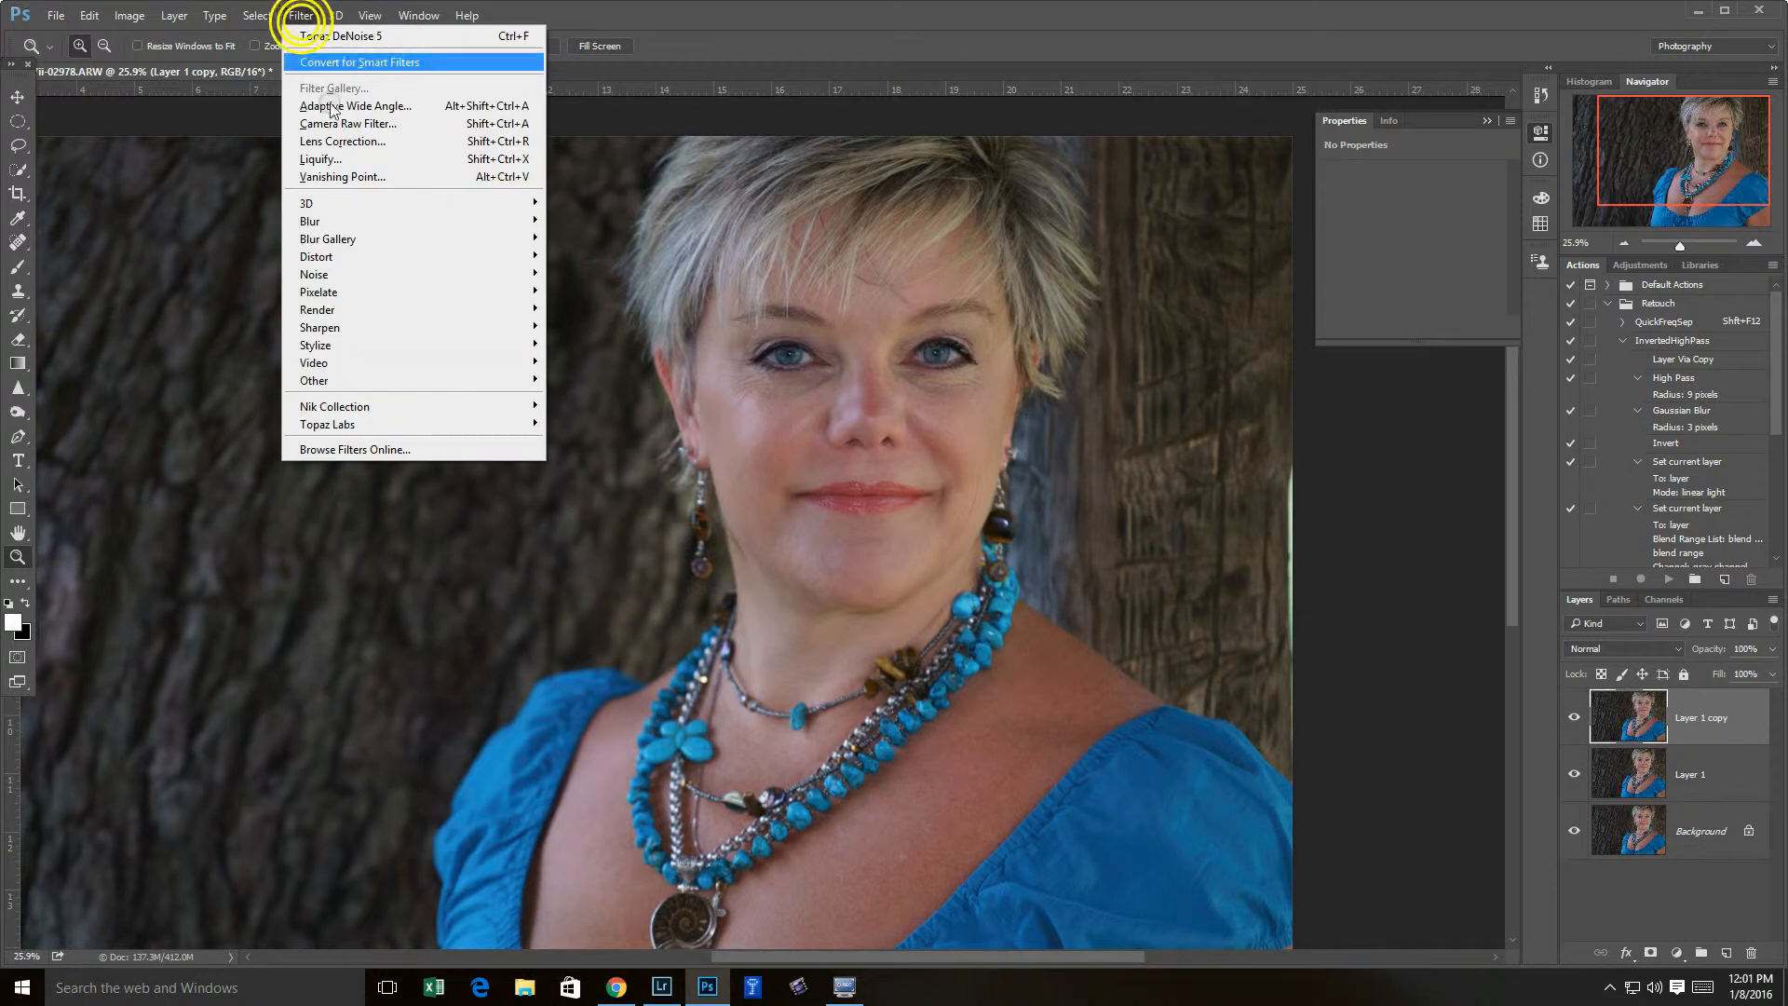
pyautogui.moveTo(337, 382)
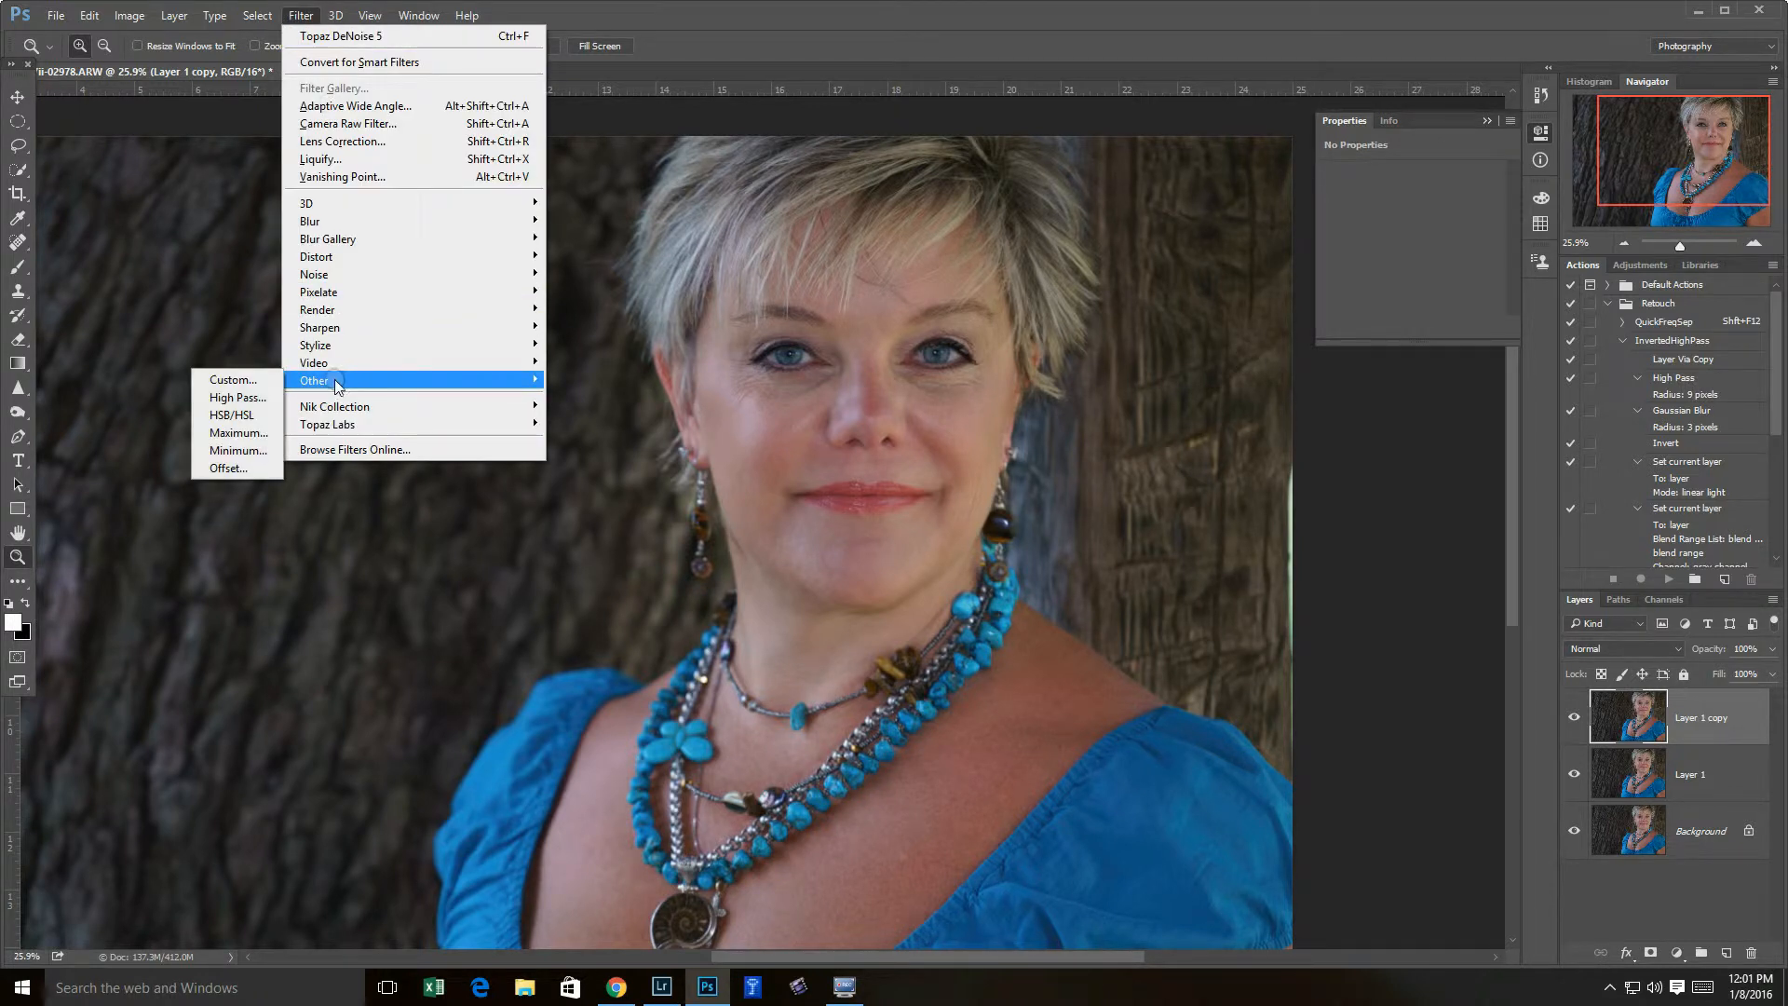
pyautogui.click(244, 411)
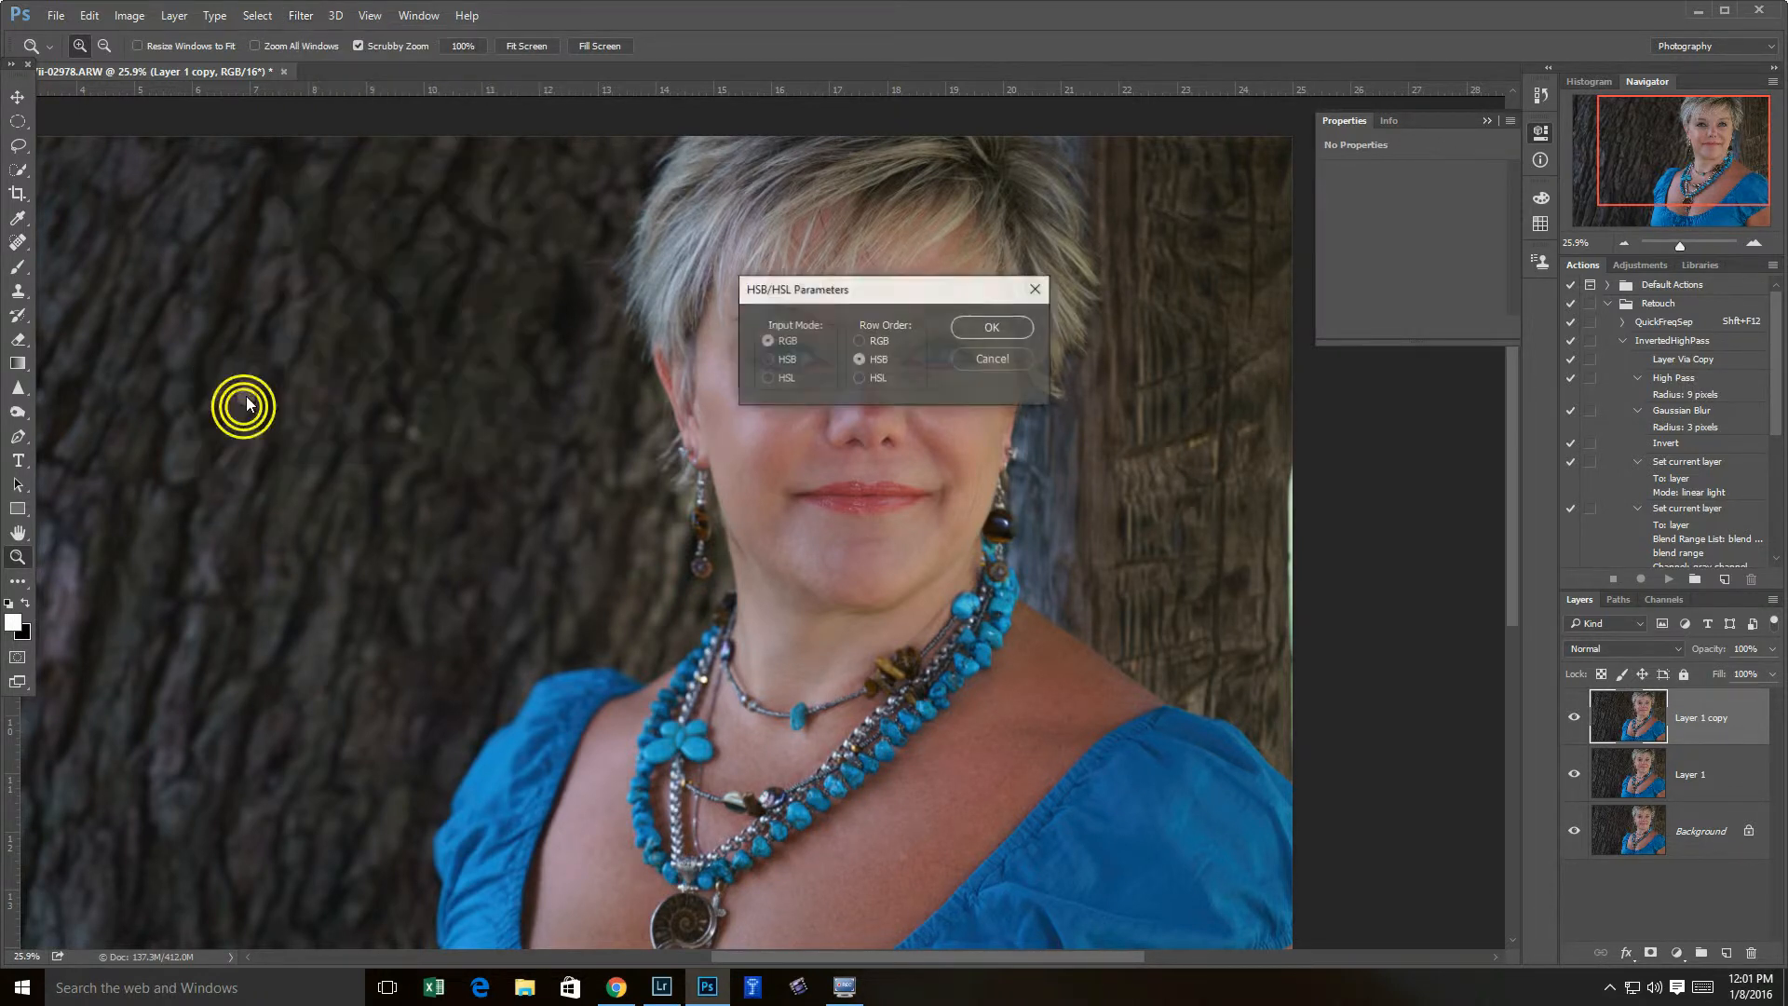
pyautogui.click(999, 361)
pyautogui.click(371, 16)
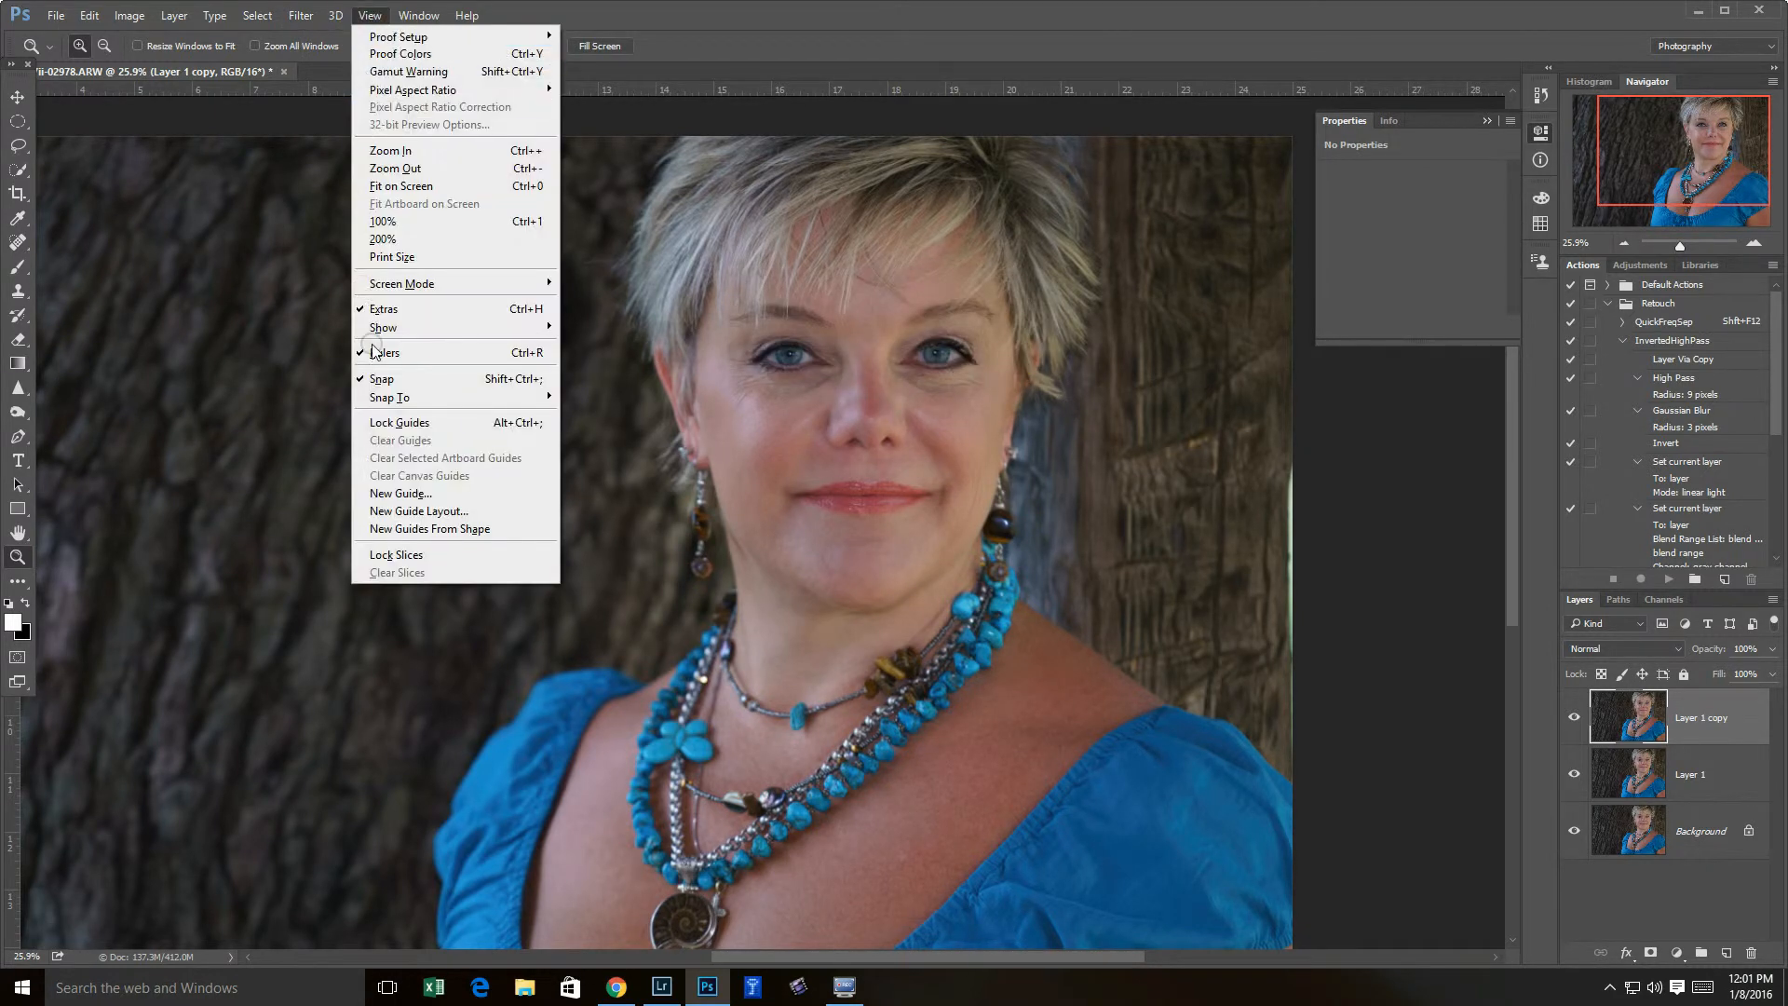
# - Apply a High Pass filter with a radius of 9 pixels to the Layer 1 copy
pyautogui.moveTo(301, 16)
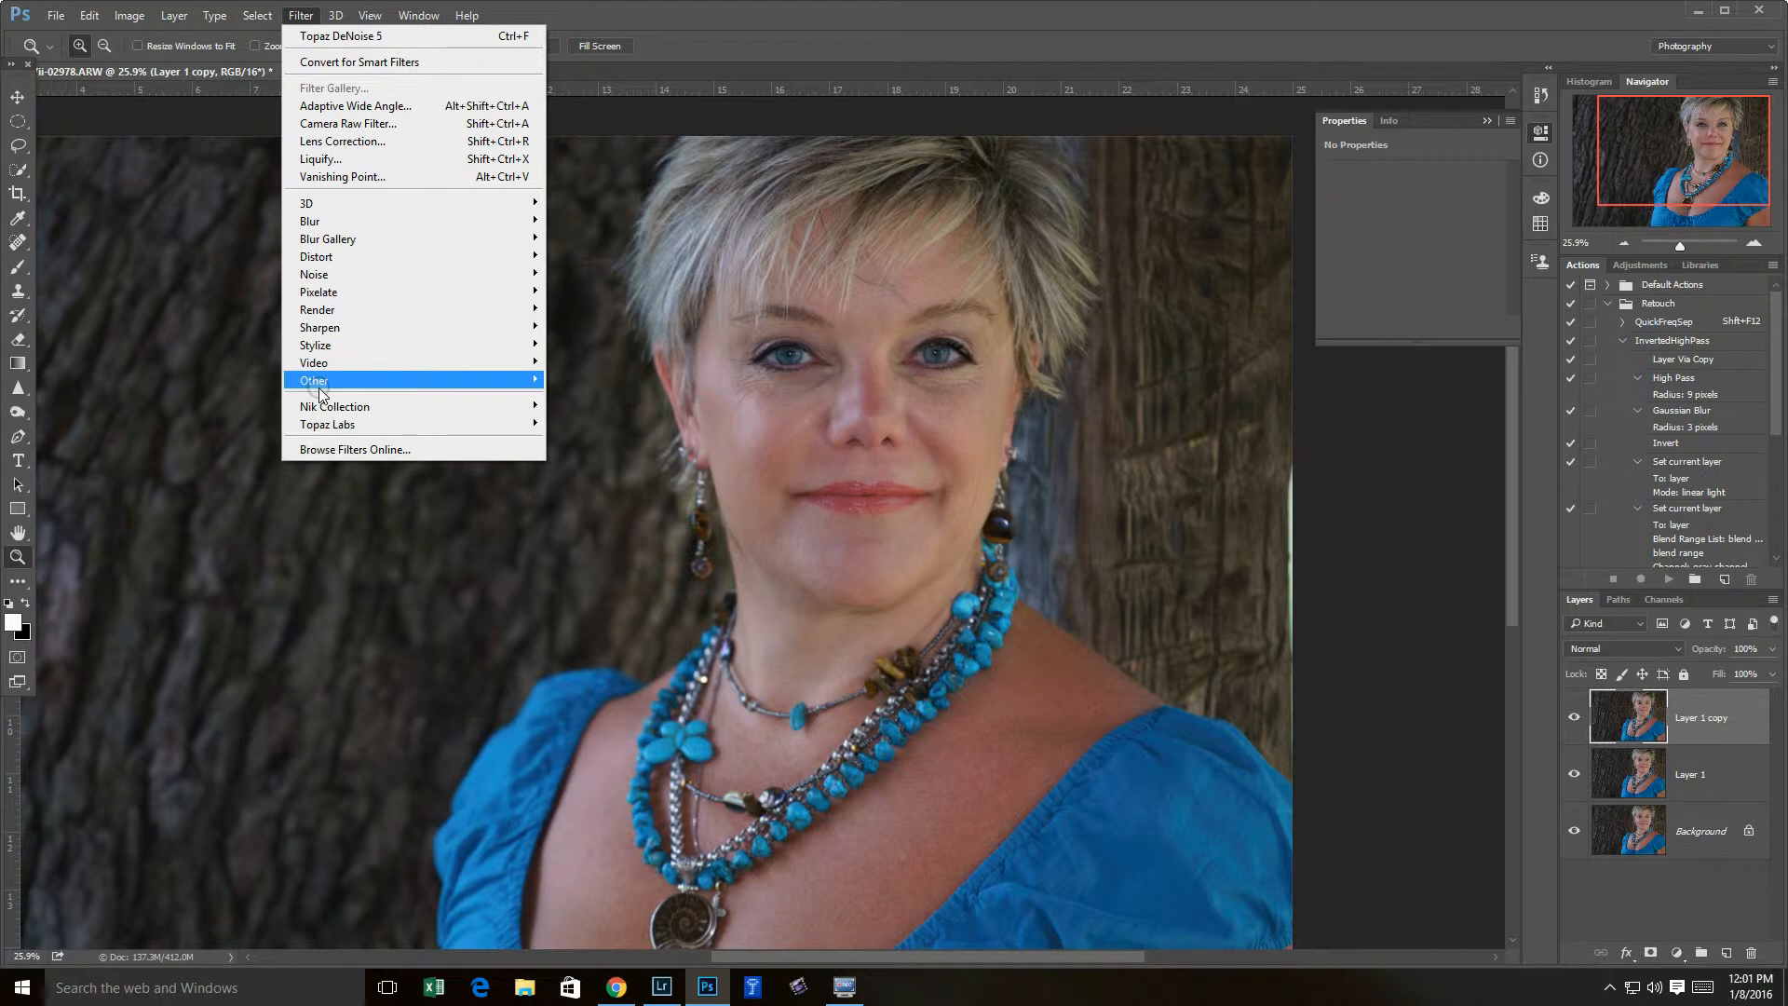
pyautogui.moveTo(321, 380)
pyautogui.click(275, 397)
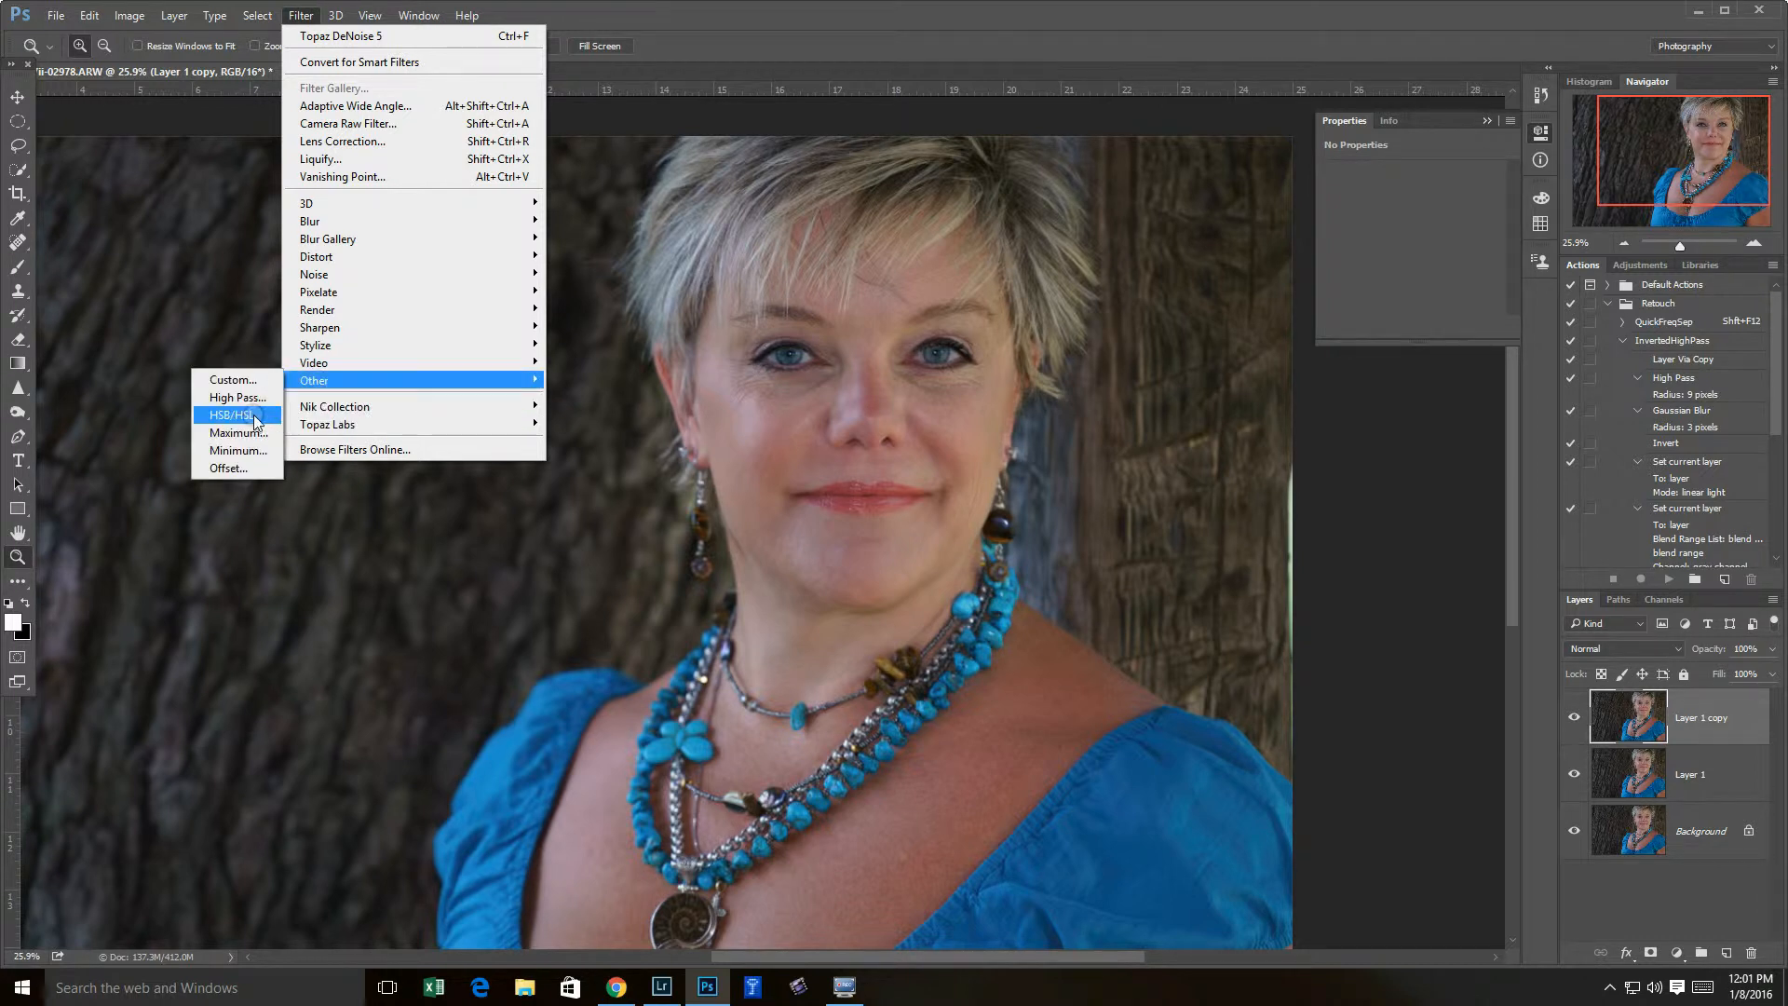
pyautogui.click(246, 399)
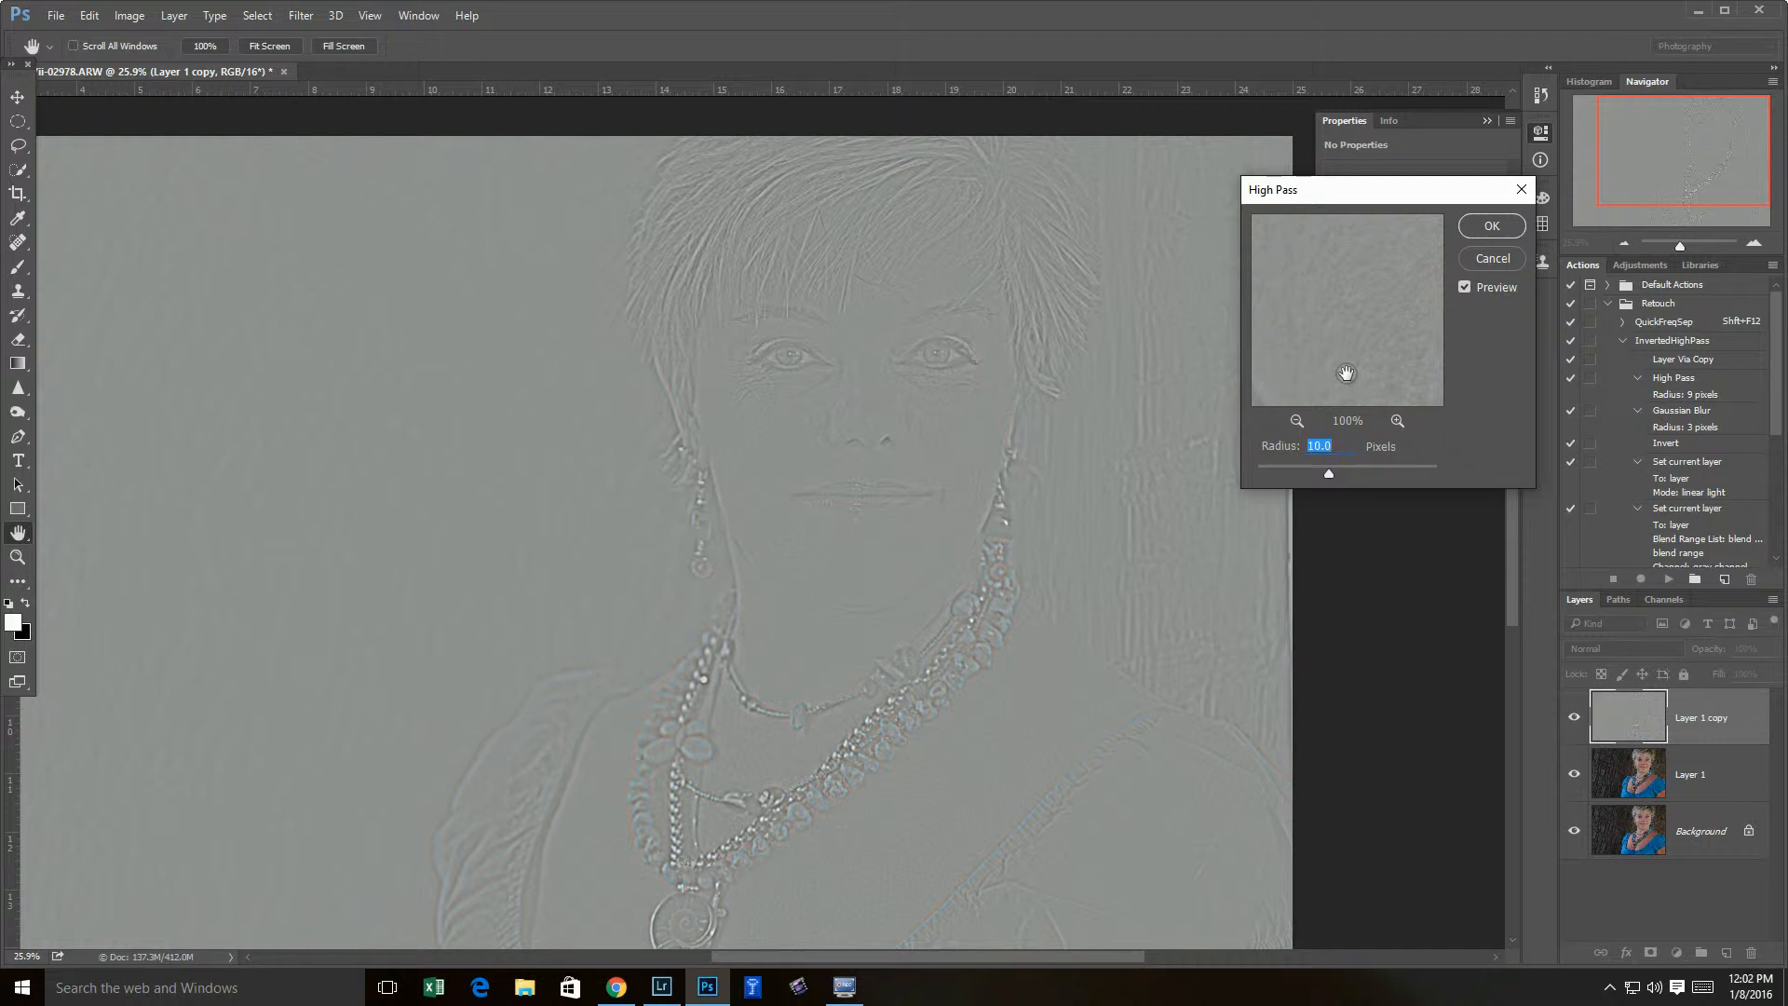
pyautogui.write('9')
pyautogui.click(1491, 228)
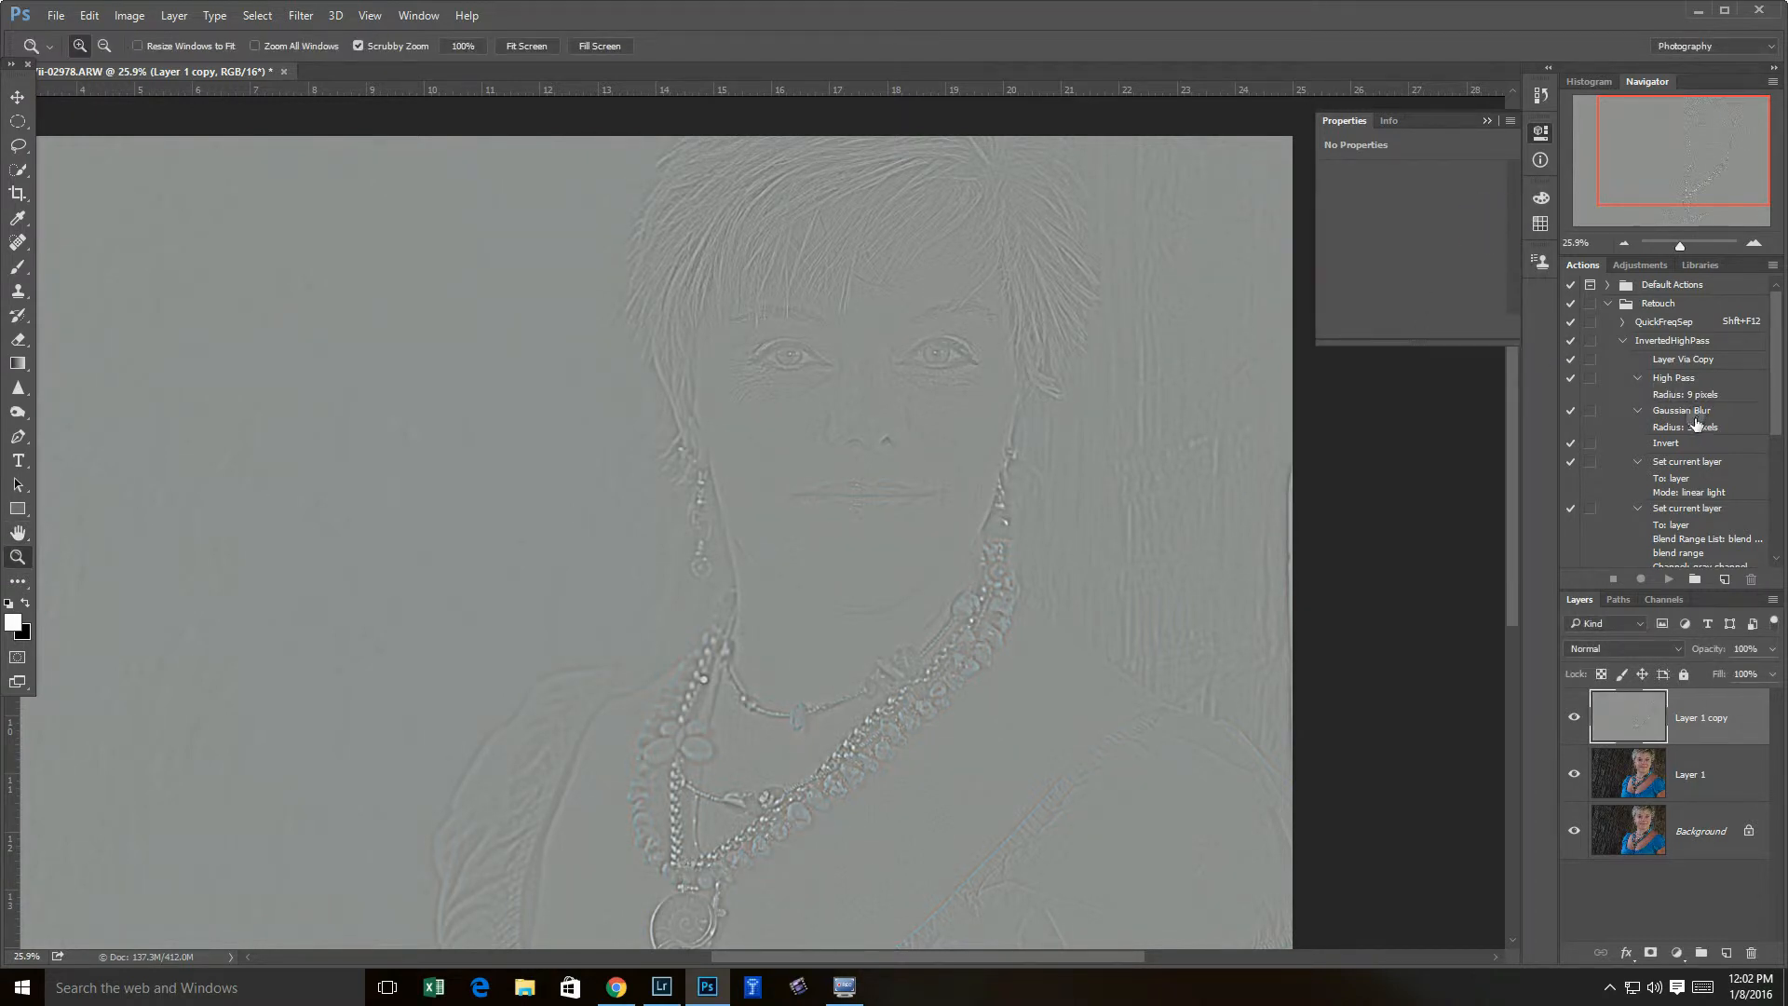
# - Apply a Gaussian Blur with a radius of 3 pixels to the High Pass layer
pyautogui.click(300, 15)
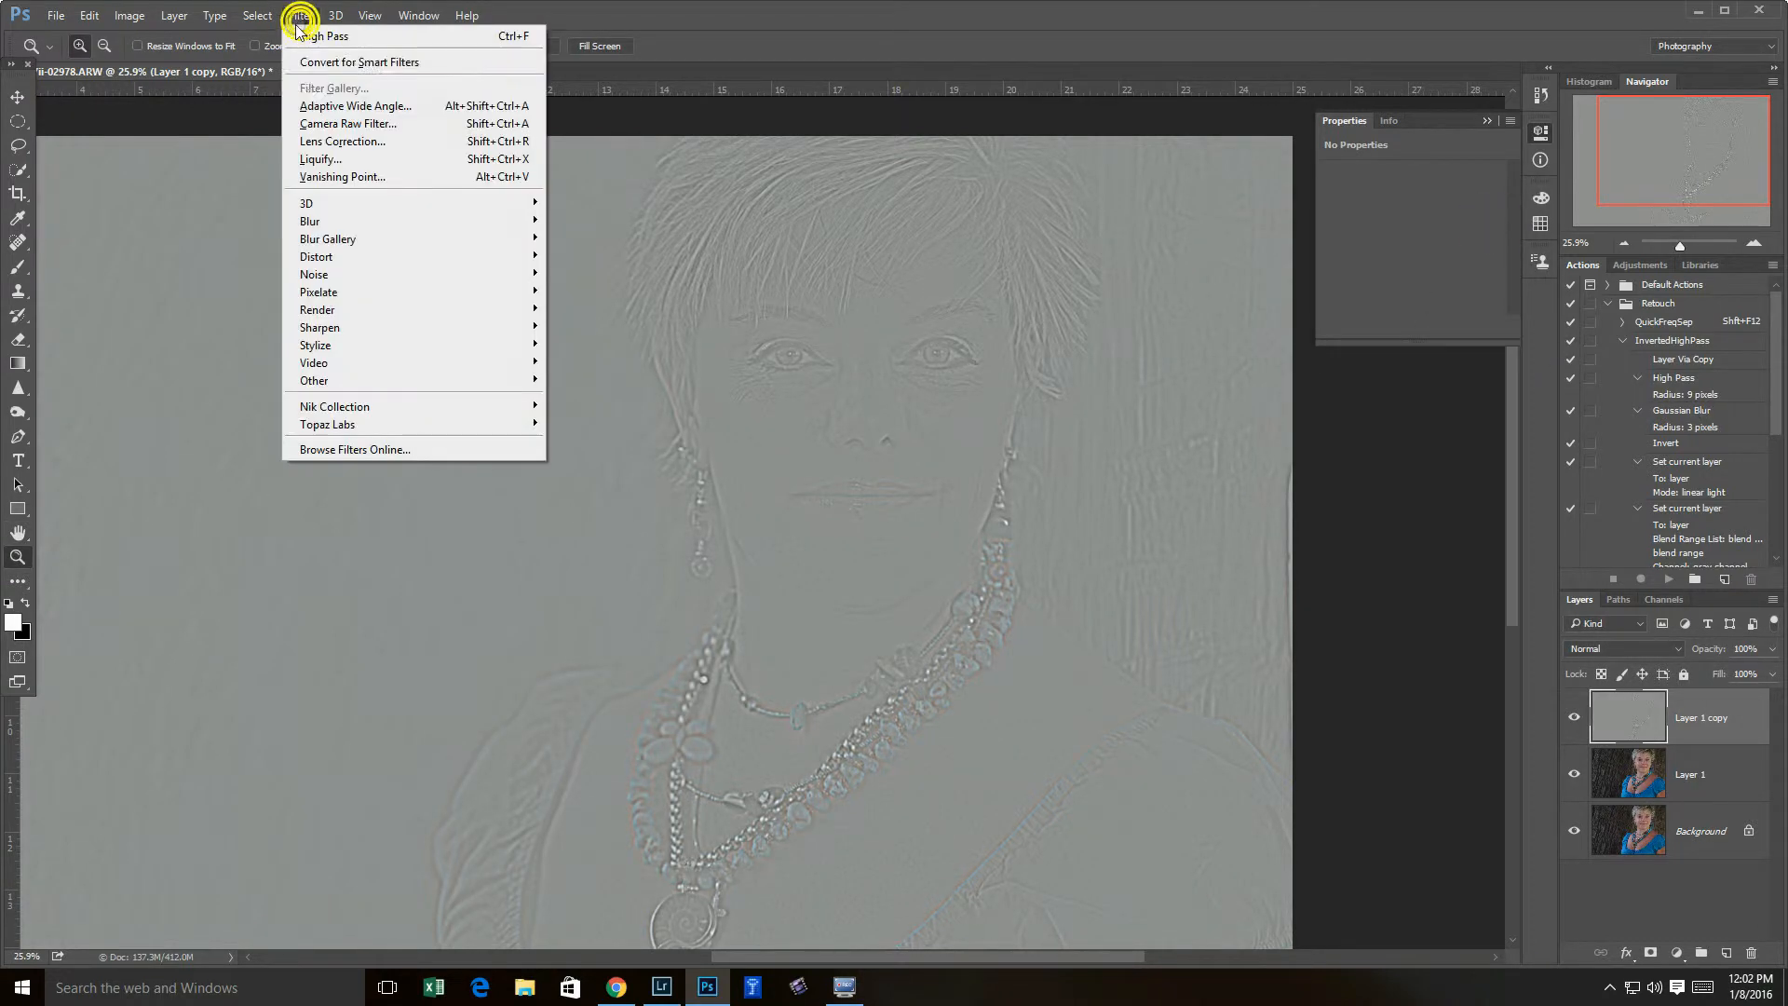
pyautogui.moveTo(324, 231)
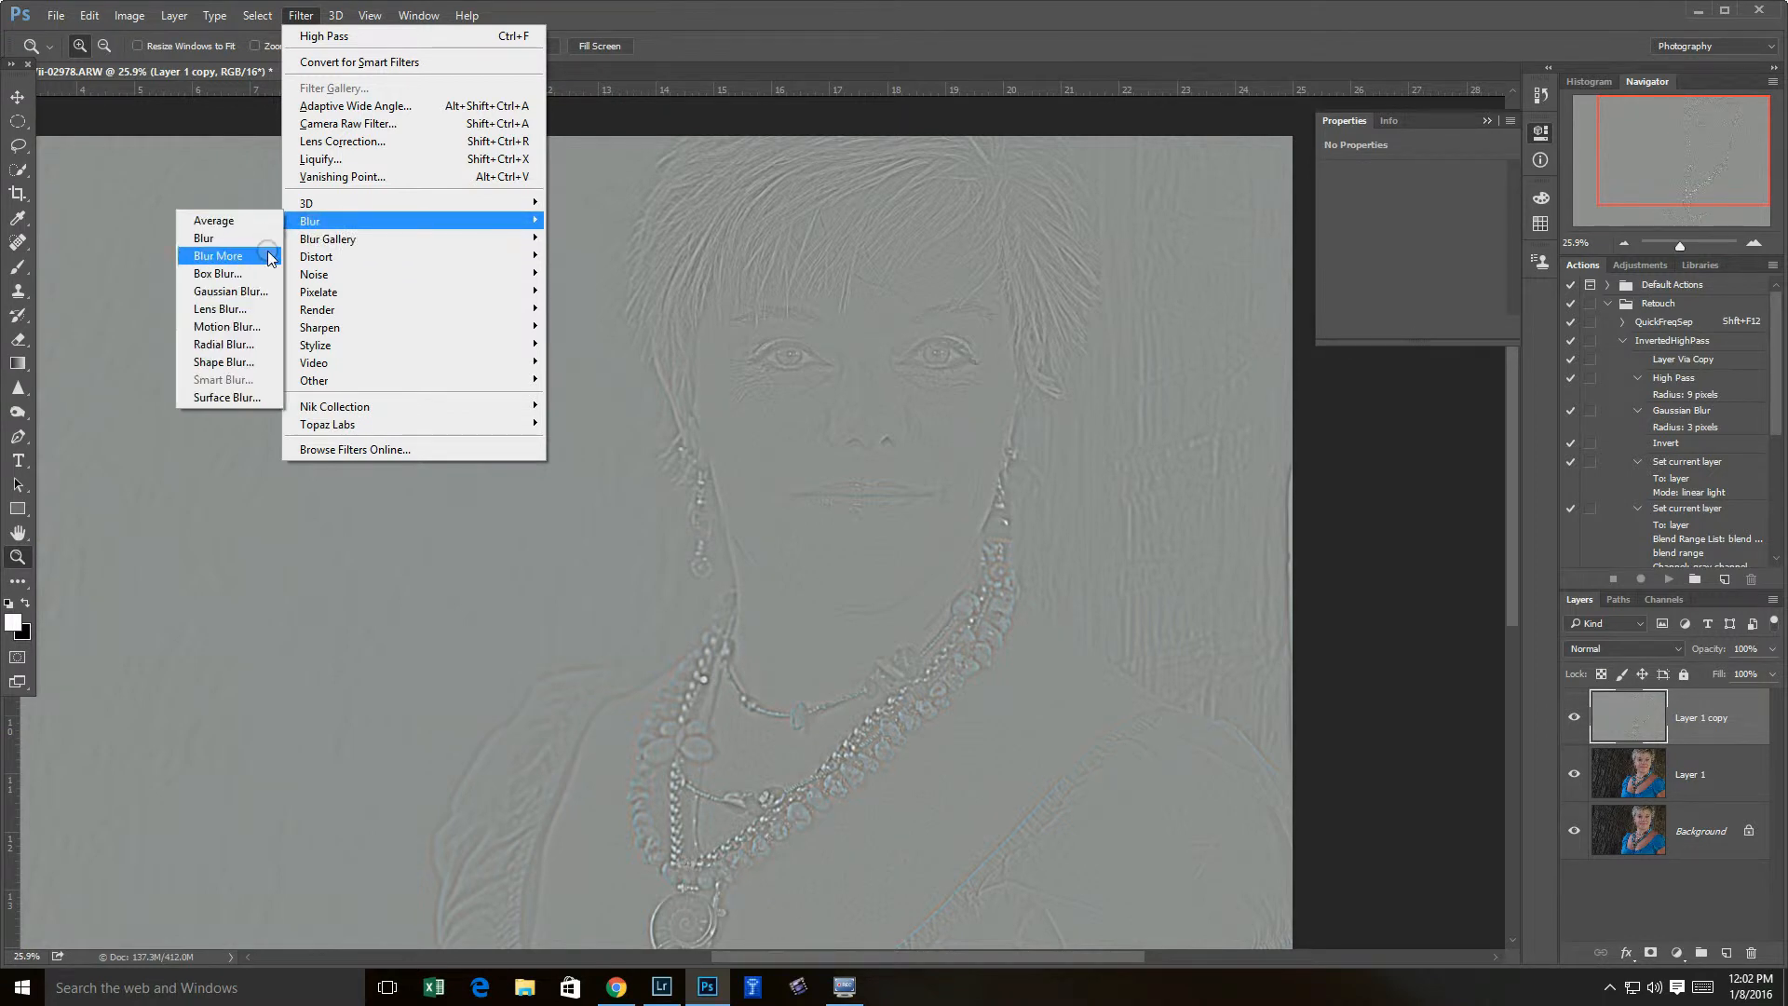
pyautogui.click(248, 295)
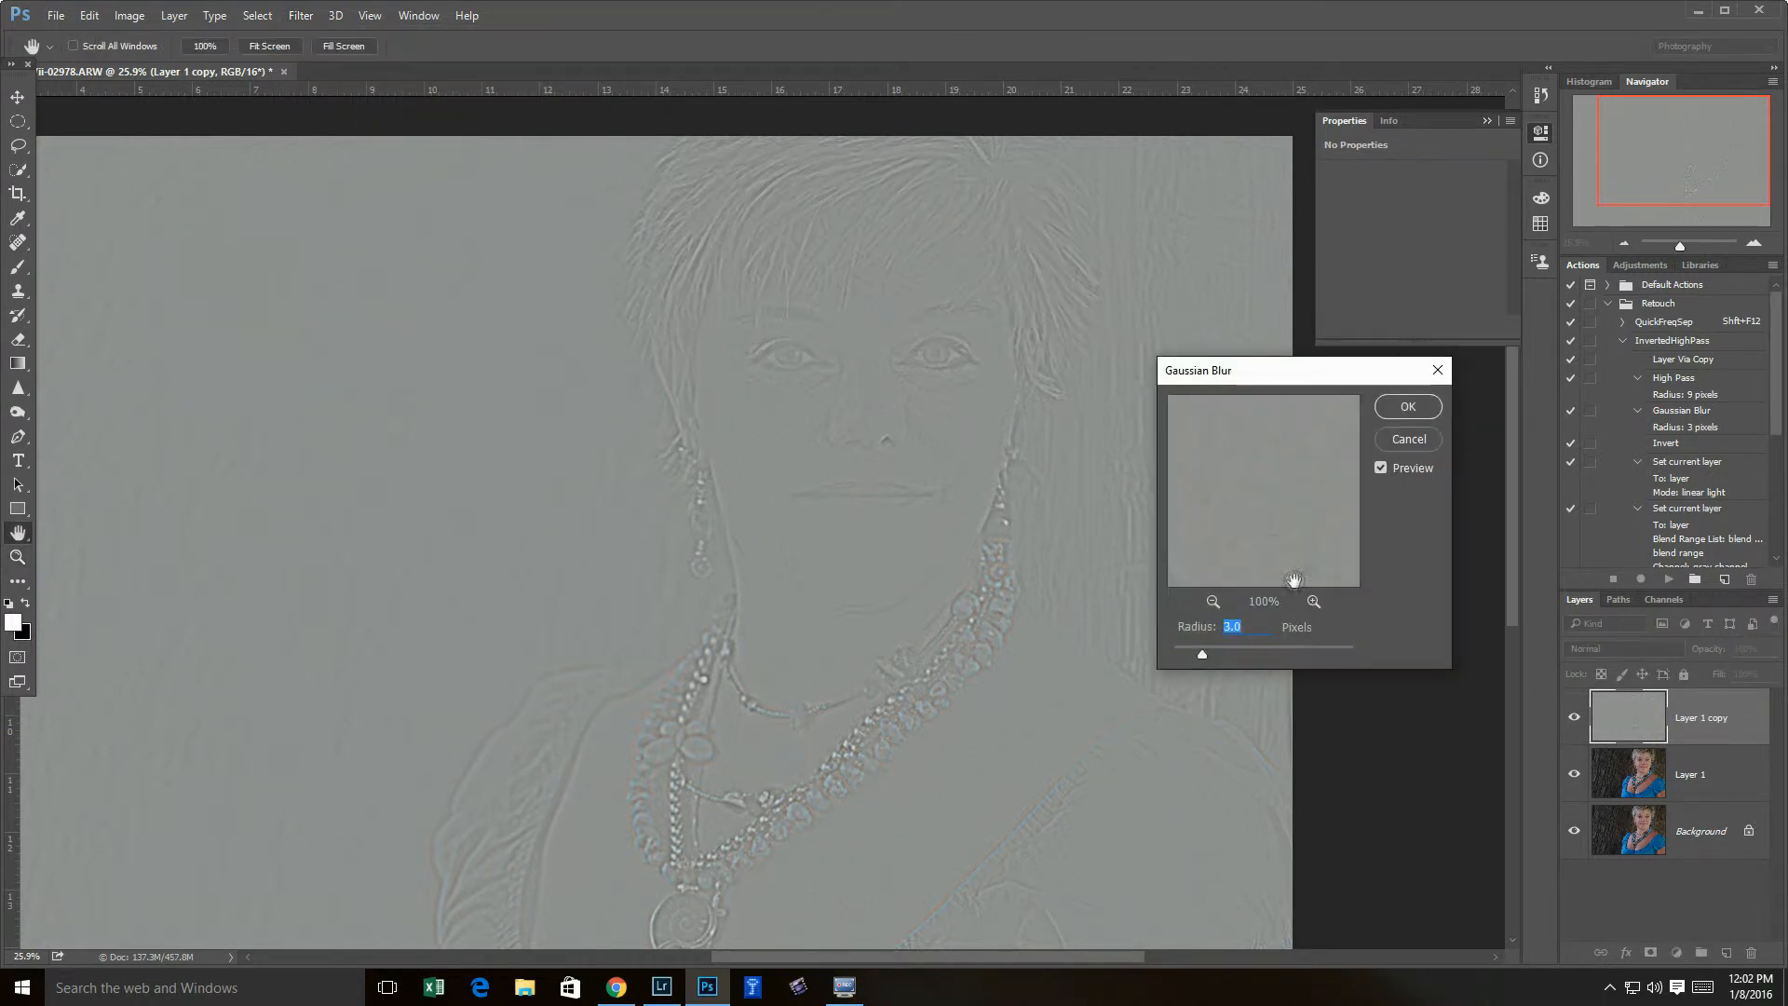
pyautogui.click(1406, 409)
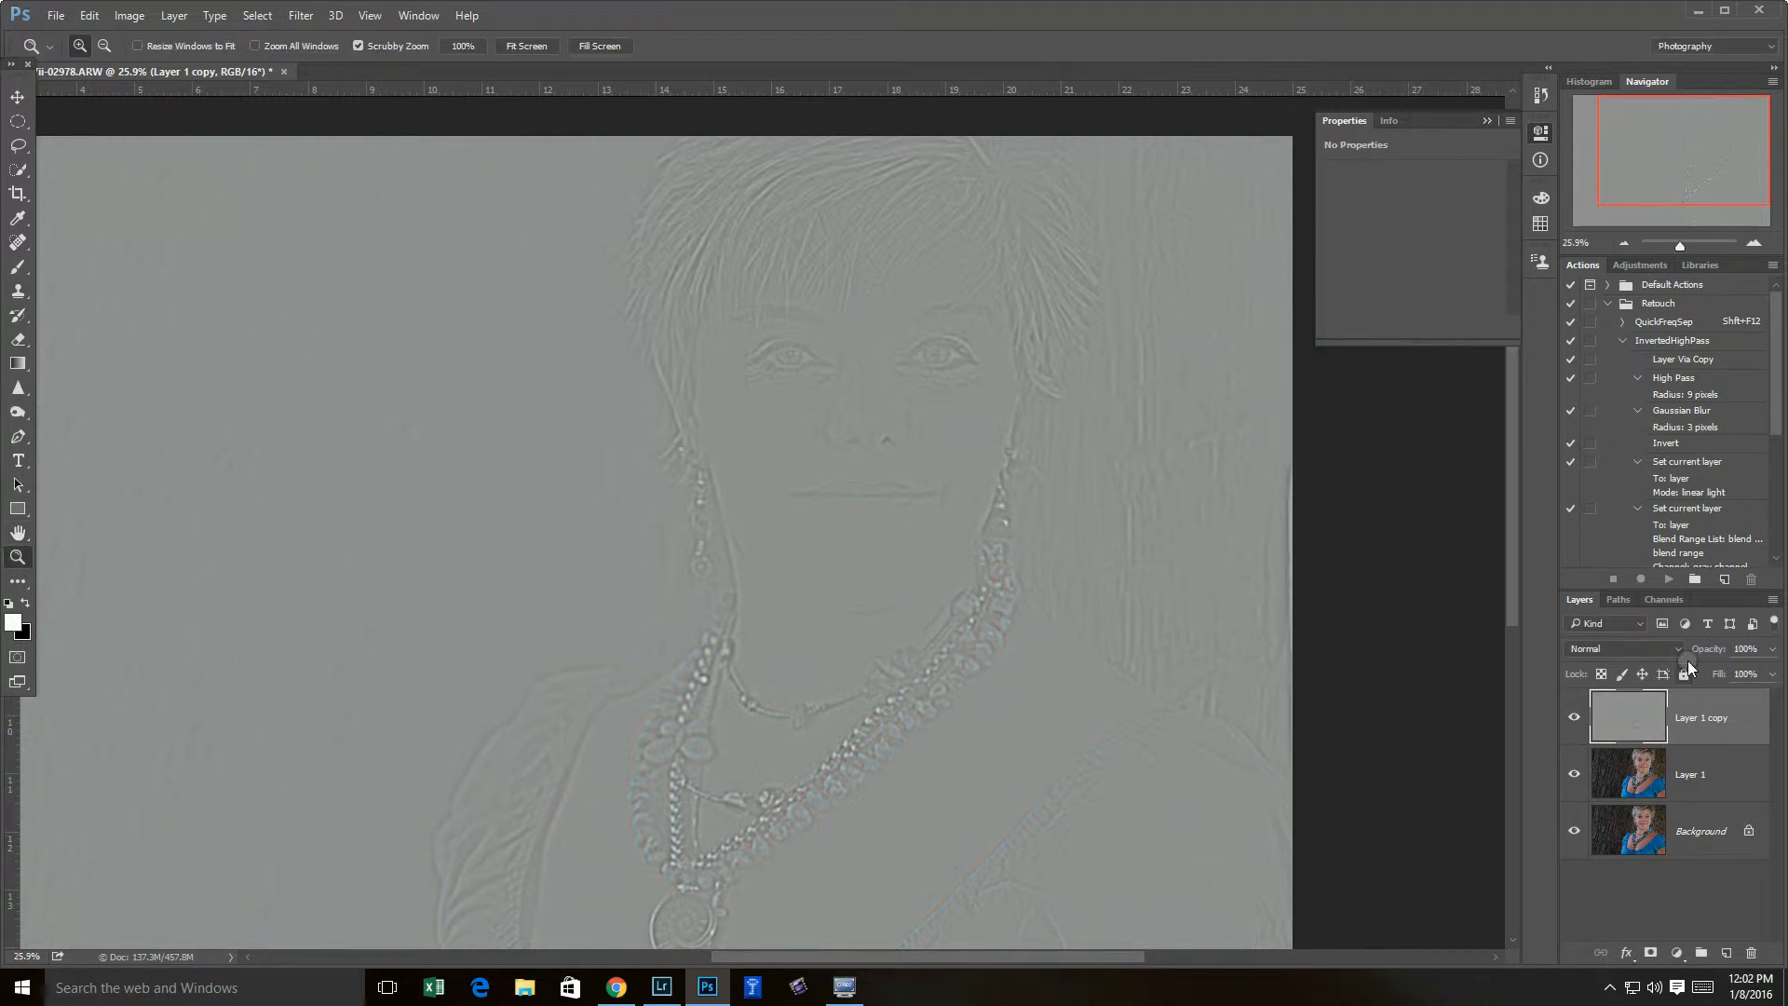
# - Set the filtered layer's blend mode to Linear Light and invert the layer to soften the portrait
pyautogui.click(1673, 650)
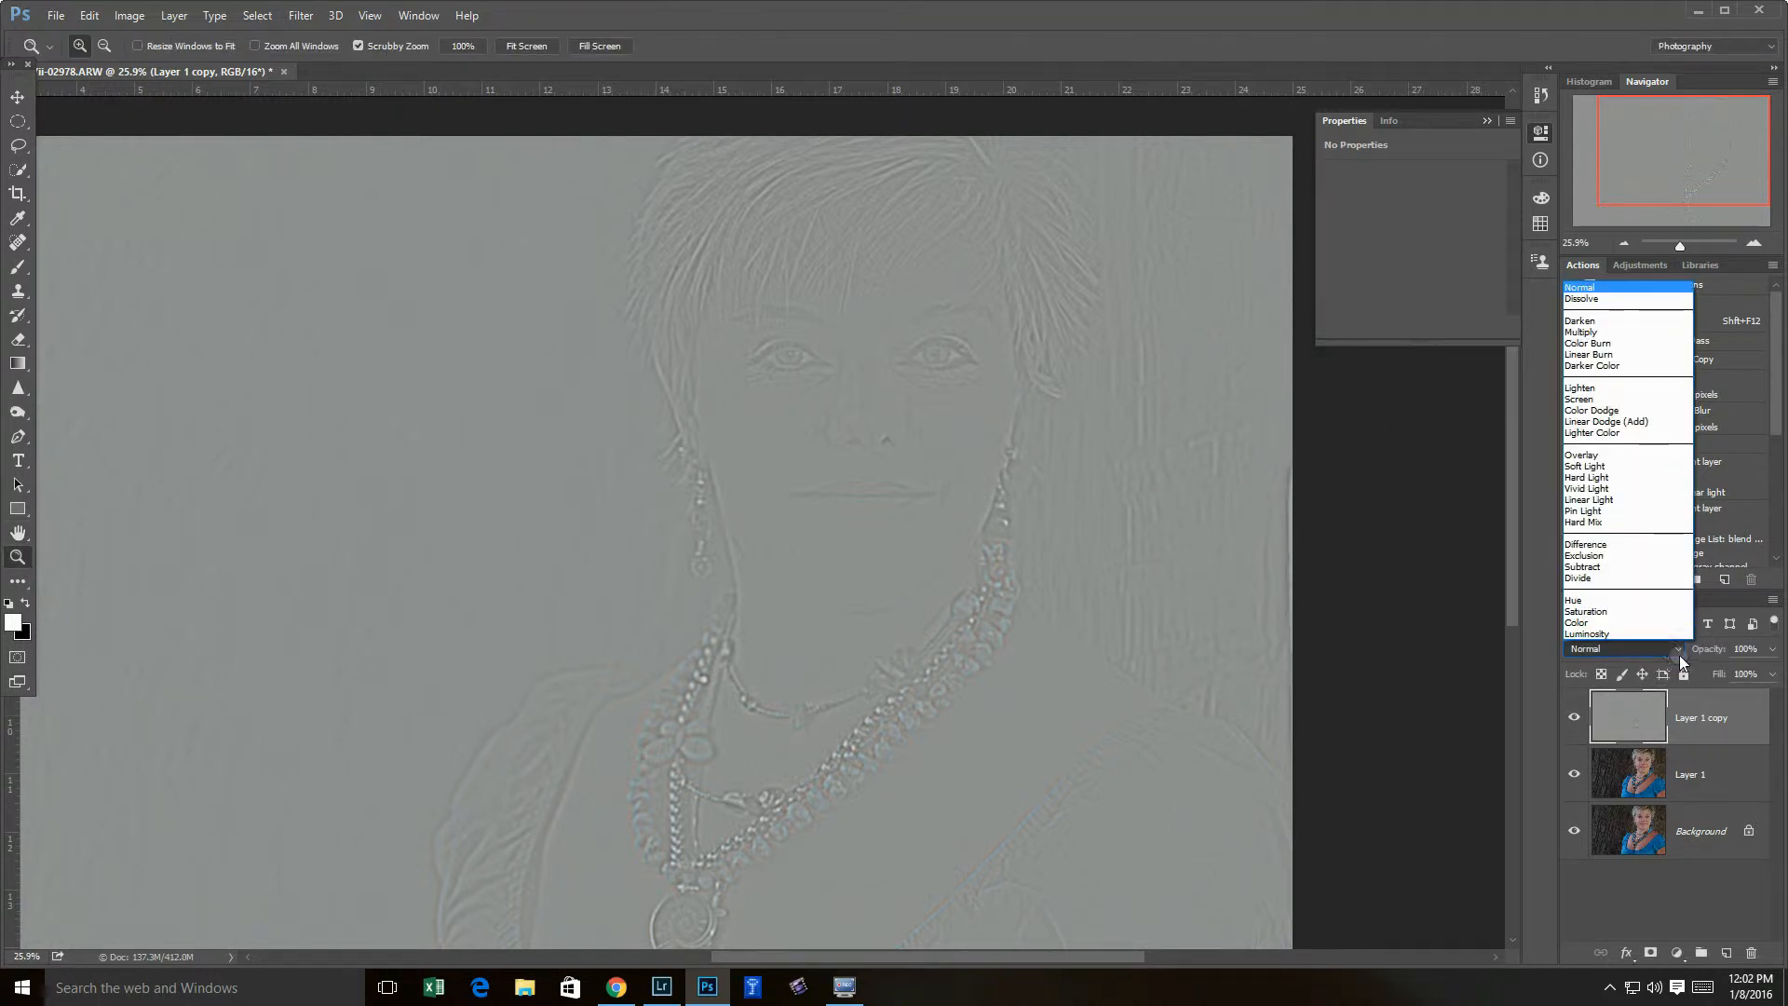
pyautogui.click(1603, 500)
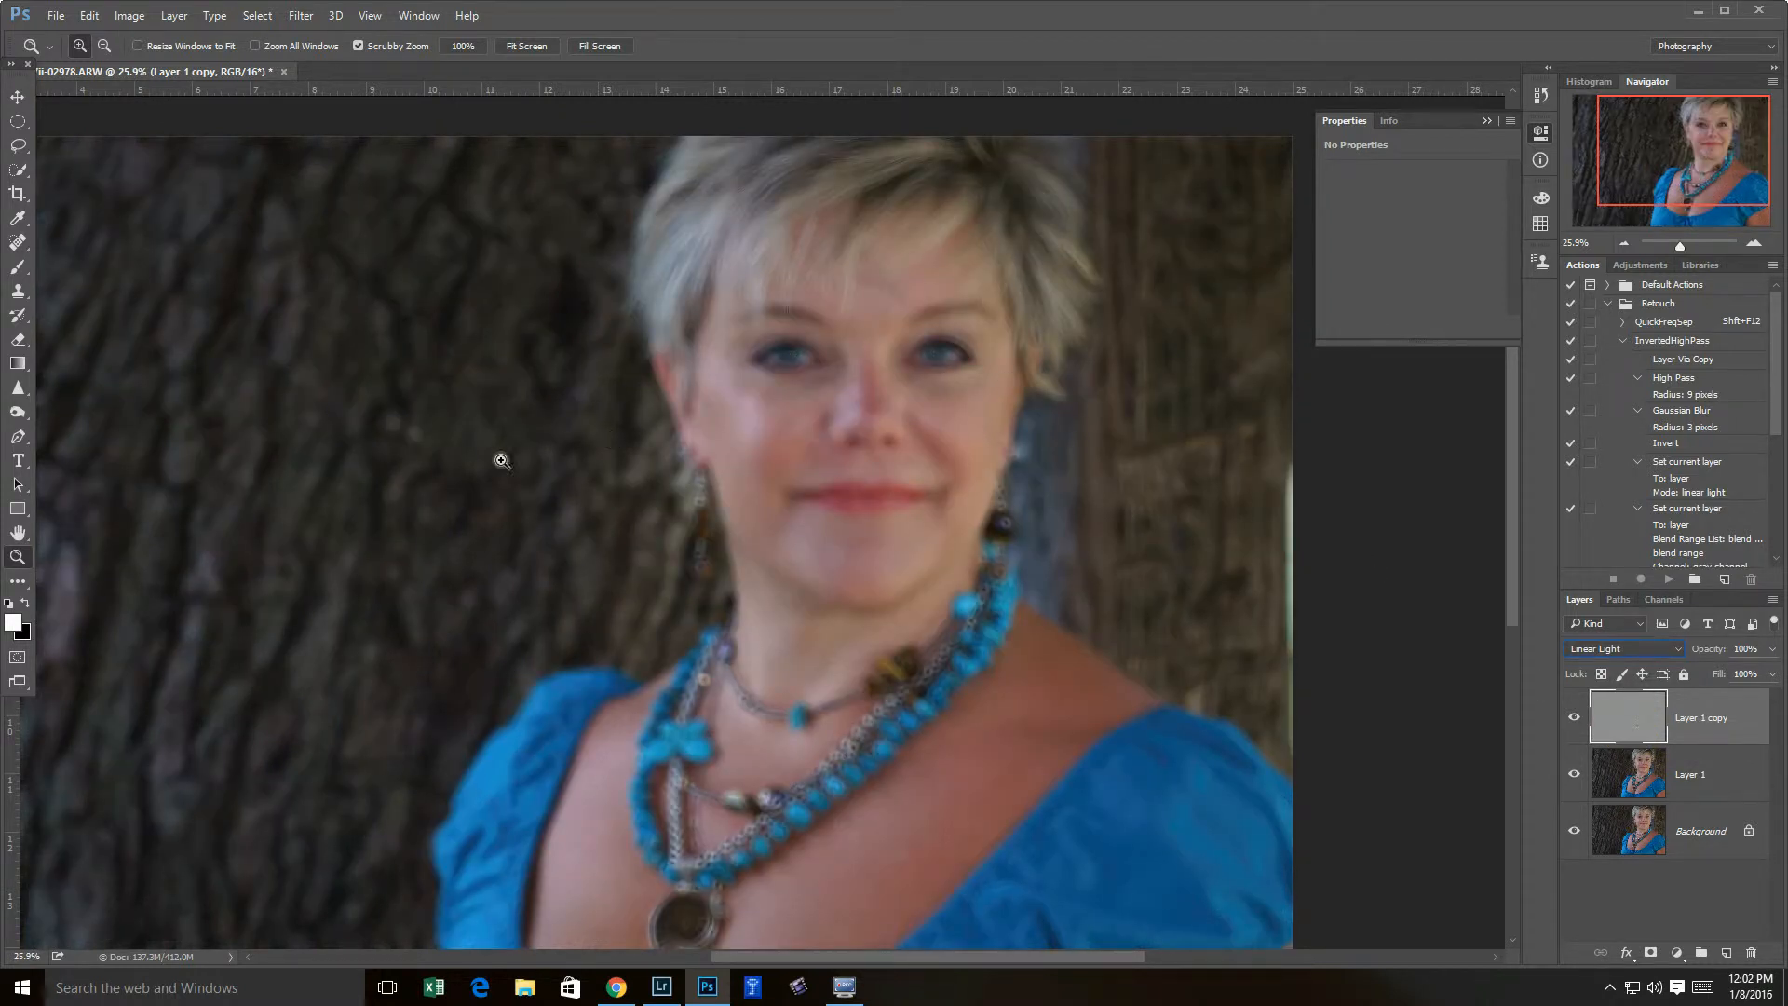
pyautogui.moveTo(905, 373); pyautogui.dragTo(972, 375)
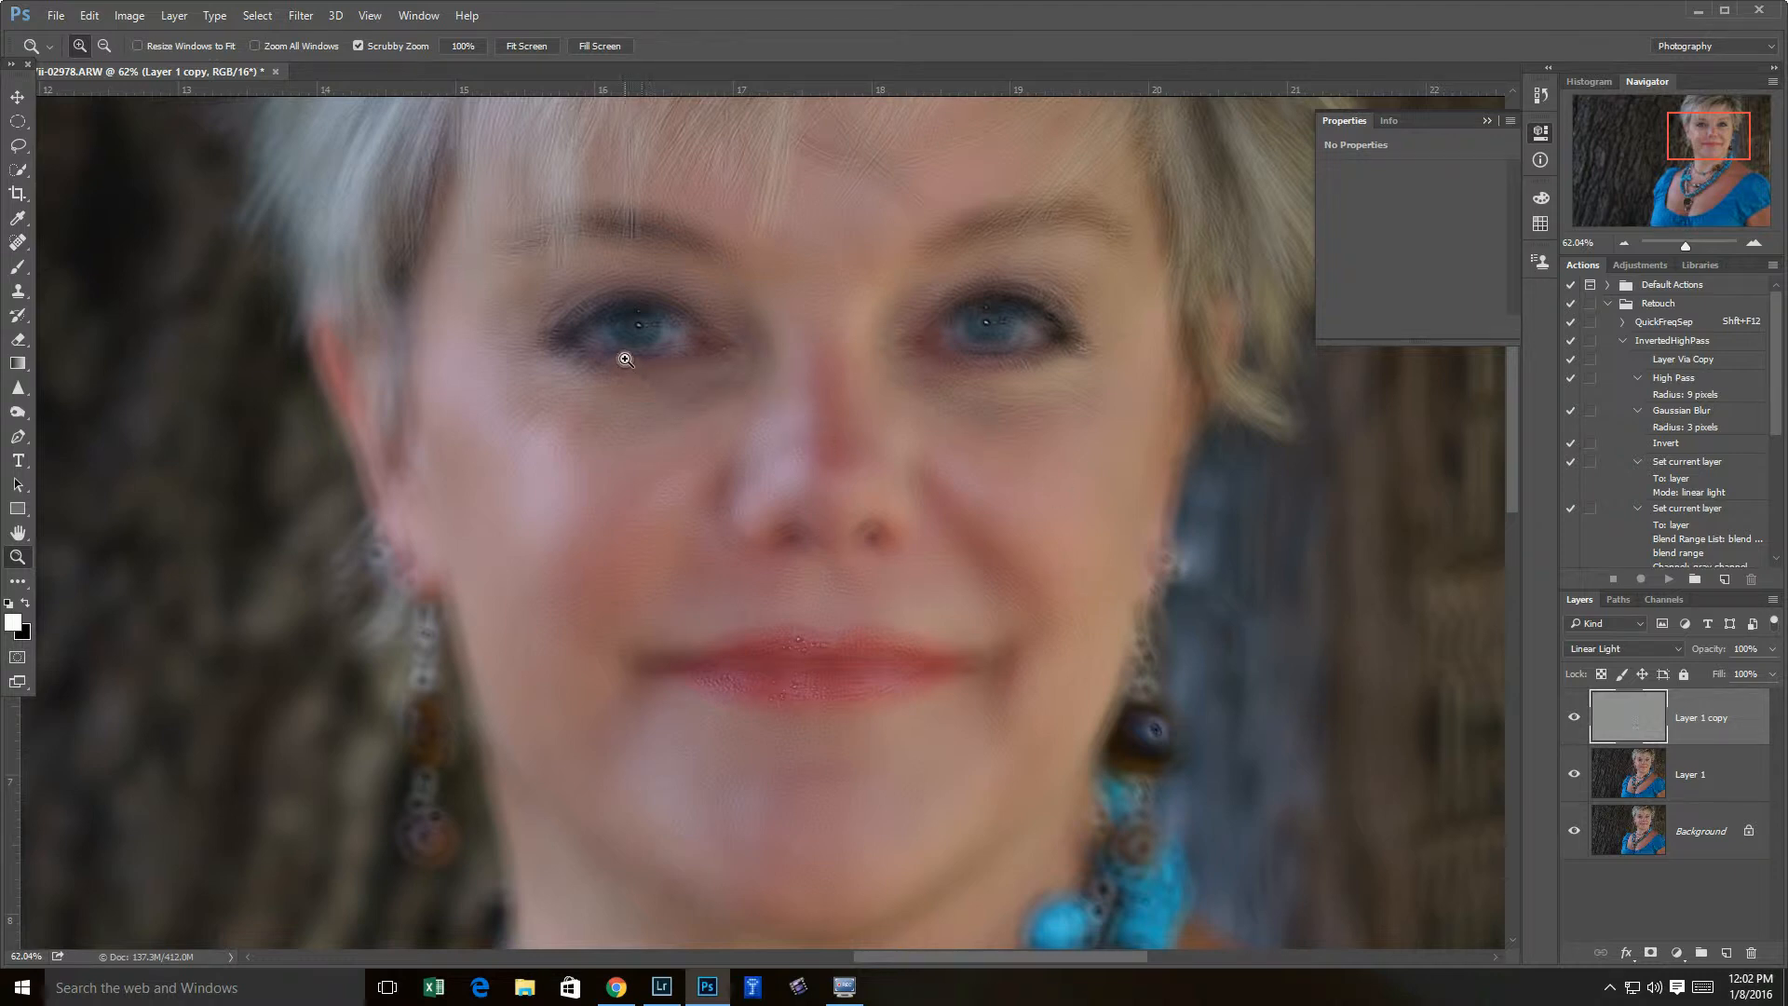
# - In the layer's Blend If settings, split the This Layer black slider and move its outer half far toward the highlights
pyautogui.doubleClick(1626, 725)
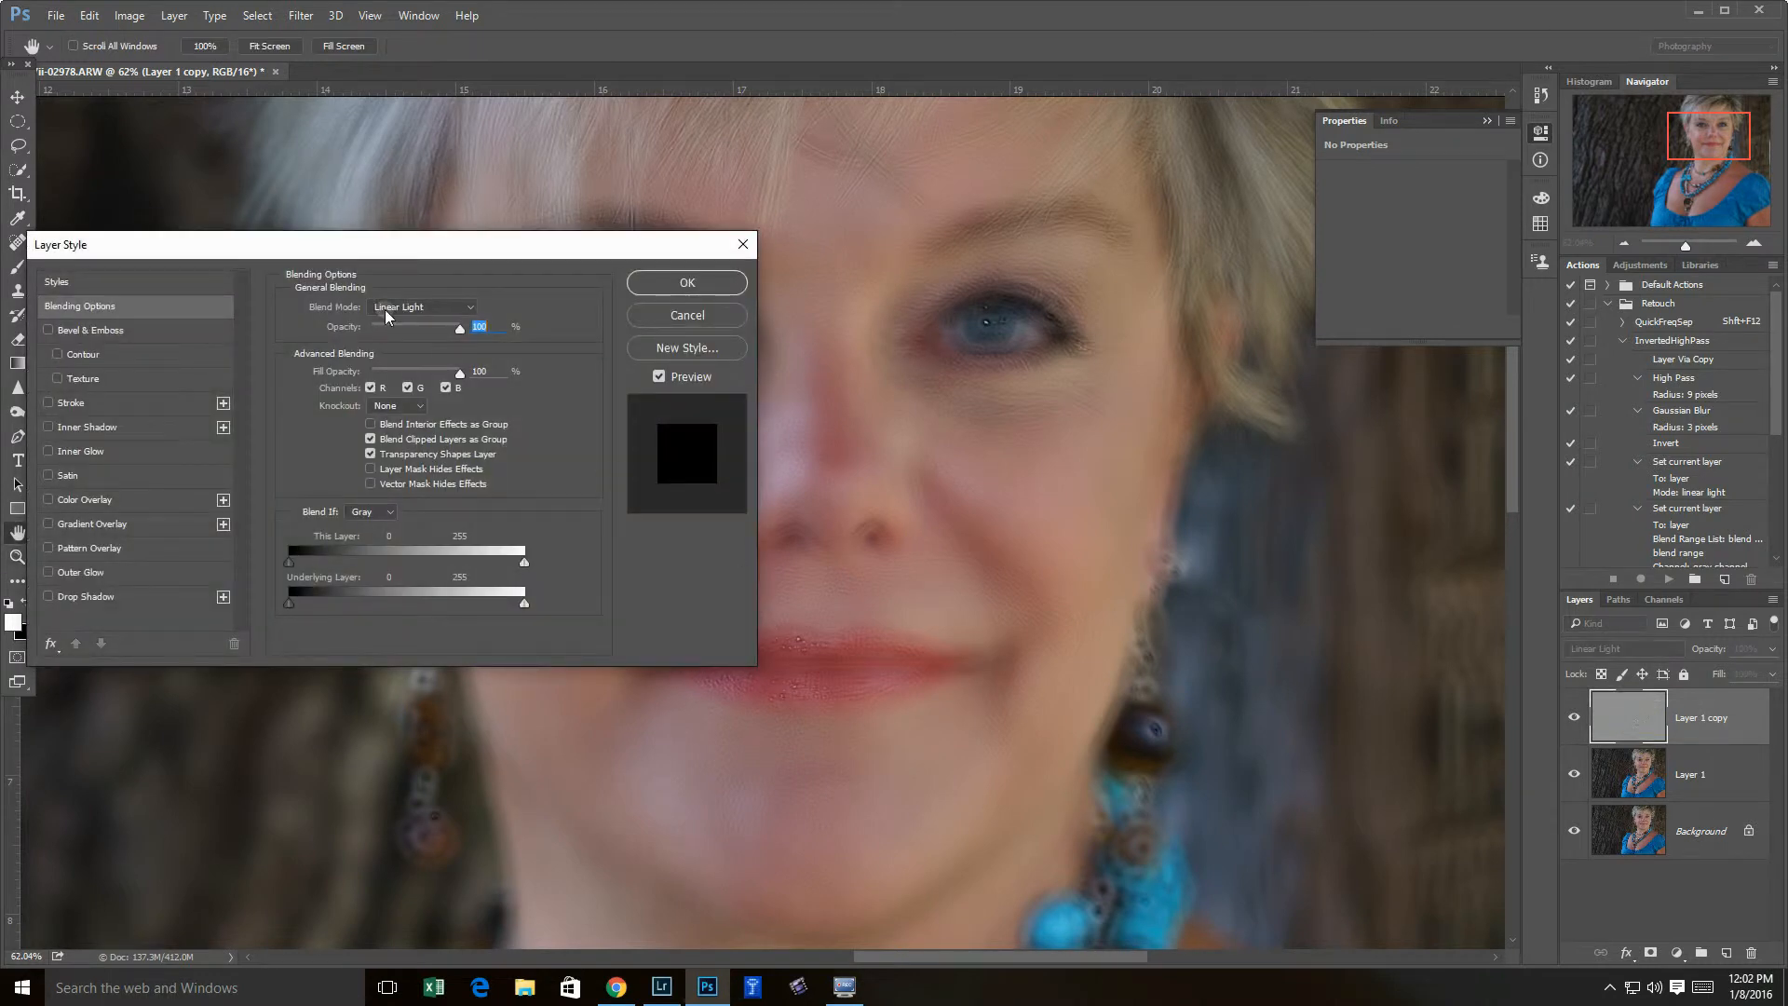
pyautogui.keyDown('alt'); pyautogui.click(291, 562); pyautogui.keyUp('alt')
pyautogui.moveTo(293, 561); pyautogui.dragTo(464, 559)
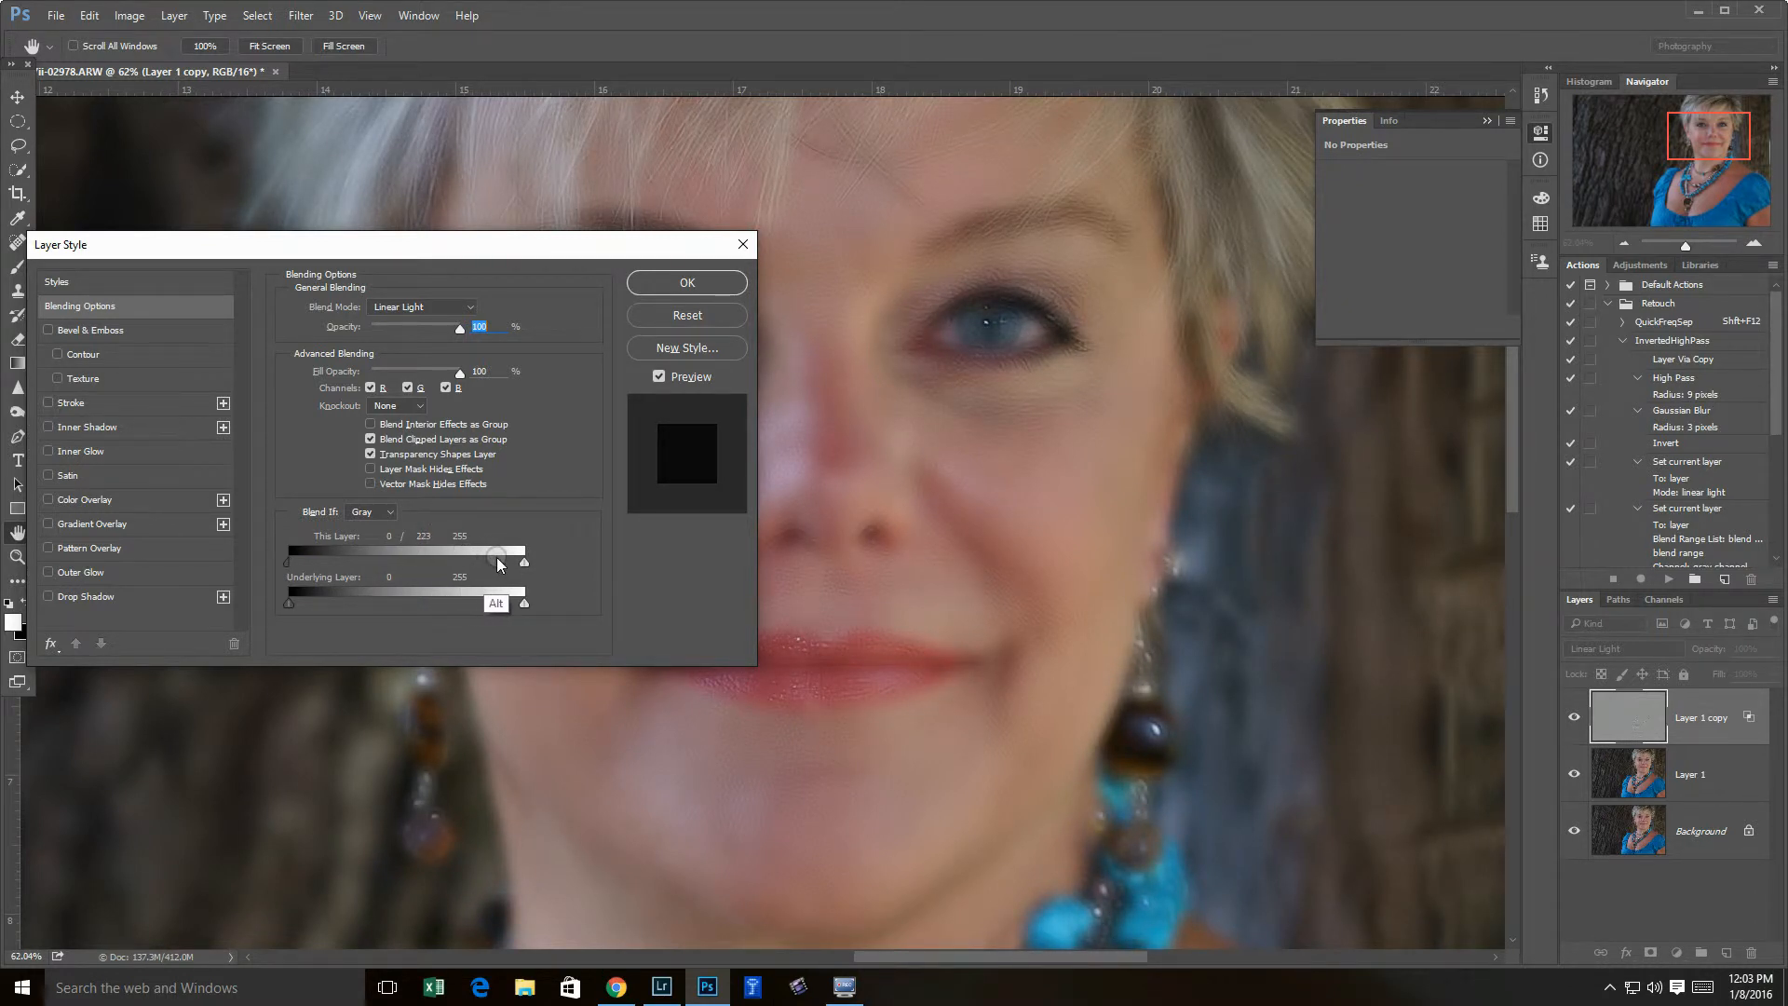
pyautogui.moveTo(495, 562)
pyautogui.mouseDown()
pyautogui.moveTo(431, 560)
pyautogui.moveTo(483, 563)
pyautogui.mouseUp()
pyautogui.click(687, 282)
pyautogui.press('z')
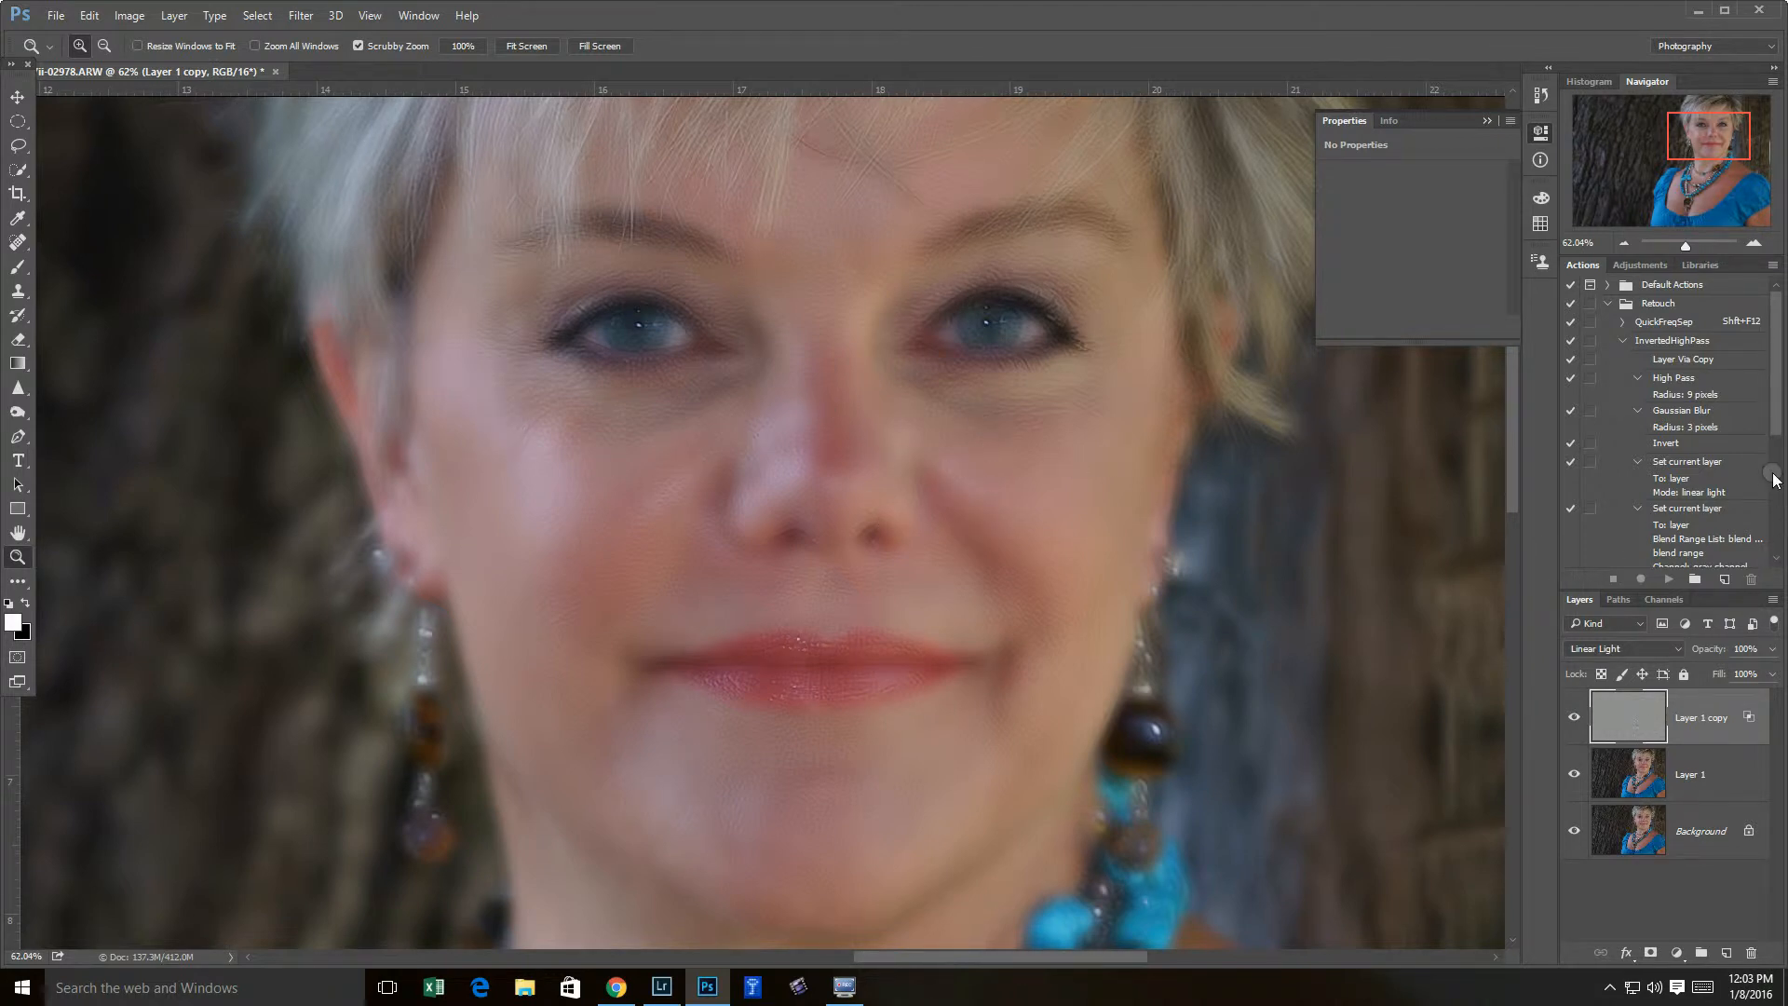
# - Add a black, hide-all mask to the Layer 1 copy and toggle the layer's visibility to compare
pyautogui.moveTo(1777, 415); pyautogui.dragTo(1769, 531)
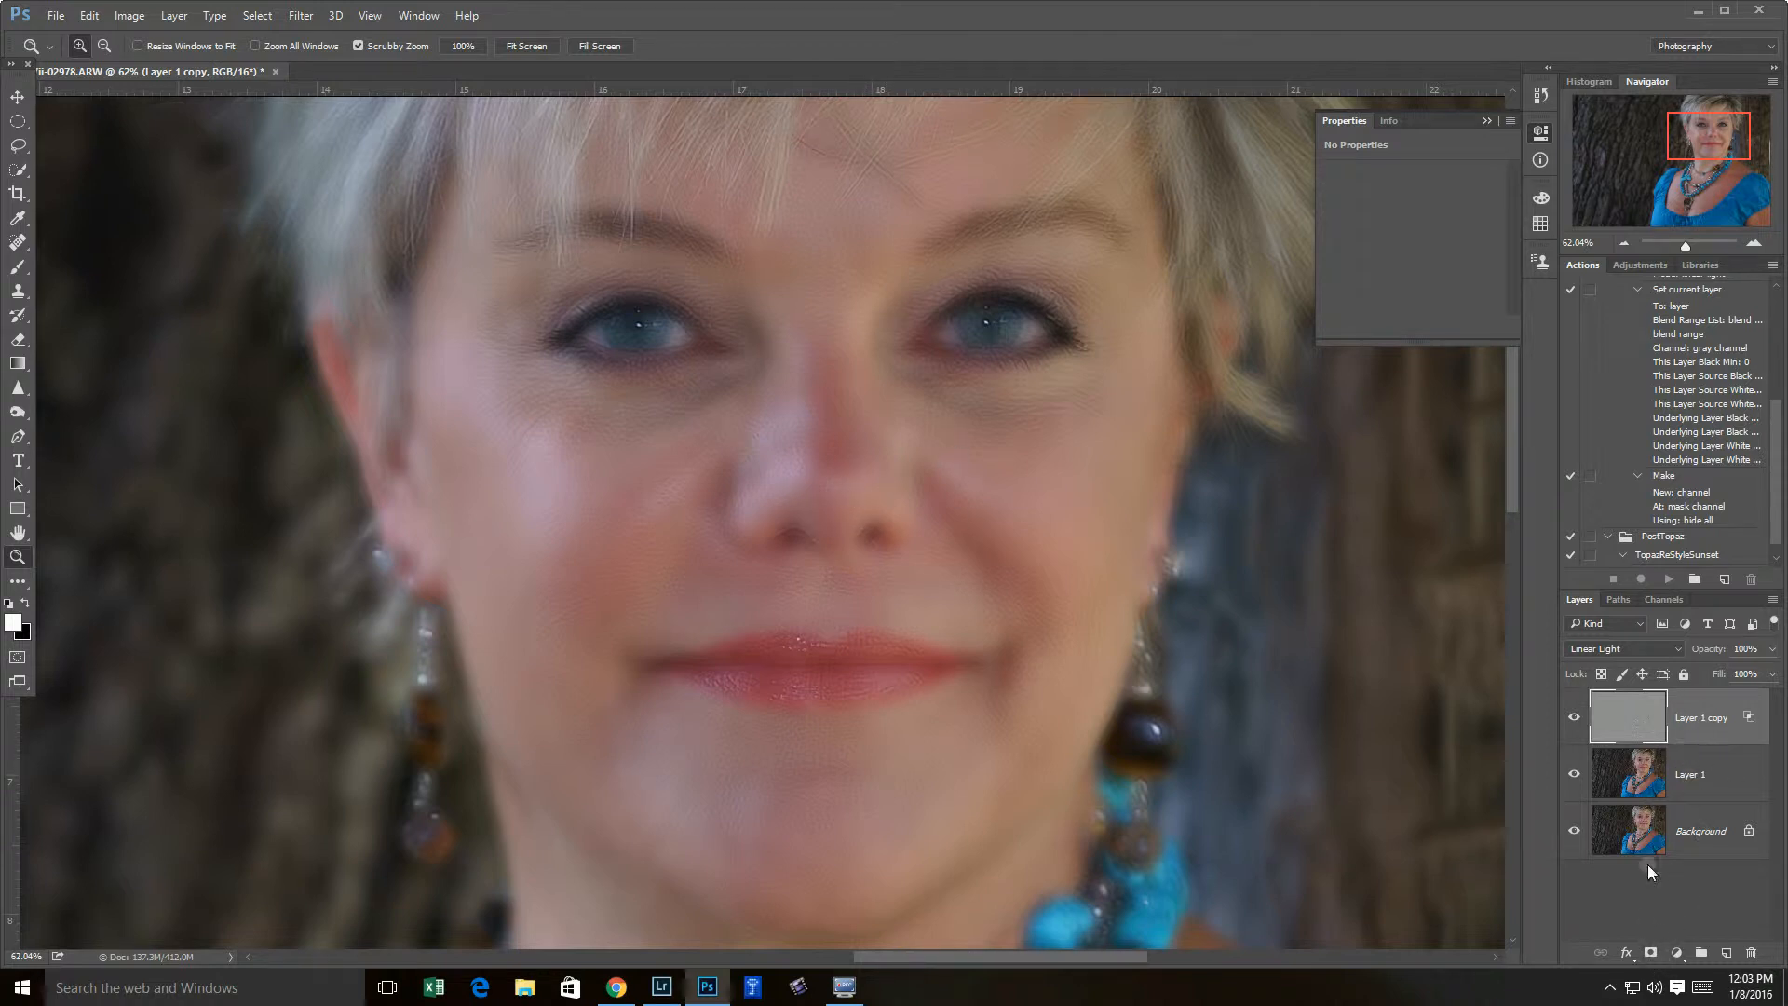
pyautogui.press('alt')
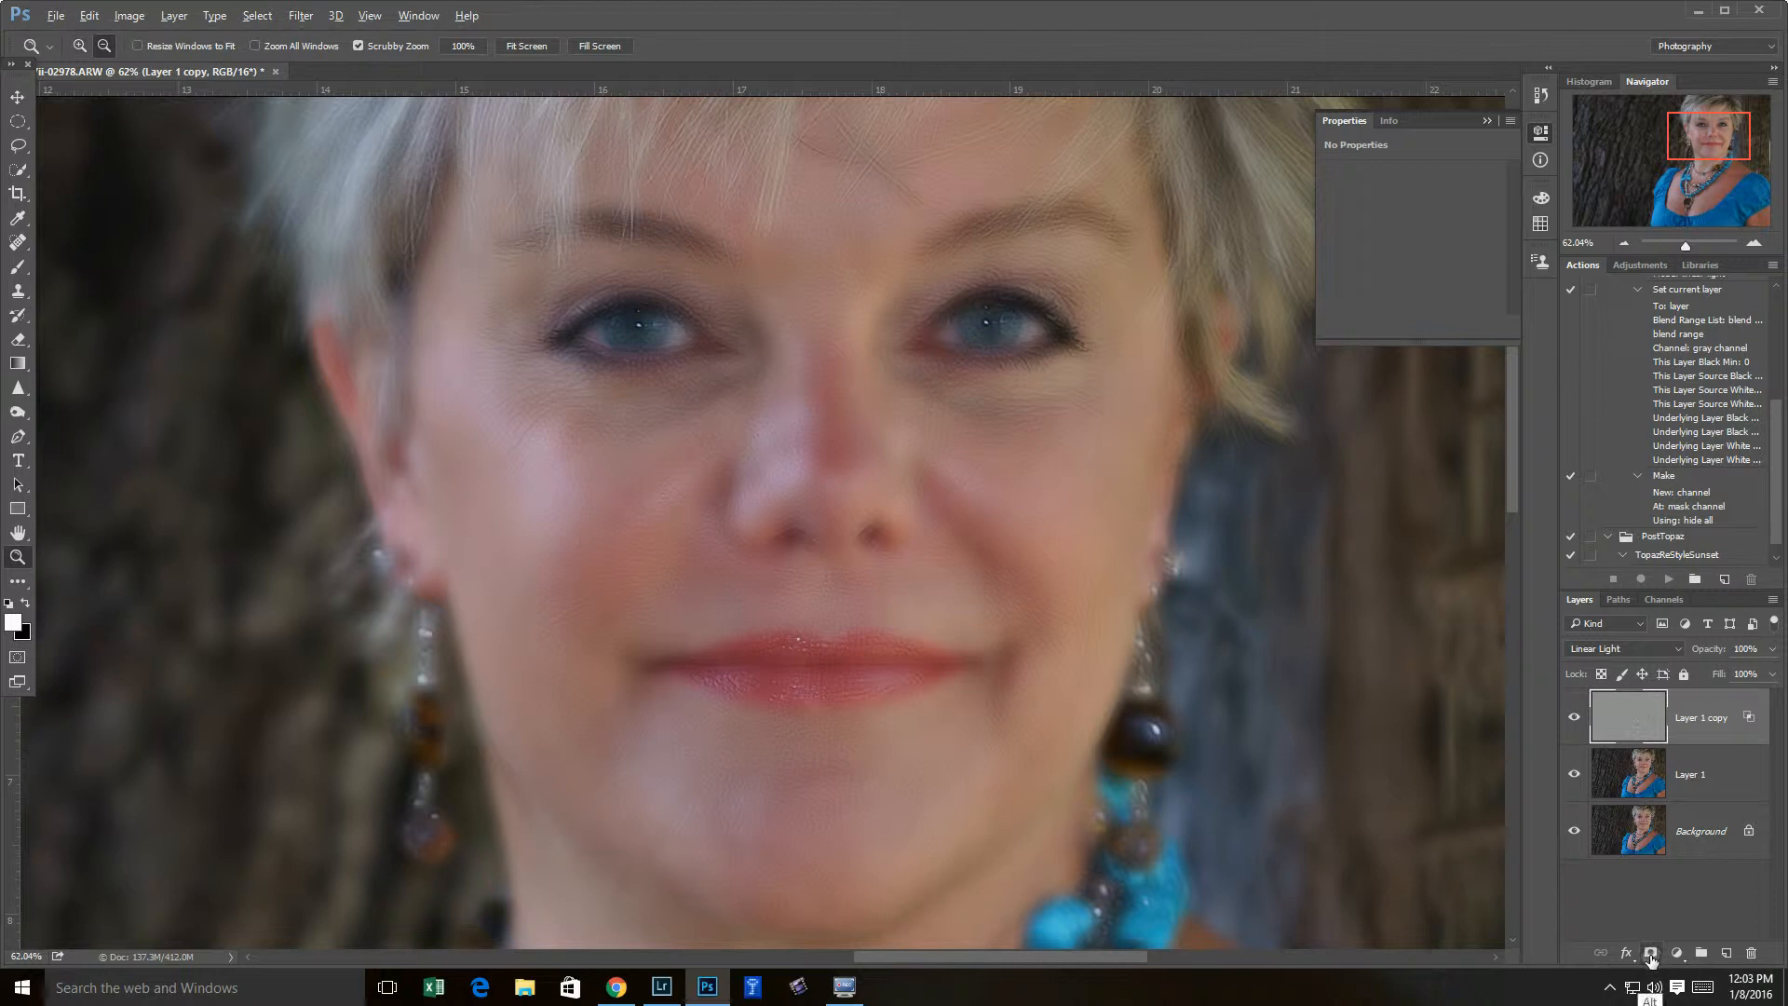
pyautogui.keyDown('alt'); pyautogui.click(1651, 956); pyautogui.keyUp('alt')
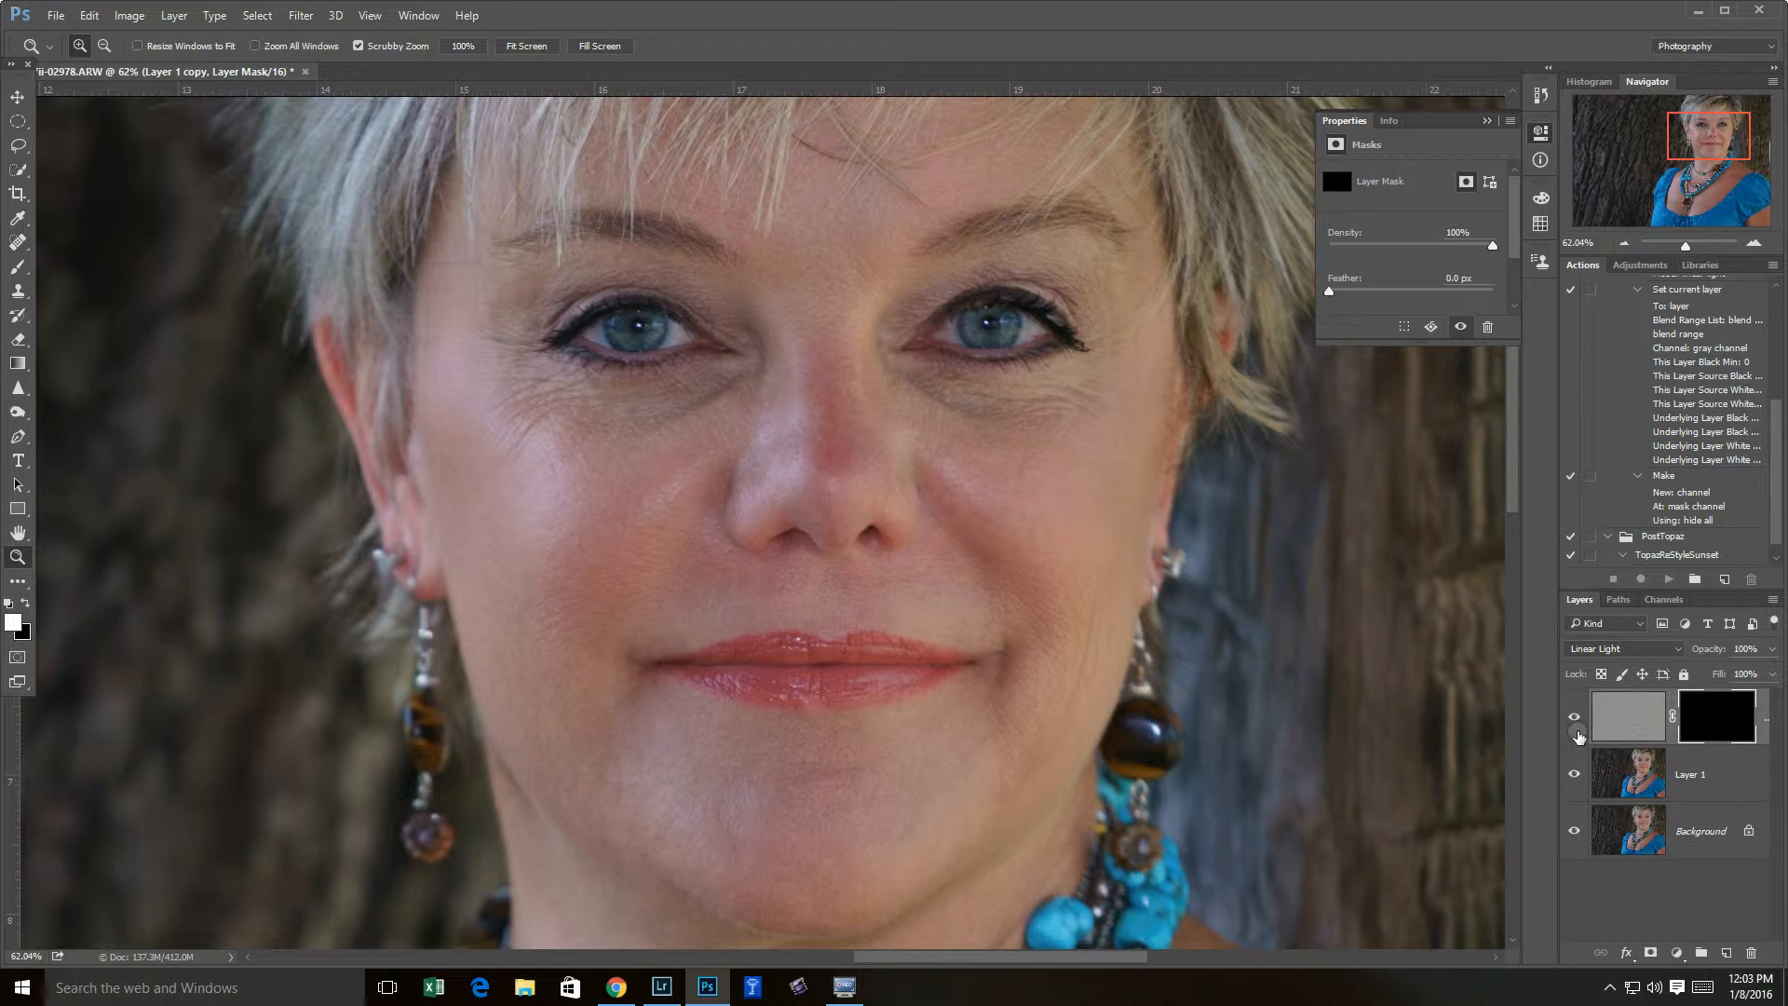
pyautogui.click(1574, 719)
pyautogui.click(1574, 719)
# - With a white brush reduced to size 125, start painting the layer mask over the brow area and the left cheek
pyautogui.click(18, 267)
pyautogui.press('[')
pyautogui.press('[')
pyautogui.press('[')
pyautogui.press('[')
pyautogui.press('[')
pyautogui.press('[')
pyautogui.press('[')
pyautogui.press('[')
pyautogui.press('[')
pyautogui.press('[')
pyautogui.press('[')
pyautogui.press('[')
pyautogui.press('[')
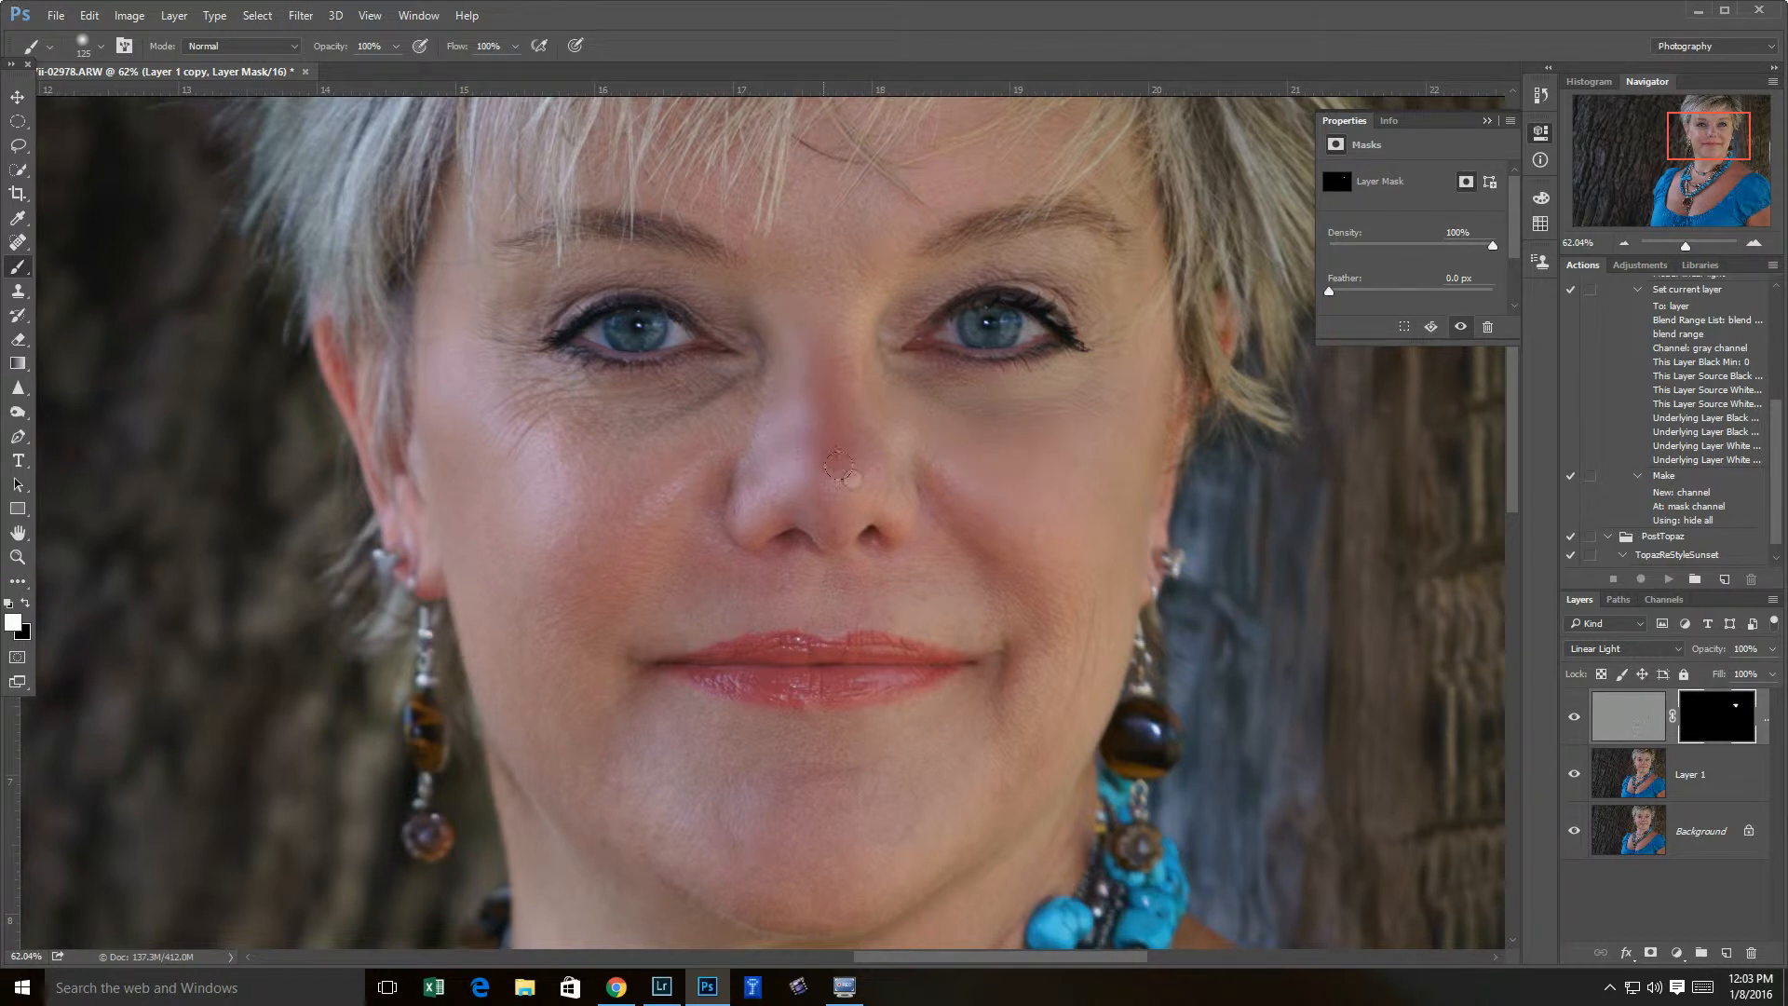
pyautogui.moveTo(941, 167)
pyautogui.mouseDown()
pyautogui.moveTo(934, 187)
pyautogui.moveTo(820, 214)
pyautogui.mouseUp()
pyautogui.moveTo(692, 375)
pyautogui.mouseDown()
pyautogui.moveTo(535, 402)
pyautogui.moveTo(666, 419)
pyautogui.moveTo(577, 421)
pyautogui.moveTo(624, 523)
pyautogui.mouseUp()
pyautogui.moveTo(690, 571); pyautogui.dragTo(674, 494)
# - Paint the mask white over the right cheek, chin, jaw, left temple, eyelids and forehead, keeping clear of eyes and lips
pyautogui.moveTo(939, 477); pyautogui.dragTo(1000, 565)
pyautogui.moveTo(715, 718)
pyautogui.mouseDown()
pyautogui.moveTo(888, 722)
pyautogui.moveTo(938, 700)
pyautogui.moveTo(839, 745)
pyautogui.moveTo(989, 740)
pyautogui.moveTo(997, 625)
pyautogui.moveTo(1013, 678)
pyautogui.moveTo(1060, 623)
pyautogui.mouseUp()
pyautogui.moveTo(997, 743); pyautogui.dragTo(877, 795)
pyautogui.moveTo(558, 725)
pyautogui.mouseDown()
pyautogui.moveTo(724, 874)
pyautogui.moveTo(794, 881)
pyautogui.moveTo(711, 849)
pyautogui.moveTo(681, 628)
pyautogui.moveTo(582, 510)
pyautogui.moveTo(519, 386)
pyautogui.mouseUp()
pyautogui.moveTo(536, 290)
pyautogui.mouseDown()
pyautogui.moveTo(594, 267)
pyautogui.moveTo(696, 281)
pyautogui.moveTo(551, 279)
pyautogui.moveTo(505, 315)
pyautogui.moveTo(605, 286)
pyautogui.moveTo(844, 278)
pyautogui.moveTo(755, 285)
pyautogui.moveTo(755, 314)
pyautogui.moveTo(905, 306)
pyautogui.mouseUp()
pyautogui.click(900, 307)
pyautogui.click(809, 298)
pyautogui.click(441, 254)
# - Enlarge the brush to 90 and paint the mask white over the neck skin below the chin
pyautogui.moveTo(634, 721)
pyautogui.mouseDown()
pyautogui.moveTo(595, 407)
pyautogui.moveTo(667, 338)
pyautogui.mouseUp()
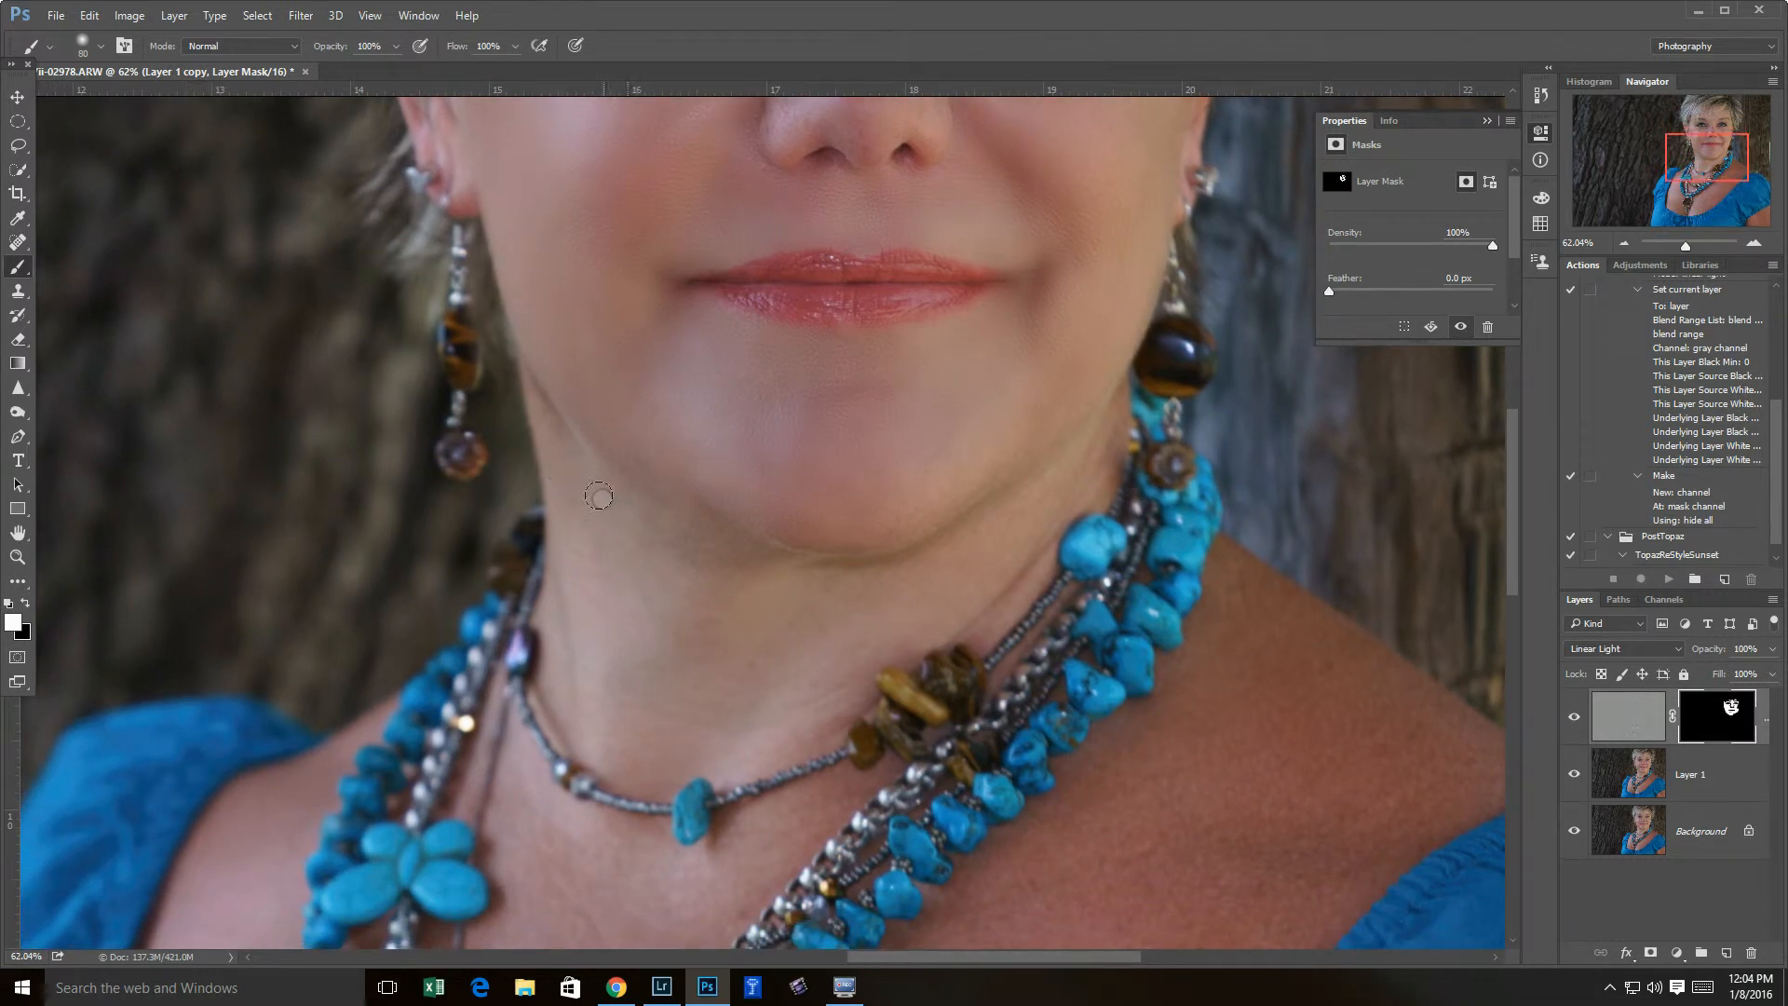
pyautogui.press(']')
pyautogui.press(']')
pyautogui.press(']')
pyautogui.moveTo(560, 424); pyautogui.dragTo(589, 457)
pyautogui.moveTo(1091, 265)
pyautogui.mouseDown()
pyautogui.moveTo(1053, 388)
pyautogui.moveTo(1069, 461)
pyautogui.mouseUp()
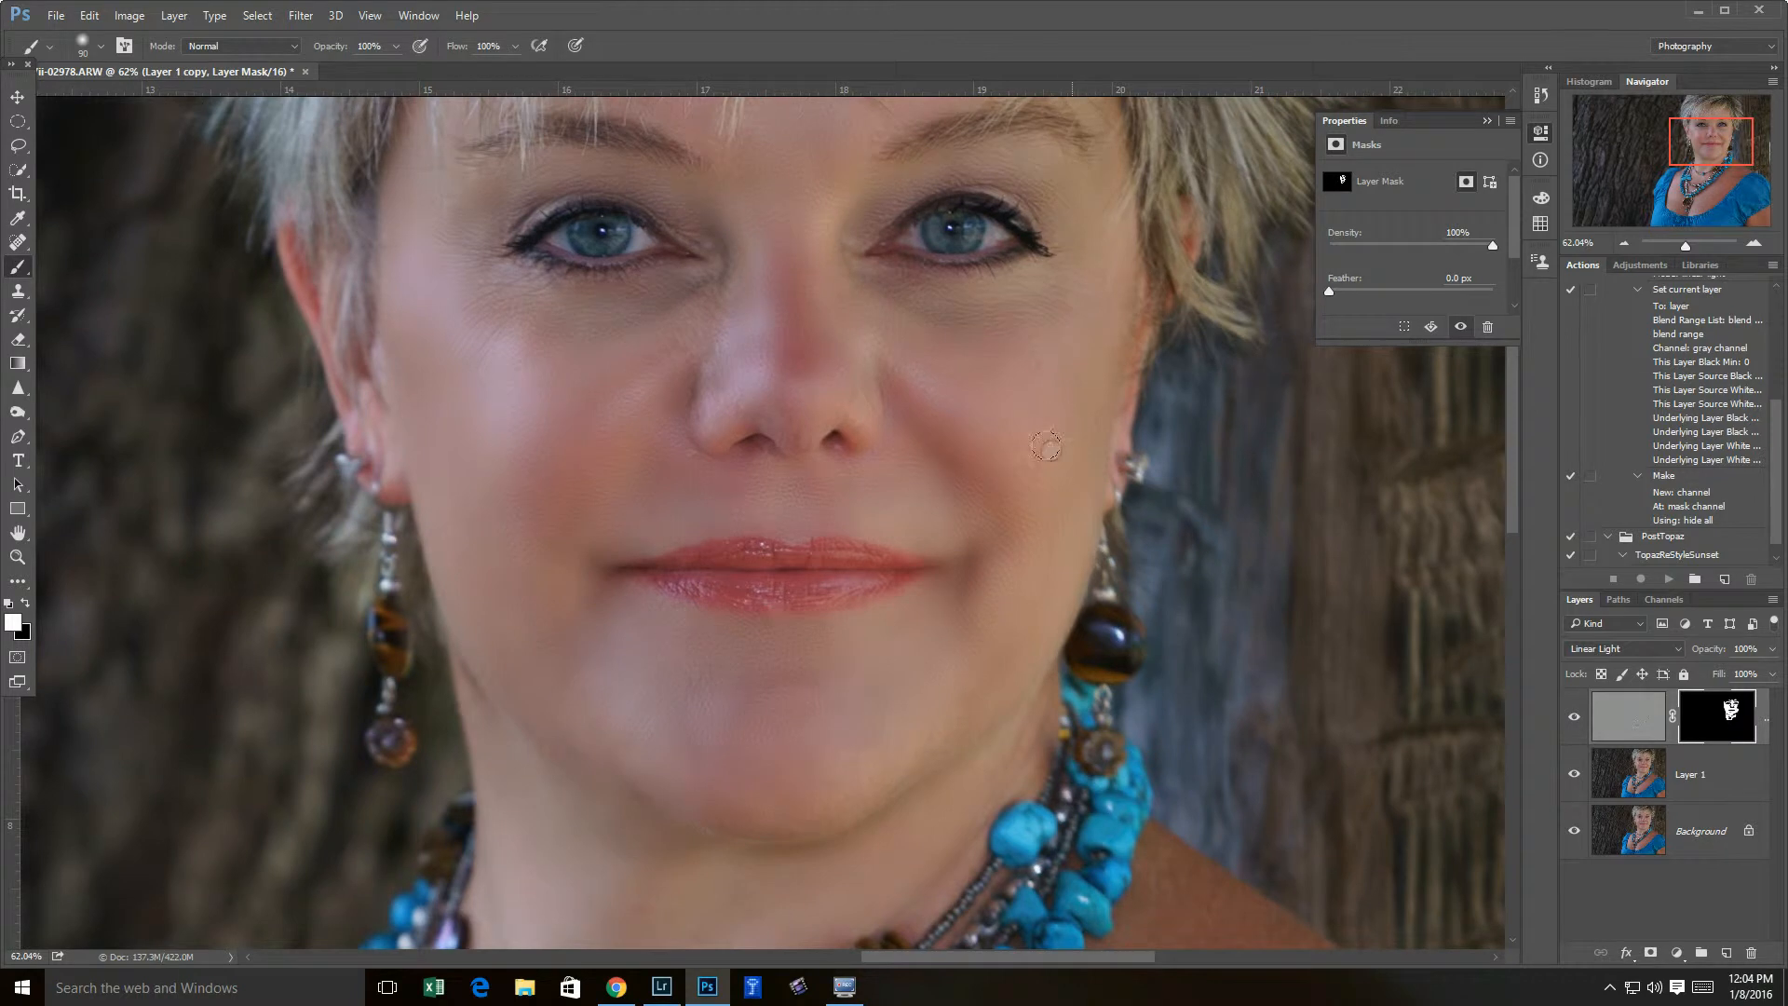
# - Display the mask overlay and paint white over the missed patches on the right cheek, chin, jaw and neck
pyautogui.press('\\')
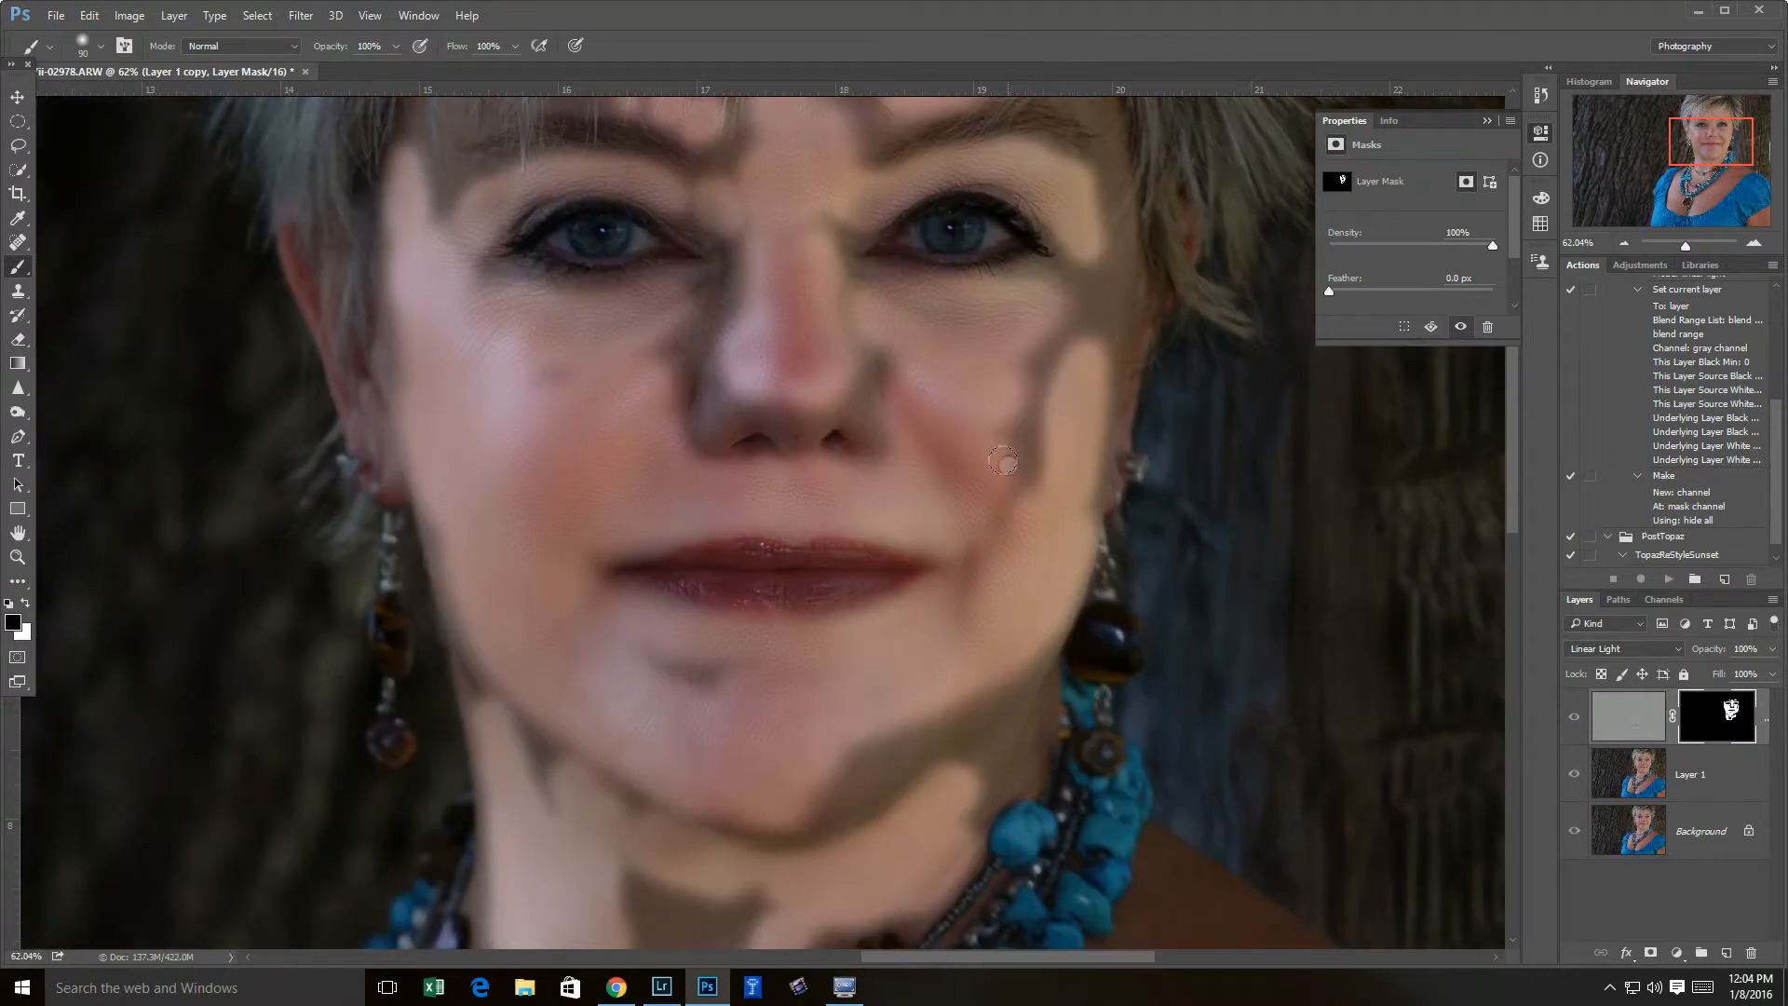
pyautogui.moveTo(1043, 350)
pyautogui.mouseDown()
pyautogui.moveTo(1025, 433)
pyautogui.moveTo(1048, 372)
pyautogui.mouseUp()
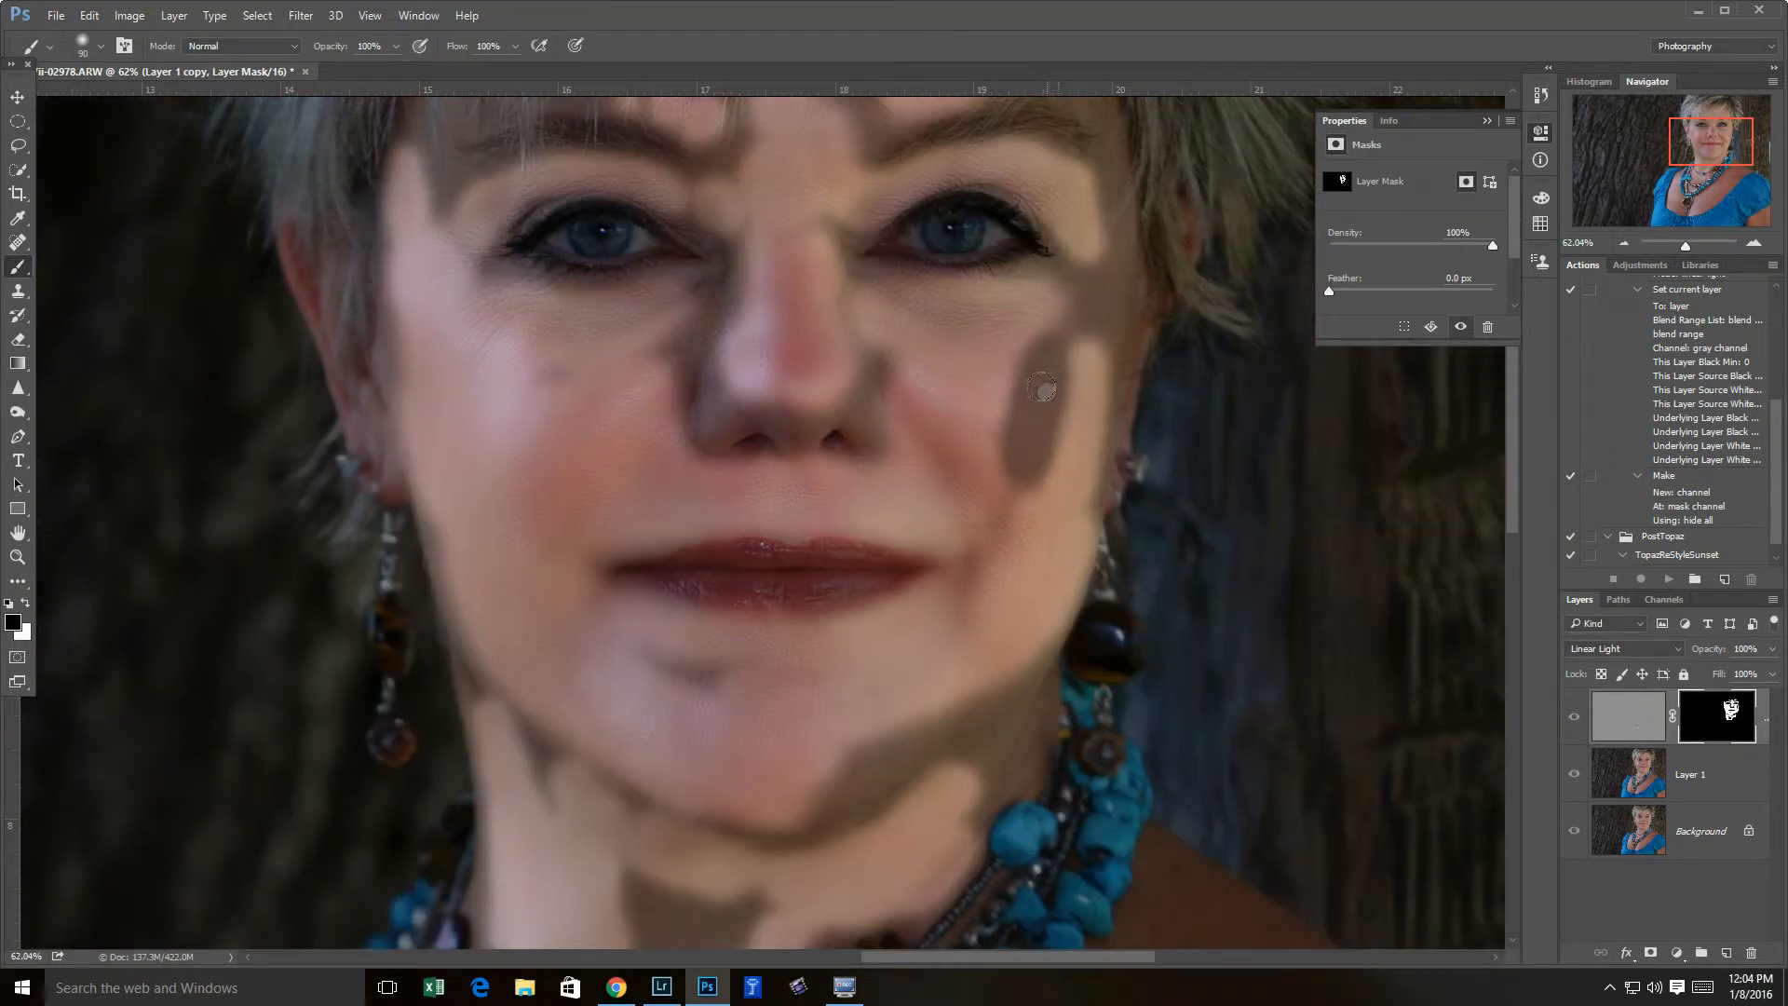
pyautogui.click(25, 603)
pyautogui.moveTo(1051, 371)
pyautogui.mouseDown()
pyautogui.moveTo(1019, 376)
pyautogui.moveTo(1062, 410)
pyautogui.moveTo(1090, 298)
pyautogui.moveTo(1132, 308)
pyautogui.mouseUp()
pyautogui.moveTo(933, 704)
pyautogui.mouseDown()
pyautogui.moveTo(871, 777)
pyautogui.moveTo(824, 782)
pyautogui.mouseUp()
pyautogui.moveTo(716, 720)
pyautogui.mouseDown()
pyautogui.moveTo(682, 665)
pyautogui.moveTo(644, 686)
pyautogui.mouseUp()
pyautogui.moveTo(547, 772)
pyautogui.mouseDown()
pyautogui.moveTo(660, 893)
pyautogui.moveTo(718, 908)
pyautogui.moveTo(649, 918)
pyautogui.mouseUp()
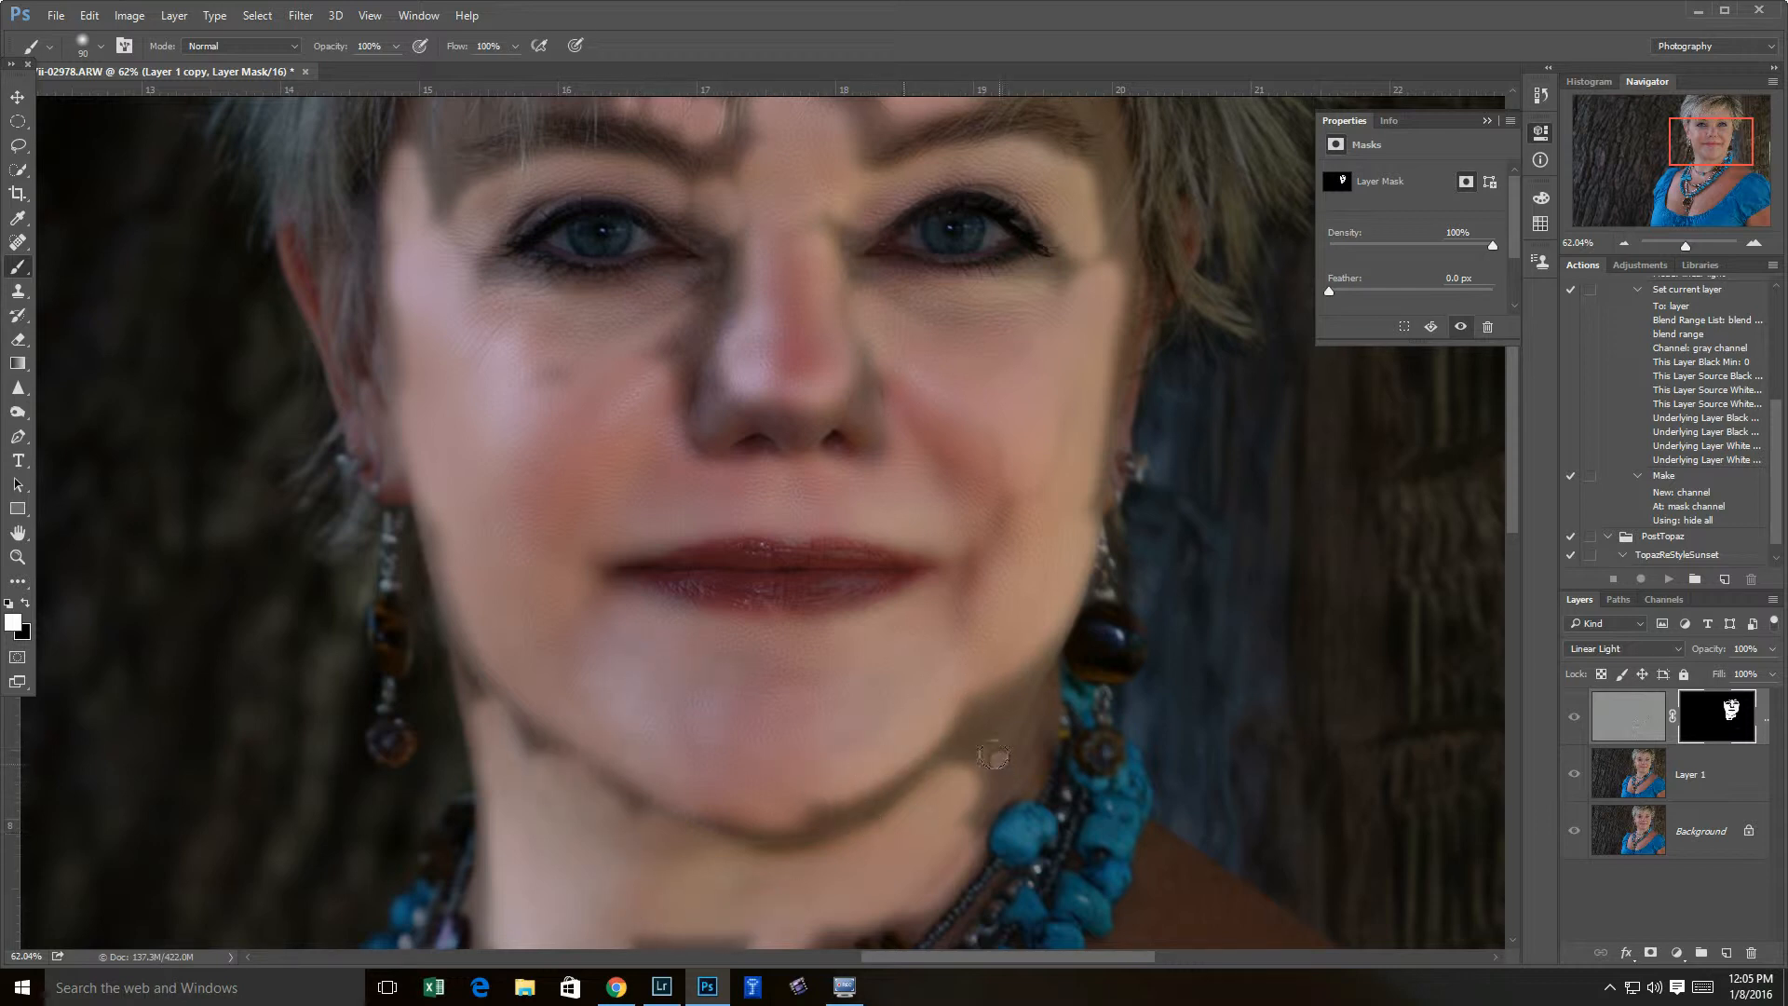
pyautogui.moveTo(870, 870); pyautogui.dragTo(1028, 637)
pyautogui.moveTo(830, 733)
pyautogui.mouseDown()
pyautogui.moveTo(778, 742)
pyautogui.moveTo(825, 723)
pyautogui.moveTo(890, 730)
pyautogui.moveTo(760, 768)
pyautogui.moveTo(638, 742)
pyautogui.moveTo(717, 799)
pyautogui.moveTo(775, 782)
pyautogui.mouseUp()
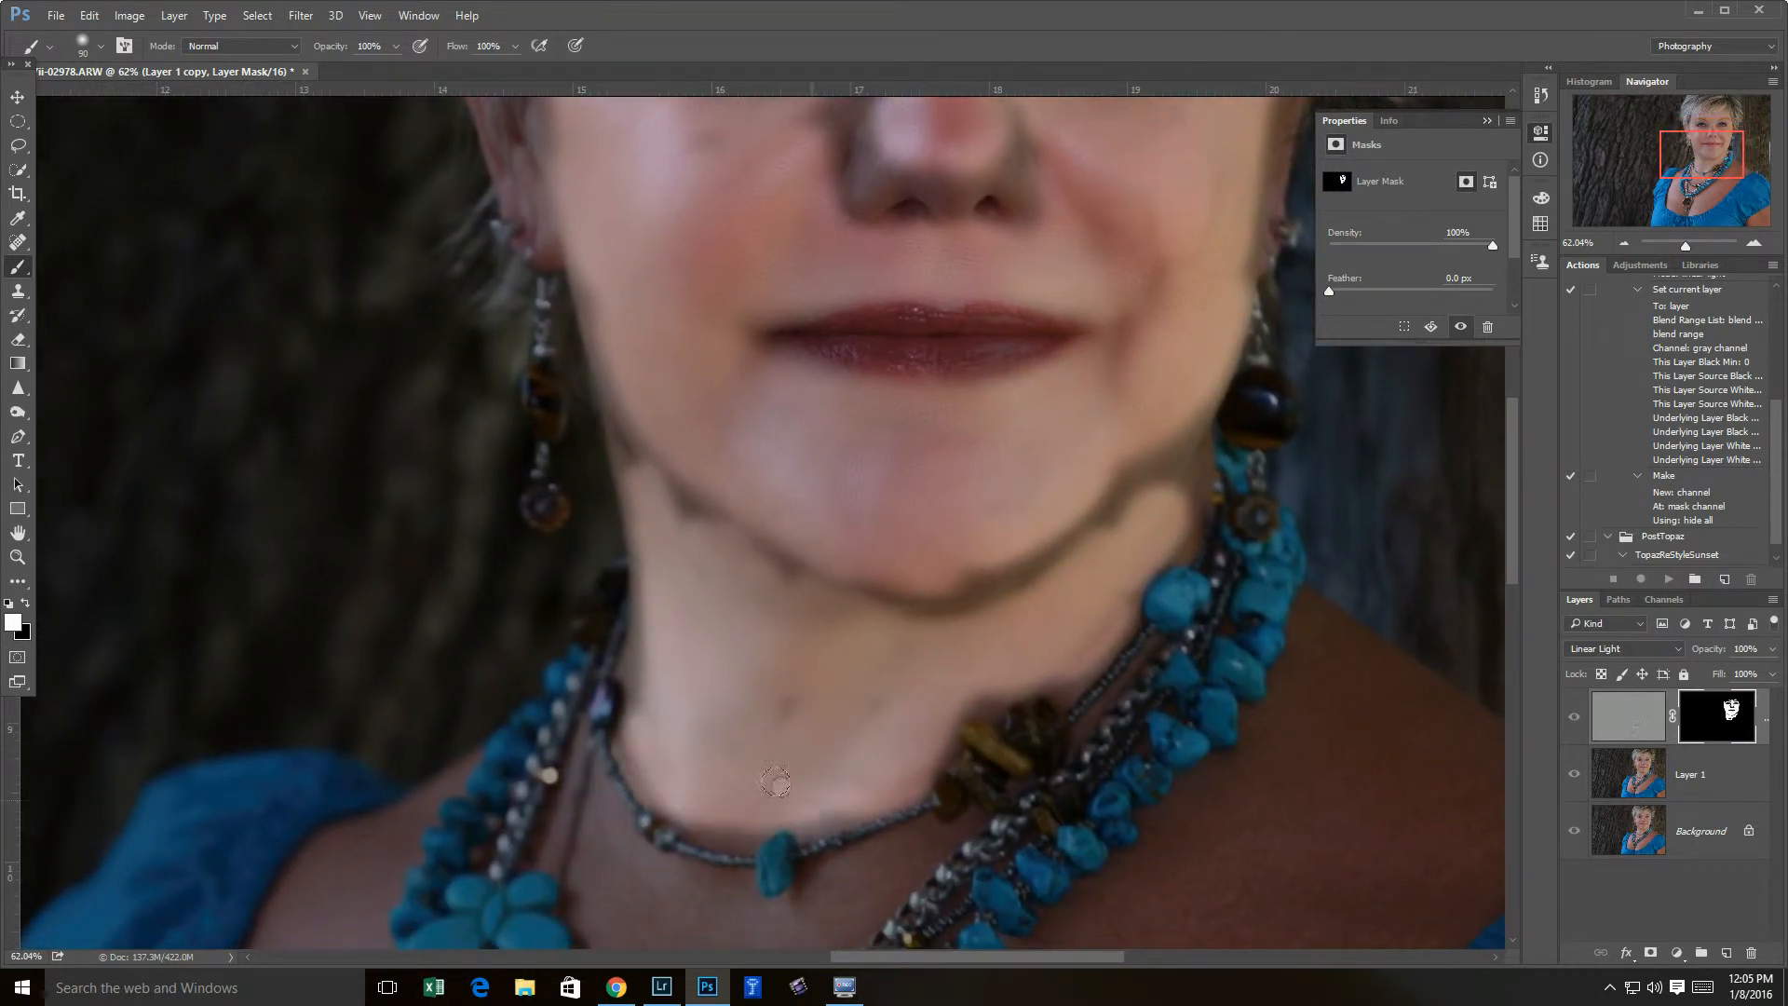
# - Enlarge the brush to 600 and paint the mask white over the broad chest and shoulder area right of the necklaces
pyautogui.moveTo(1205, 867)
pyautogui.mouseDown()
pyautogui.moveTo(1098, 703)
pyautogui.moveTo(1111, 508)
pyautogui.moveTo(1055, 684)
pyautogui.moveTo(1218, 539)
pyautogui.moveTo(966, 798)
pyautogui.moveTo(819, 870)
pyautogui.moveTo(922, 829)
pyautogui.mouseUp()
pyautogui.press(']')
pyautogui.press(']')
pyautogui.press(']')
pyautogui.press(']')
pyautogui.press(']')
pyautogui.press(']')
pyautogui.press(']')
pyautogui.press(']')
pyautogui.press(']')
pyautogui.press(']')
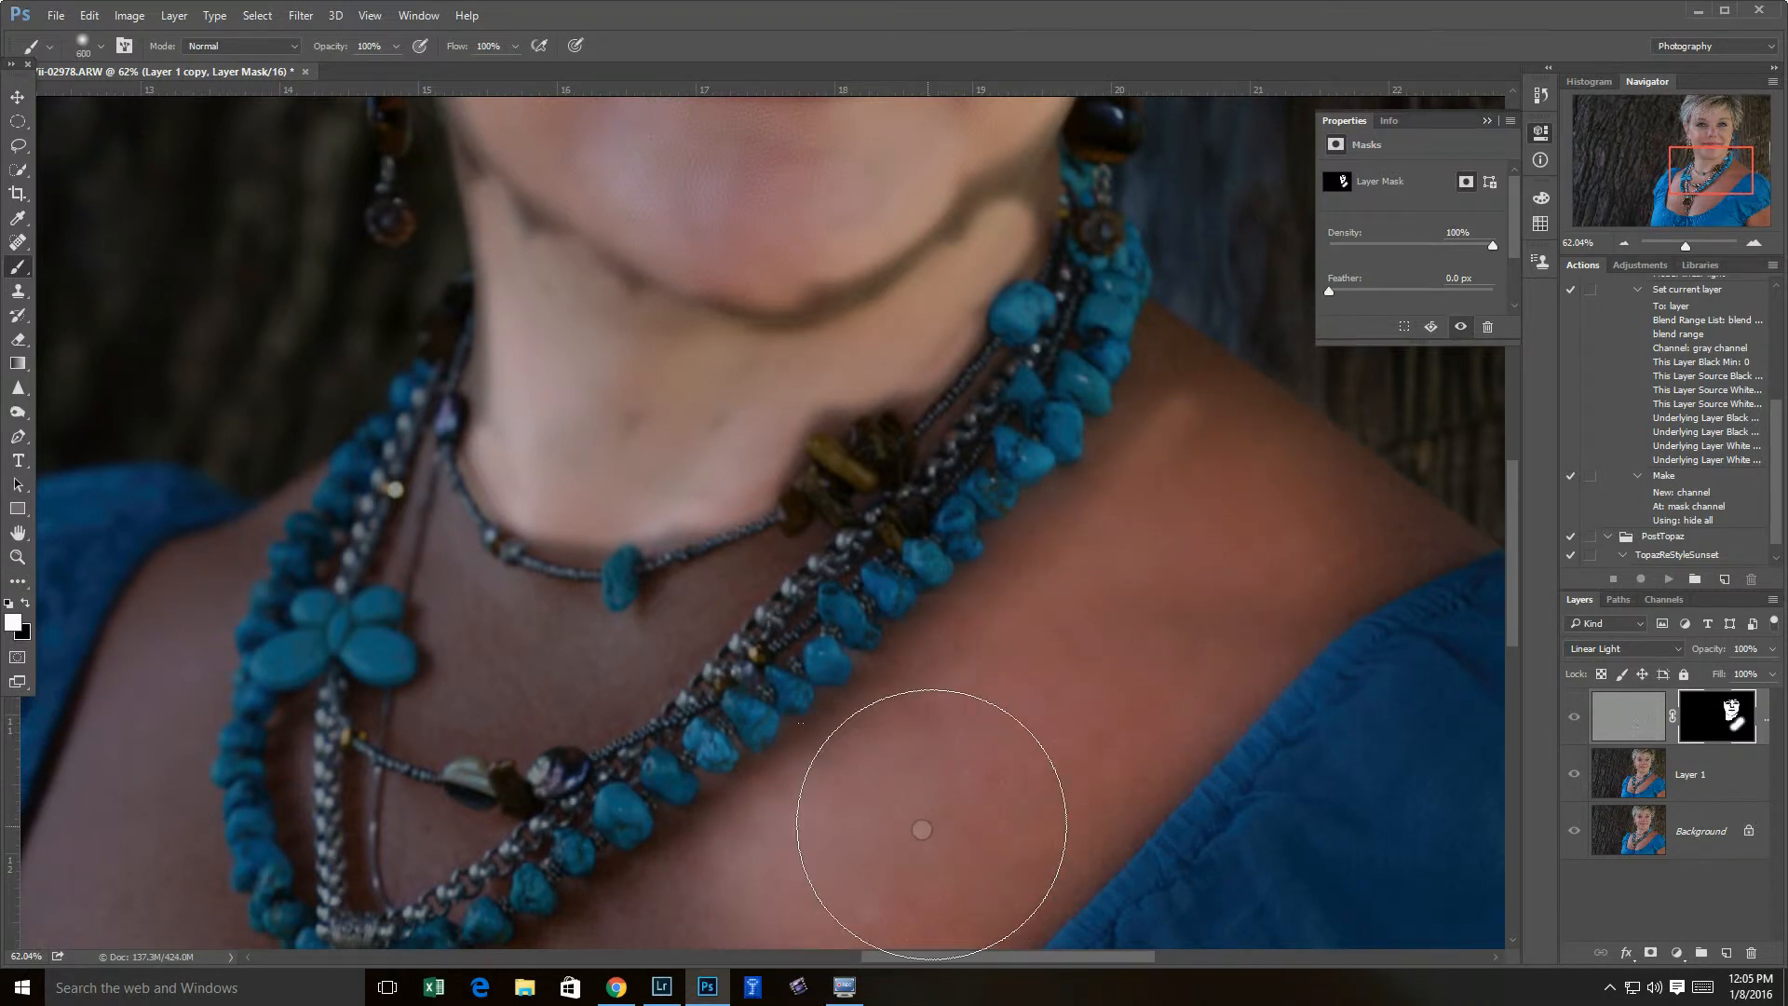
pyautogui.moveTo(986, 778); pyautogui.dragTo(1085, 639)
pyautogui.moveTo(851, 840); pyautogui.dragTo(822, 841)
# - Reduce the brush to 150 and paint the mask white over the left chest and the skin between the necklaces
pyautogui.press('[')
pyautogui.press('[')
pyautogui.press('[')
pyautogui.press('[')
pyautogui.press('[')
pyautogui.press('[')
pyautogui.press('[')
pyautogui.moveTo(402, 410)
pyautogui.mouseDown()
pyautogui.moveTo(413, 367)
pyautogui.moveTo(450, 278)
pyautogui.moveTo(349, 563)
pyautogui.moveTo(354, 475)
pyautogui.moveTo(382, 490)
pyautogui.moveTo(425, 578)
pyautogui.moveTo(366, 652)
pyautogui.moveTo(302, 668)
pyautogui.moveTo(334, 899)
pyautogui.moveTo(386, 909)
pyautogui.moveTo(469, 783)
pyautogui.moveTo(464, 735)
pyautogui.moveTo(395, 768)
pyautogui.moveTo(390, 720)
pyautogui.moveTo(467, 814)
pyautogui.moveTo(477, 904)
pyautogui.mouseUp()
pyautogui.moveTo(392, 818); pyautogui.dragTo(529, 594)
pyautogui.moveTo(727, 325)
pyautogui.mouseDown()
pyautogui.moveTo(718, 408)
pyautogui.moveTo(796, 436)
pyautogui.moveTo(929, 348)
pyautogui.moveTo(897, 371)
pyautogui.moveTo(780, 375)
pyautogui.moveTo(811, 357)
pyautogui.moveTo(721, 420)
pyautogui.moveTo(713, 455)
pyautogui.moveTo(800, 417)
pyautogui.moveTo(853, 356)
pyautogui.mouseUp()
pyautogui.moveTo(670, 551); pyautogui.dragTo(713, 557)
pyautogui.moveTo(924, 635)
pyautogui.mouseDown()
pyautogui.moveTo(845, 652)
pyautogui.moveTo(988, 531)
pyautogui.mouseUp()
# - Paint the mask white over the bare arm below the sleeve and return to the chest around the pendant
pyautogui.moveTo(1074, 711); pyautogui.dragTo(918, 543)
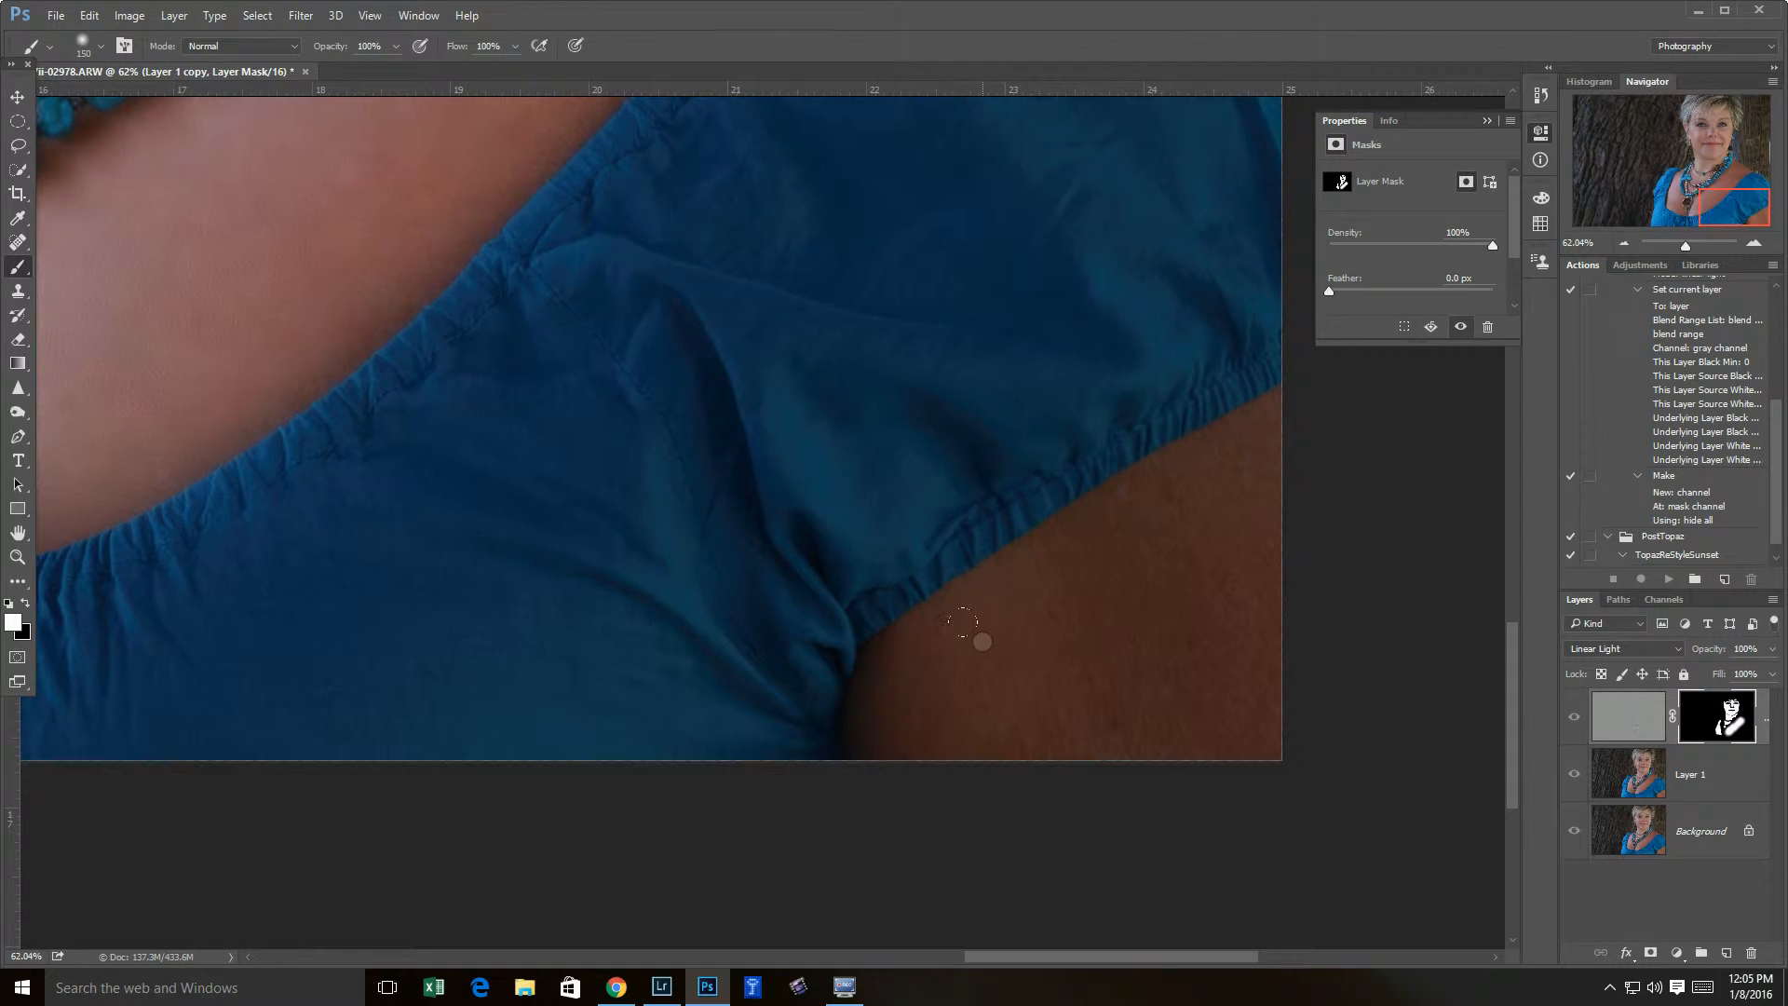
pyautogui.moveTo(970, 627)
pyautogui.mouseDown()
pyautogui.moveTo(931, 671)
pyautogui.moveTo(954, 697)
pyautogui.moveTo(1217, 711)
pyautogui.moveTo(1245, 459)
pyautogui.moveTo(1070, 567)
pyautogui.moveTo(1230, 543)
pyautogui.moveTo(919, 651)
pyautogui.moveTo(1138, 723)
pyautogui.moveTo(1062, 663)
pyautogui.mouseUp()
pyautogui.moveTo(320, 327)
pyautogui.mouseDown()
pyautogui.moveTo(459, 208)
pyautogui.moveTo(251, 329)
pyautogui.moveTo(667, 599)
pyautogui.moveTo(829, 596)
pyautogui.mouseUp()
pyautogui.moveTo(803, 487); pyautogui.dragTo(643, 615)
pyautogui.moveTo(466, 419); pyautogui.dragTo(472, 403)
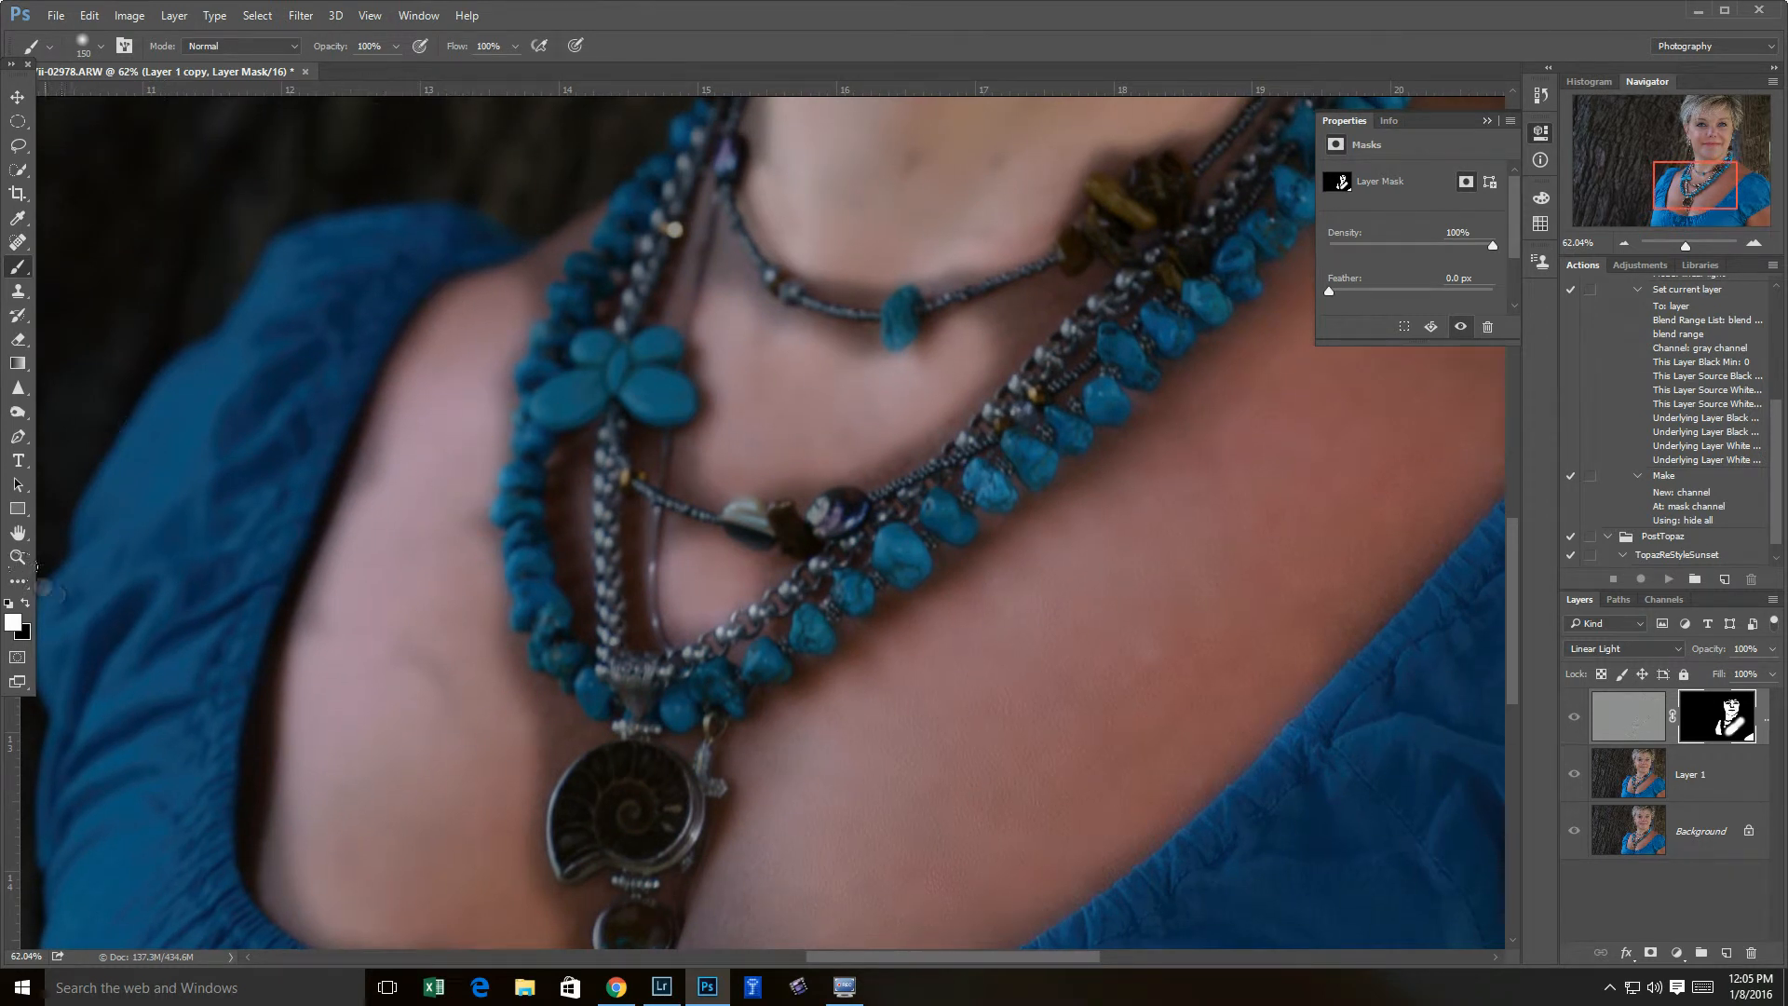
# - Viewing the whole portrait, dab white on the mask over missed spots on the shoulder, jaw, neck and lower chest
pyautogui.click(18, 556)
pyautogui.keyDown('alt'); pyautogui.click(778, 563); pyautogui.keyUp('alt')
pyautogui.keyDown('alt'); pyautogui.click(657, 574); pyautogui.keyUp('alt')
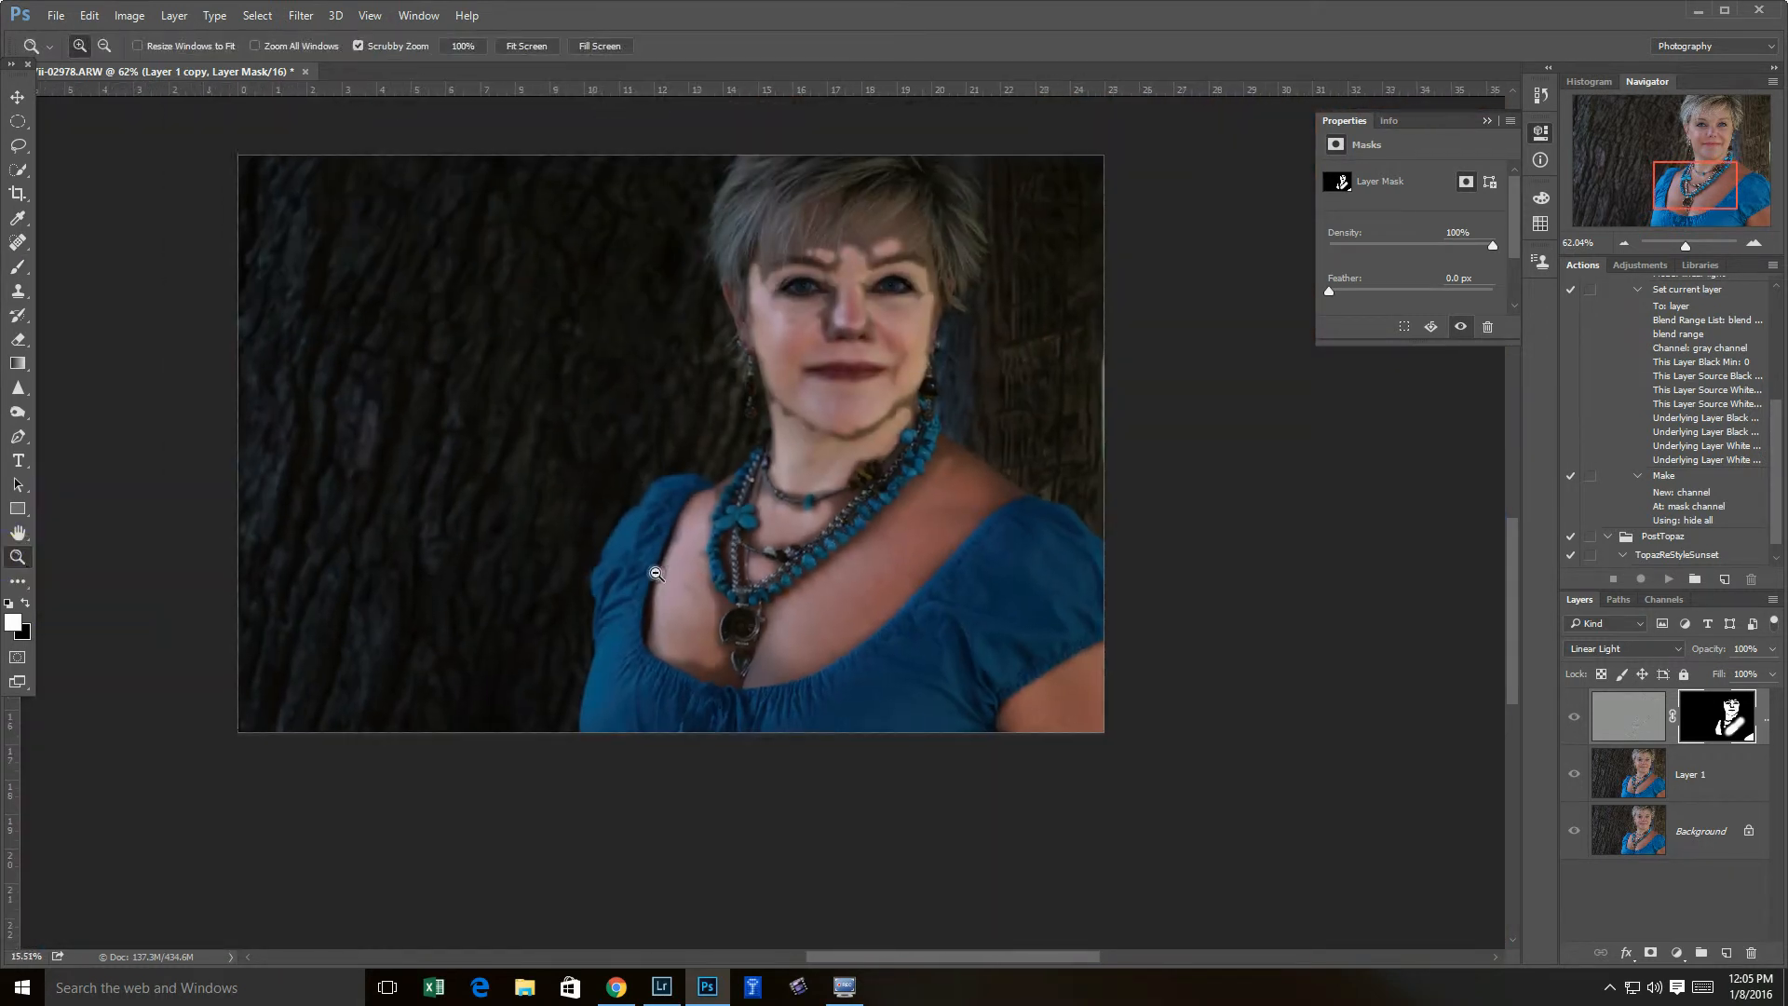
pyautogui.moveTo(656, 574); pyautogui.dragTo(660, 574)
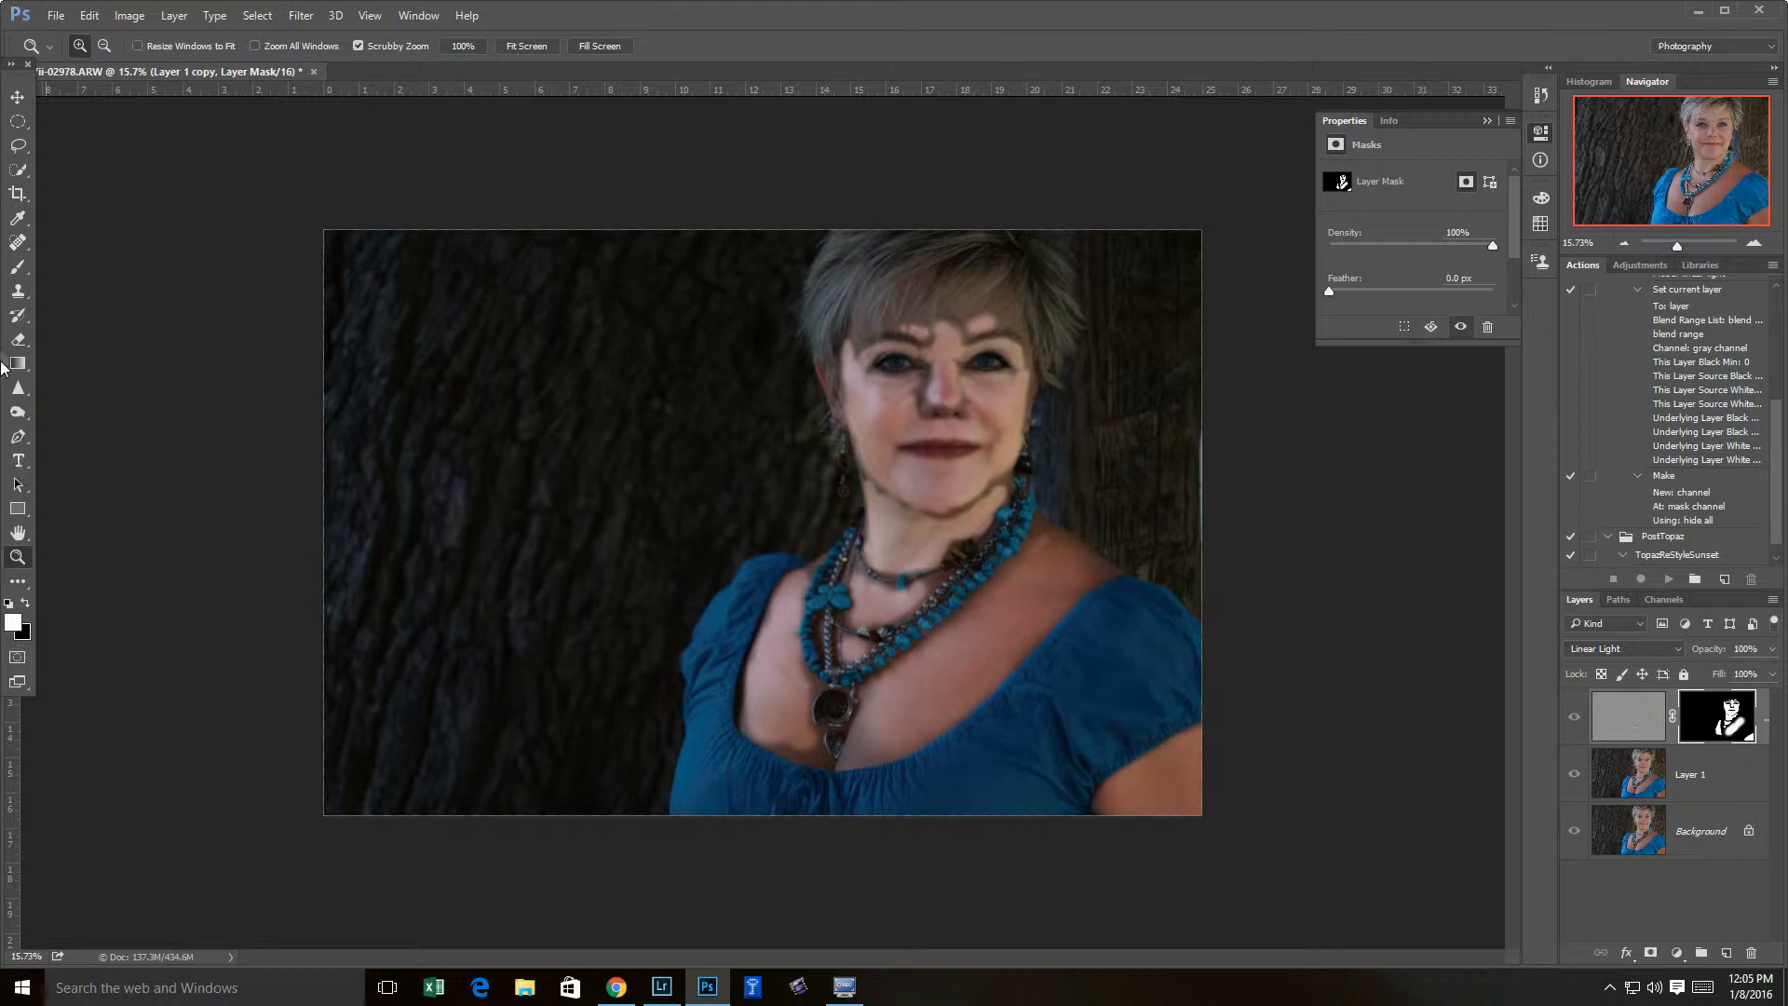
pyautogui.click(18, 267)
pyautogui.click(1046, 543)
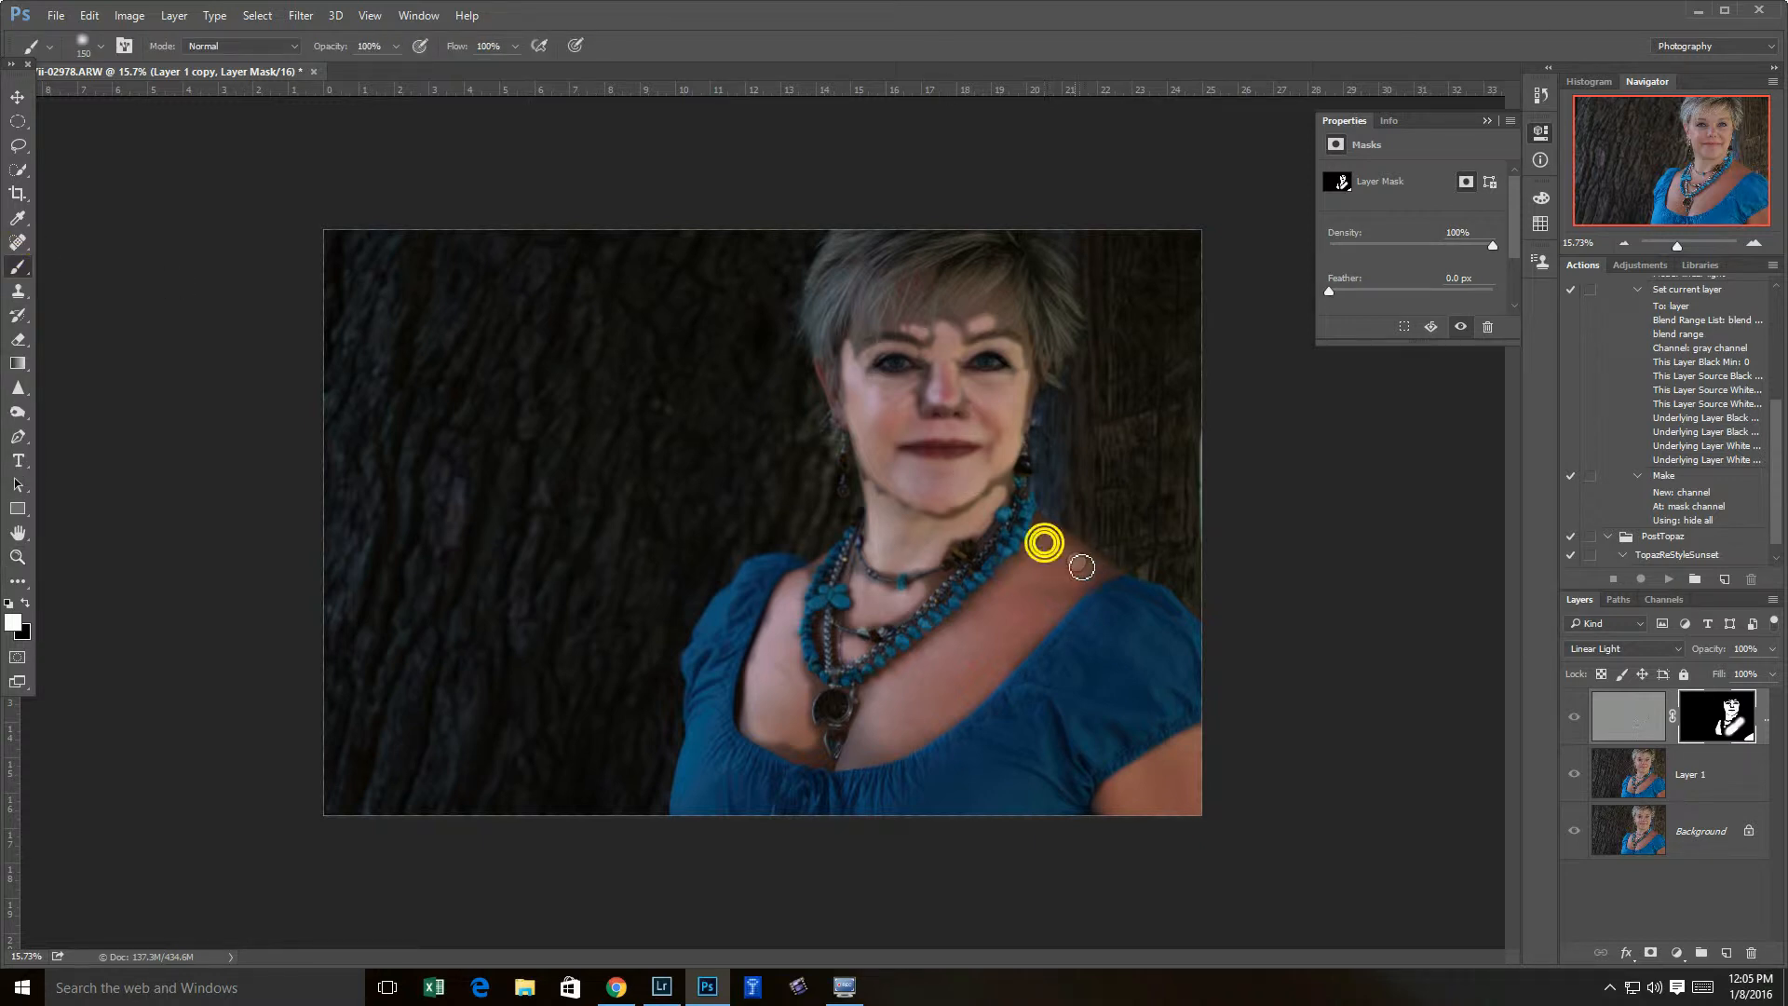
pyautogui.click(997, 484)
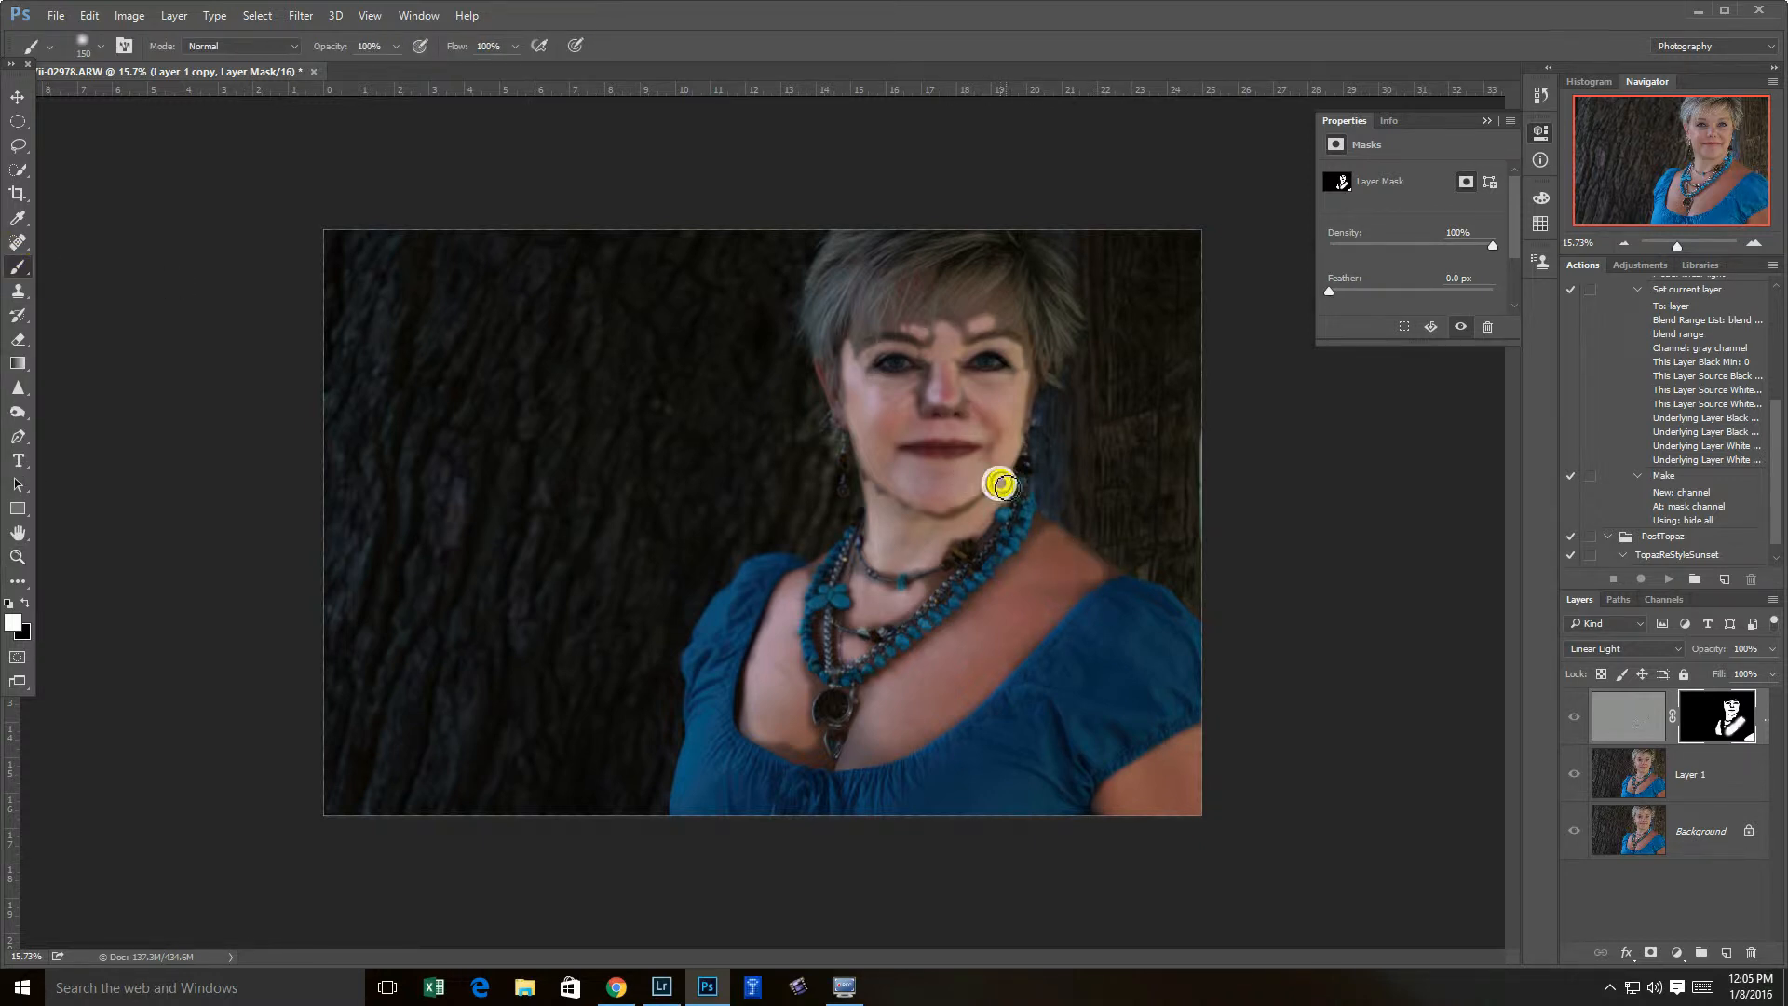
pyautogui.click(993, 504)
pyautogui.click(902, 548)
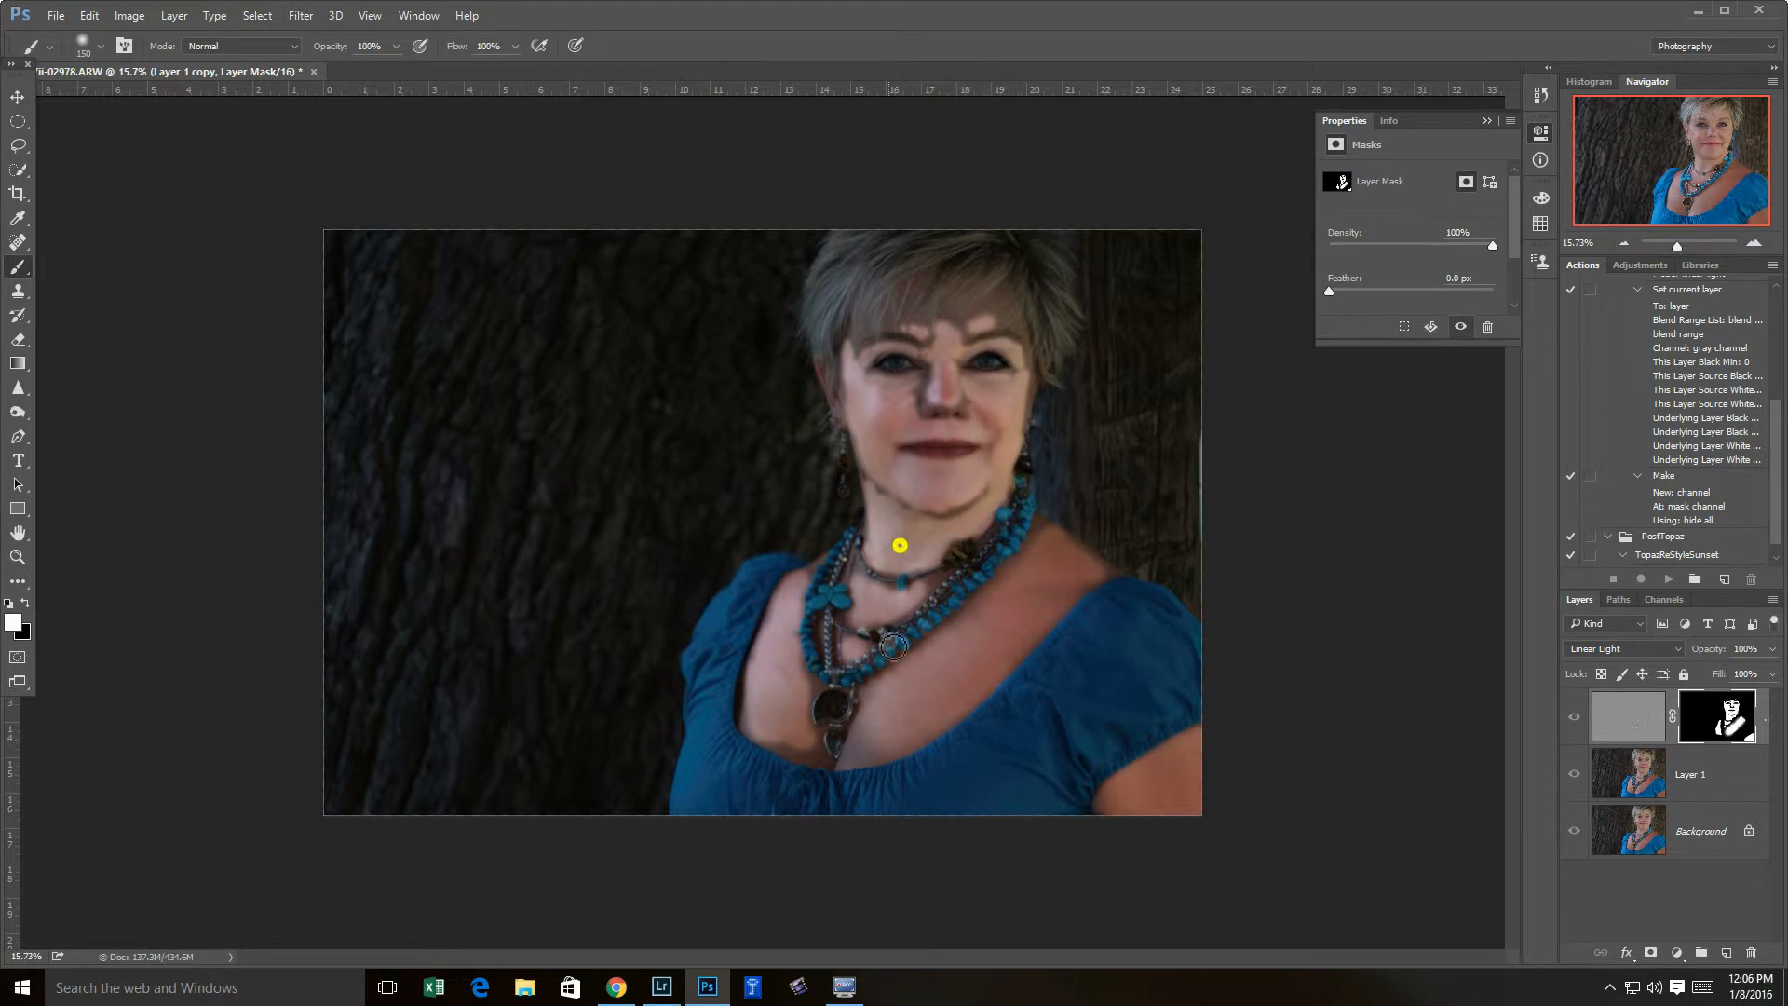
pyautogui.click(802, 747)
pyautogui.click(854, 742)
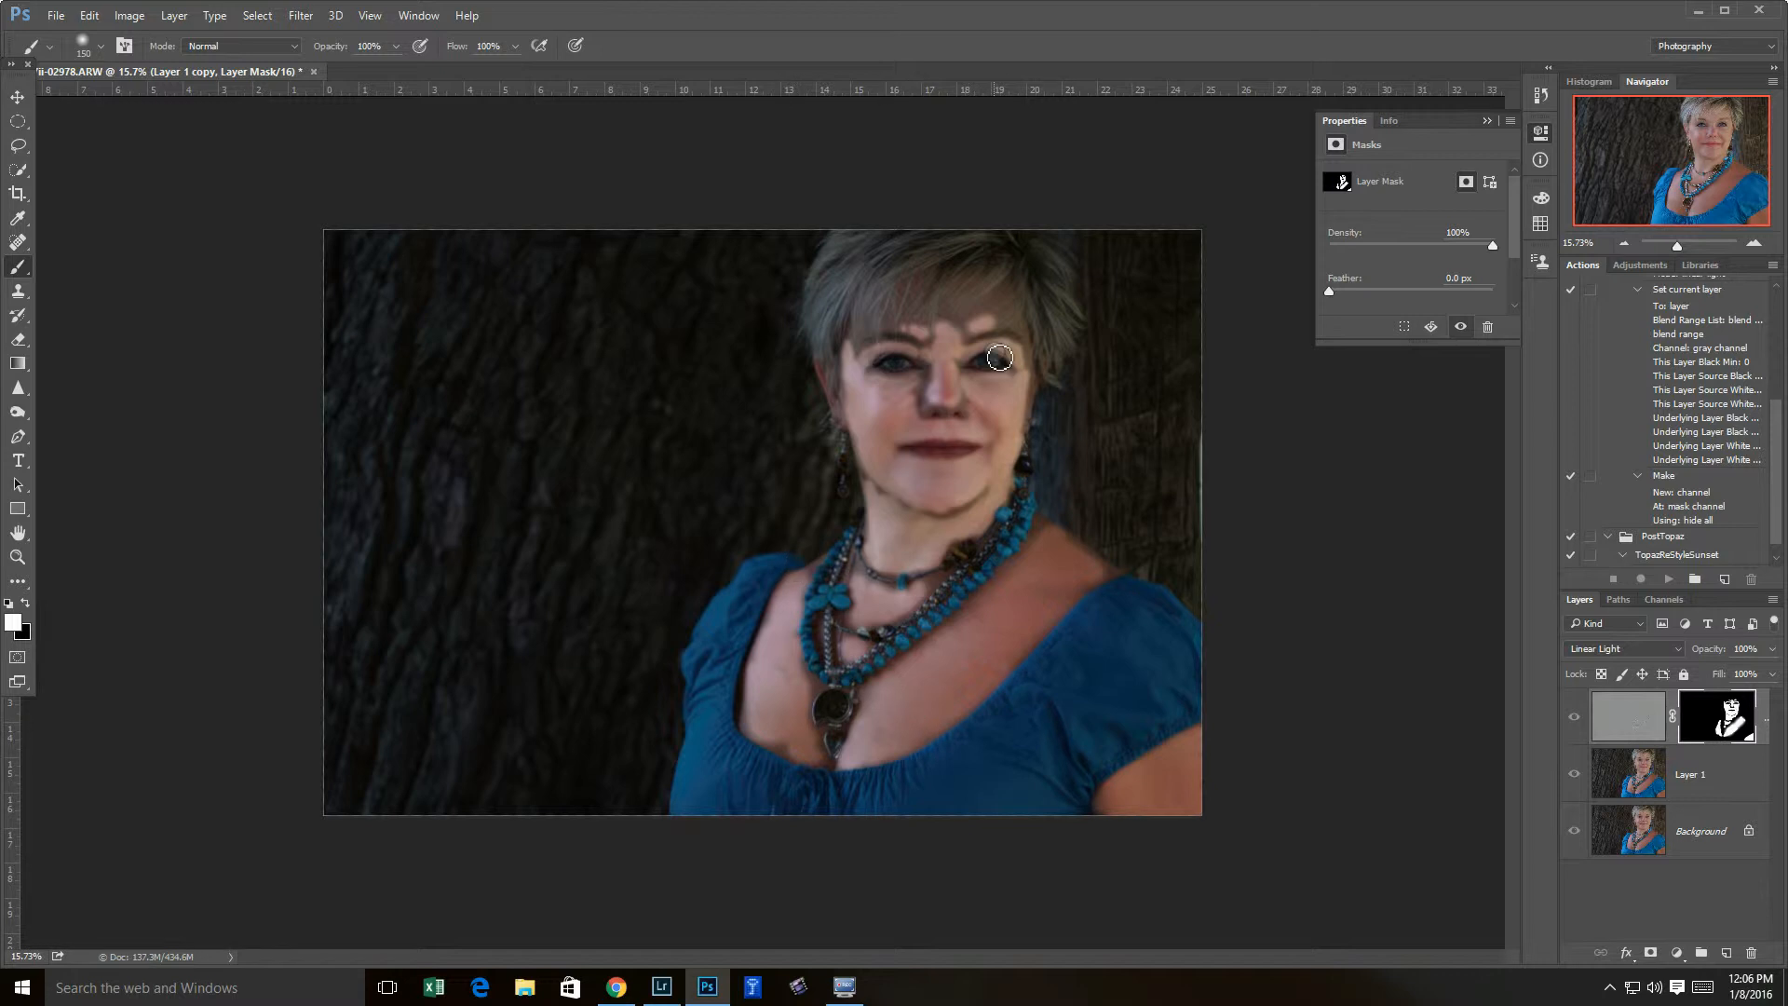
# - Reduce the brush to 60 and paint the mask white over missed forehead patches above the eyebrow on the image's right side
pyautogui.click(18, 556)
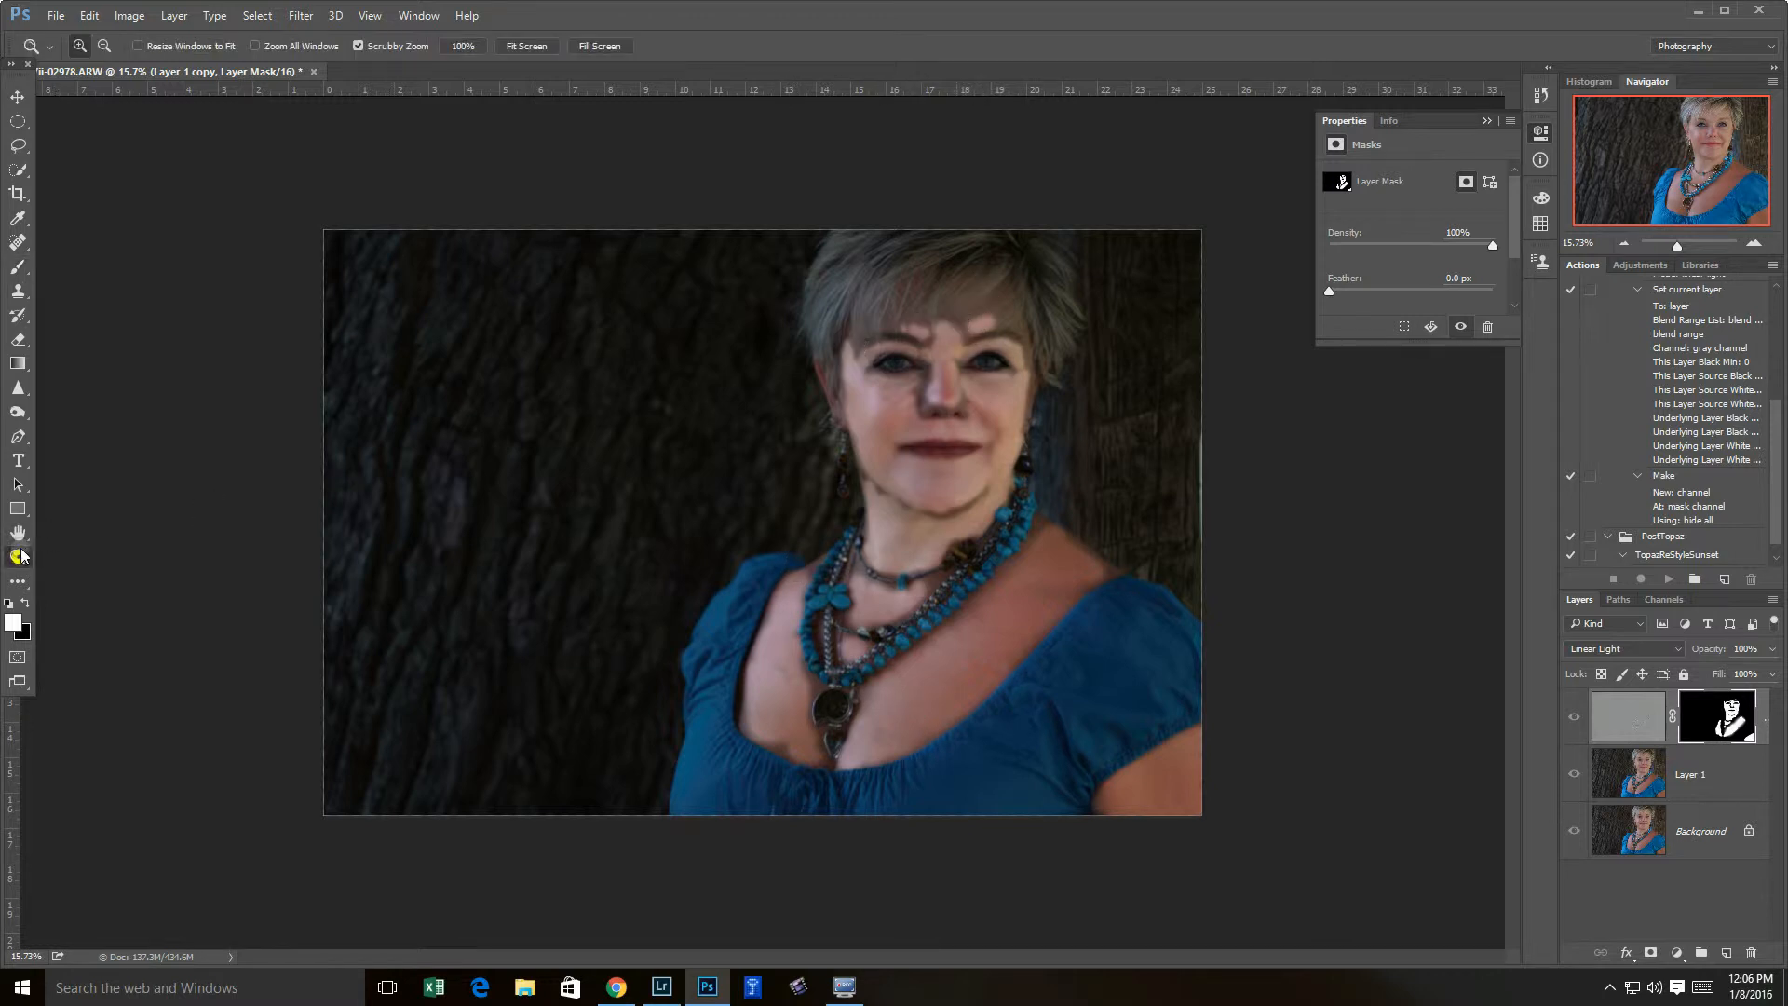
pyautogui.moveTo(952, 310); pyautogui.dragTo(1047, 260)
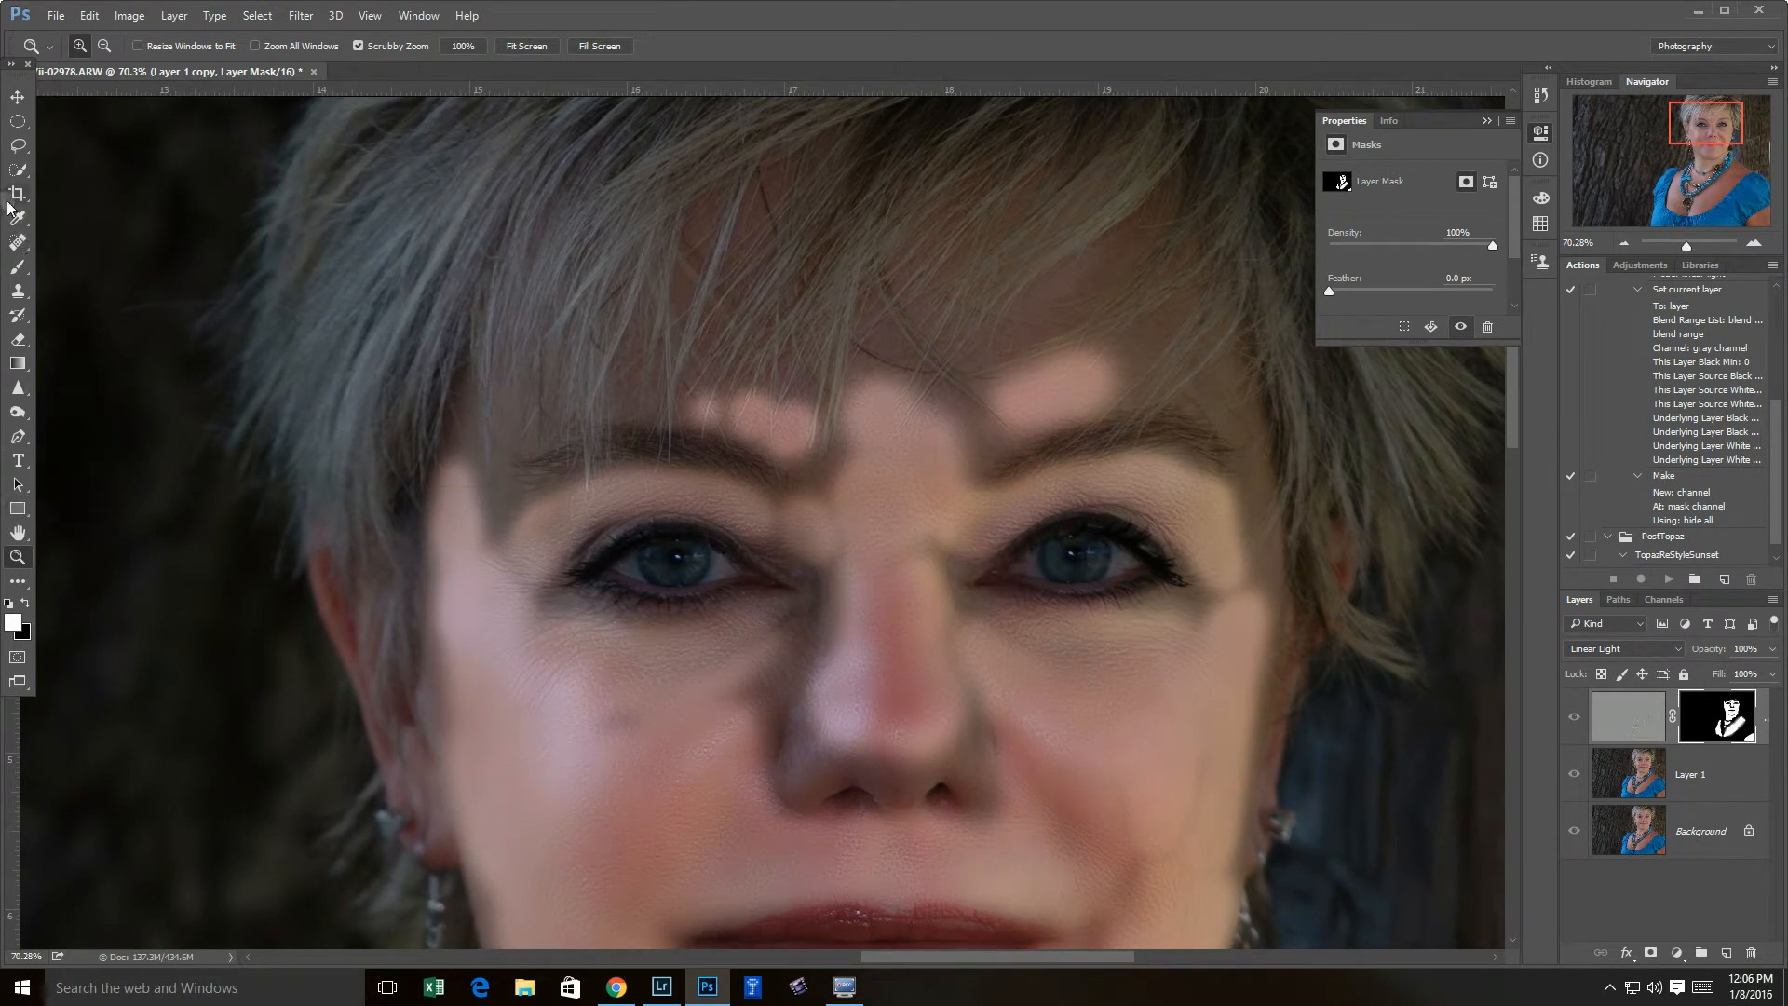
pyautogui.click(19, 267)
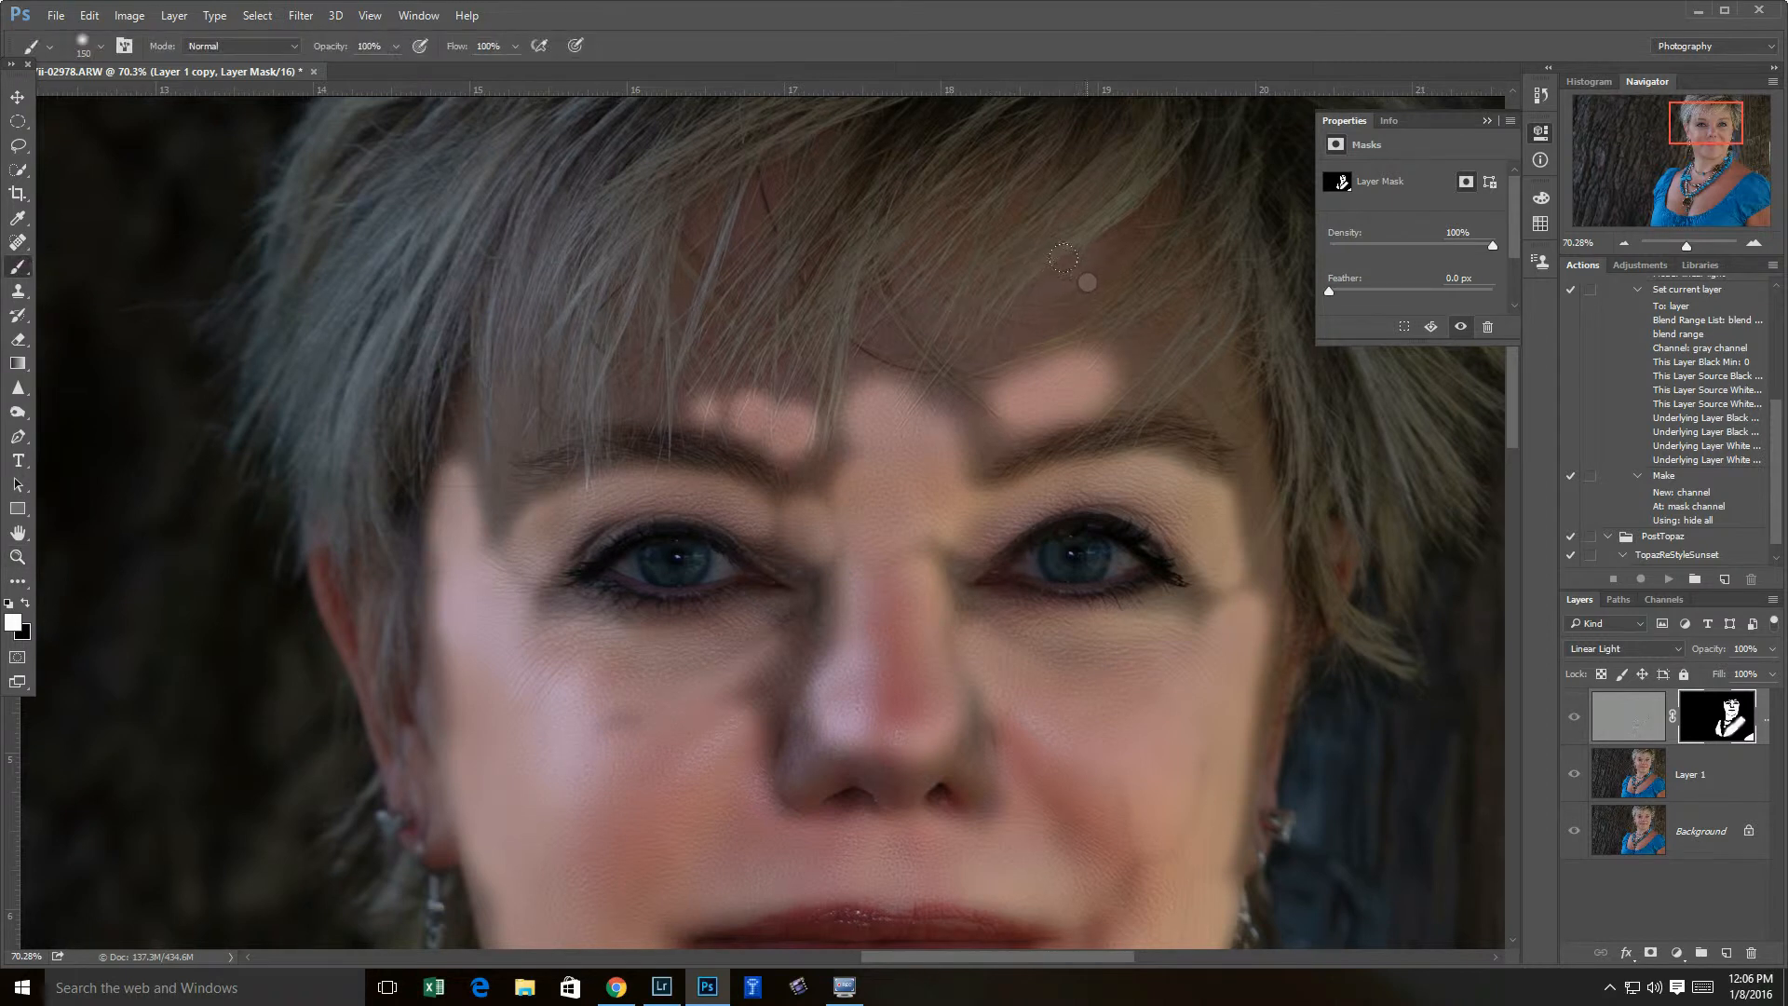
pyautogui.moveTo(1122, 246); pyautogui.dragTo(1055, 284)
pyautogui.click(1029, 324)
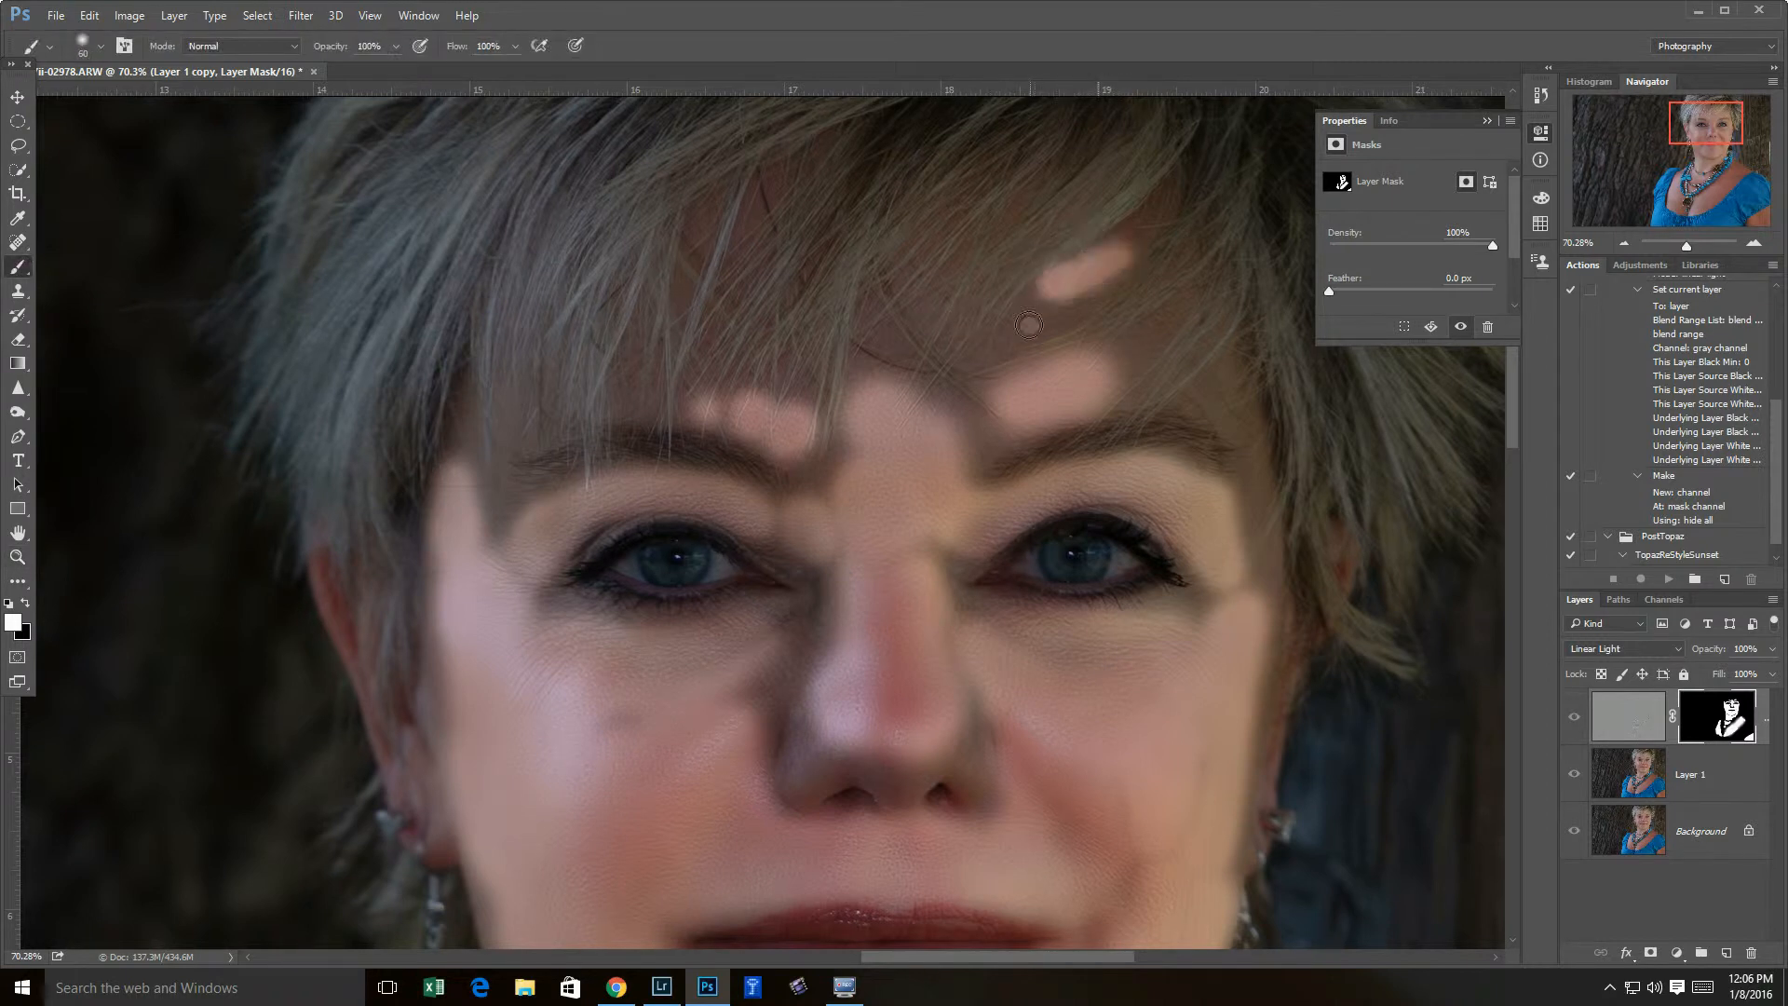
pyautogui.moveTo(1134, 354); pyautogui.dragTo(1172, 319)
# - Dab white on the mask over missed spots on the central and left forehead and beside both eyes, and hide the mask overlay
pyautogui.click(883, 341)
pyautogui.moveTo(939, 407); pyautogui.dragTo(958, 405)
pyautogui.click(632, 399)
pyautogui.click(500, 522)
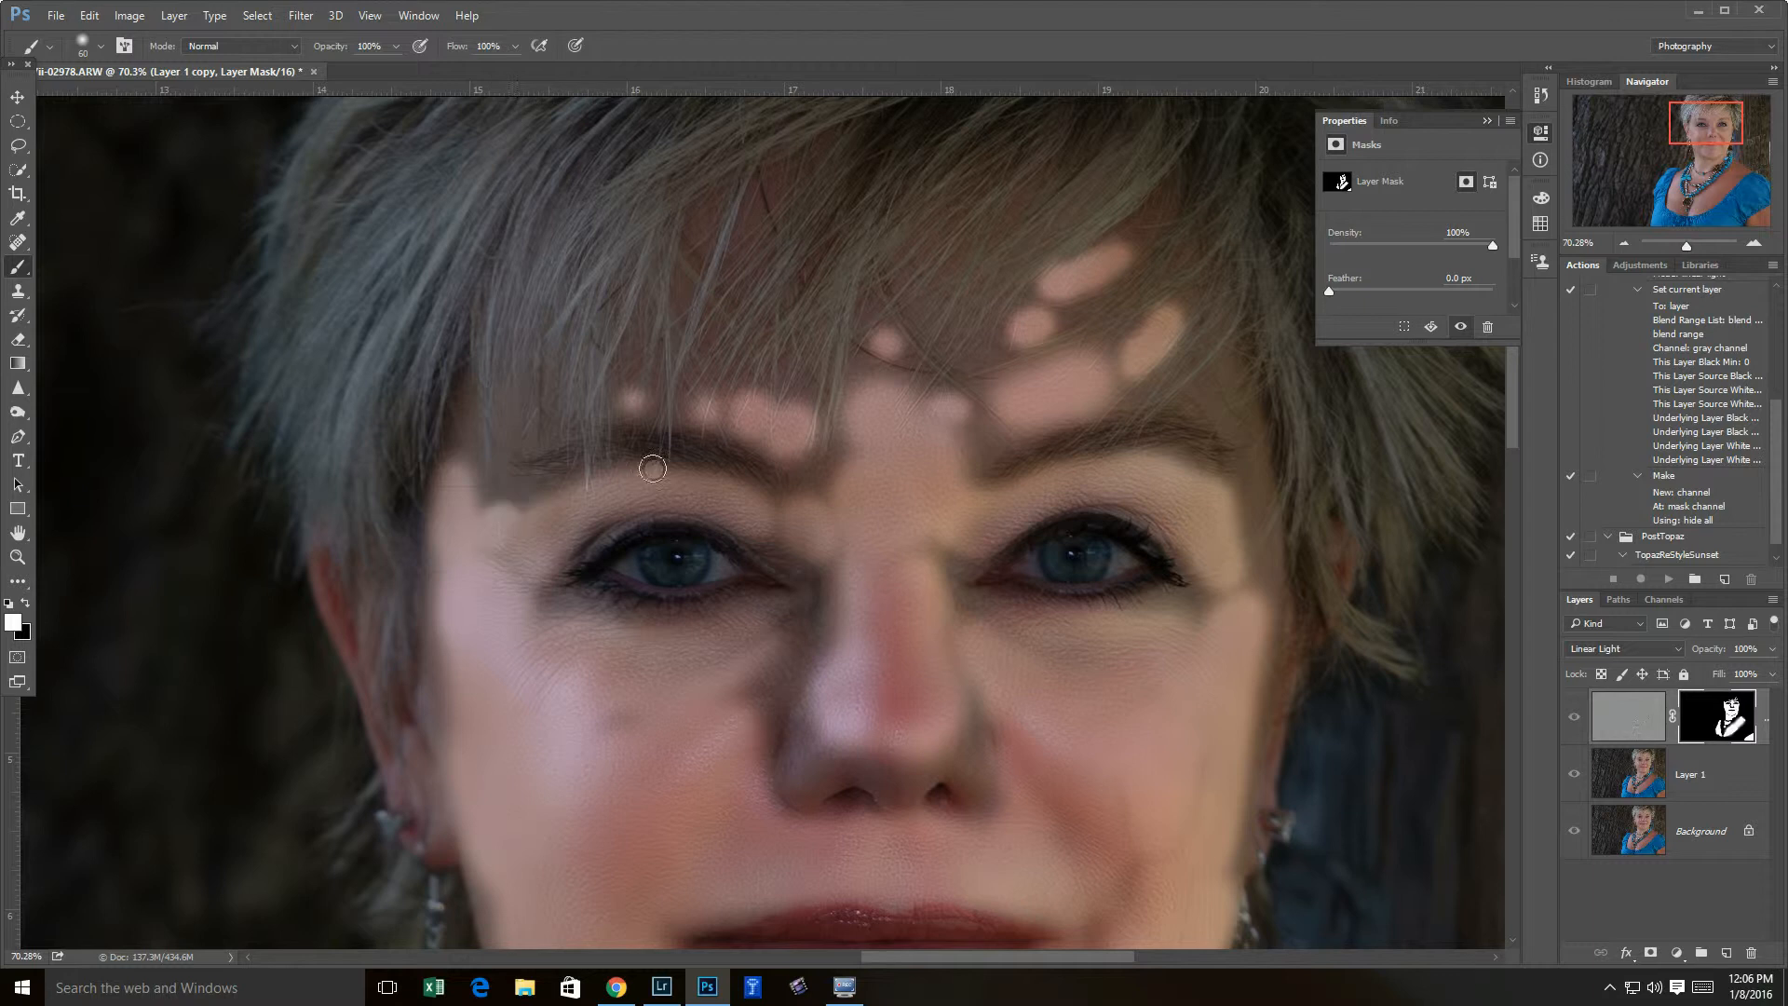
pyautogui.click(1210, 601)
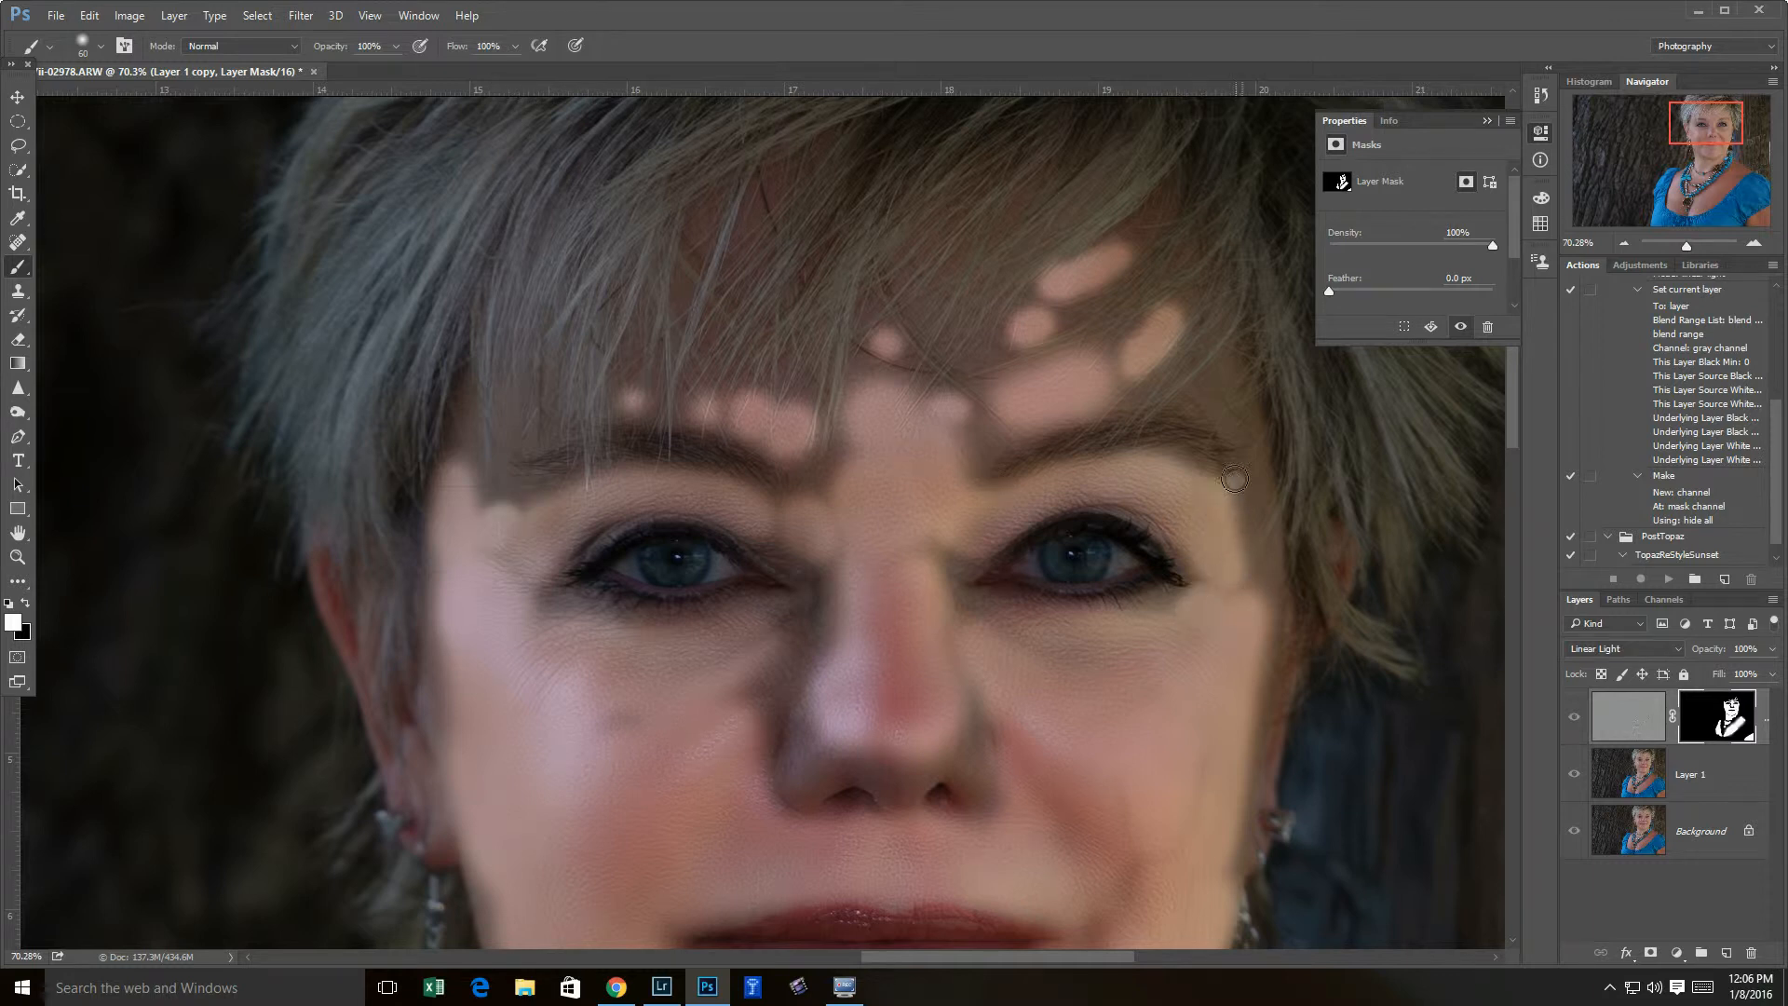
pyautogui.press('\\')
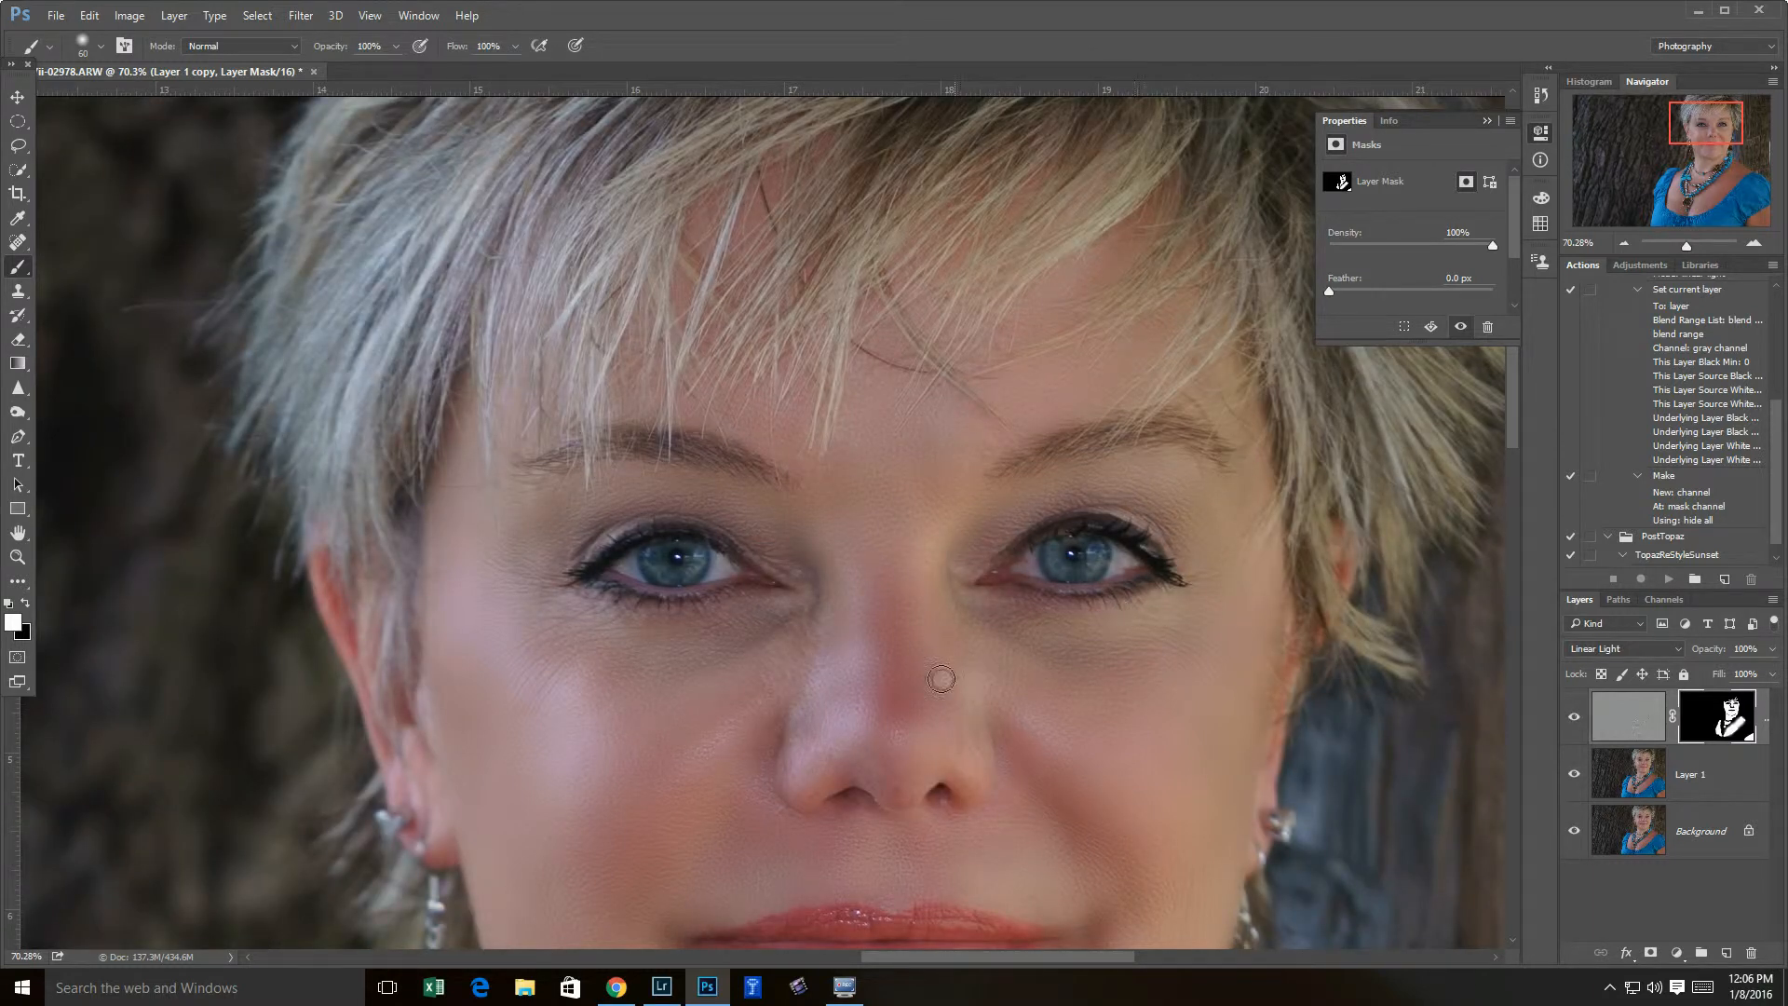
# - Lower the opacity of the skin-softening layer to 63%
pyautogui.moveTo(901, 676); pyautogui.dragTo(833, 453)
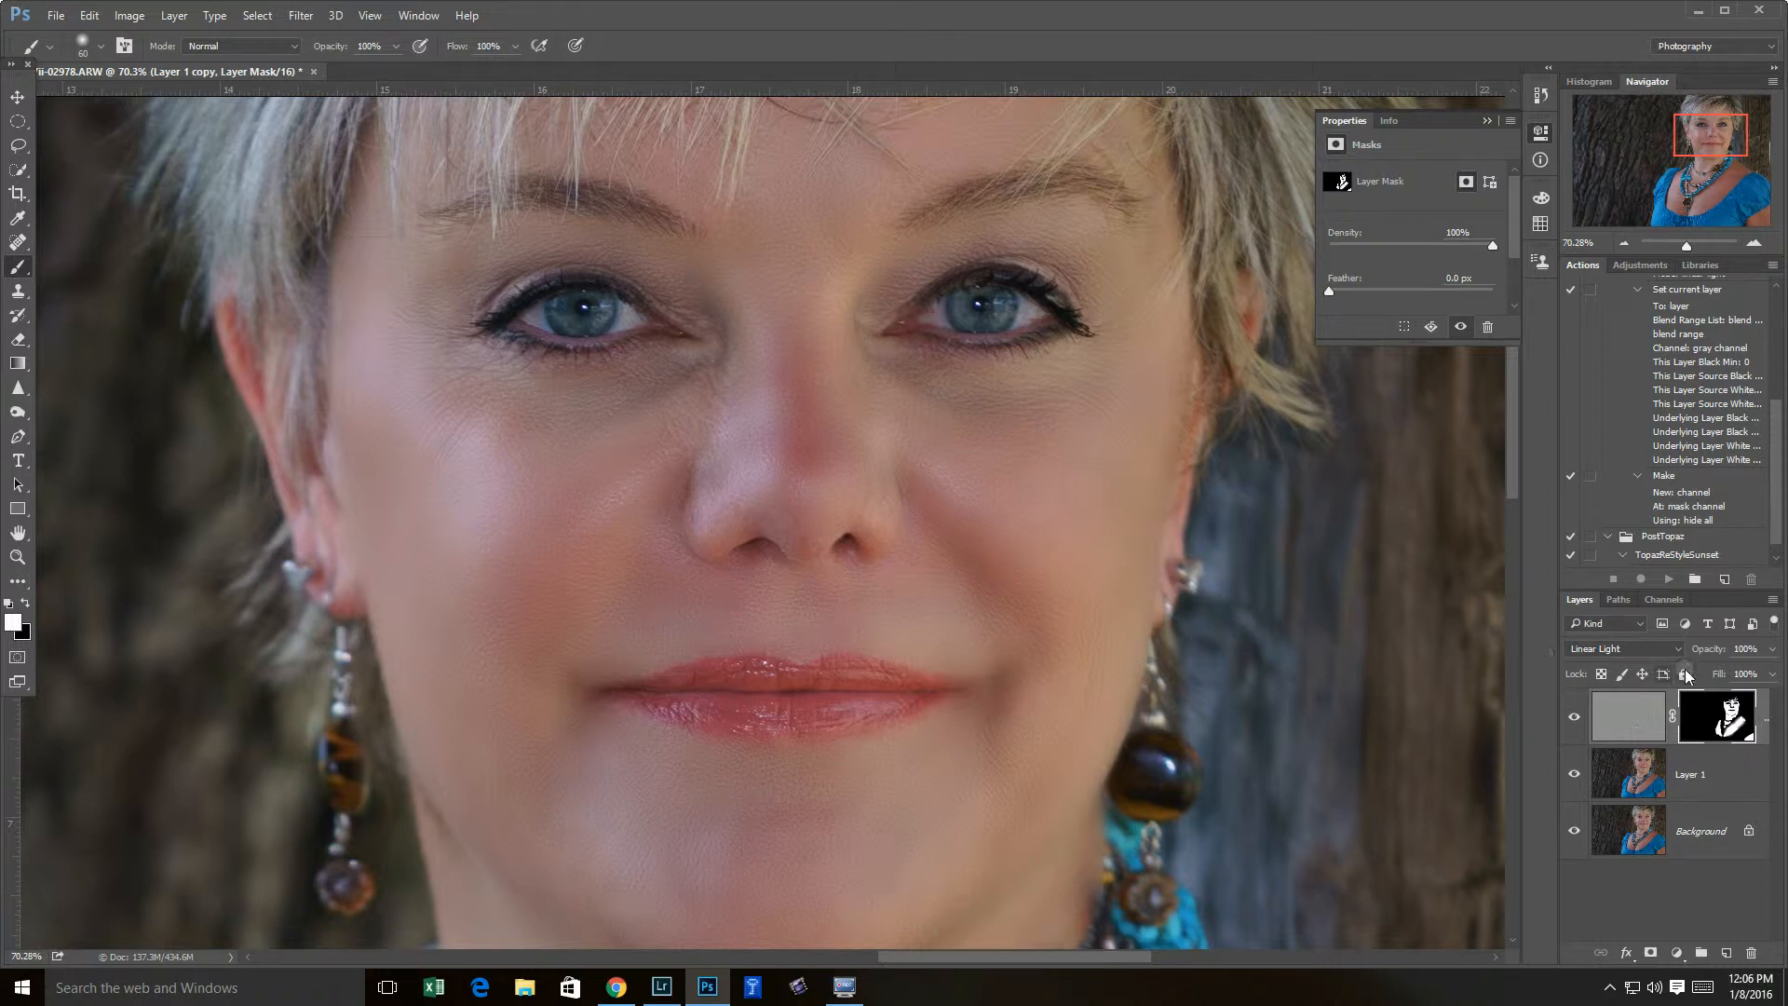
pyautogui.moveTo(1705, 652); pyautogui.dragTo(1645, 654)
pyautogui.moveTo(1662, 650); pyautogui.dragTo(1659, 651)
# - Toggle the skin-softening layer's visibility repeatedly to compare the face close up with and without the effect
pyautogui.click(1575, 719)
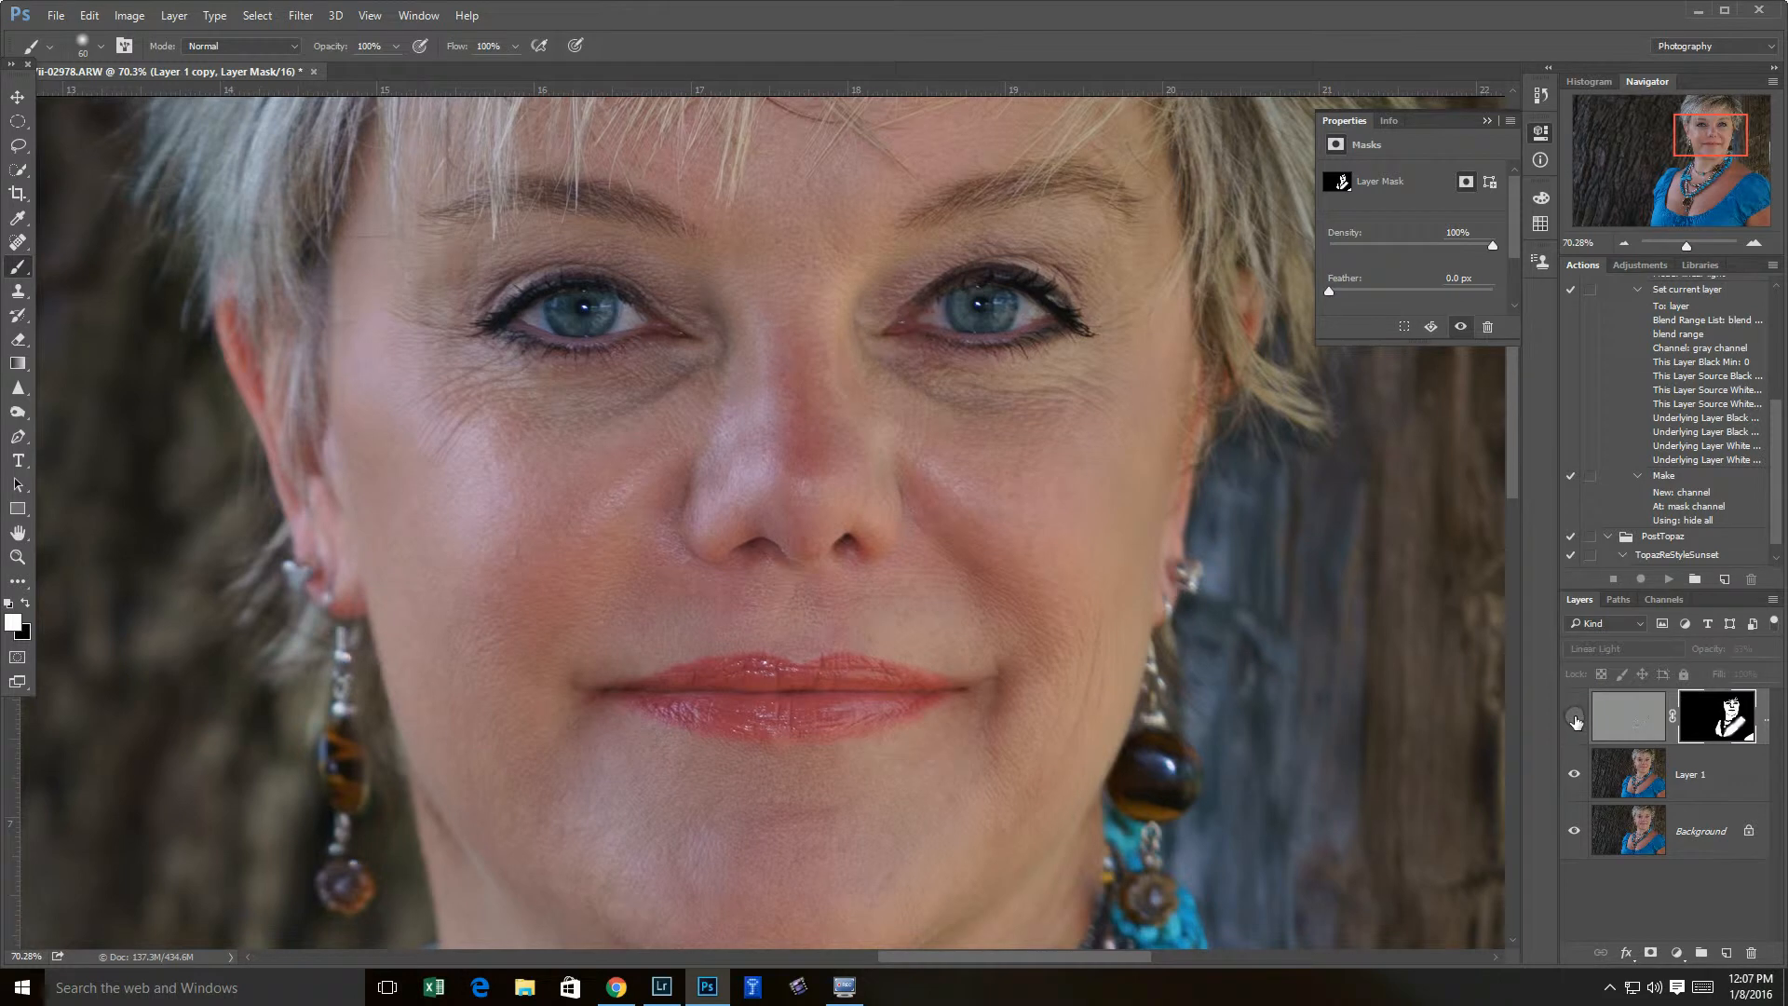
pyautogui.click(1575, 718)
pyautogui.click(1575, 718)
pyautogui.click(1575, 717)
pyautogui.click(1575, 719)
pyautogui.click(1575, 717)
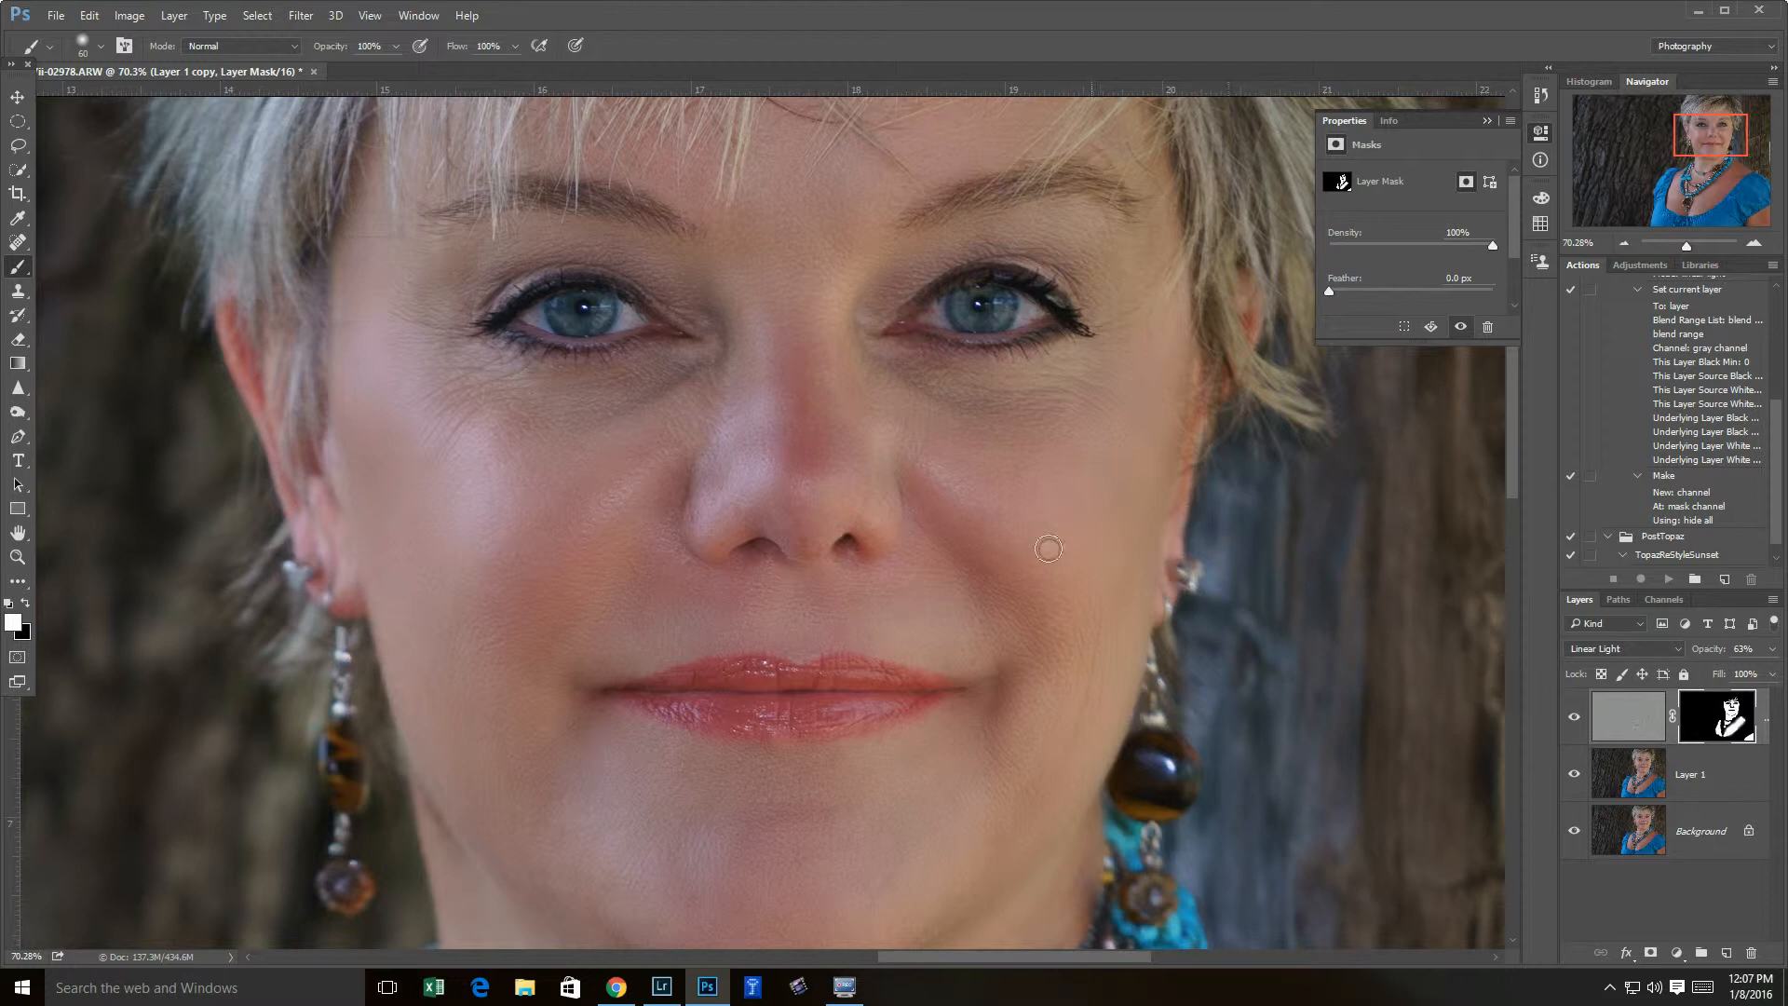
# - View the whole portrait and toggle the softening layer to compare the overall skin before and after
pyautogui.click(16, 556)
pyautogui.moveTo(809, 554); pyautogui.dragTo(810, 669)
pyautogui.click(1575, 719)
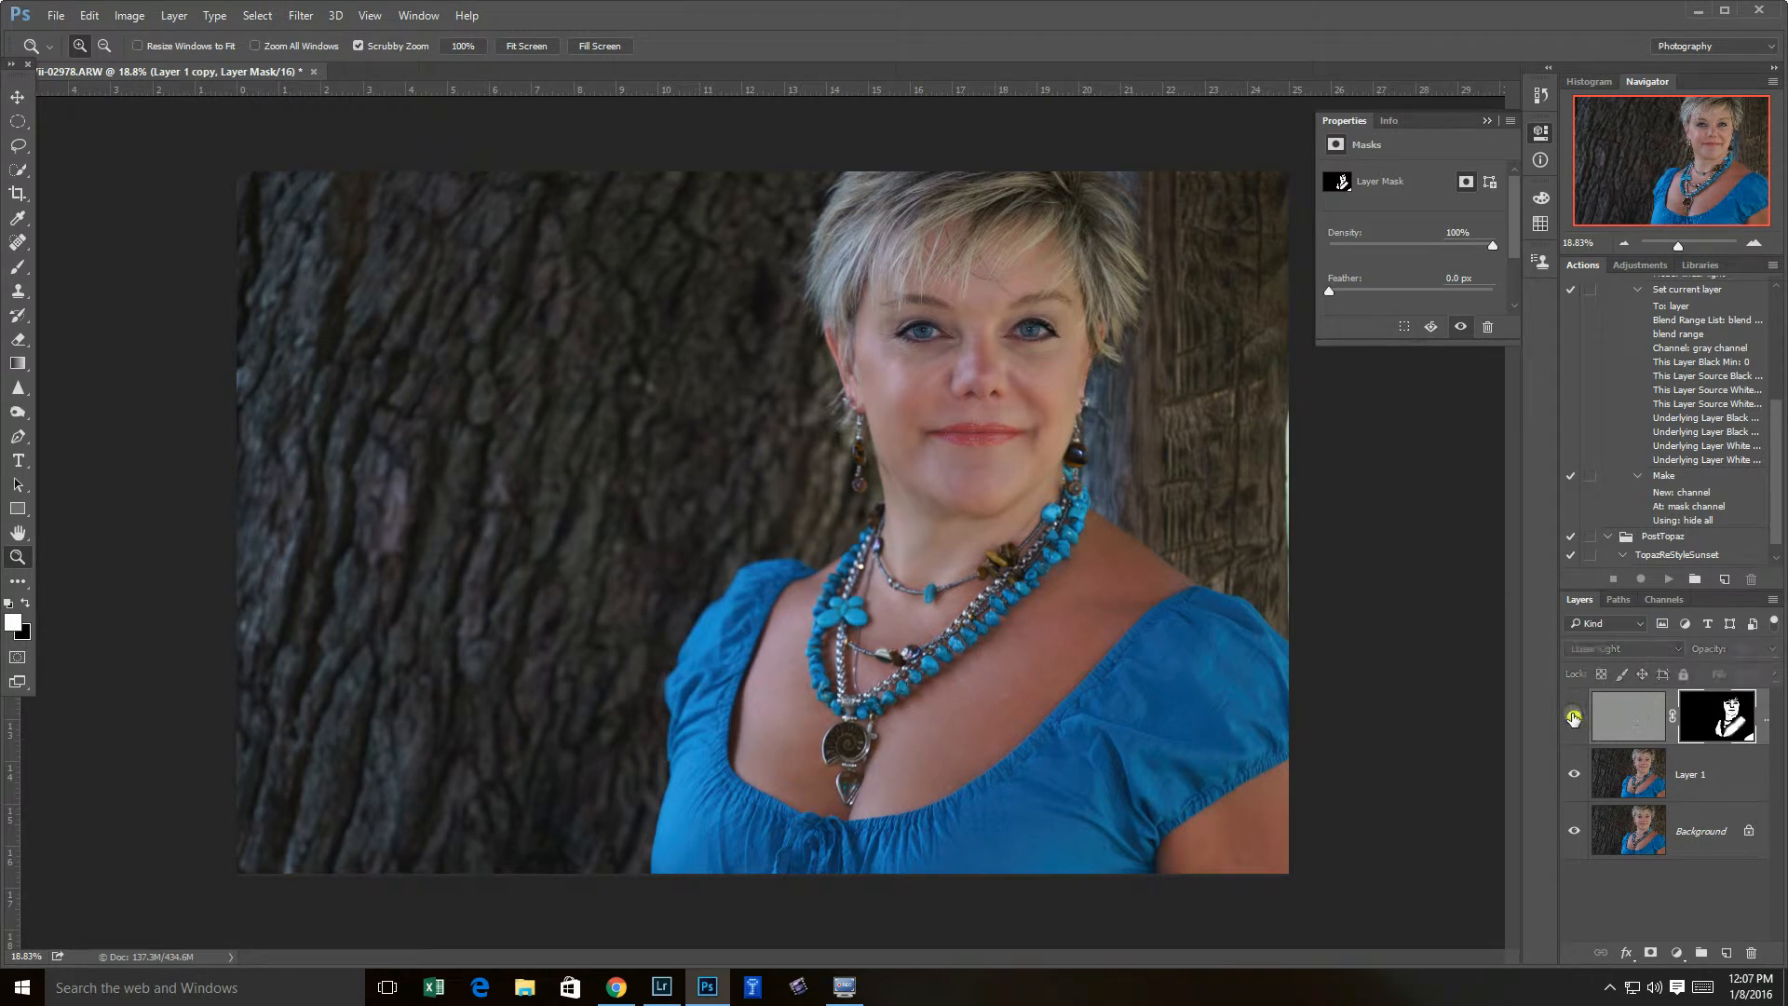
pyautogui.click(1576, 719)
pyautogui.click(1575, 719)
pyautogui.click(1574, 720)
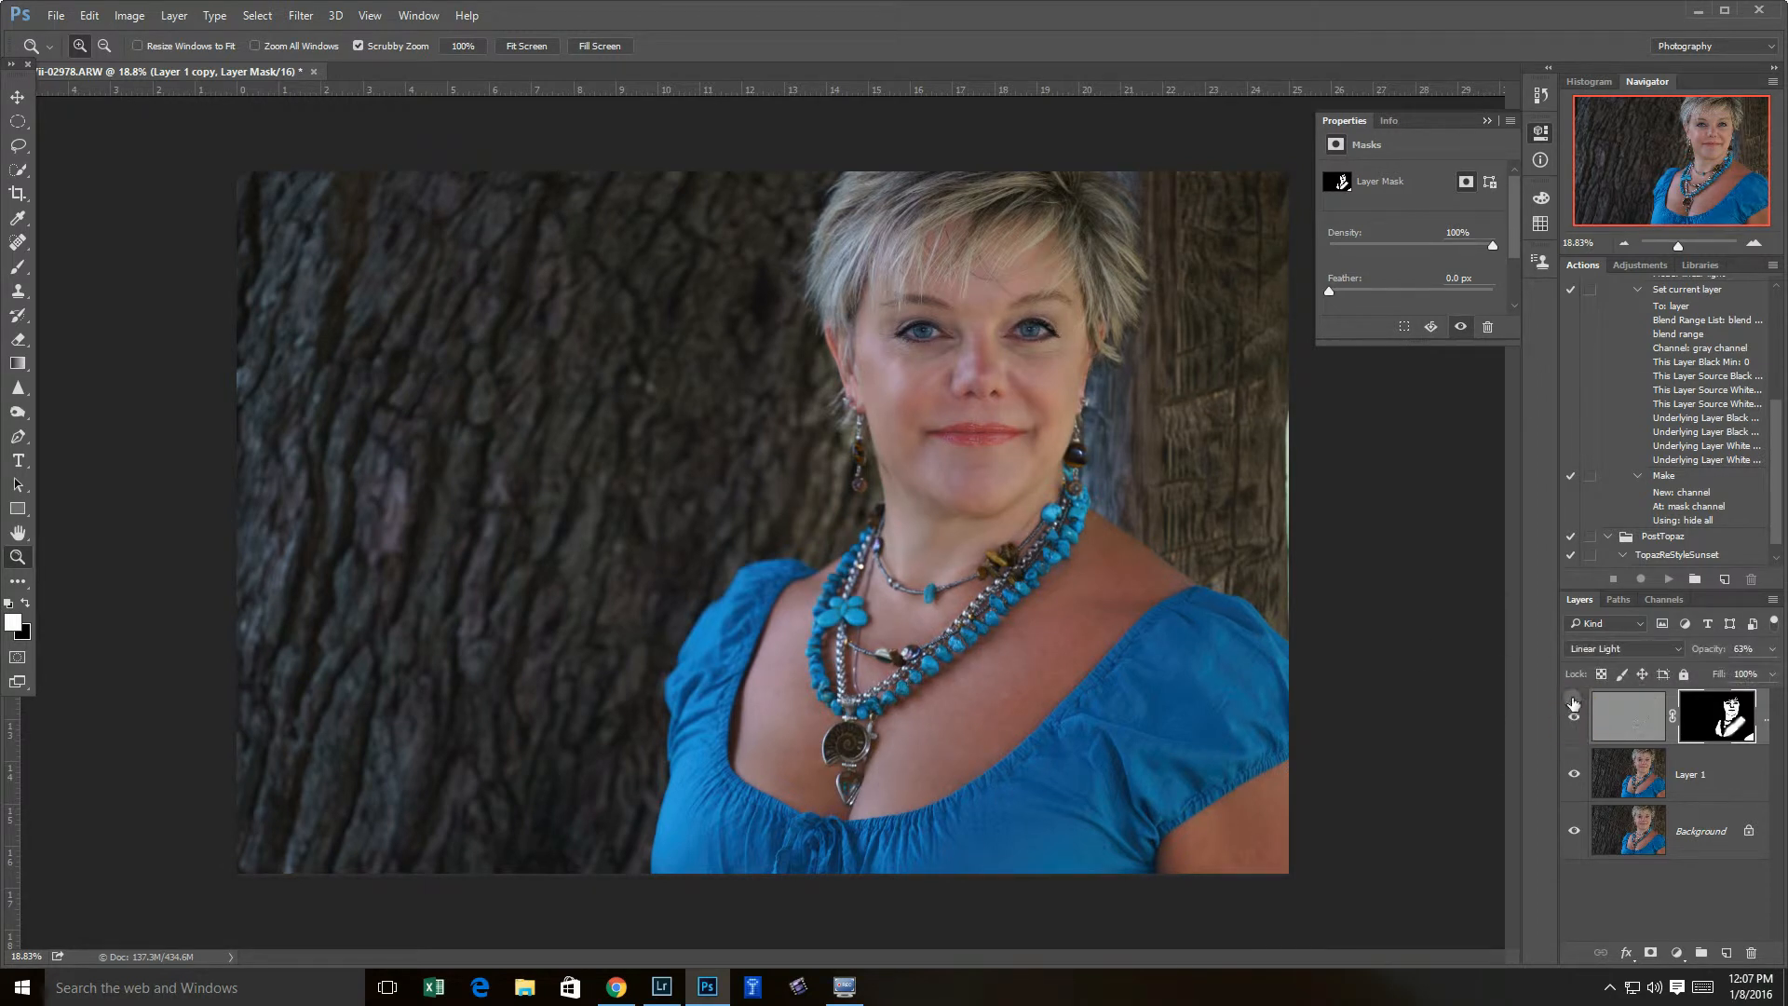
# - Stamp all visible layers into a new top layer and toggle layer visibility to compare it with the layers below
pyautogui.moveTo(963, 346); pyautogui.dragTo(1016, 367)
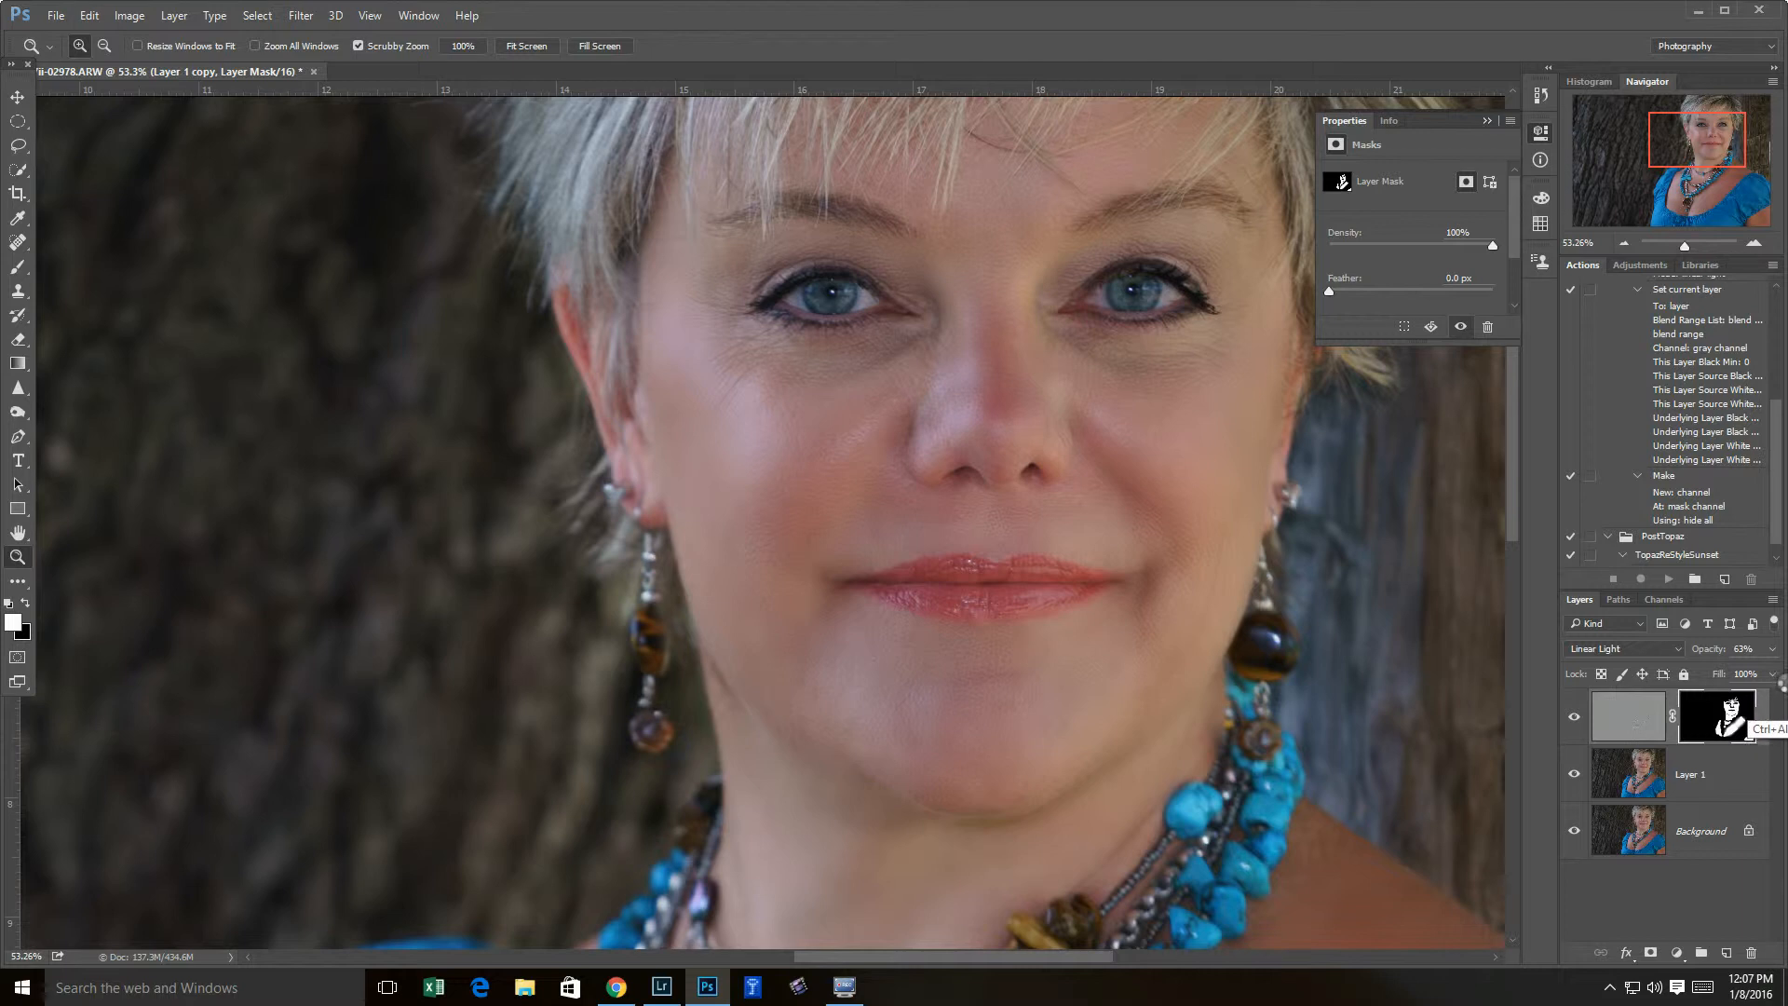
pyautogui.hotkey('ctrl', 'alt', 'shift', 'e')
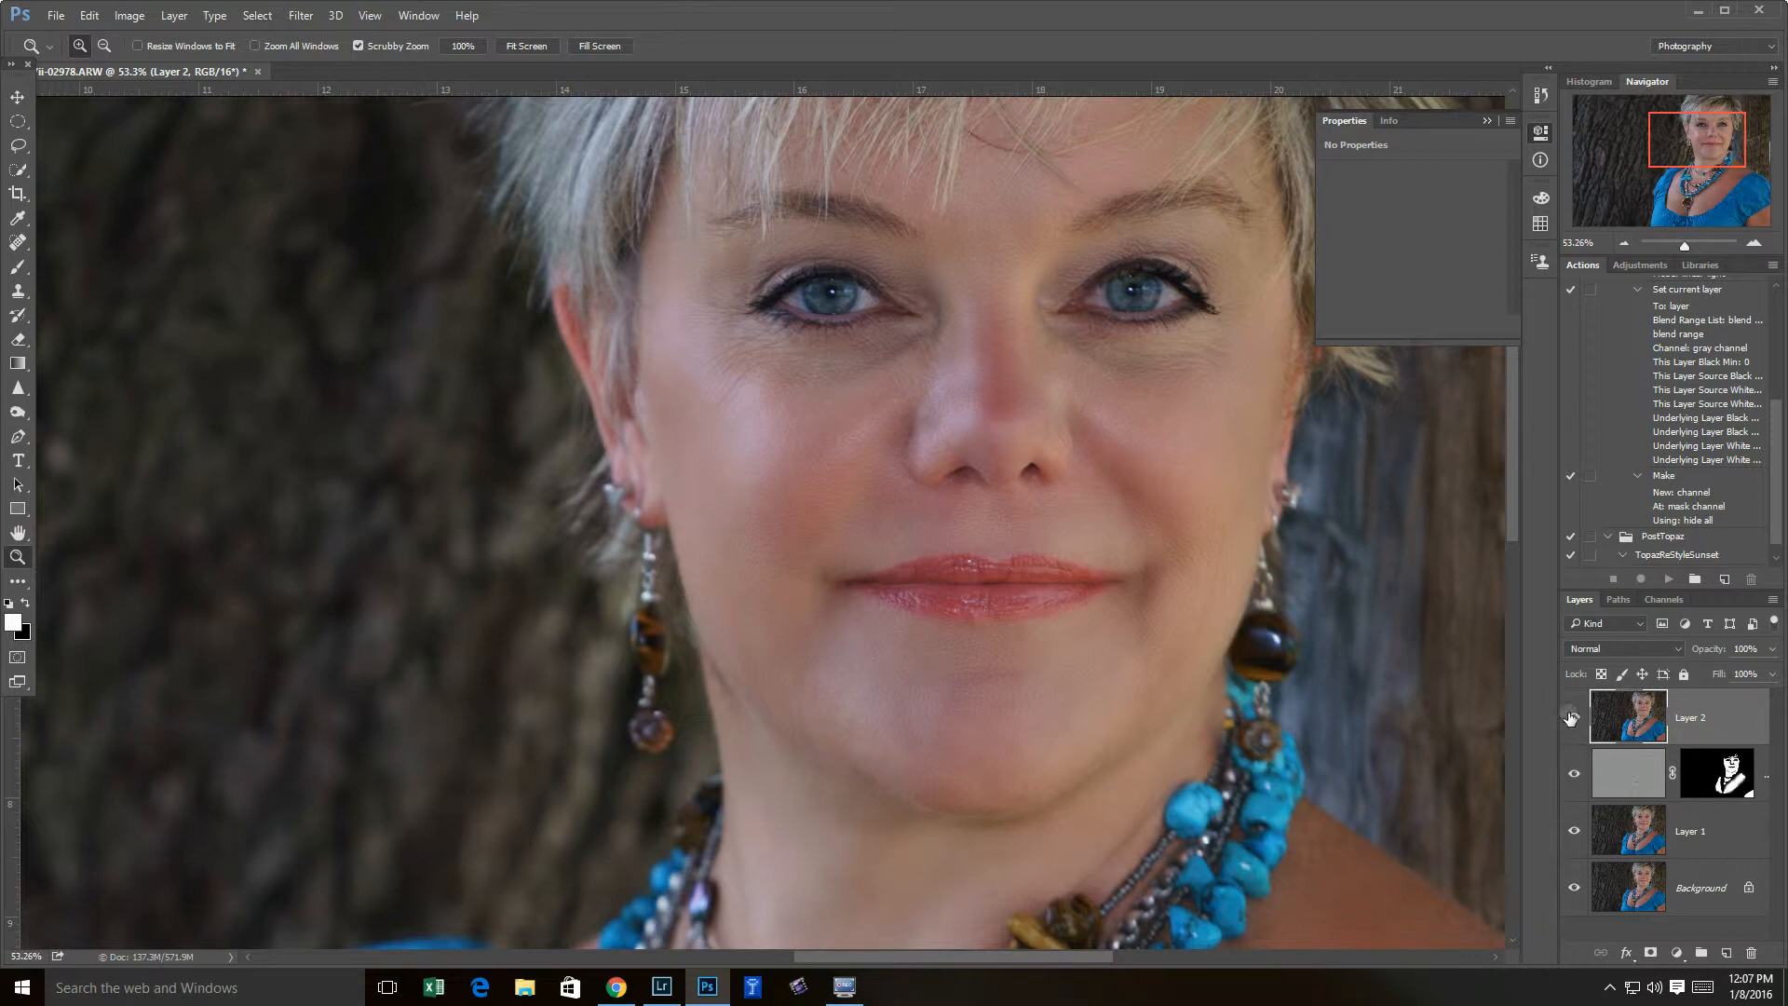
pyautogui.click(1569, 778)
pyautogui.click(1573, 718)
pyautogui.click(1574, 717)
pyautogui.click(1574, 717)
pyautogui.click(1574, 716)
pyautogui.click(1574, 831)
# - Duplicate the merged layer, set the copy's blend mode to Screen, and hide it with a black layer mask
pyautogui.moveTo(978, 344); pyautogui.dragTo(875, 472)
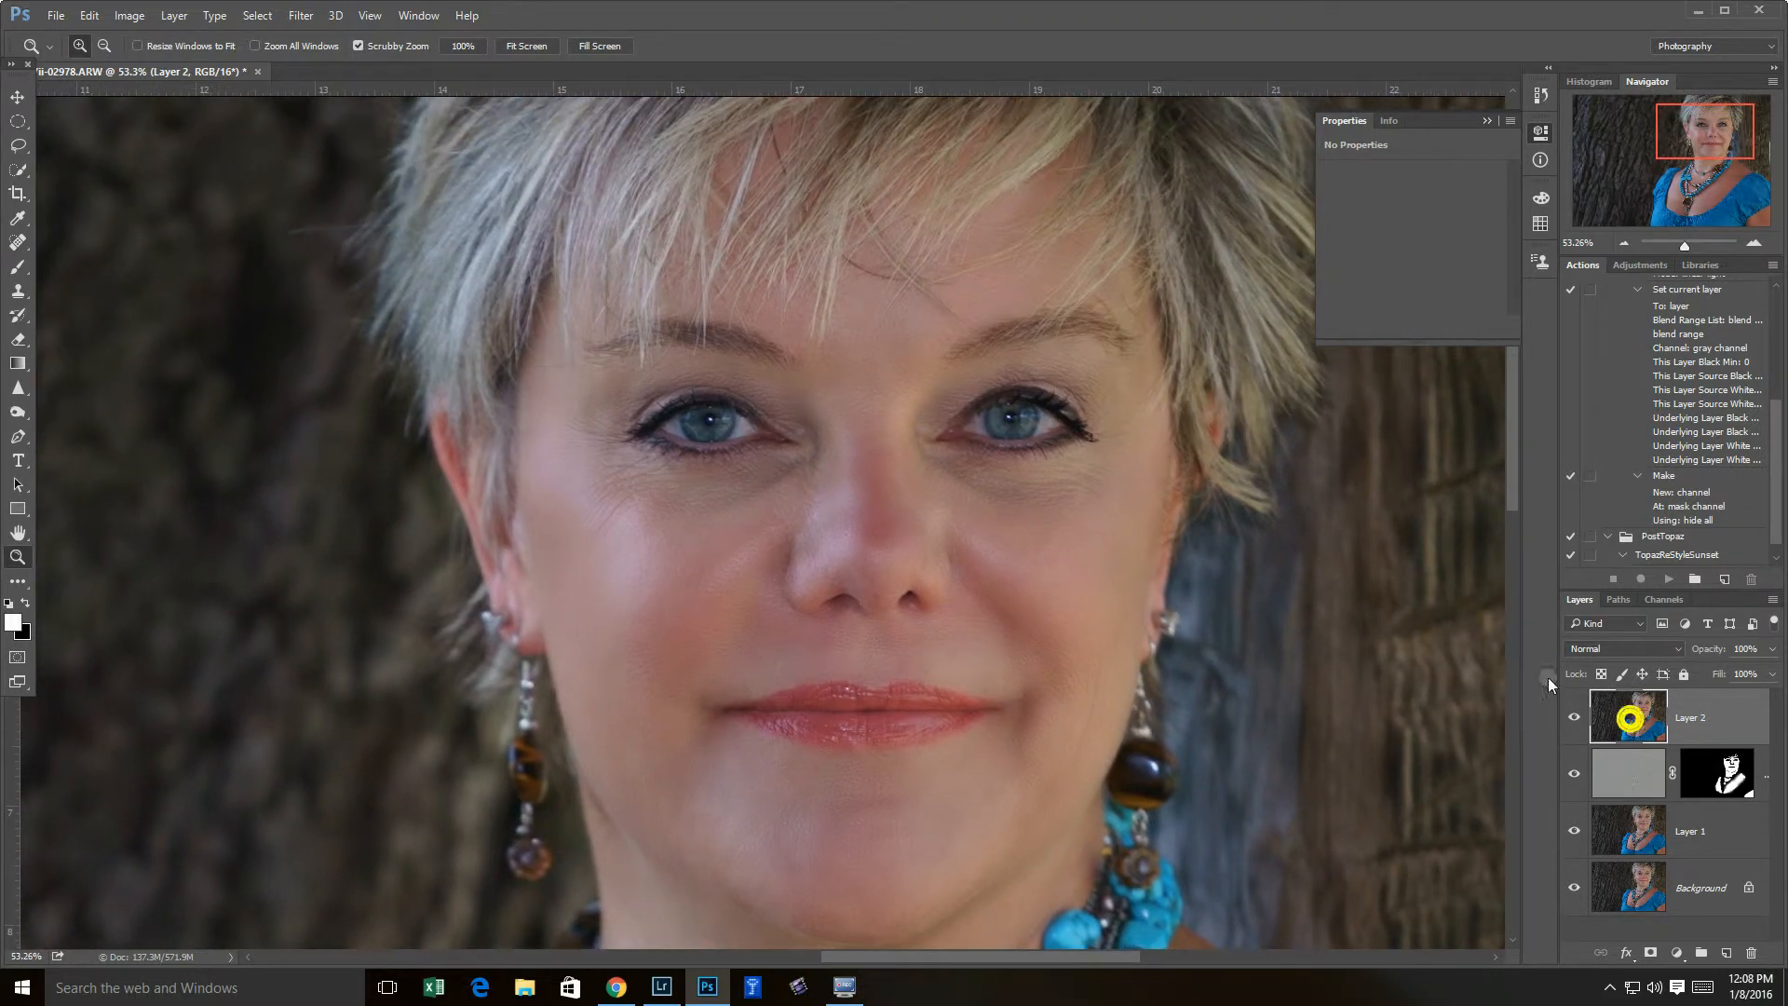
pyautogui.hotkey('ctrl', 'j')
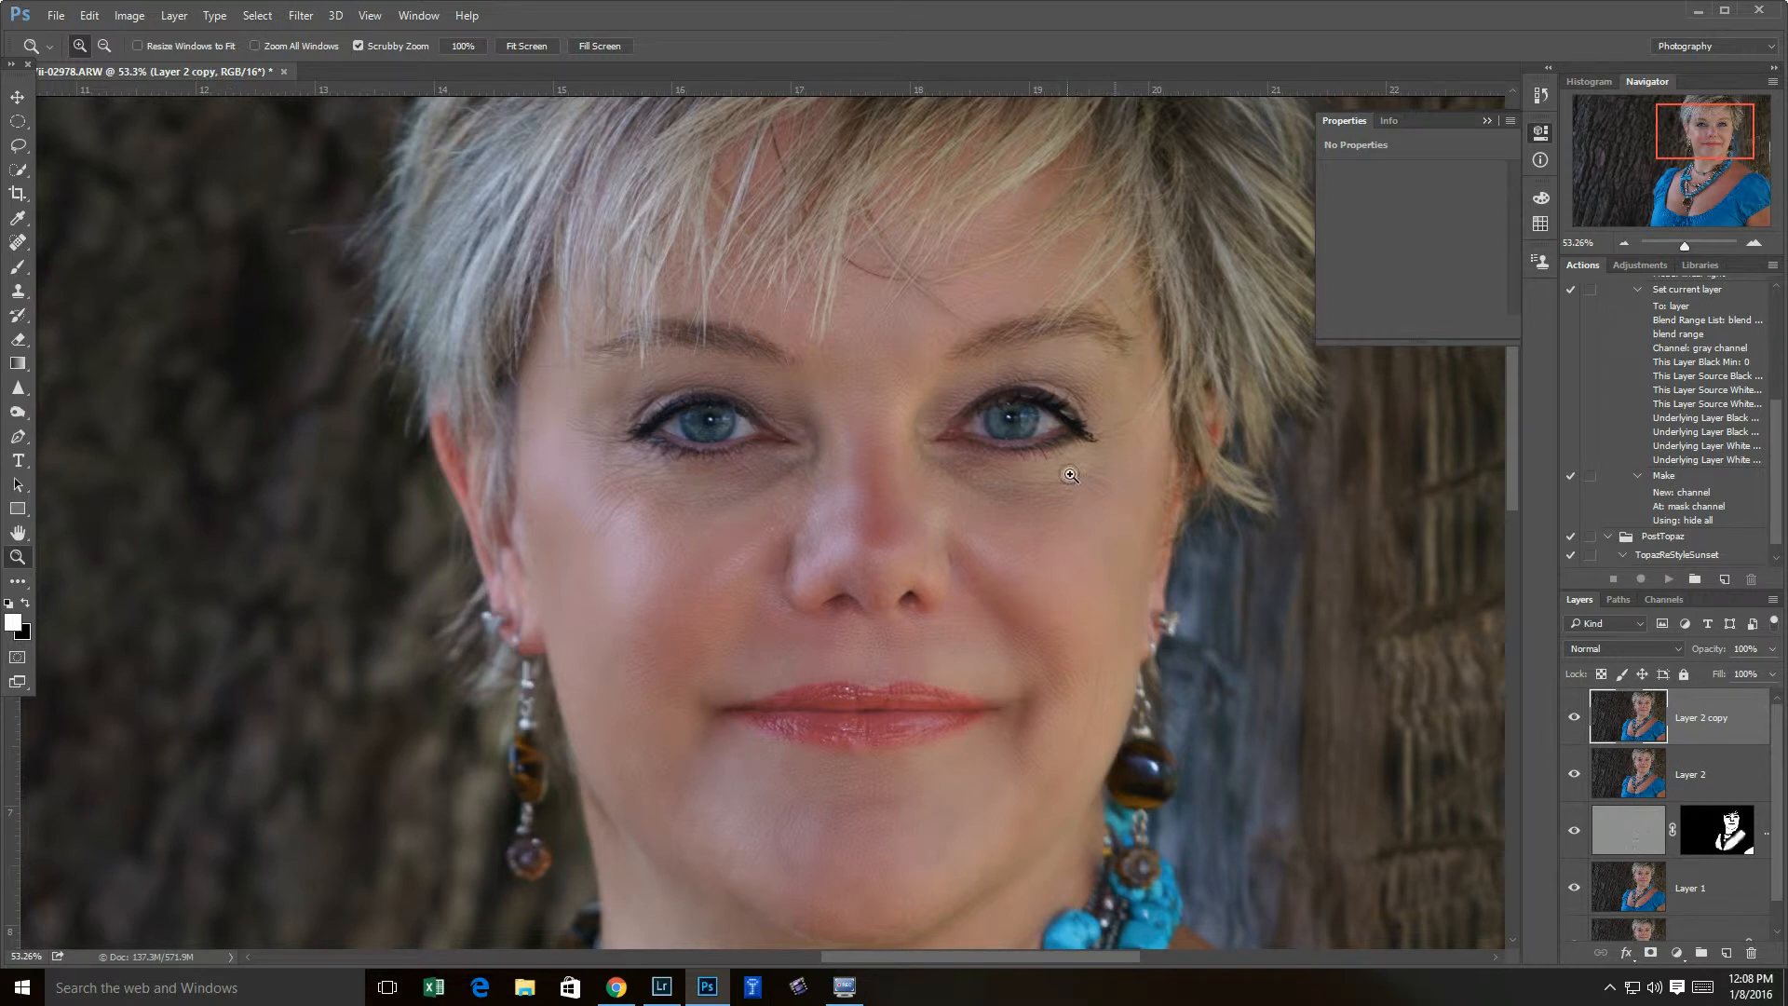
pyautogui.click(1674, 650)
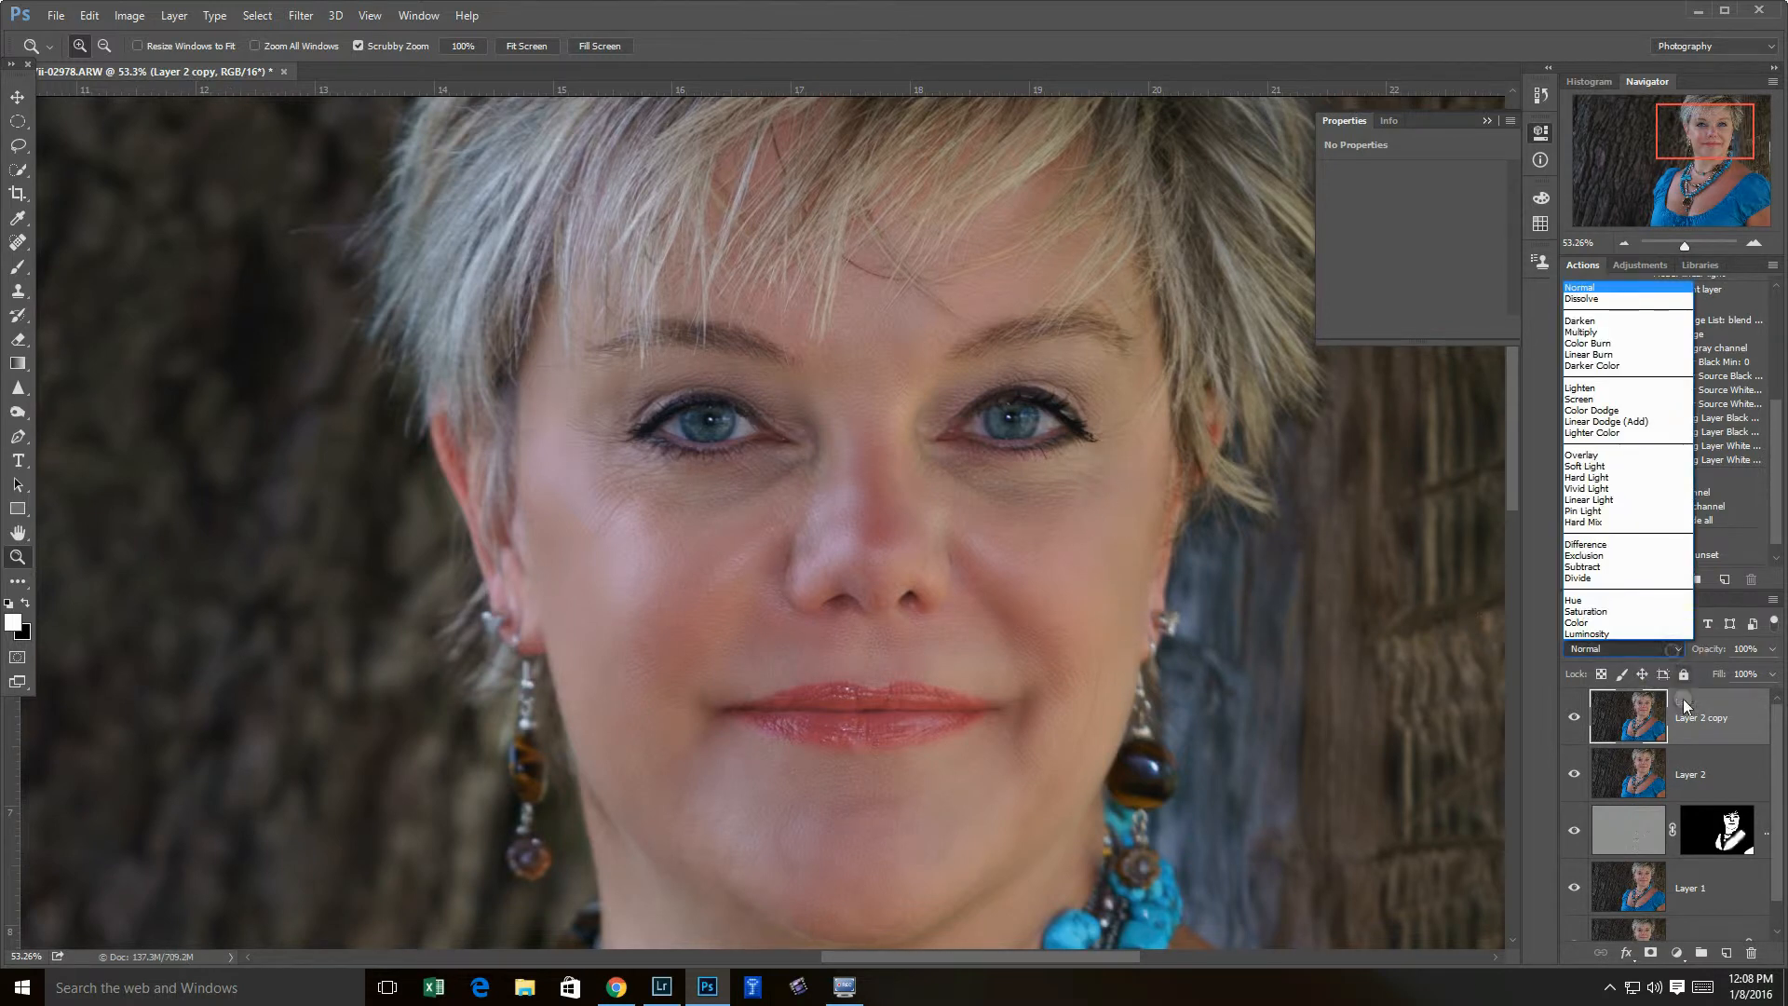
pyautogui.click(1599, 400)
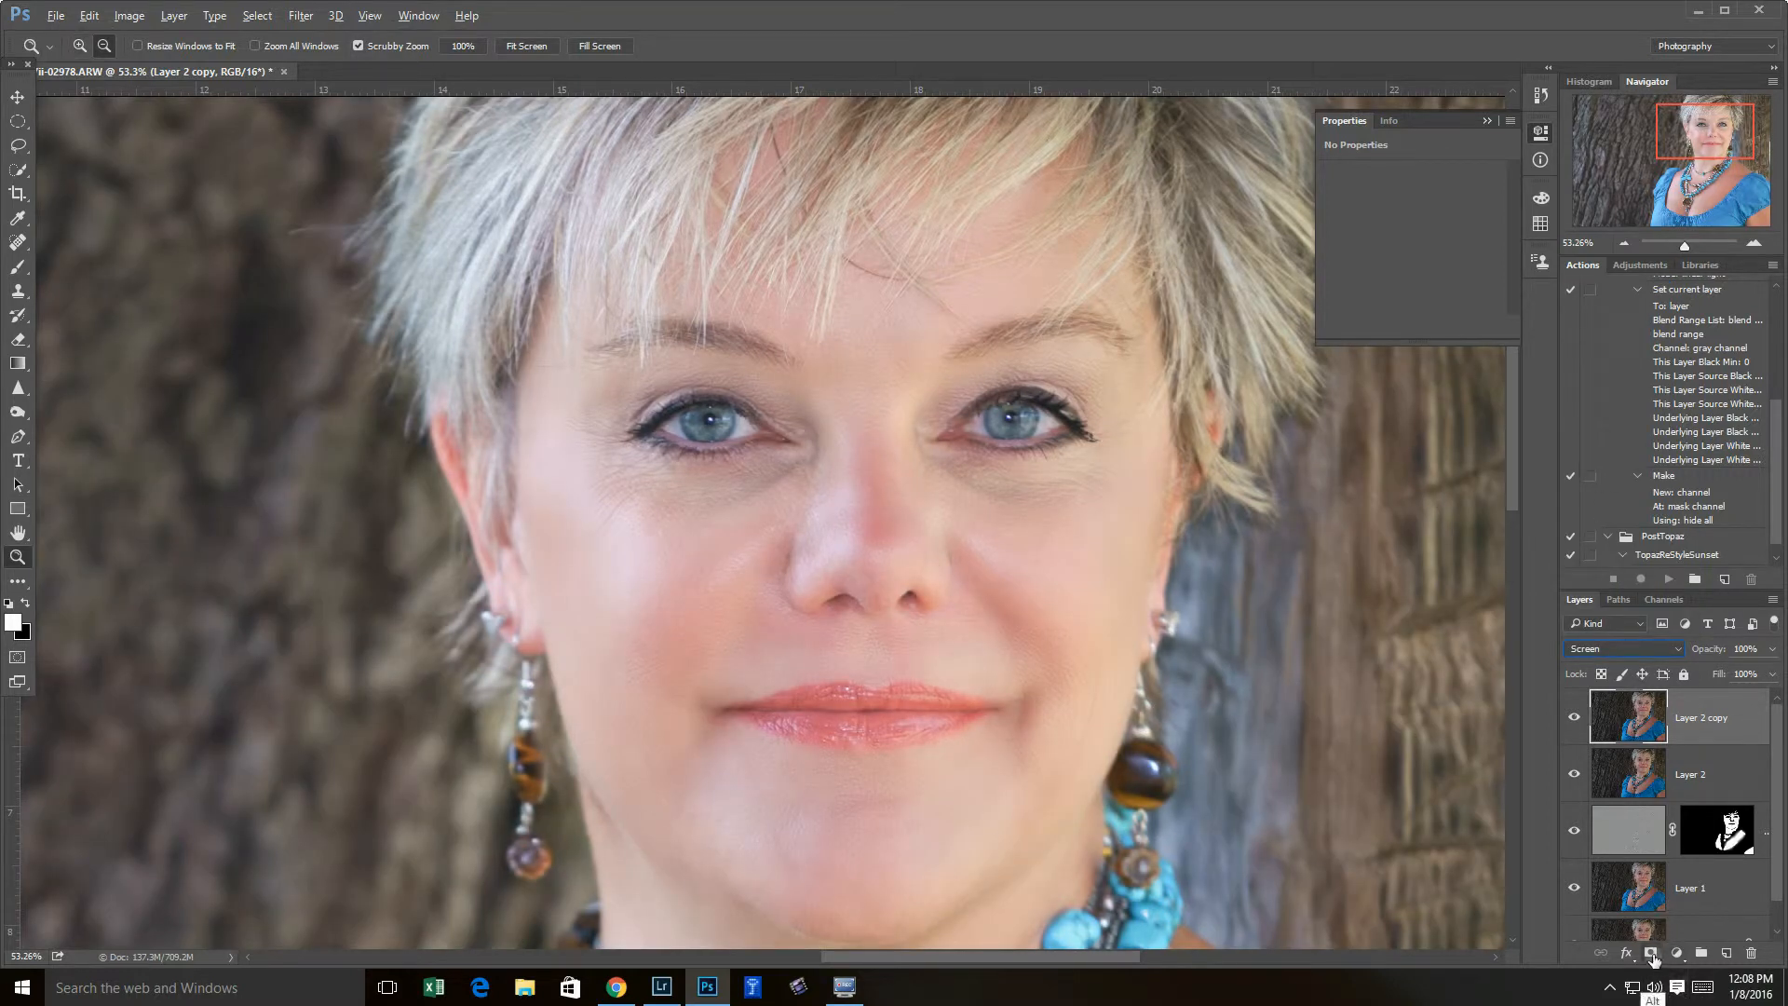
pyautogui.keyDown('alt'); pyautogui.click(1651, 953); pyautogui.keyUp('alt')
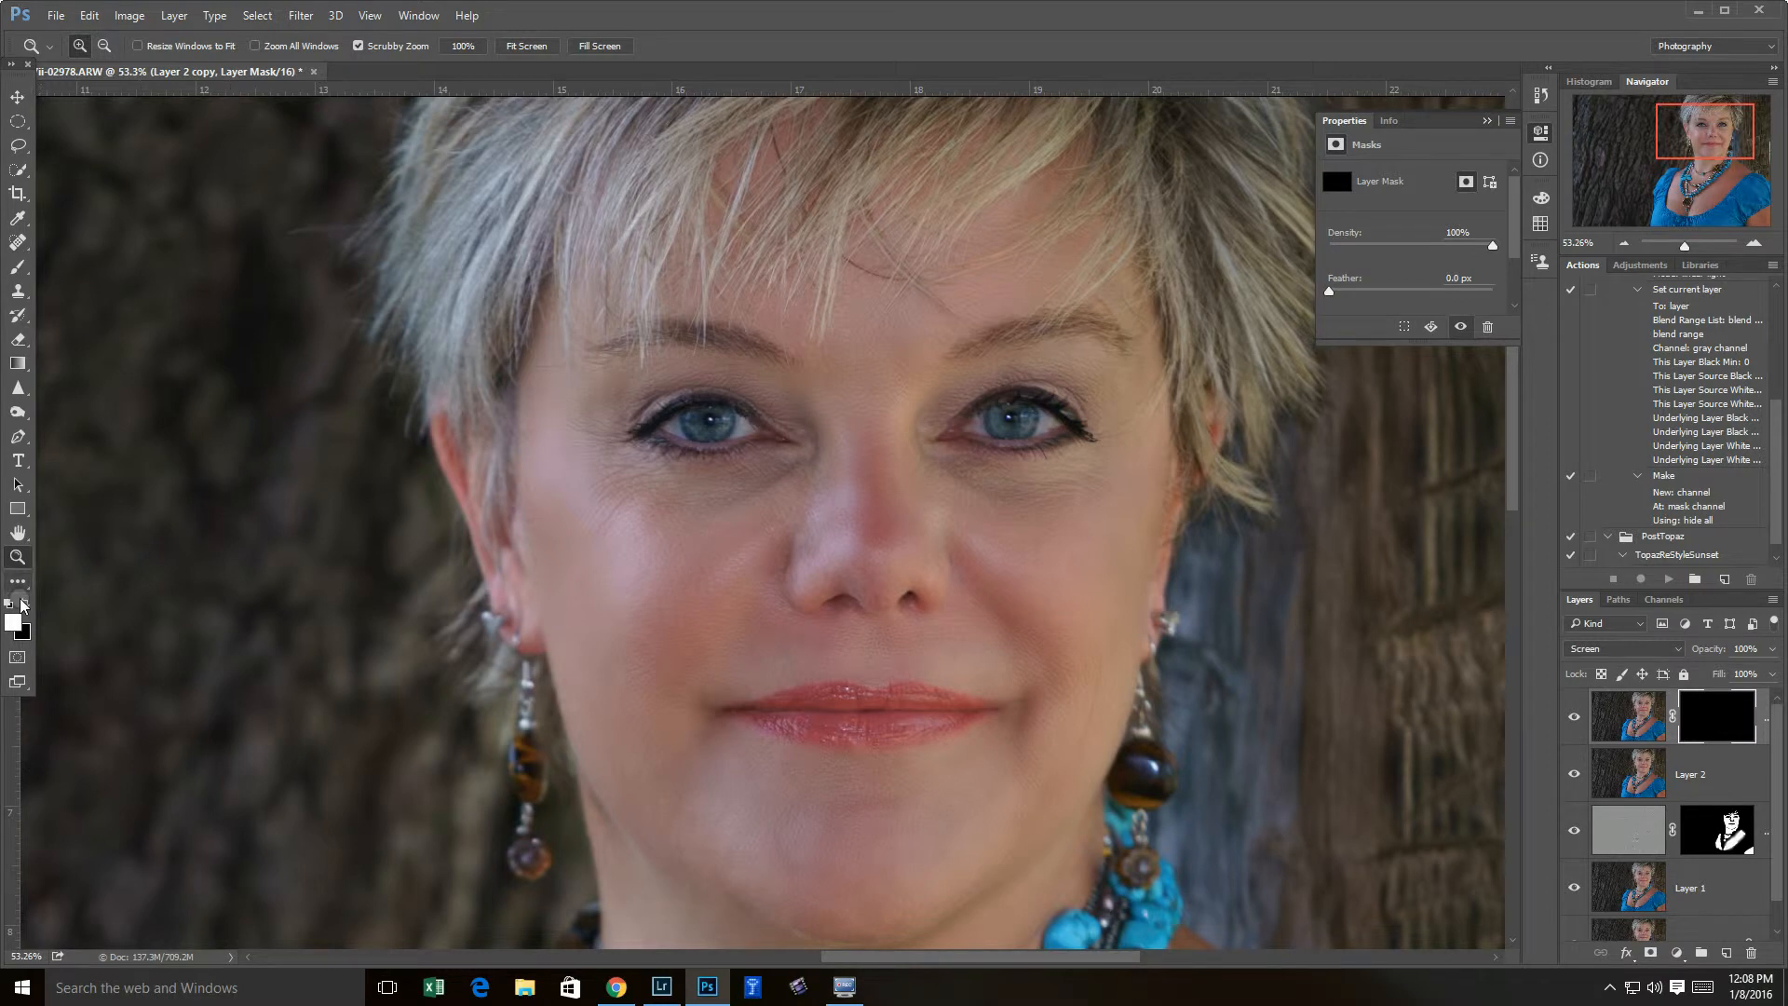
# - Reduce the brush to 40 and paint the Screen layer's mask white over both irises to brighten the eyes
pyautogui.click(17, 267)
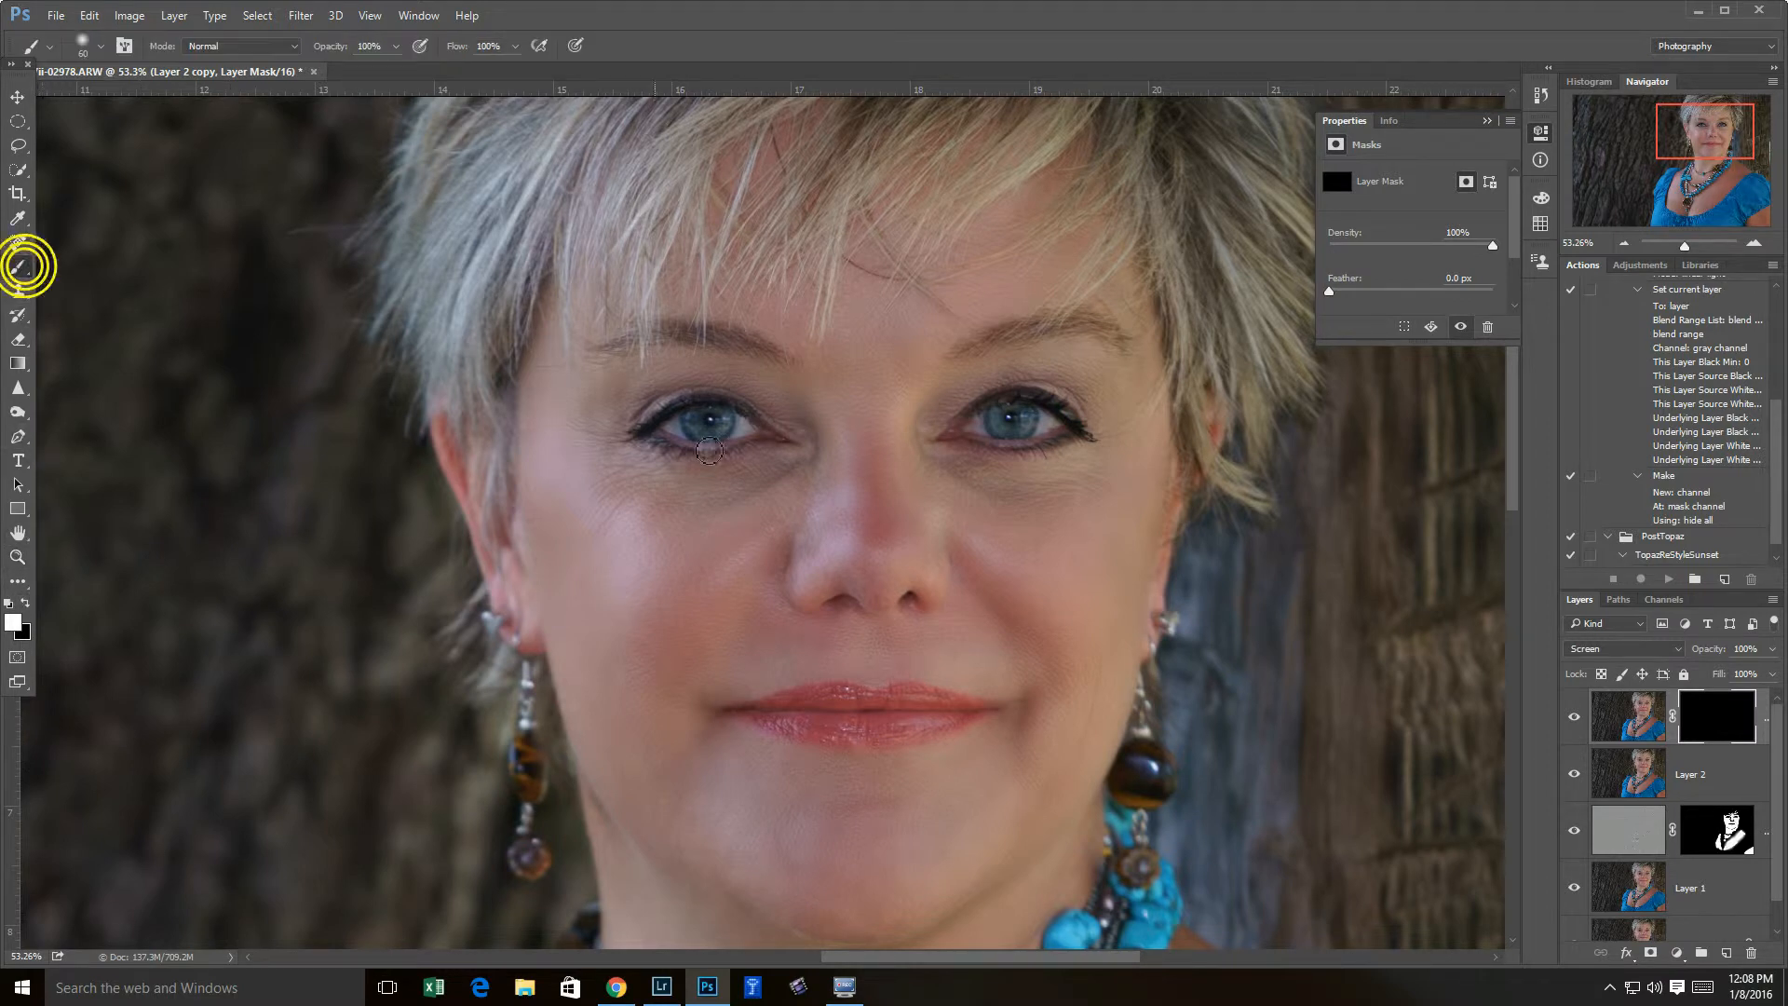
pyautogui.press('[')
pyautogui.press('[')
pyautogui.press('[')
pyautogui.press('[')
pyautogui.press('[')
pyautogui.click(997, 421)
pyautogui.moveTo(1004, 426)
pyautogui.mouseDown()
pyautogui.moveTo(978, 430)
pyautogui.moveTo(1045, 424)
pyautogui.moveTo(1025, 421)
pyautogui.mouseUp()
pyautogui.moveTo(676, 423)
pyautogui.mouseDown()
pyautogui.moveTo(746, 434)
pyautogui.moveTo(712, 432)
pyautogui.mouseUp()
pyautogui.moveTo(1004, 434)
pyautogui.mouseDown()
pyautogui.moveTo(1017, 412)
pyautogui.moveTo(1025, 427)
pyautogui.mouseUp()
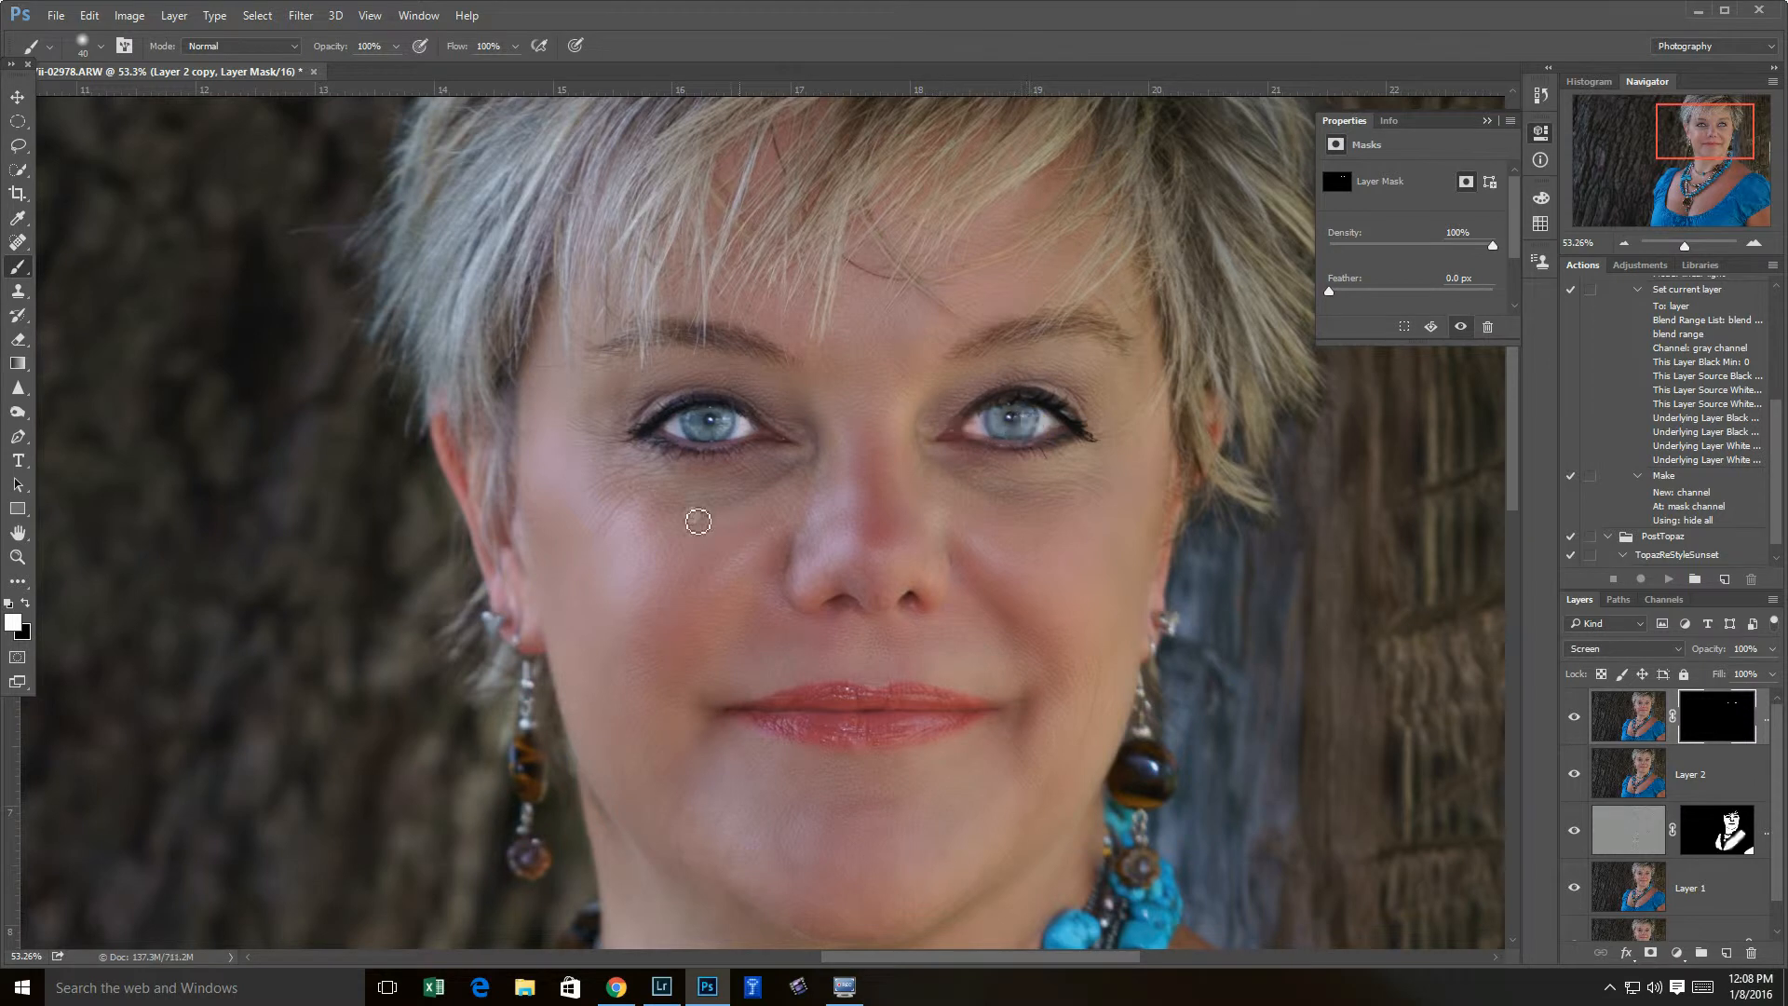
# - Lower the Screen layer's opacity to 16% for a subtle brightening of the eyes
pyautogui.click(17, 556)
pyautogui.moveTo(814, 540); pyautogui.dragTo(774, 522)
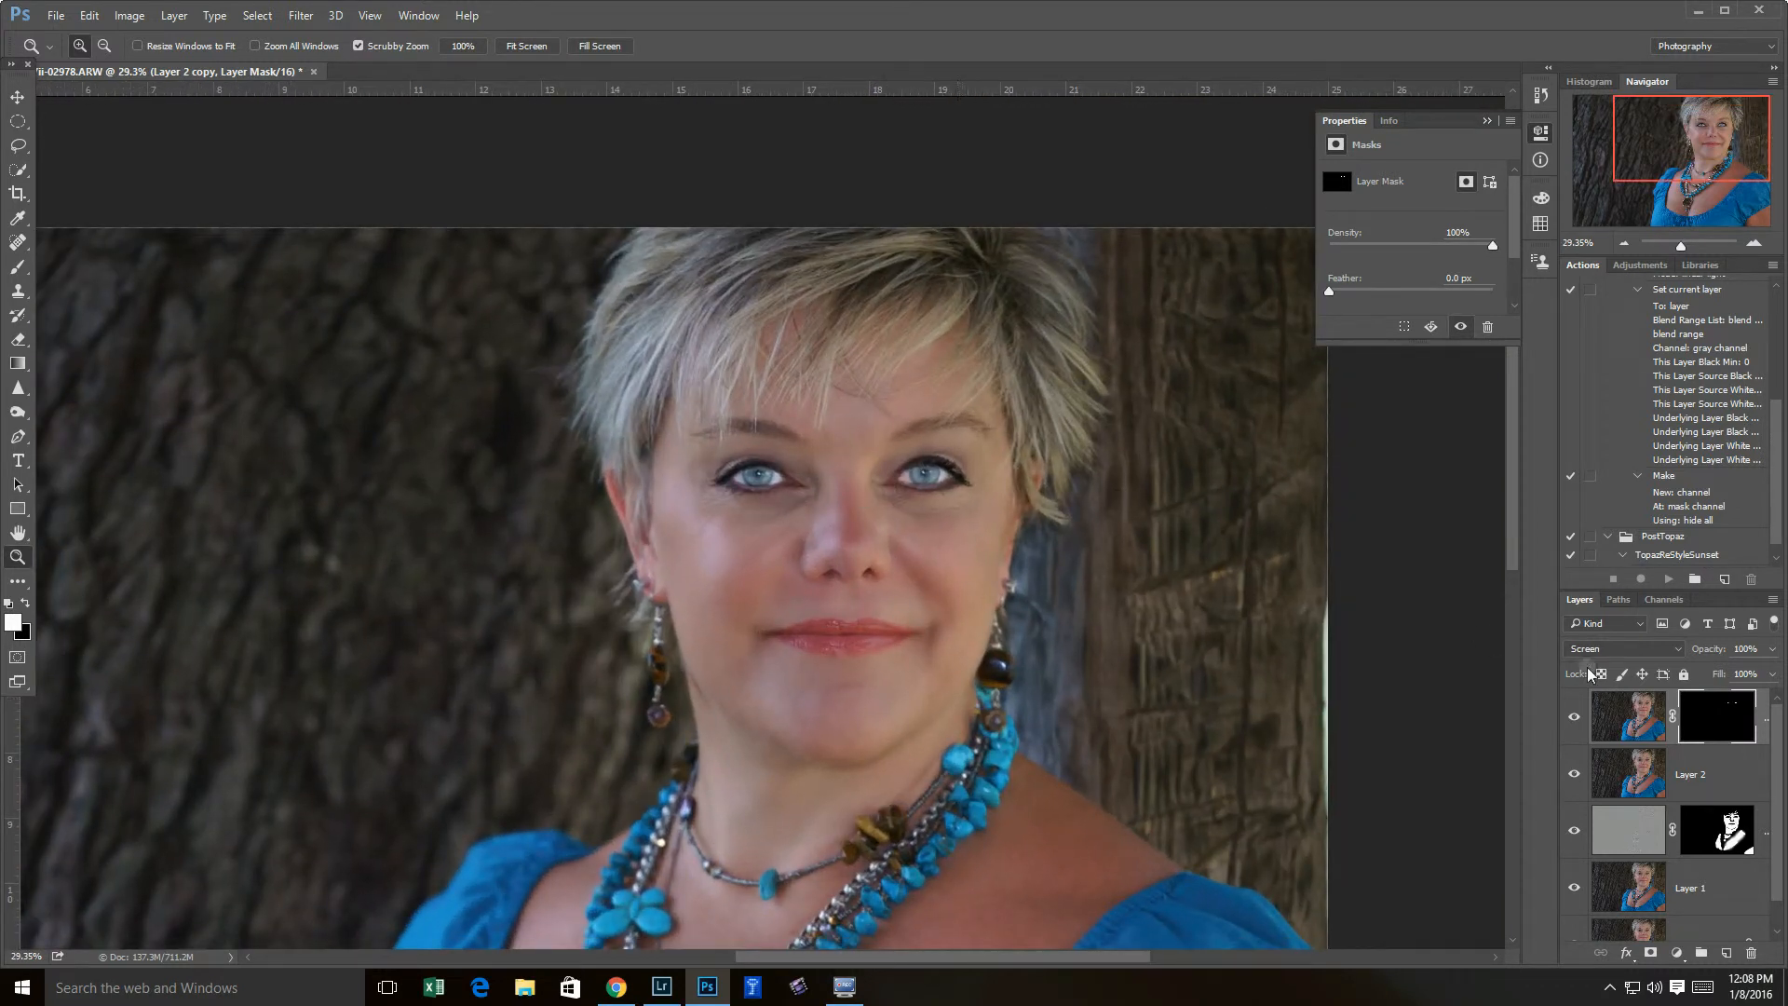
pyautogui.moveTo(1716, 652); pyautogui.dragTo(1634, 655)
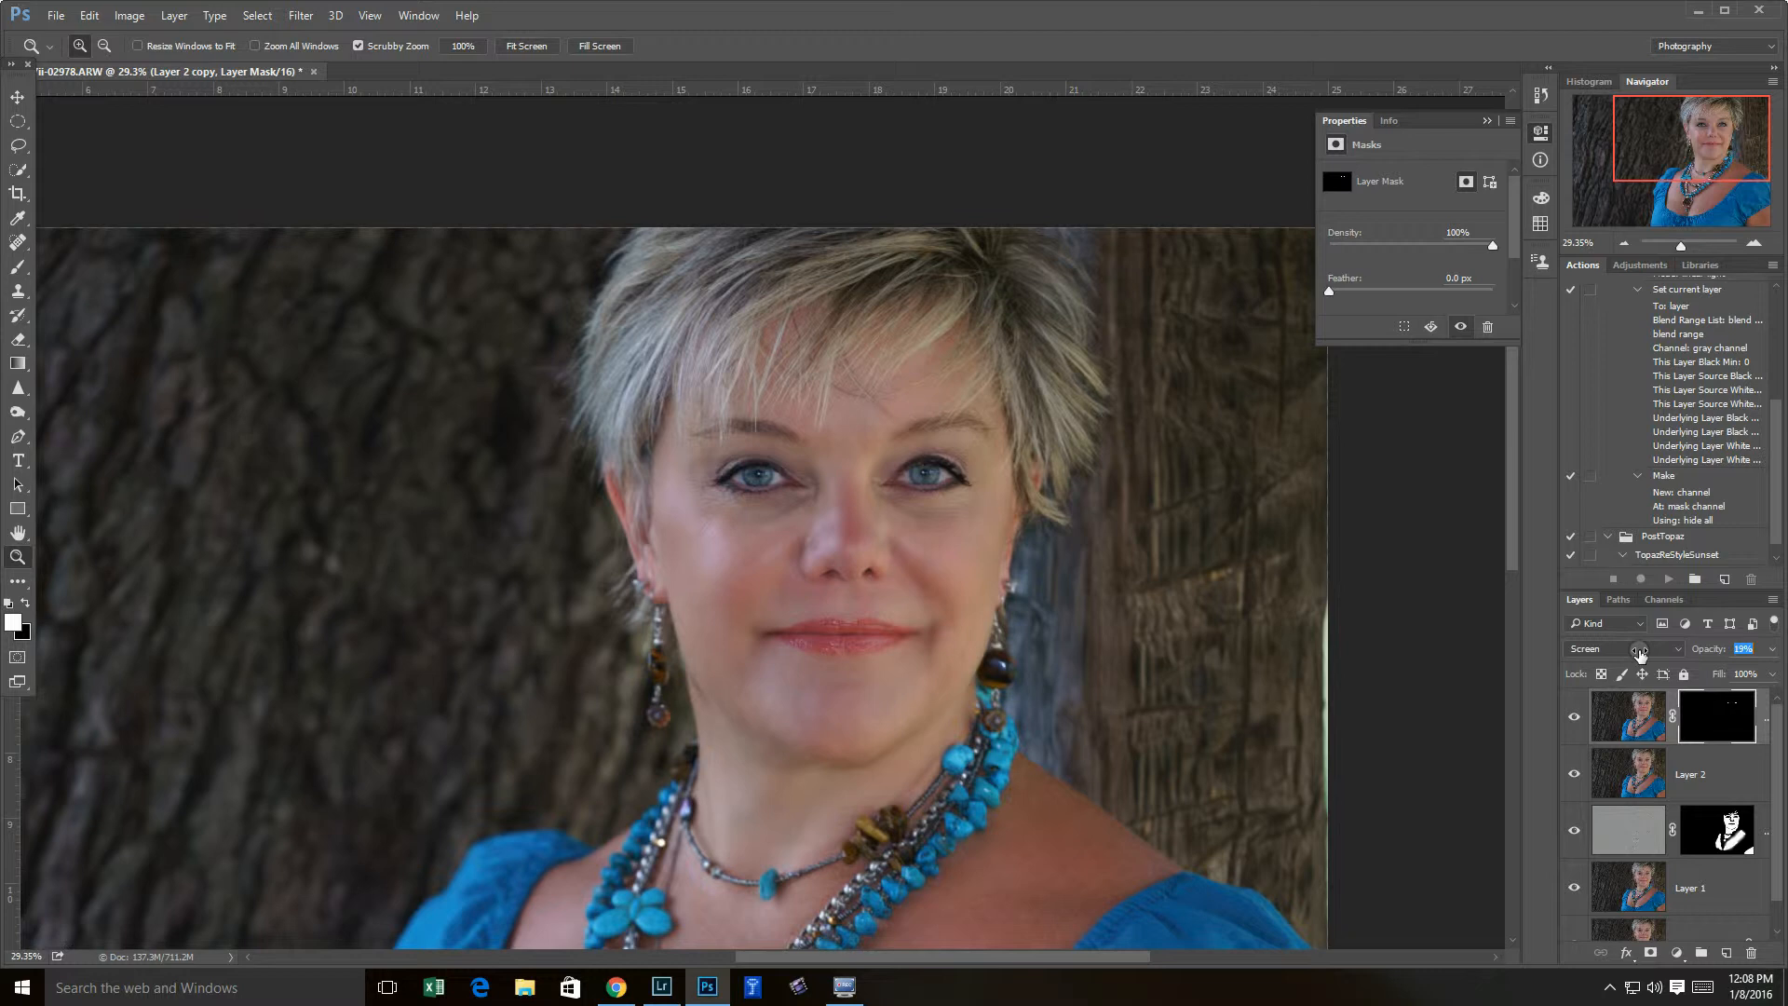
pyautogui.moveTo(1675, 652); pyautogui.dragTo(1683, 652)
# - Toggle the Screen layer's visibility repeatedly to compare the eyes with and without brightening
pyautogui.click(1572, 720)
pyautogui.click(1572, 718)
pyautogui.click(1573, 720)
pyautogui.click(1573, 721)
pyautogui.click(1573, 720)
pyautogui.click(1573, 721)
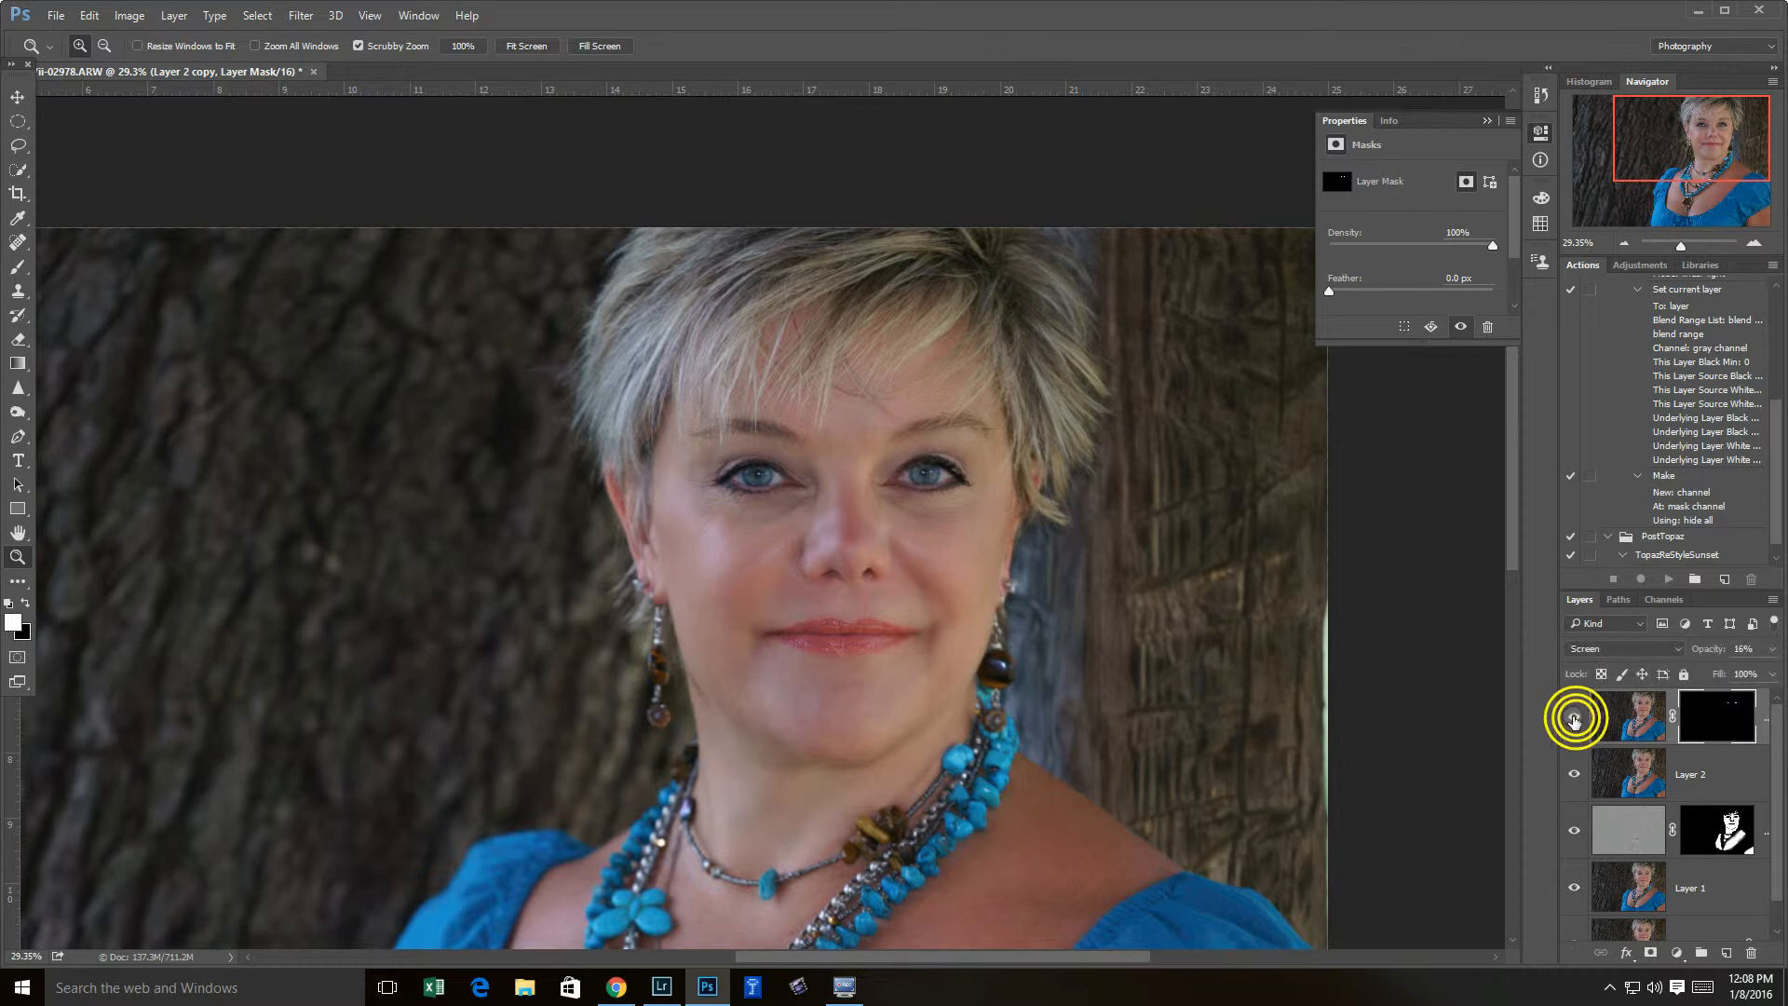
# - Duplicate Layer 2, set the copy's blend mode to Overlay, and hide it with a black layer mask
pyautogui.click(1630, 778)
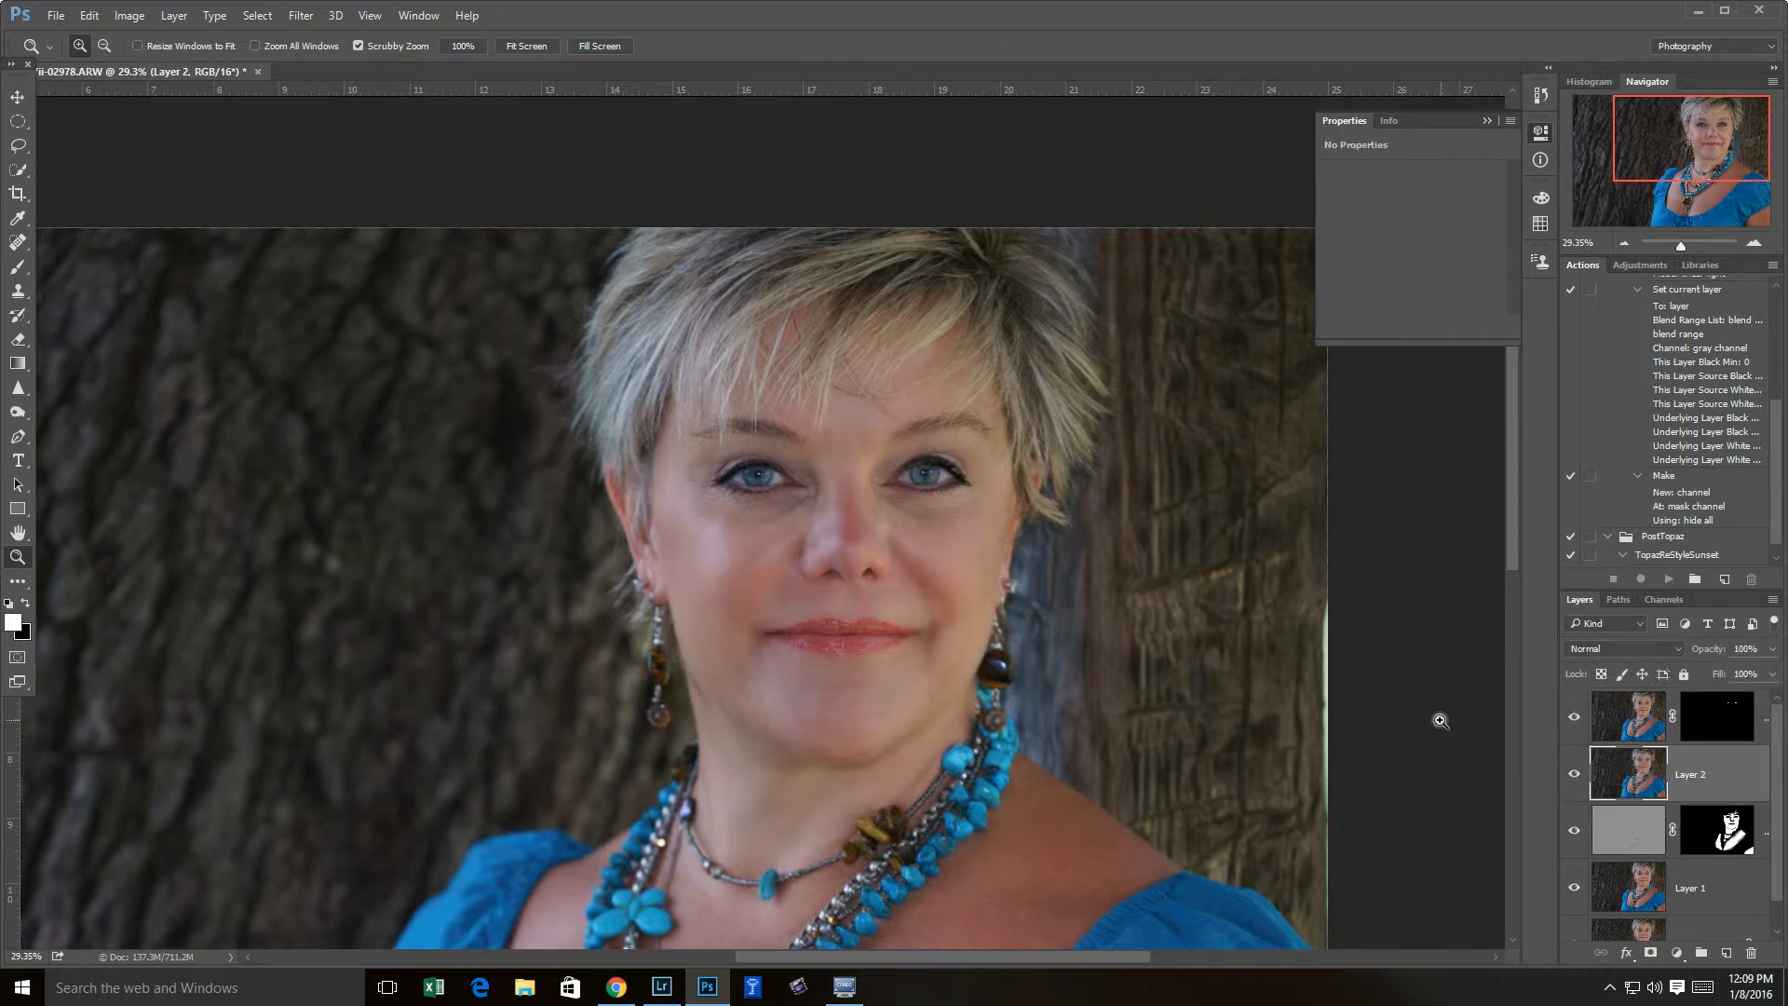
pyautogui.press('ctrl')
pyautogui.hotkey('ctrl', 'j')
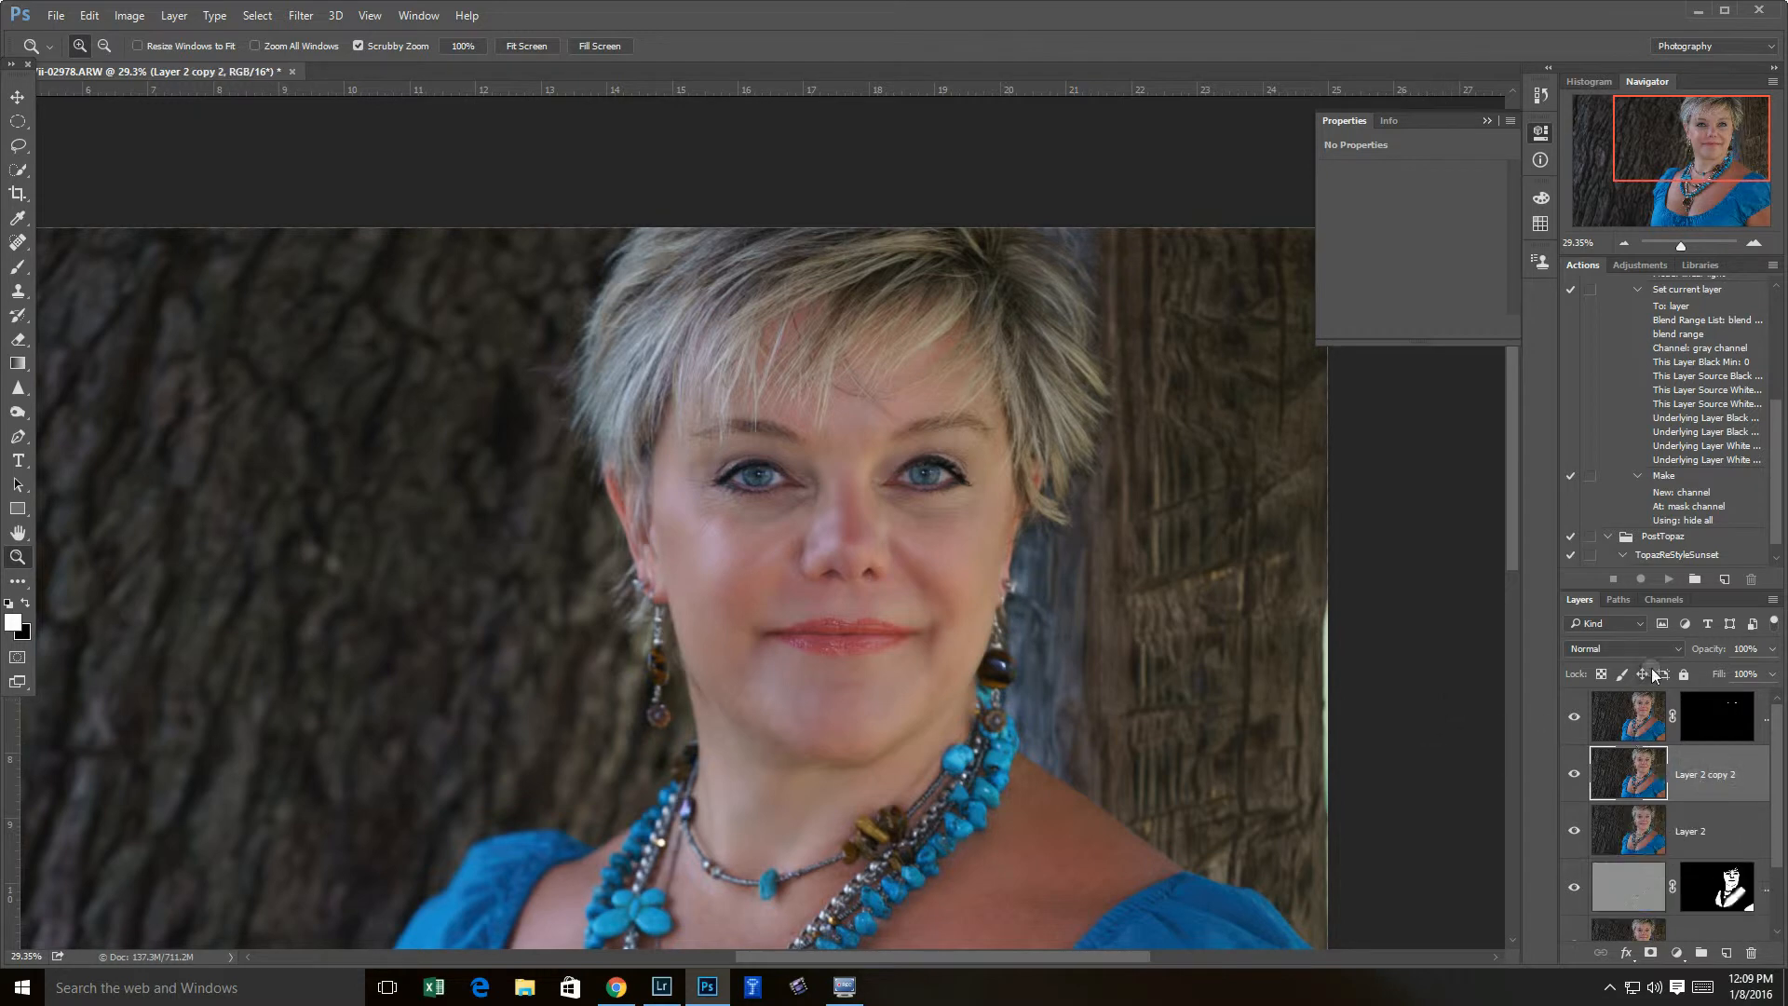
pyautogui.click(1674, 647)
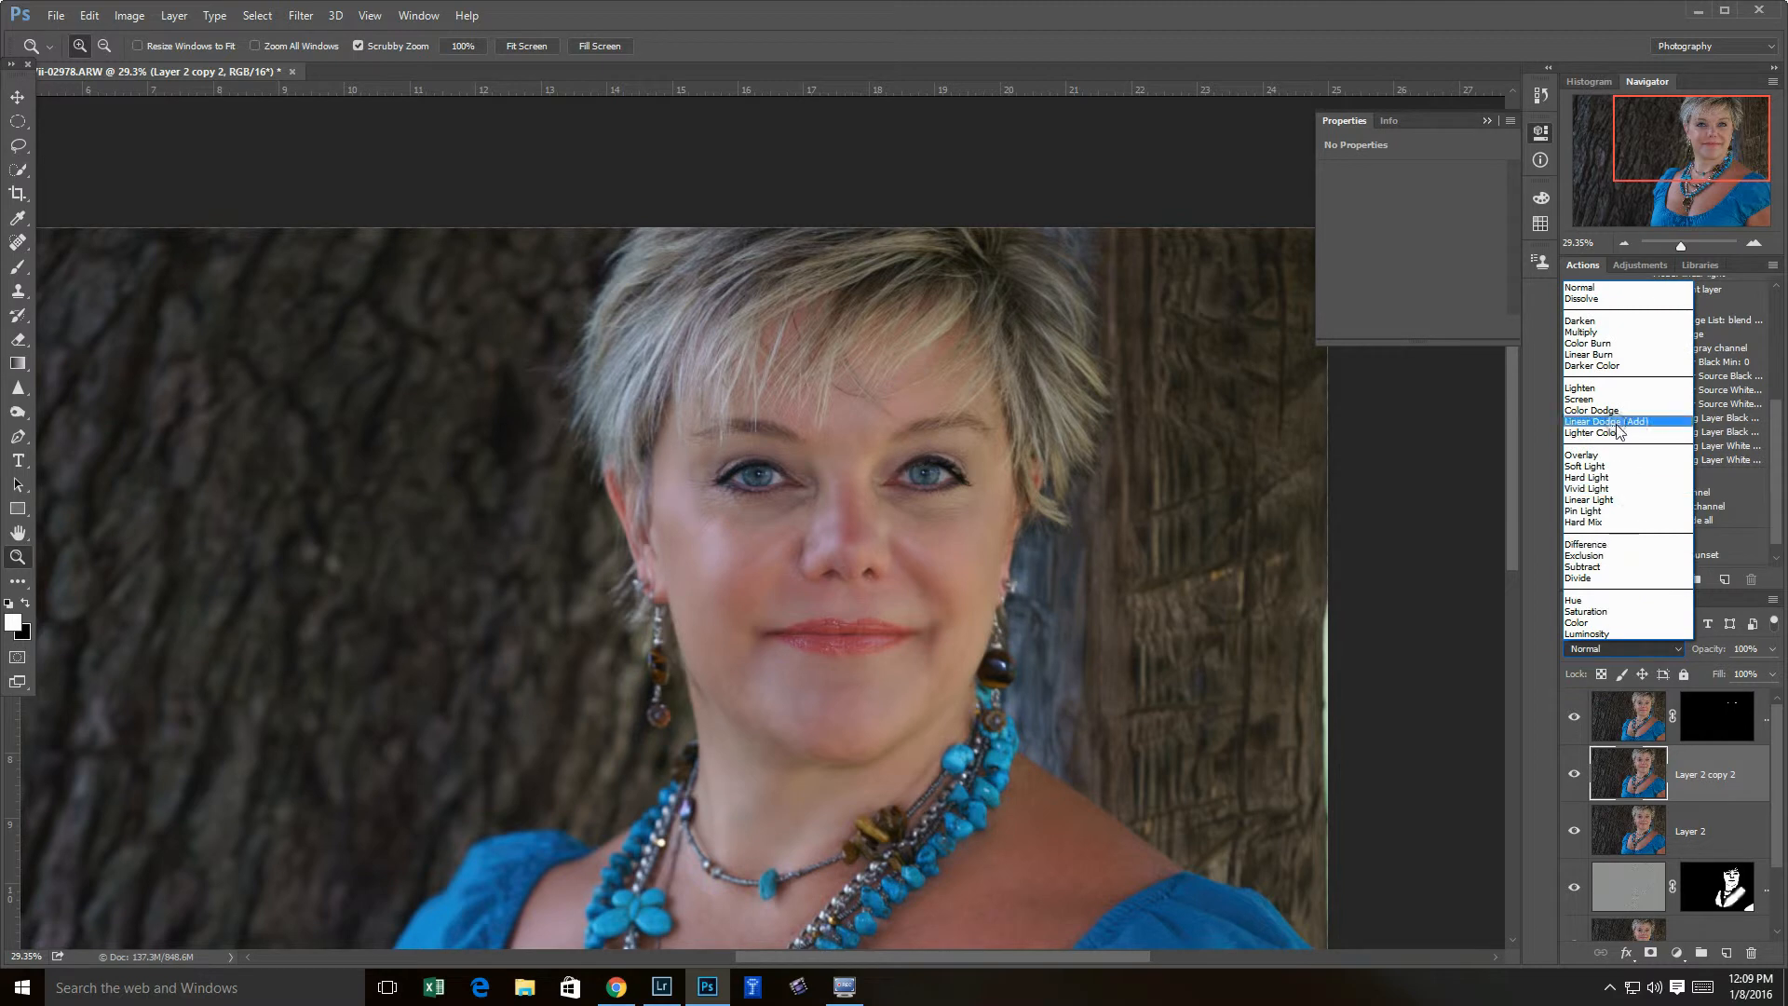
pyautogui.click(1592, 455)
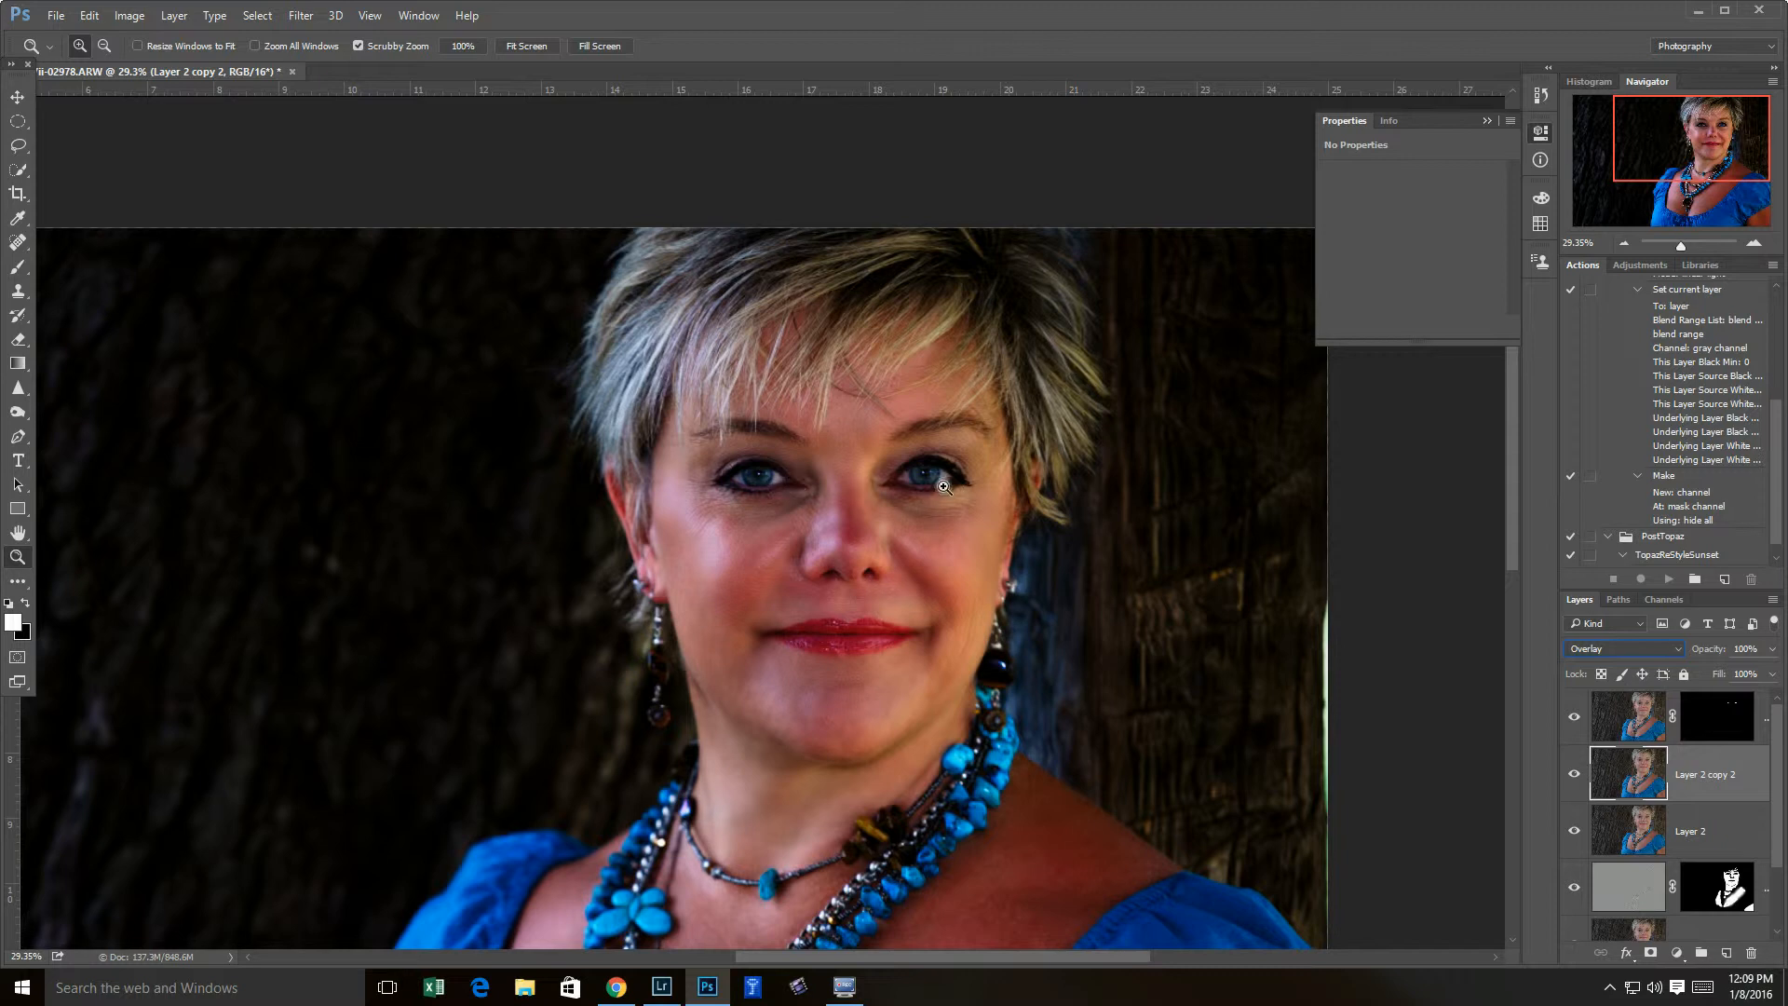
pyautogui.press('alt')
pyautogui.keyDown('alt'); pyautogui.click(1651, 955); pyautogui.keyUp('alt')
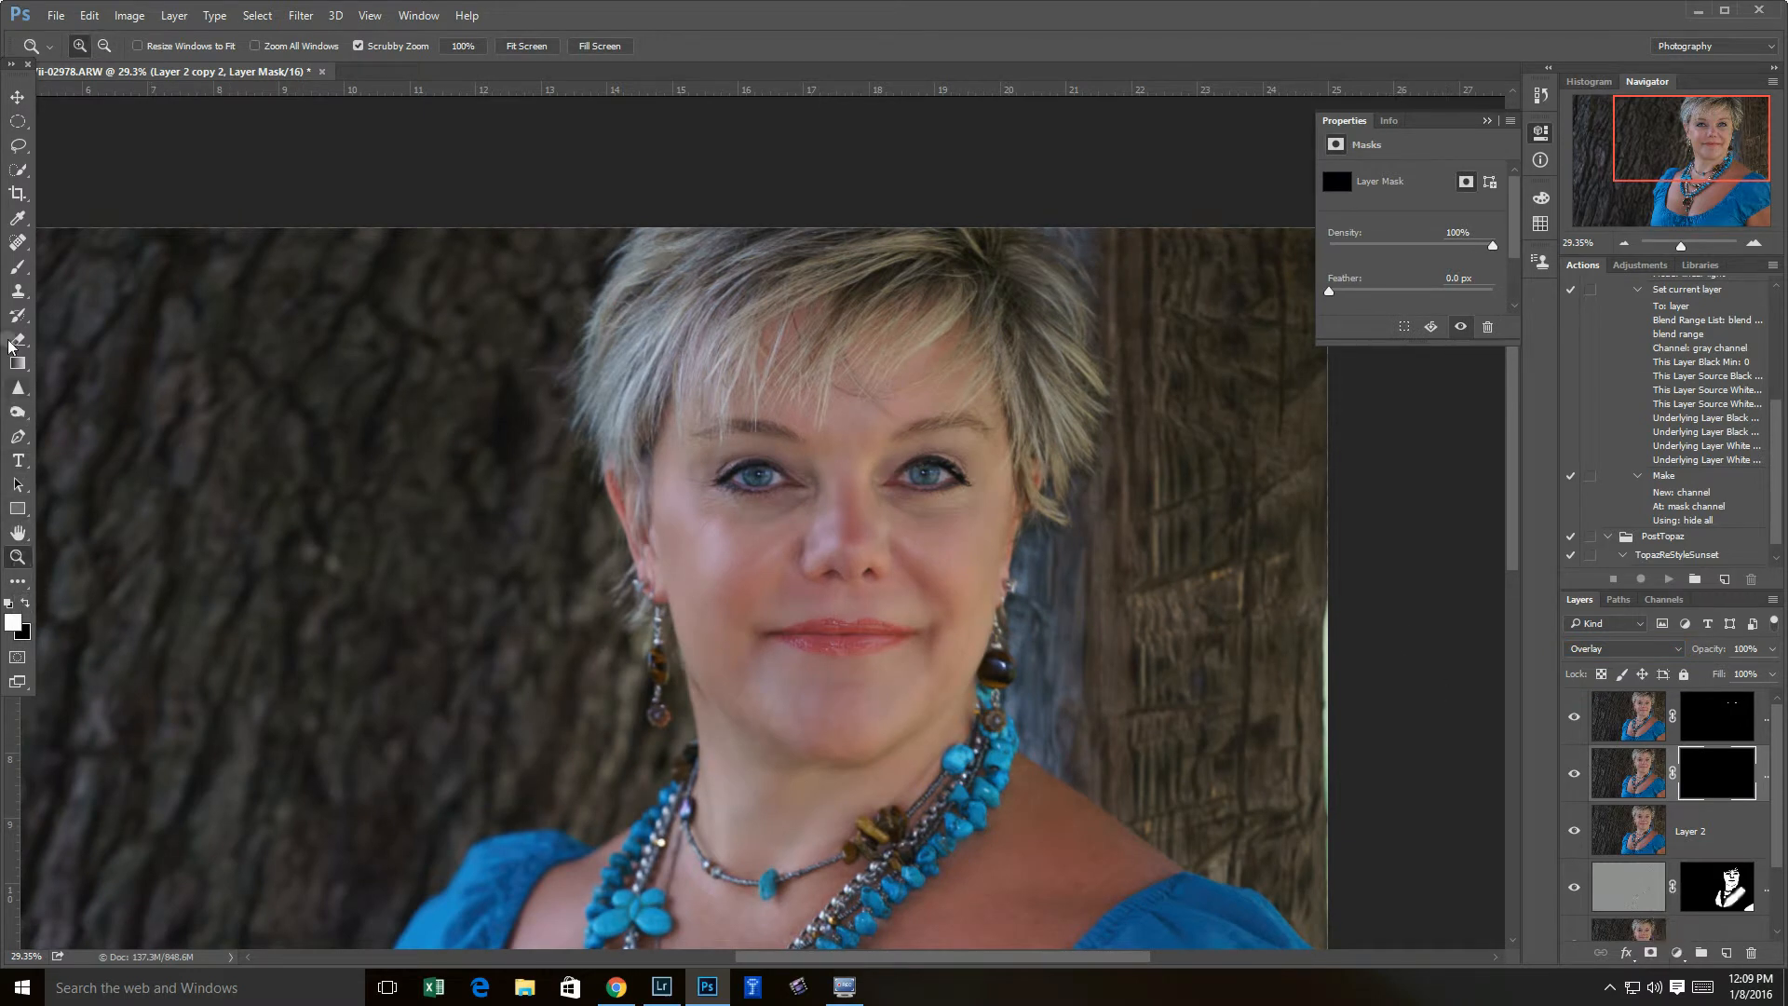
# - Paint the Overlay layer's mask white over both irises with the size 40 brush to deepen the eye colour and contrast
pyautogui.click(17, 266)
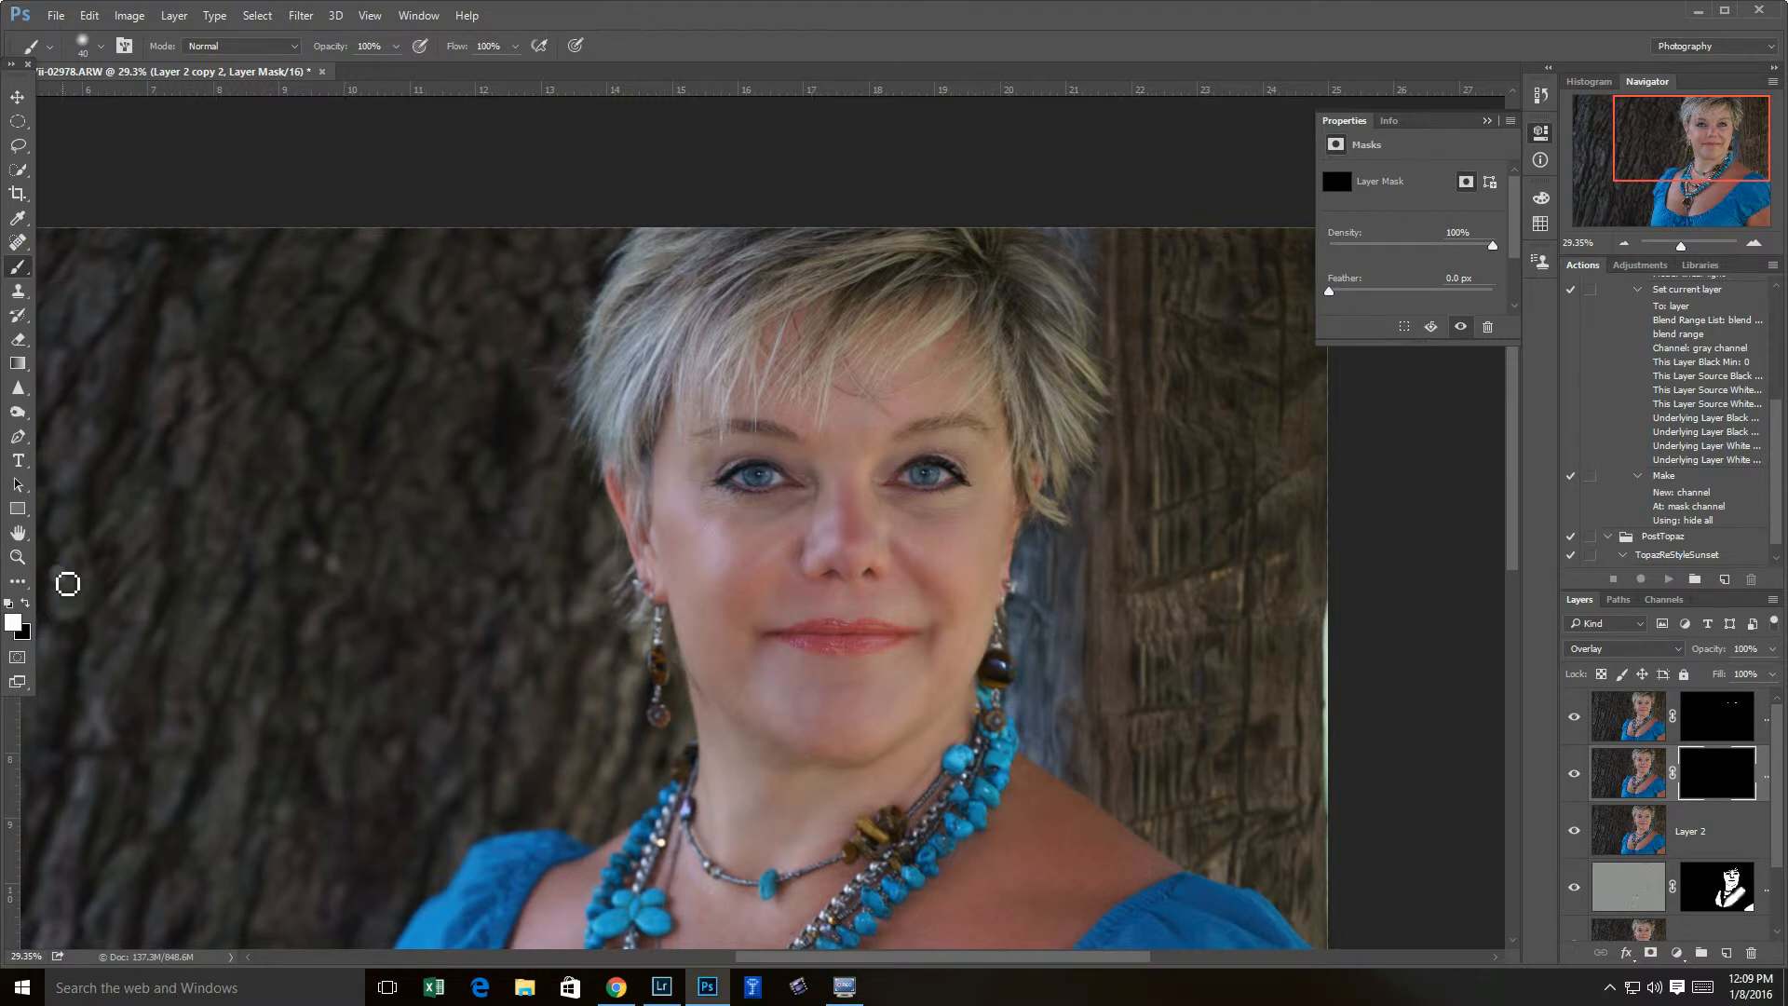
pyautogui.click(18, 556)
pyautogui.moveTo(800, 478); pyautogui.dragTo(931, 481)
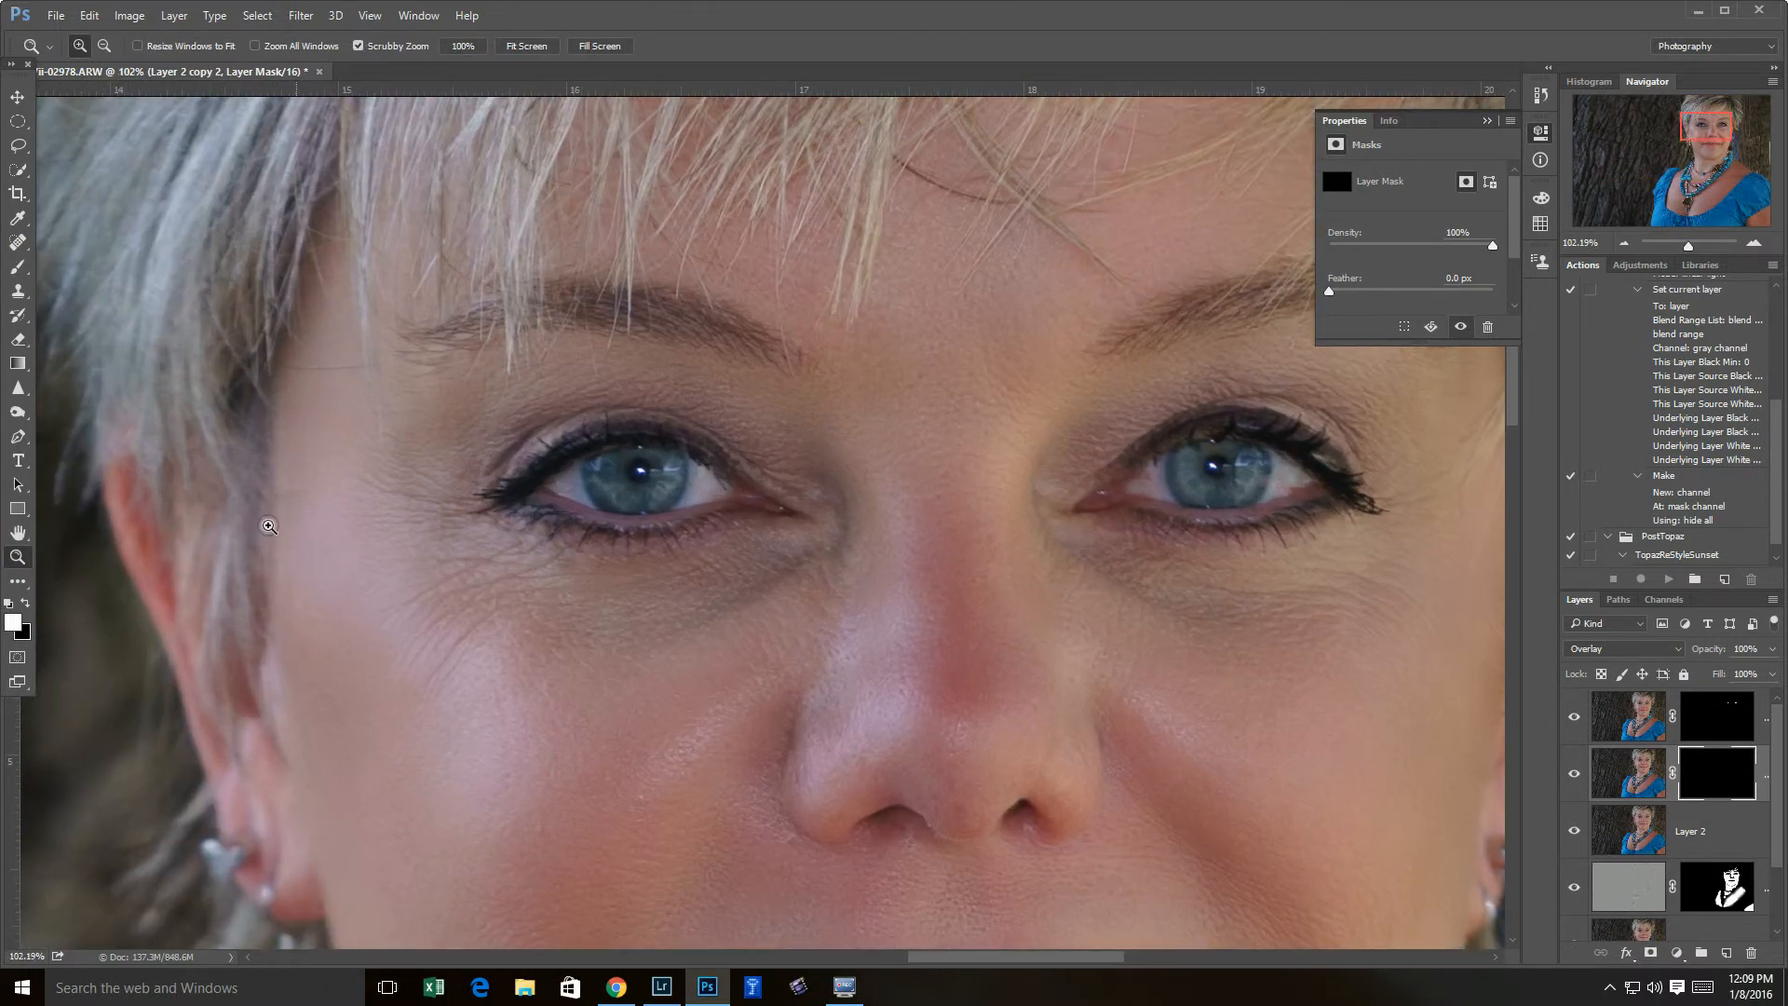
pyautogui.click(18, 266)
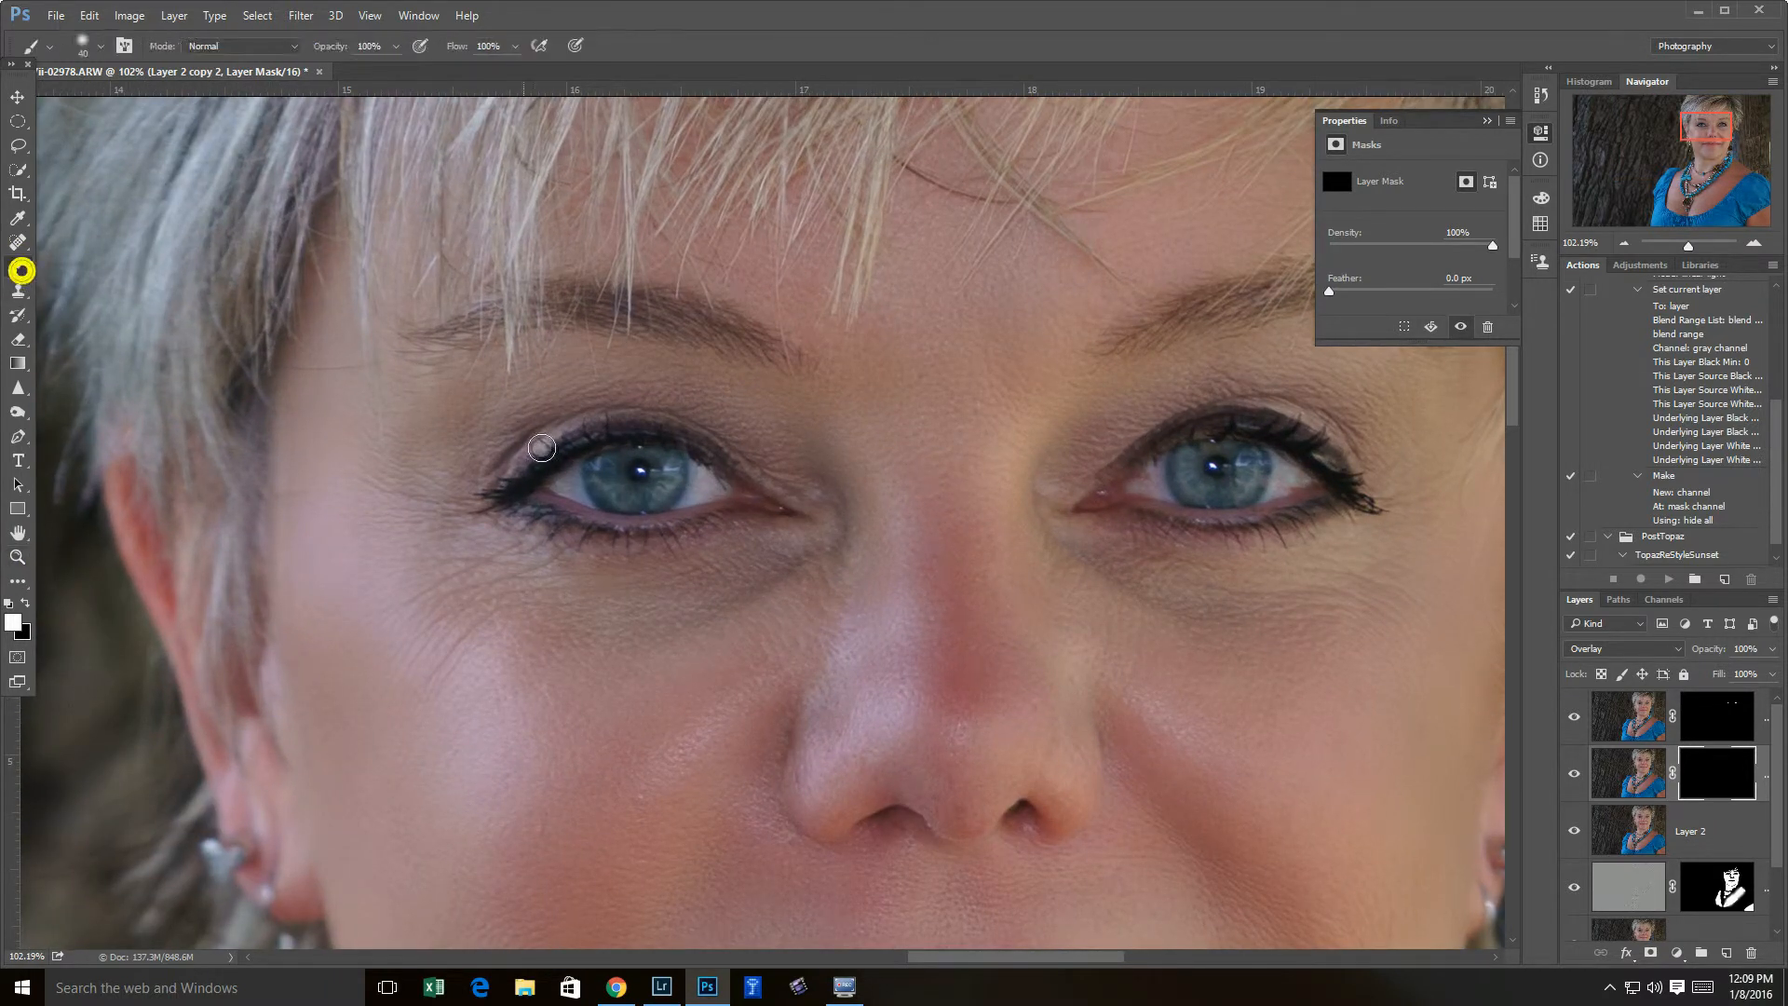
pyautogui.moveTo(618, 471)
pyautogui.mouseDown()
pyautogui.moveTo(623, 489)
pyautogui.moveTo(668, 494)
pyautogui.moveTo(647, 459)
pyautogui.moveTo(604, 477)
pyautogui.moveTo(667, 478)
pyautogui.mouseUp()
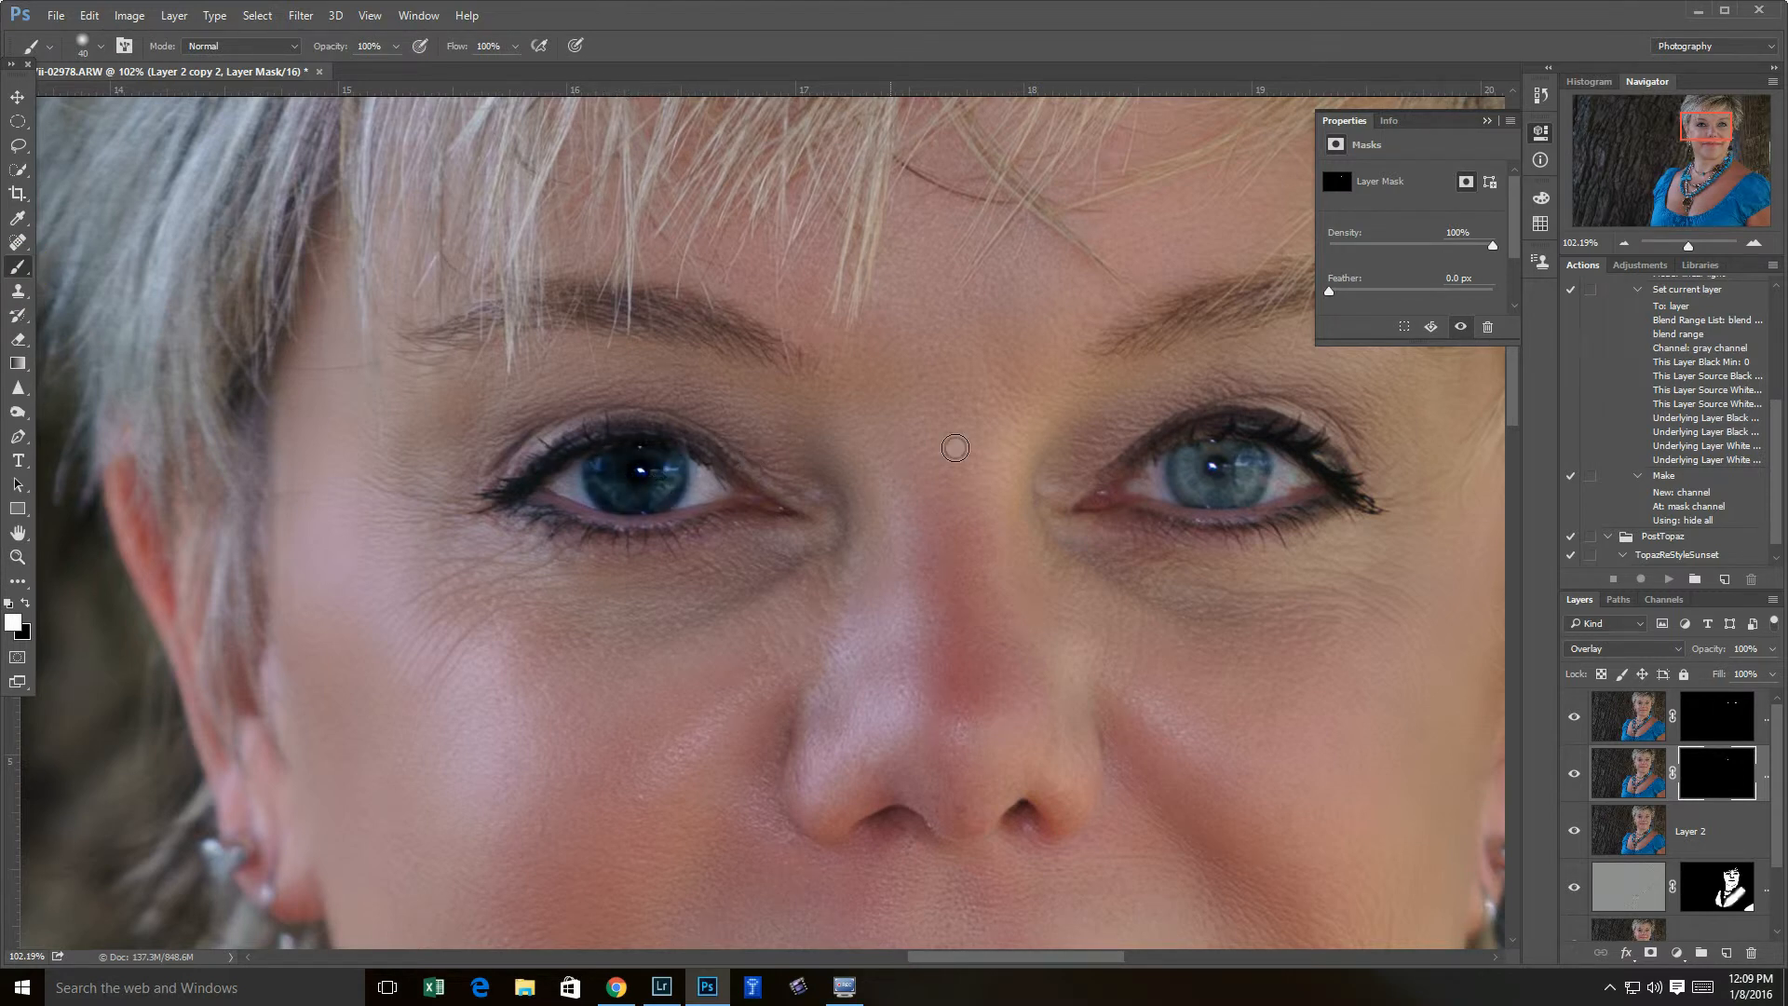
pyautogui.moveTo(1199, 465)
pyautogui.mouseDown()
pyautogui.moveTo(1183, 477)
pyautogui.moveTo(1234, 471)
pyautogui.moveTo(1213, 469)
pyautogui.moveTo(1232, 447)
pyautogui.mouseUp()
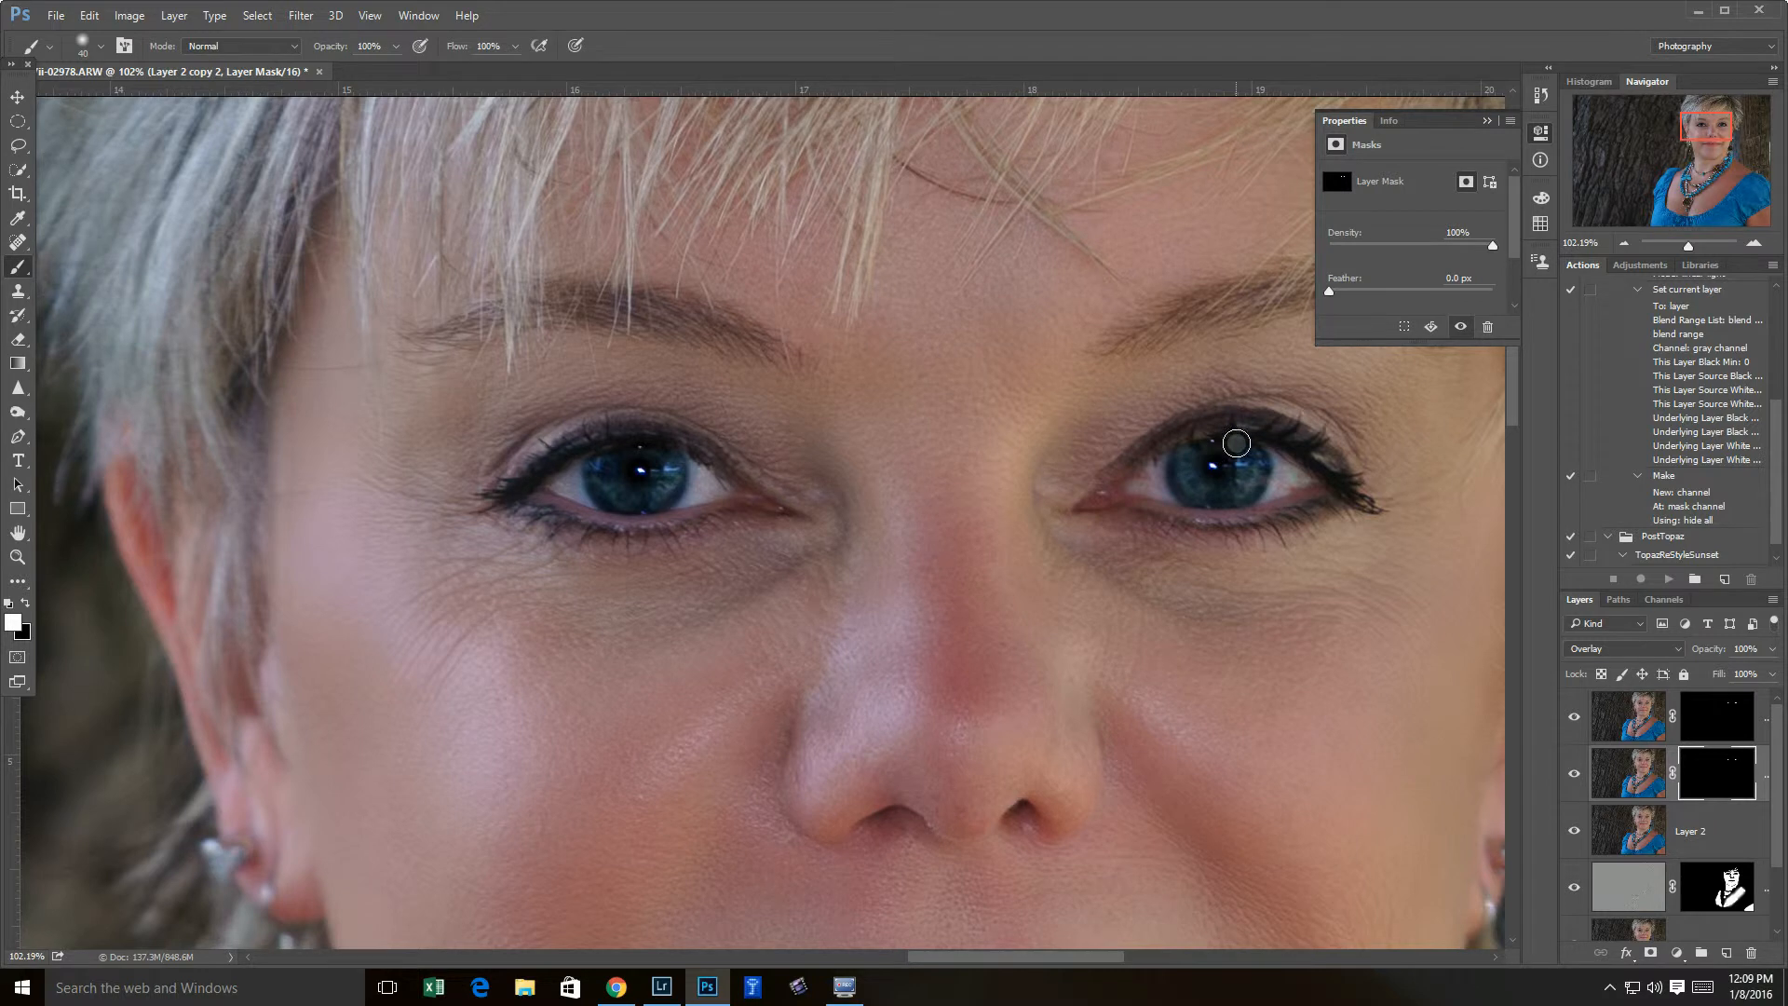
pyautogui.click(14, 557)
pyautogui.keyDown('alt'); pyautogui.click(946, 559); pyautogui.keyUp('alt')
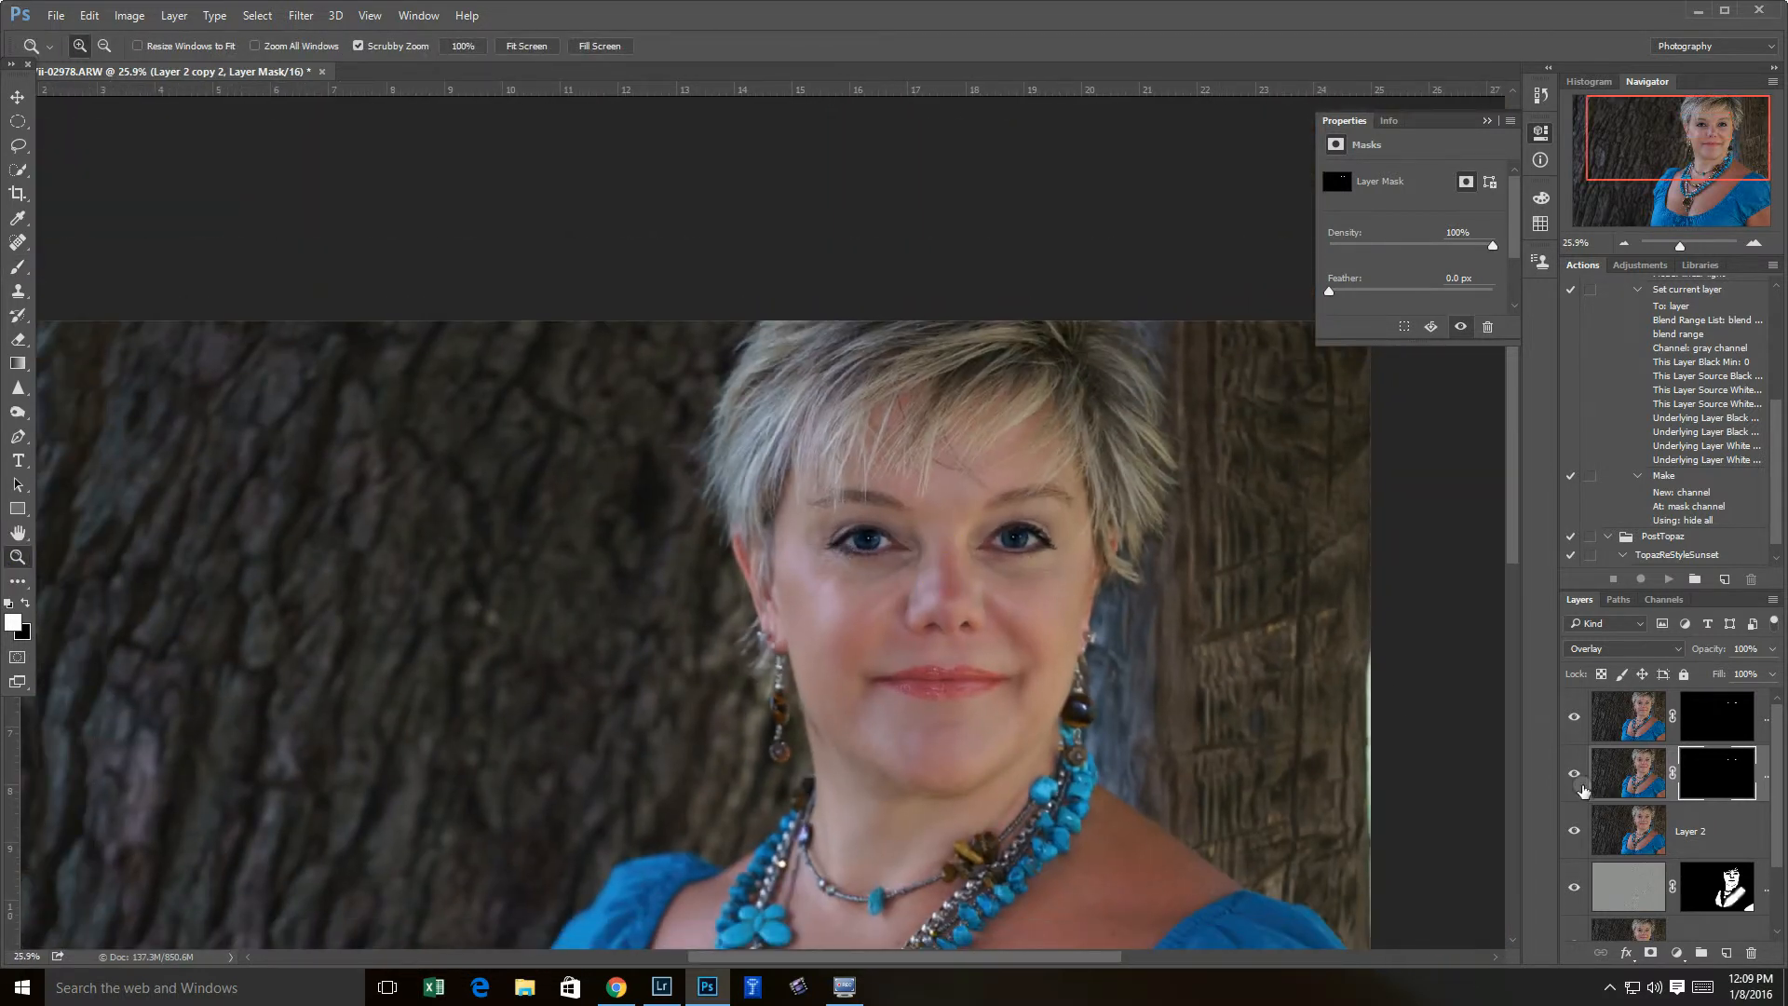
# - Compare the eyes with and without the Overlay layer and lower that layer's opacity to 22%
pyautogui.click(1574, 775)
pyautogui.click(1574, 775)
pyautogui.click(1575, 775)
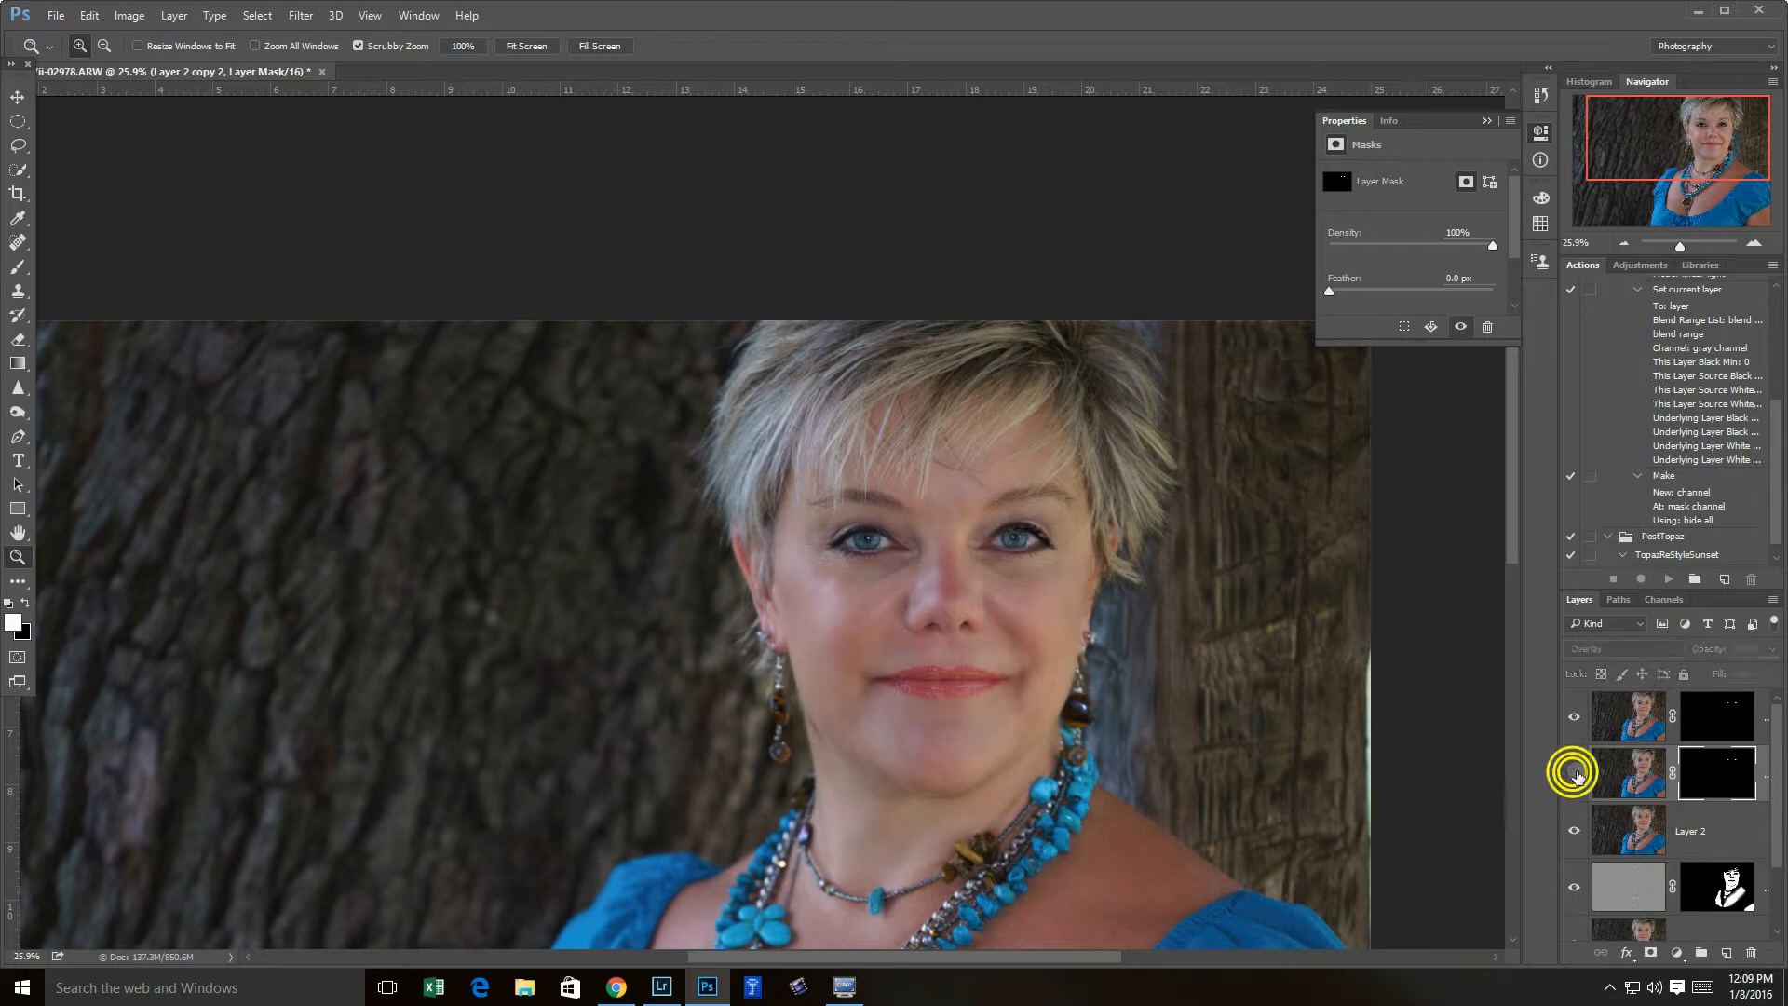
pyautogui.click(1576, 774)
pyautogui.click(1717, 649)
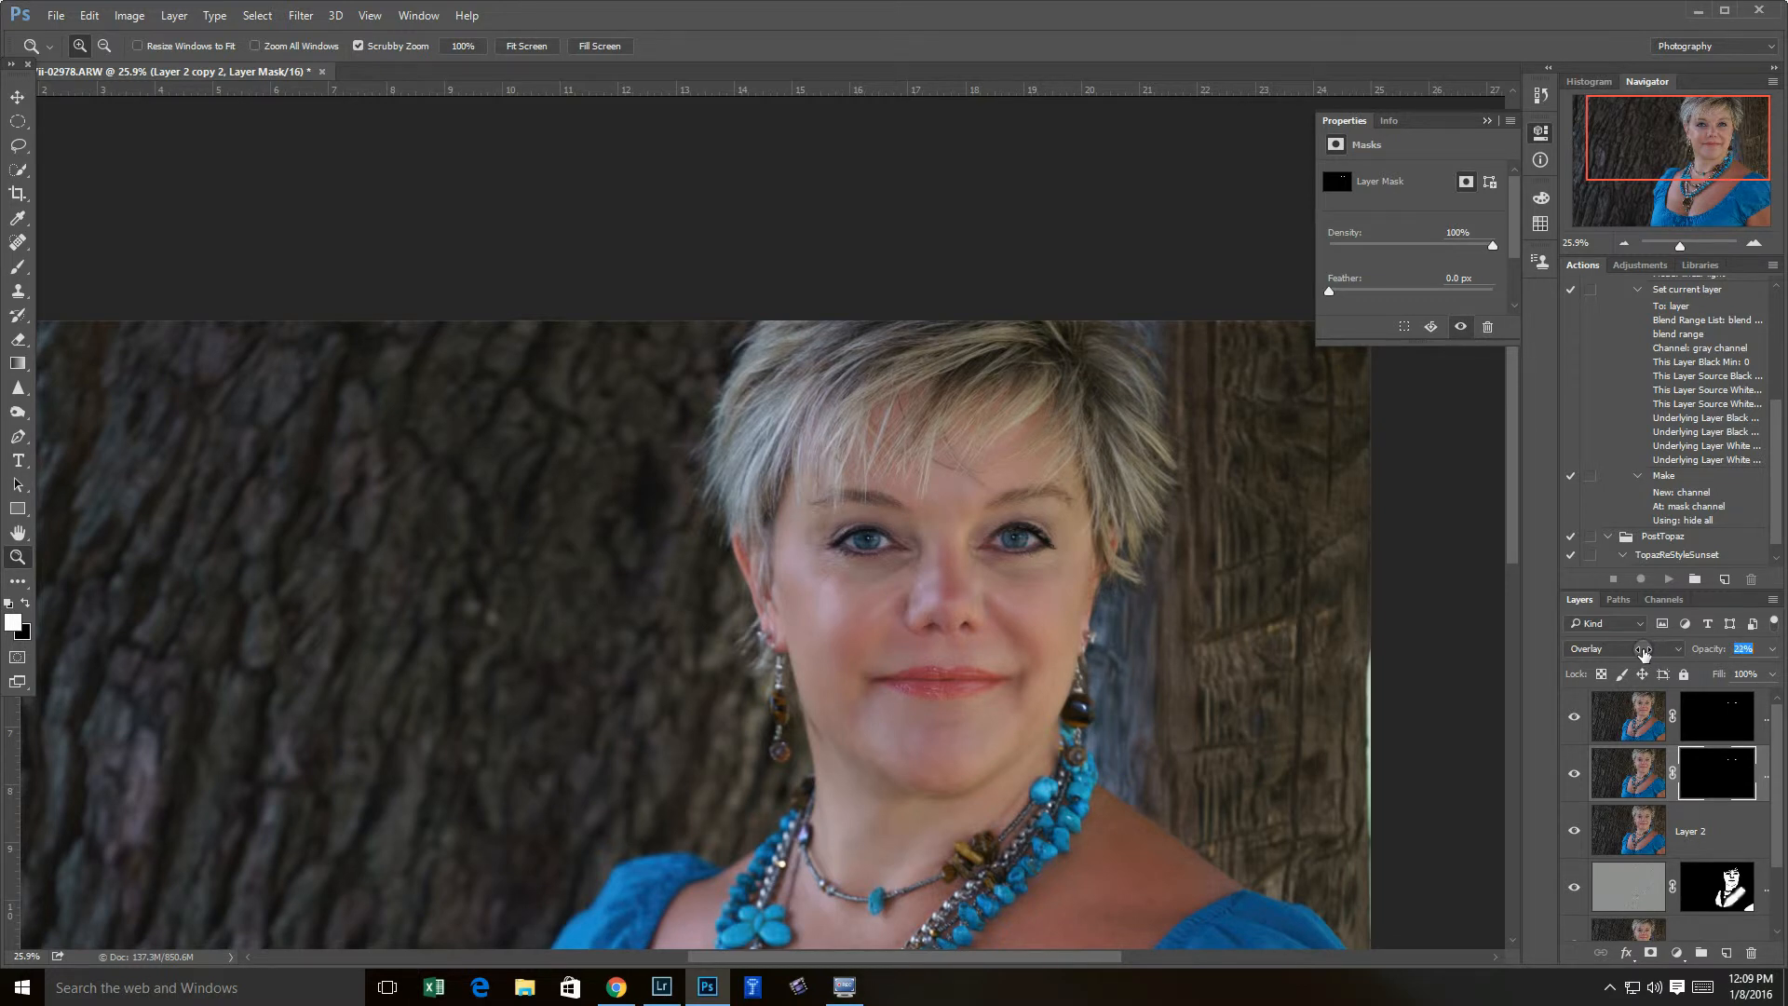
# - Toggle the Overlay layer's visibility repeatedly to judge its reduced effect on the eyes
pyautogui.click(1573, 775)
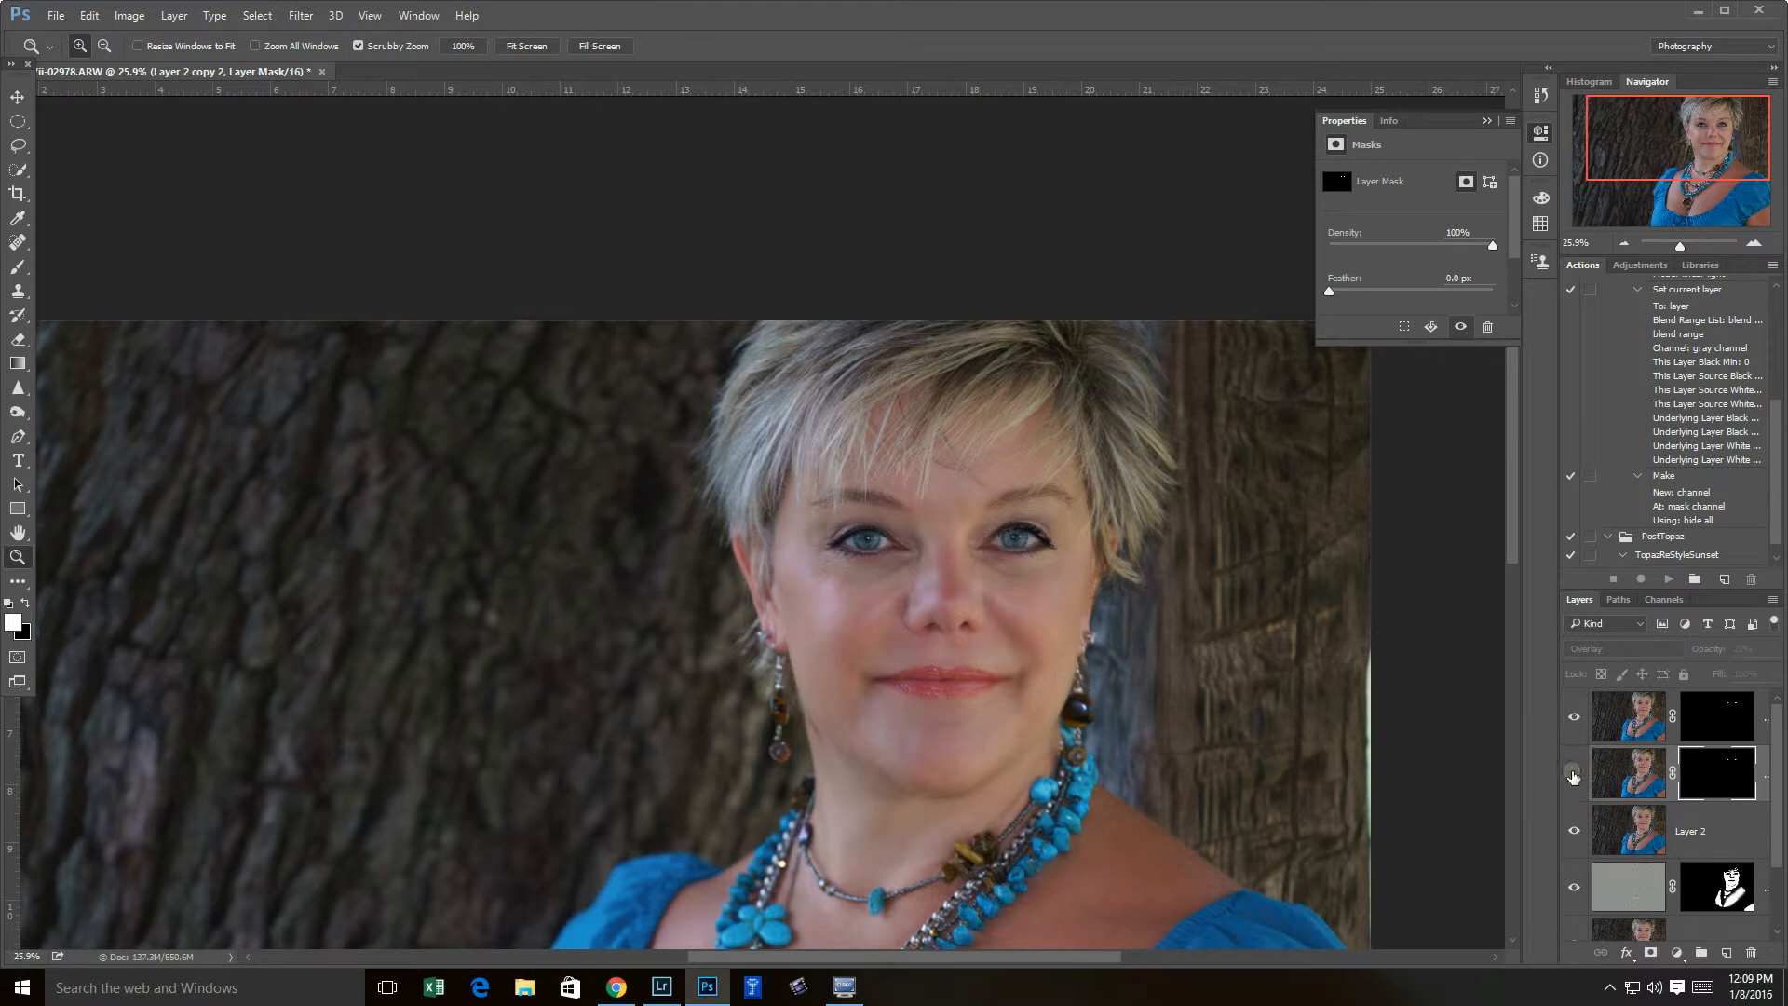
pyautogui.click(1573, 775)
pyautogui.click(1573, 775)
pyautogui.click(1573, 774)
pyautogui.click(1574, 776)
pyautogui.click(1574, 775)
pyautogui.click(1574, 777)
pyautogui.click(1574, 777)
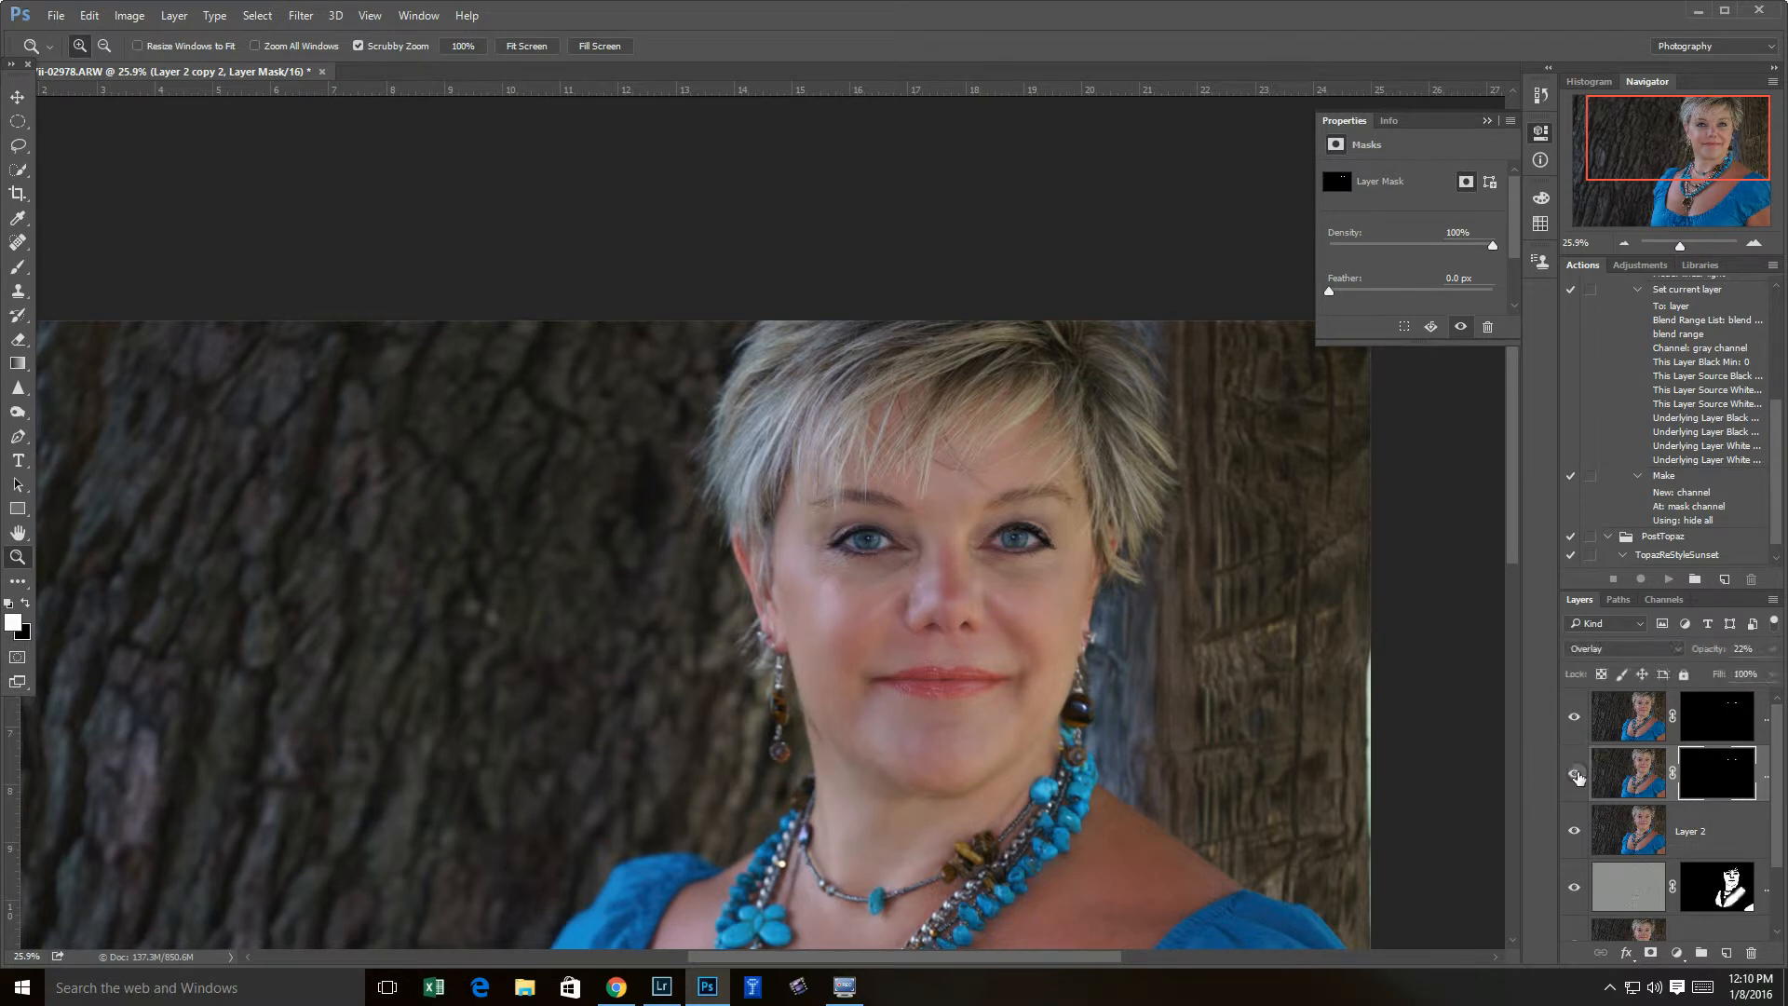
# - Examine the eyes close up with the Overlay layer repeatedly hidden and shown
pyautogui.click(917, 558)
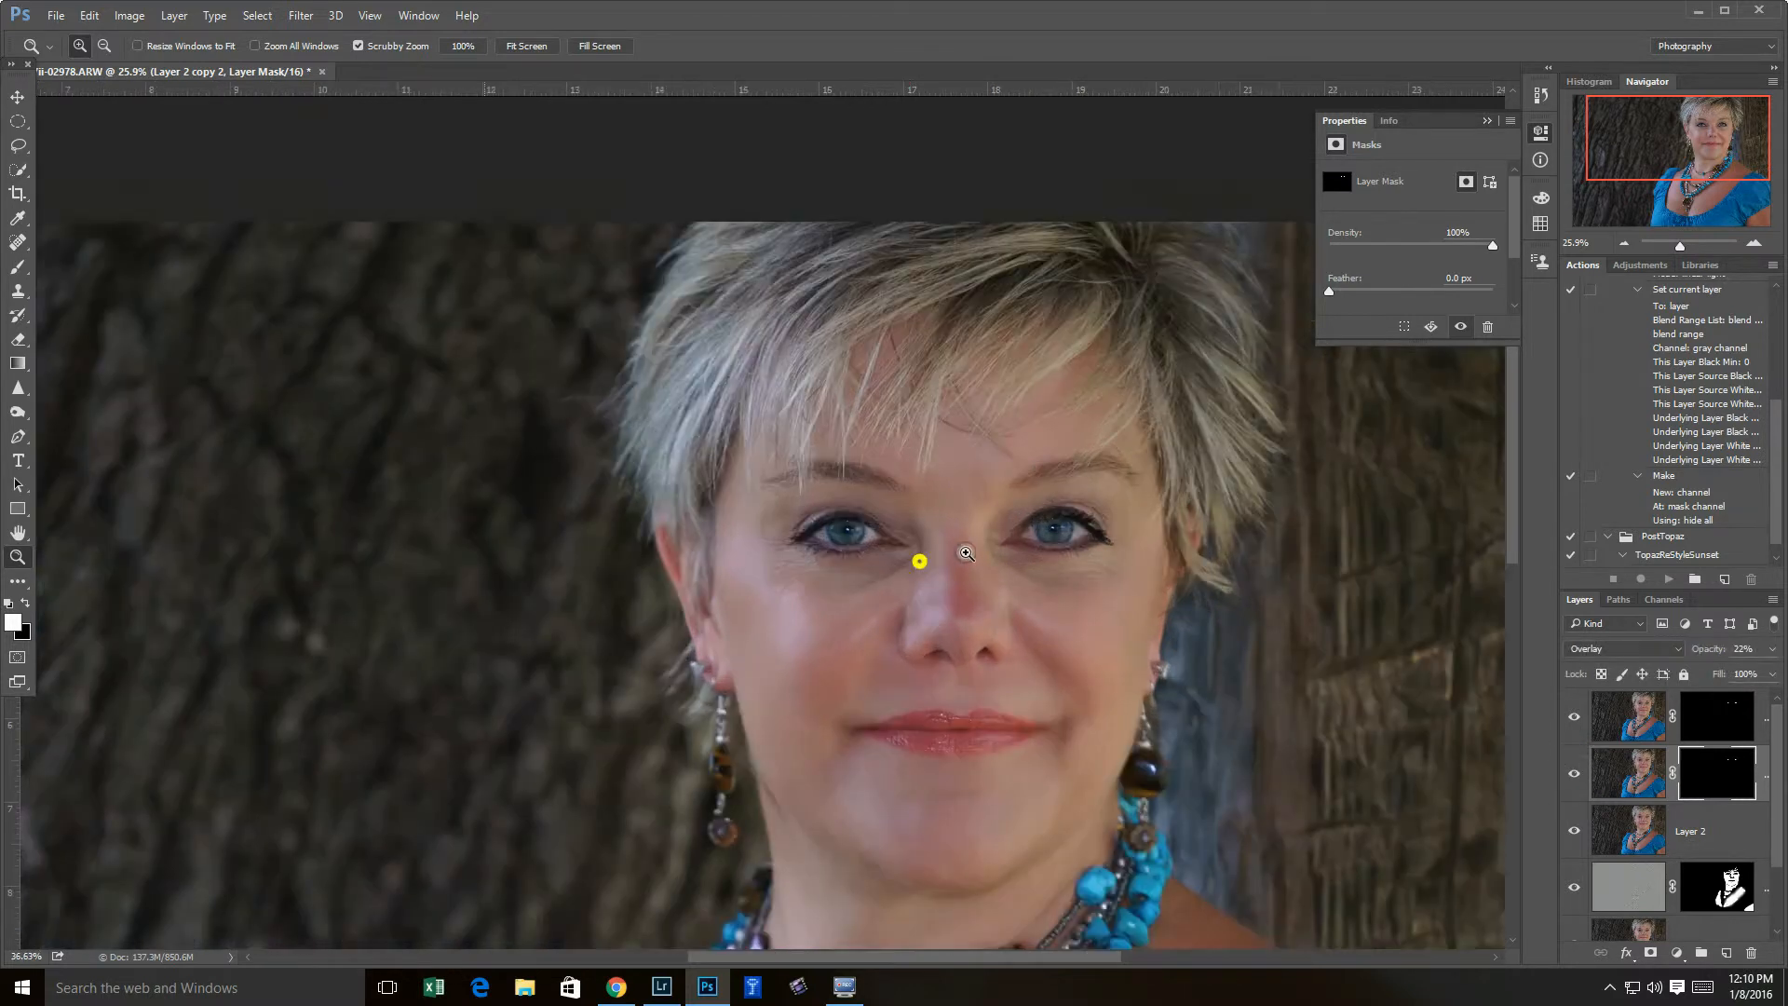
pyautogui.click(1577, 777)
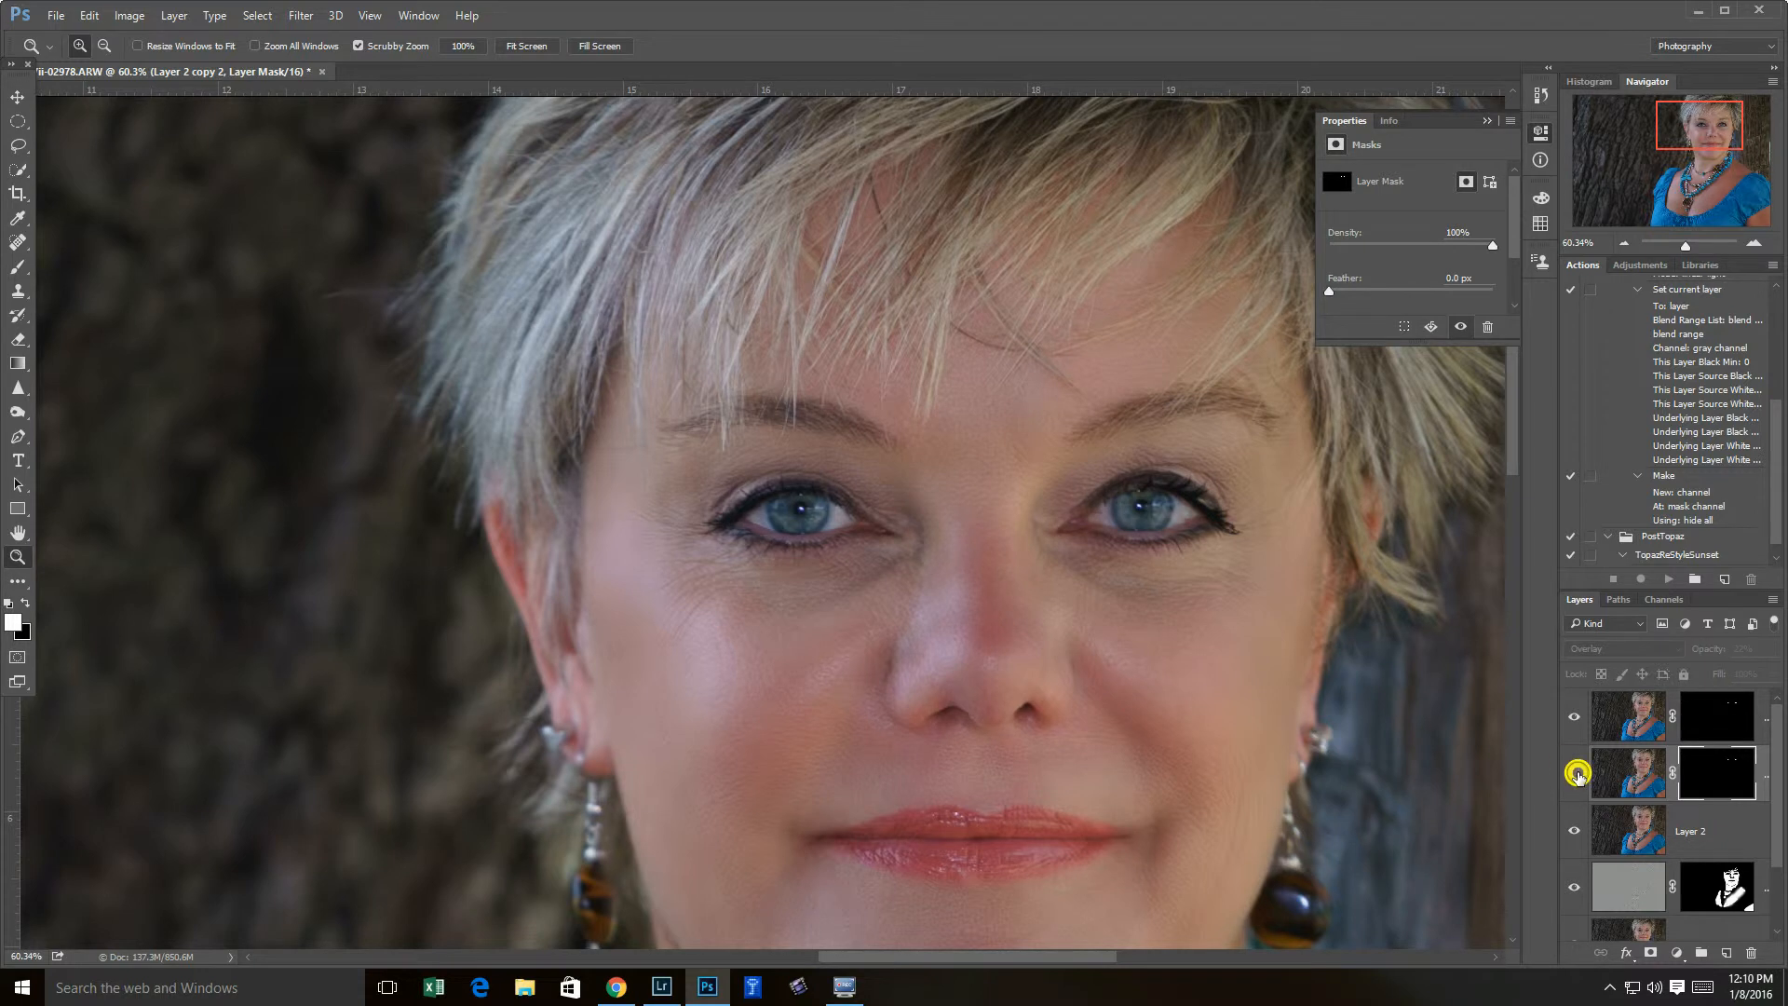
pyautogui.click(1577, 777)
pyautogui.click(1576, 776)
pyautogui.click(1577, 775)
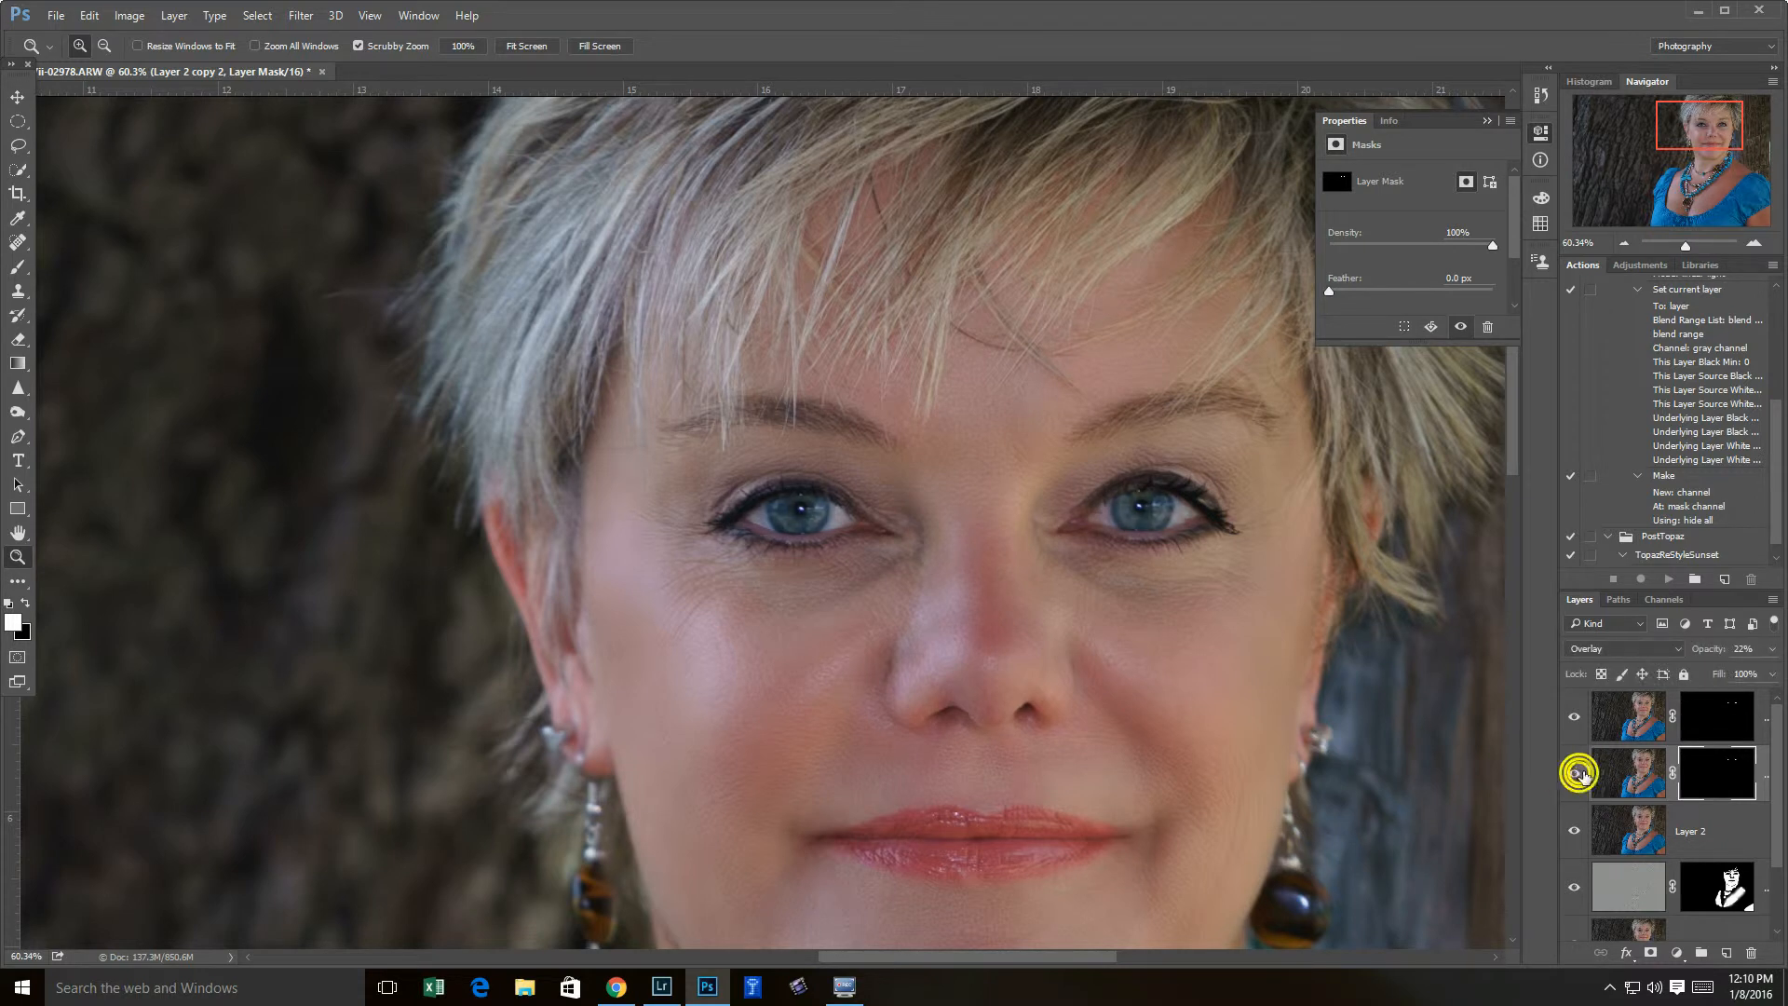
pyautogui.click(1576, 777)
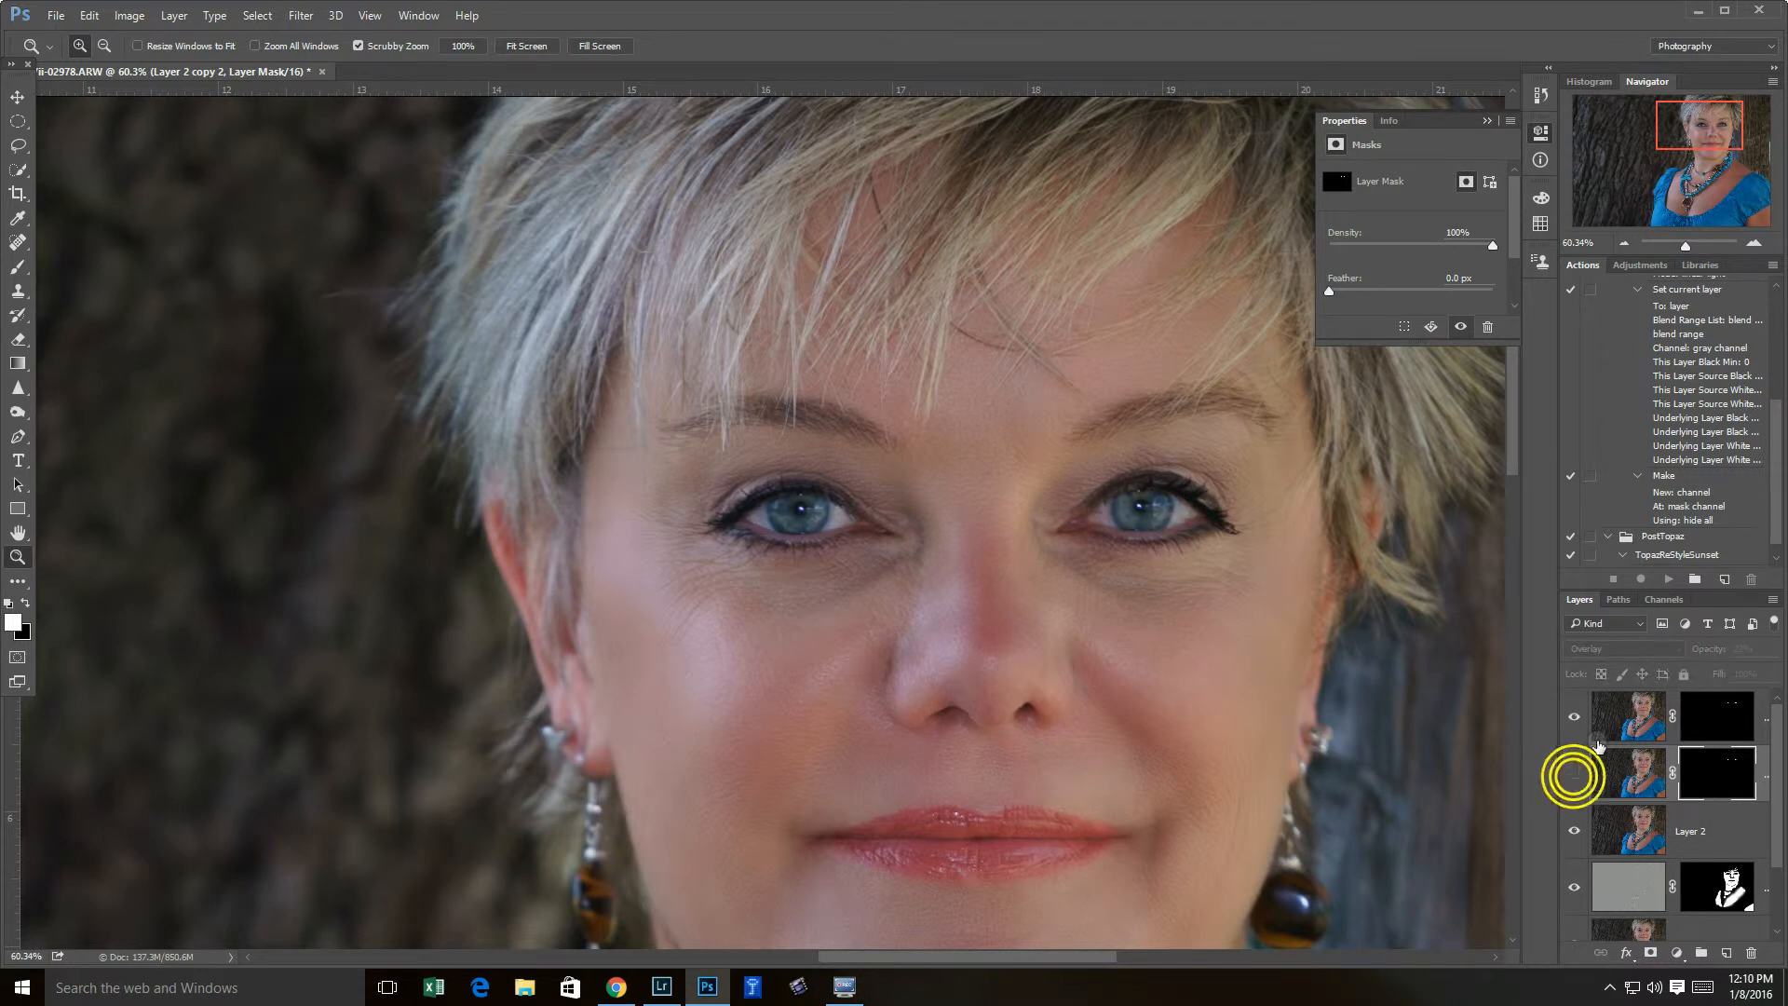
pyautogui.click(1575, 772)
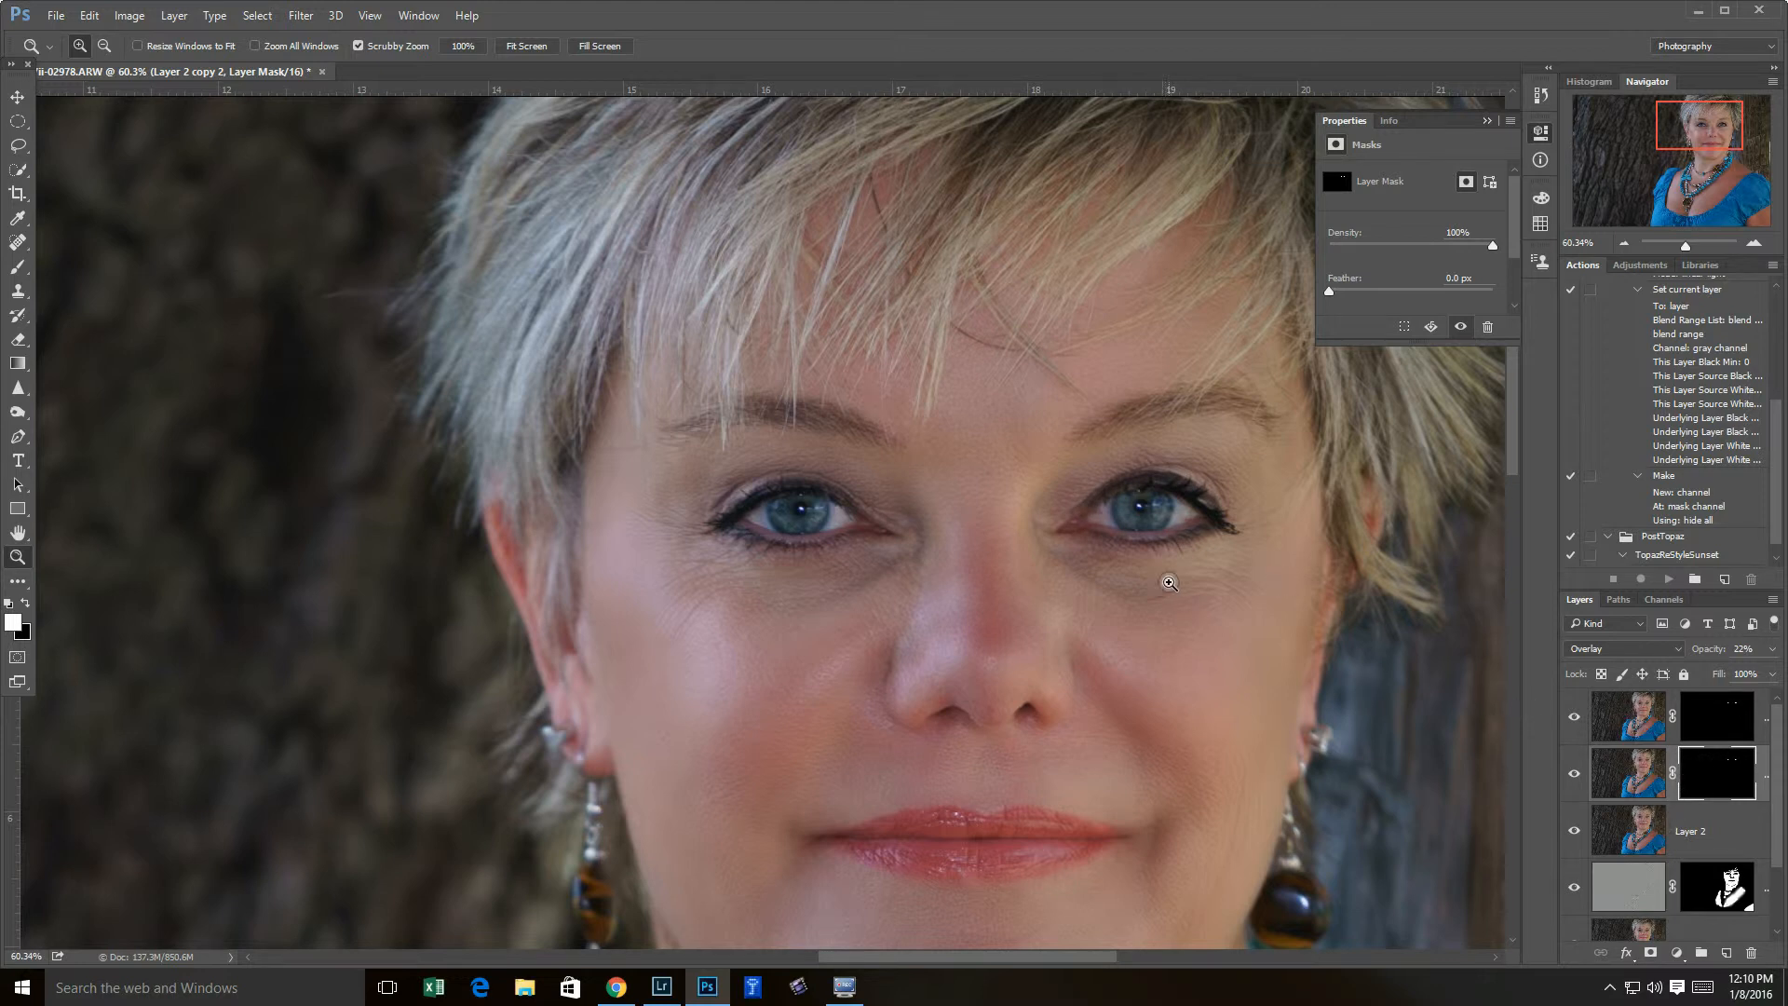
# - Stamp all visible layers into a new layer above the Screen layer and add an empty layer on top
pyautogui.click(1631, 720)
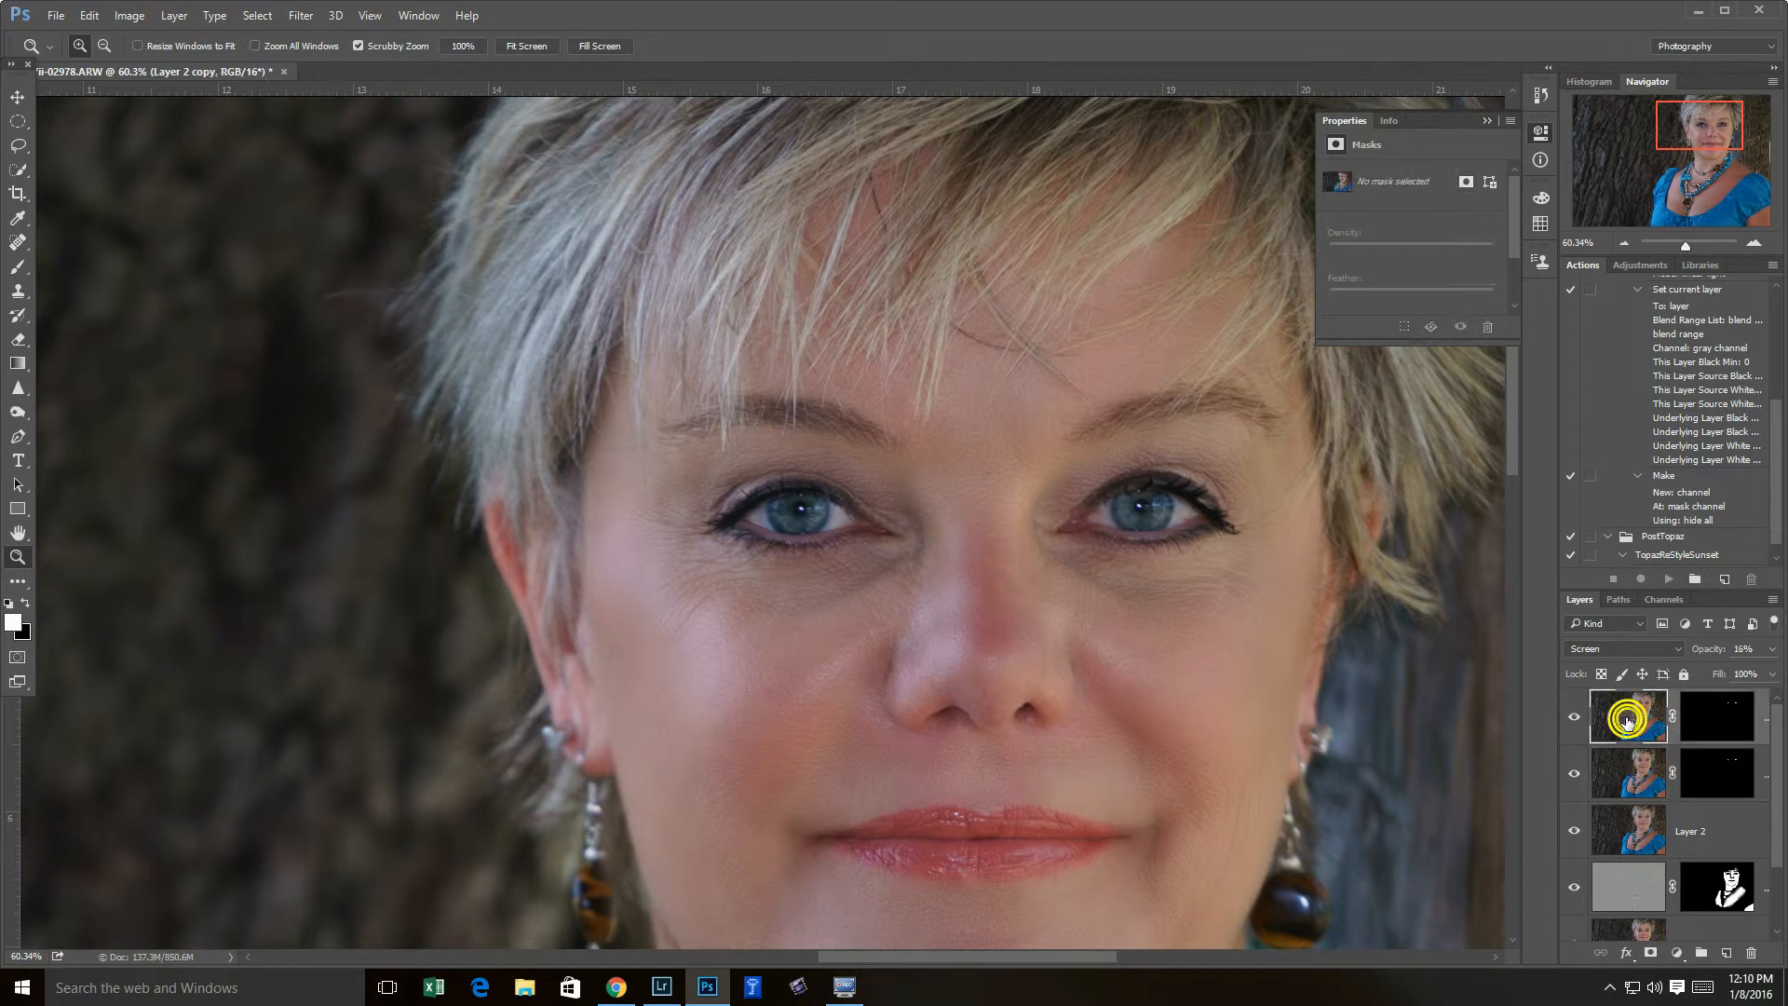
pyautogui.press('ctrl')
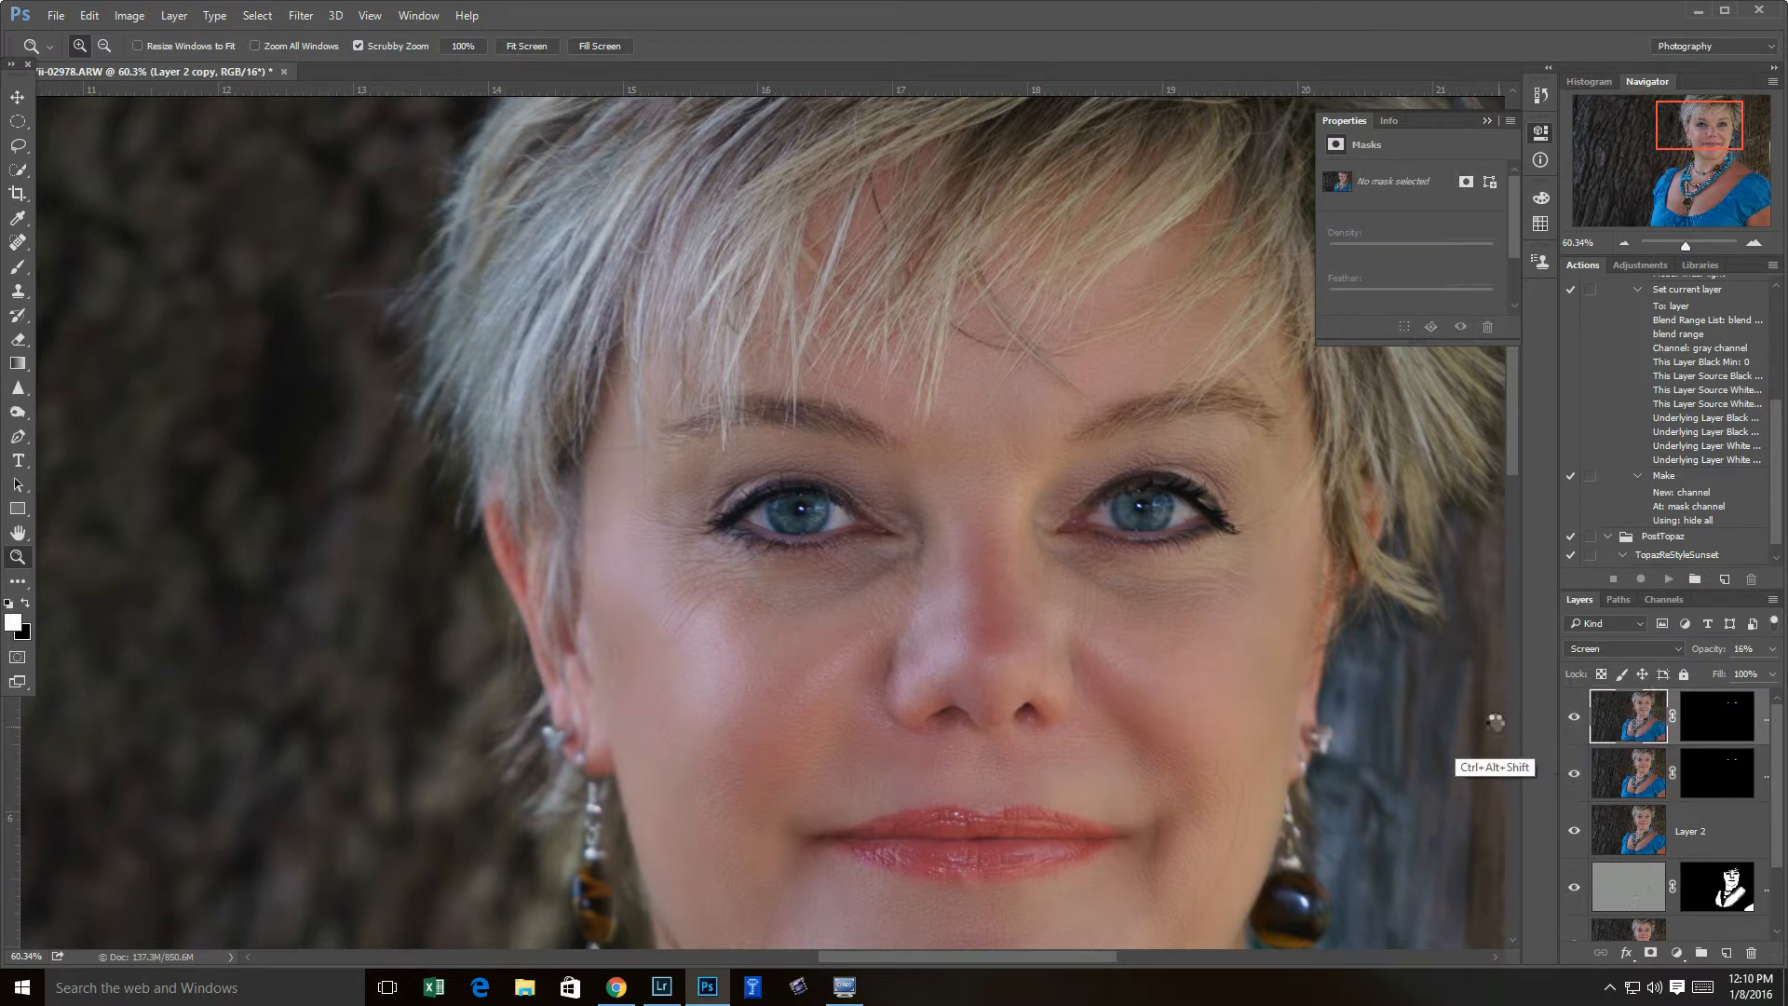
pyautogui.hotkey('ctrl', 'alt', 'shift', 'e')
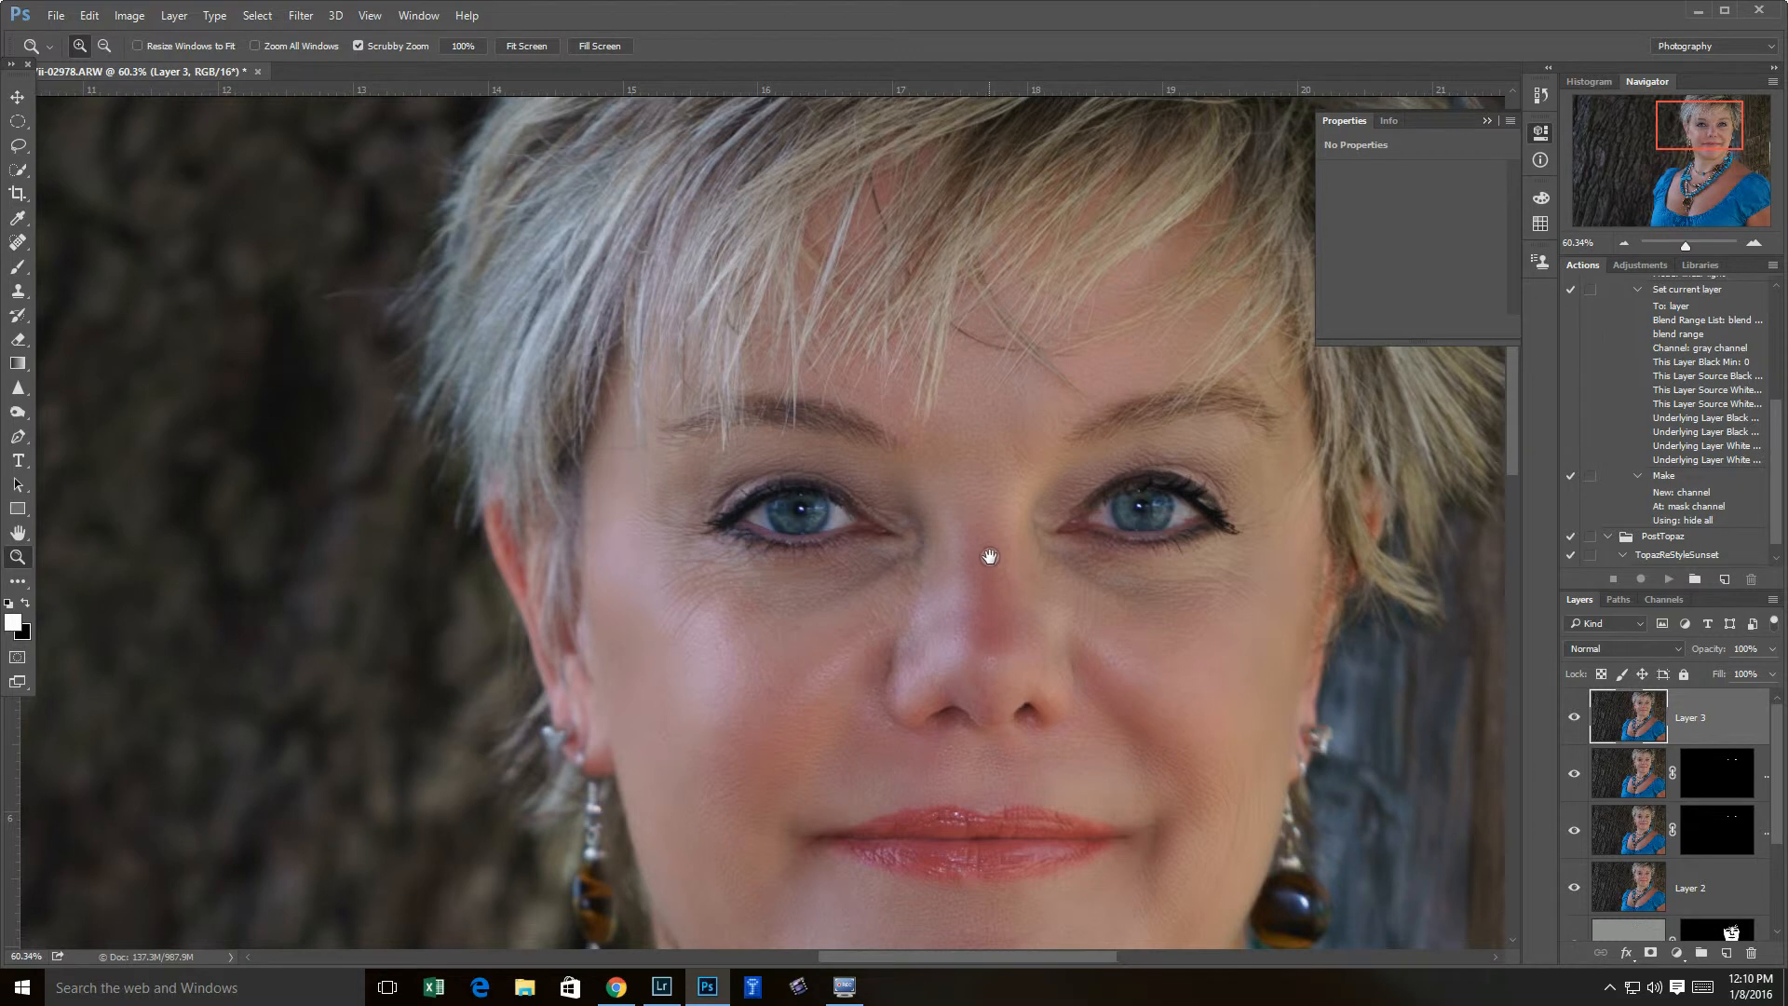
pyautogui.moveTo(989, 556); pyautogui.dragTo(912, 553)
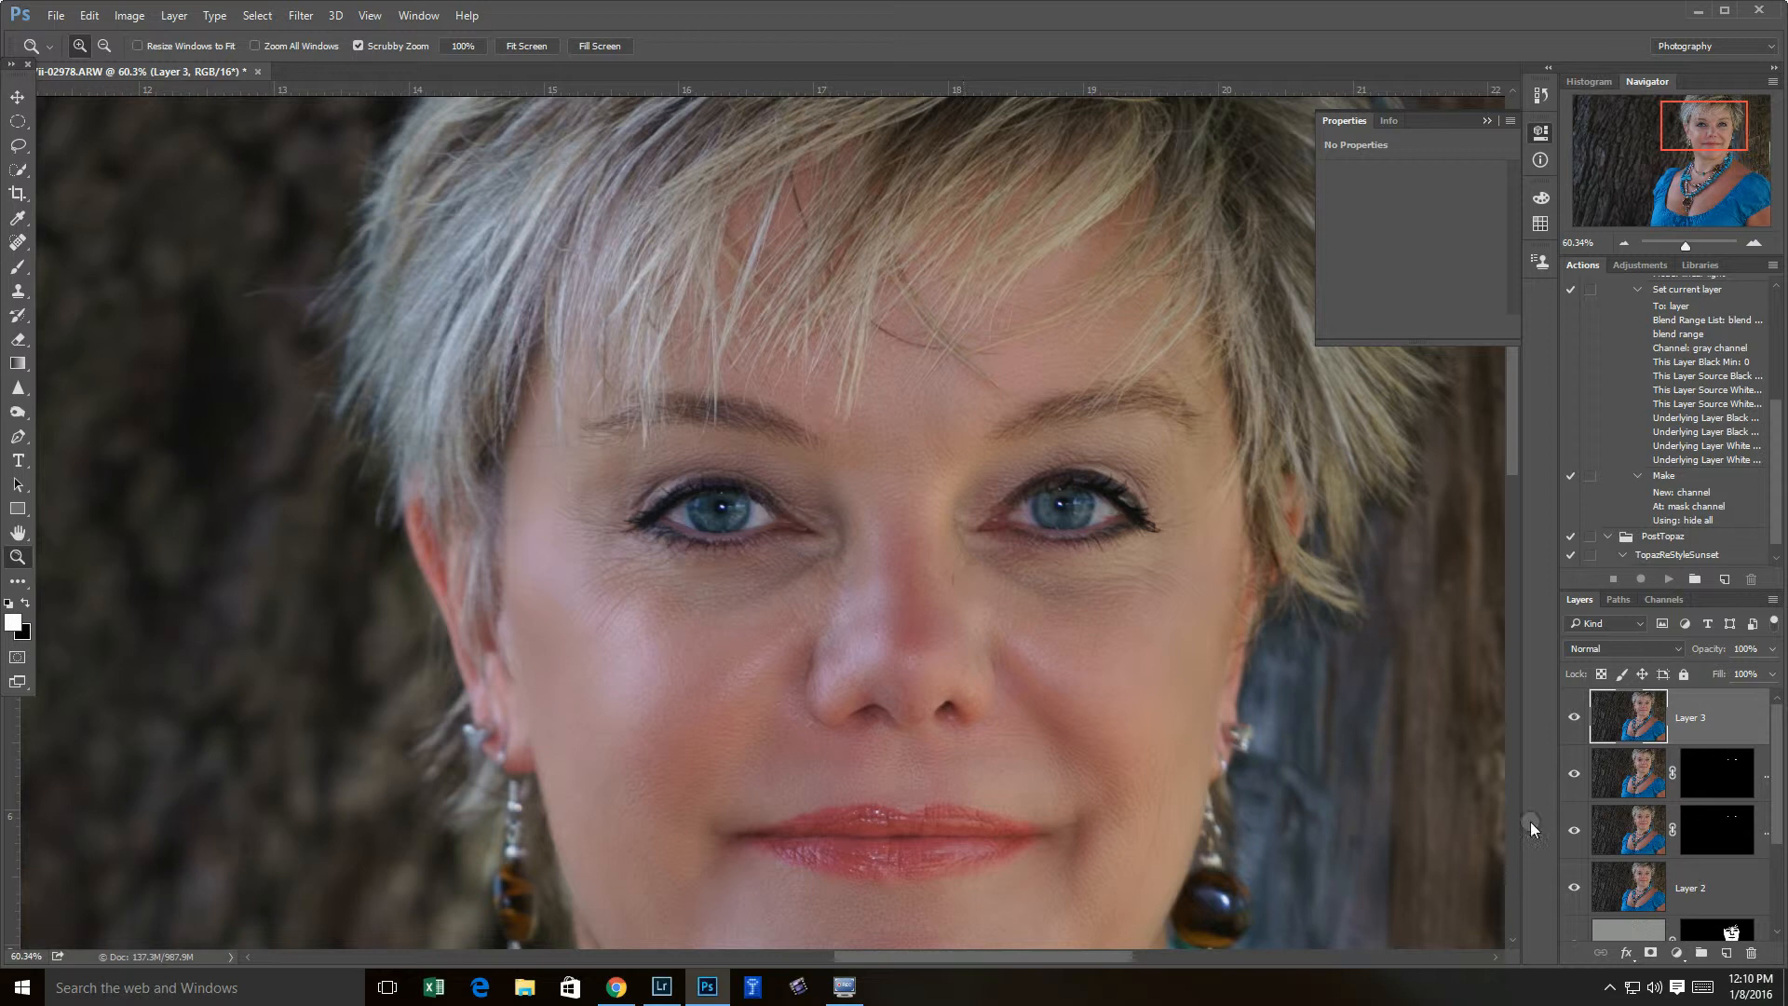
pyautogui.click(1726, 953)
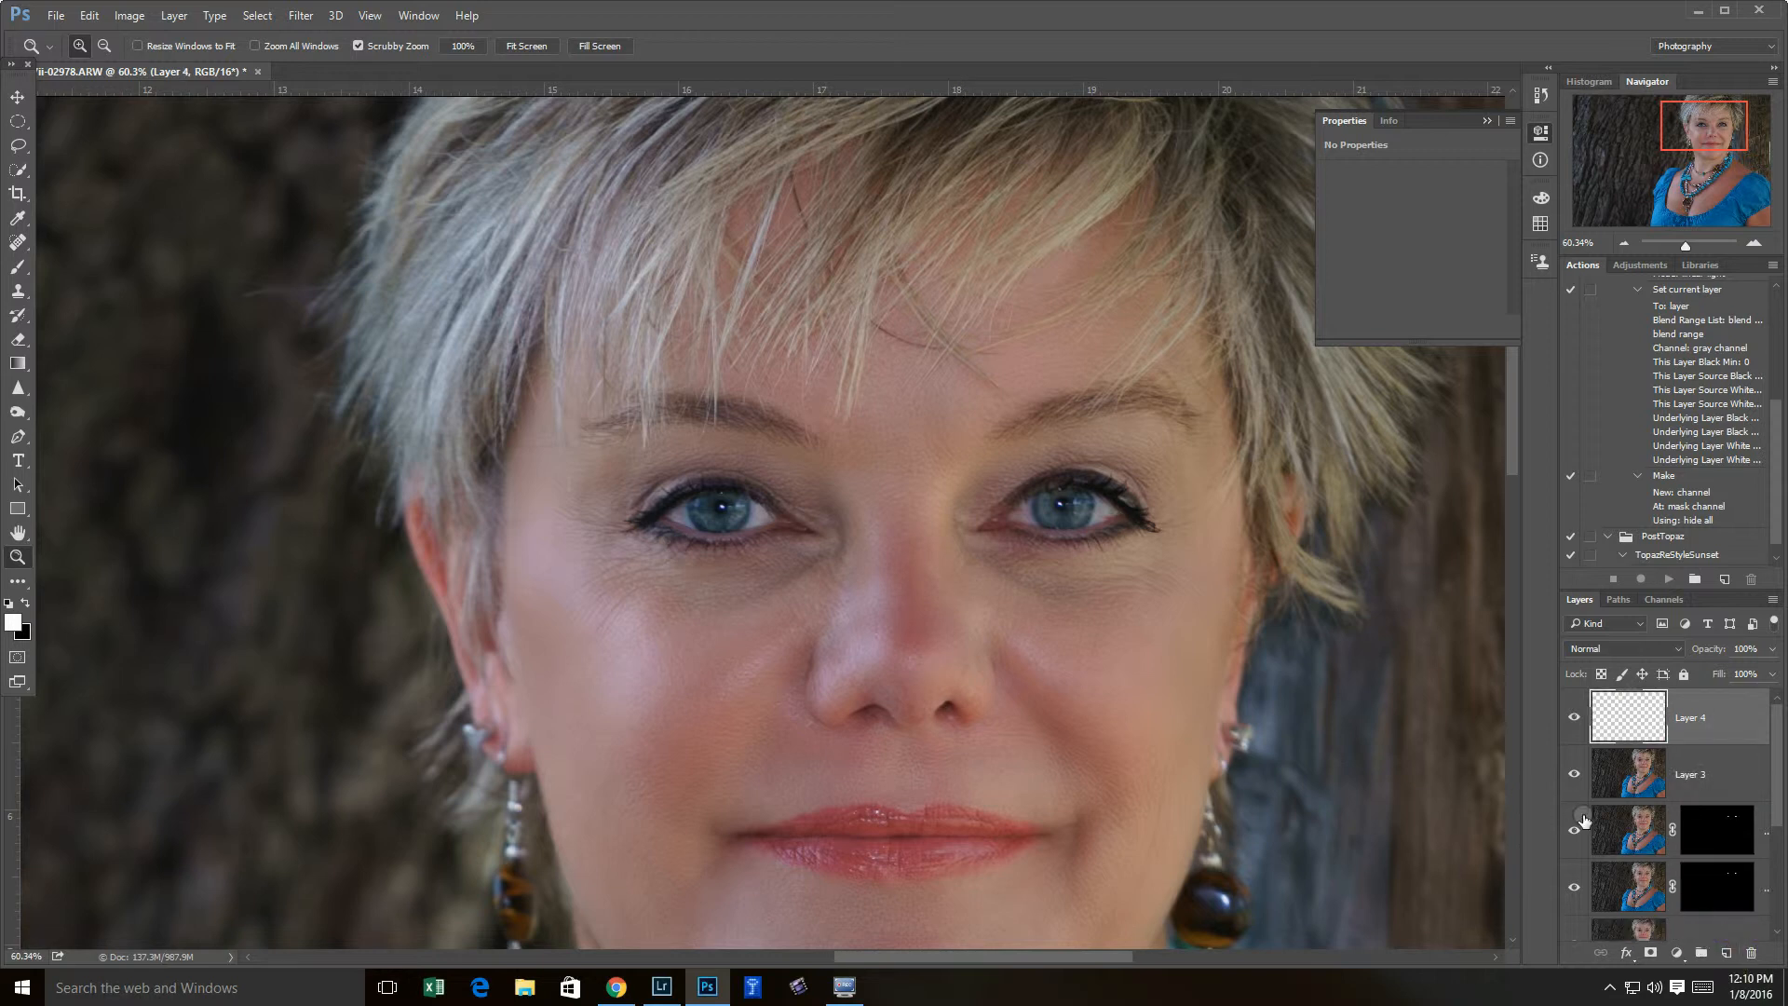
# - Draw a circular selection around the iris of the left-hand eye on the empty layer and fill it with white
pyautogui.click(17, 123)
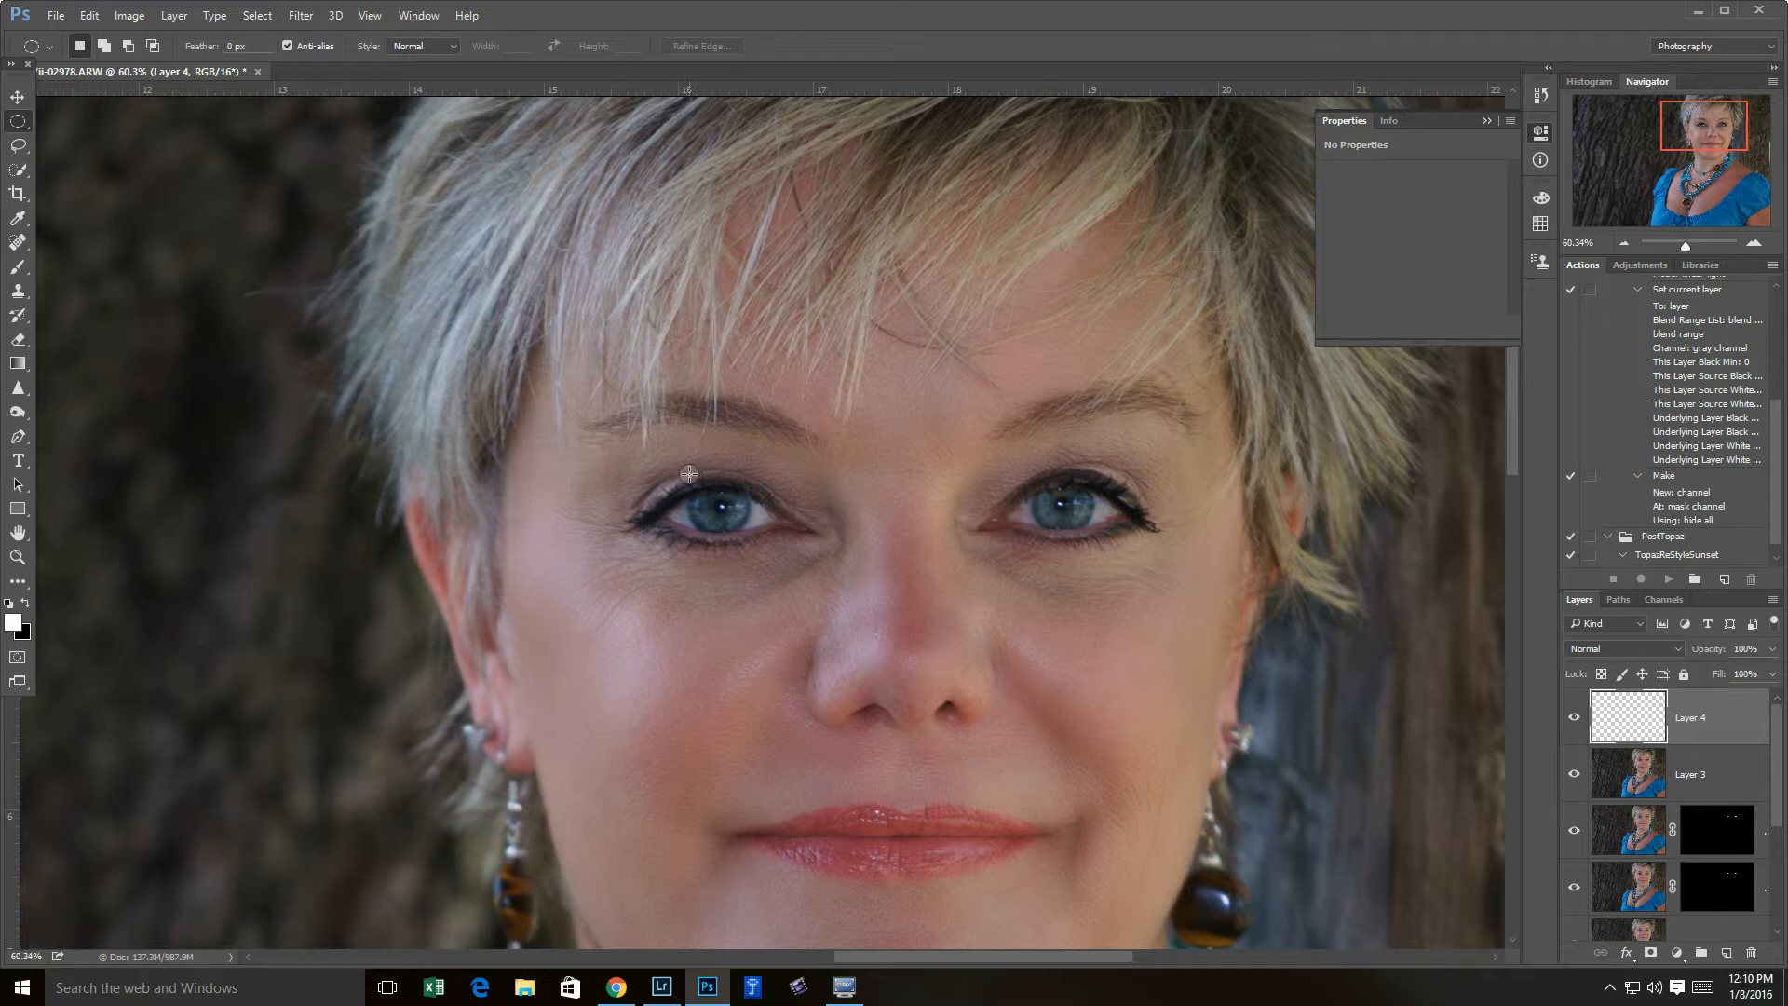
pyautogui.moveTo(687, 474); pyautogui.dragTo(746, 531)
pyautogui.moveTo(694, 473); pyautogui.dragTo(744, 529)
pyautogui.moveTo(693, 477); pyautogui.dragTo(747, 527)
pyautogui.hotkey('ctrl', 'BackSpace')
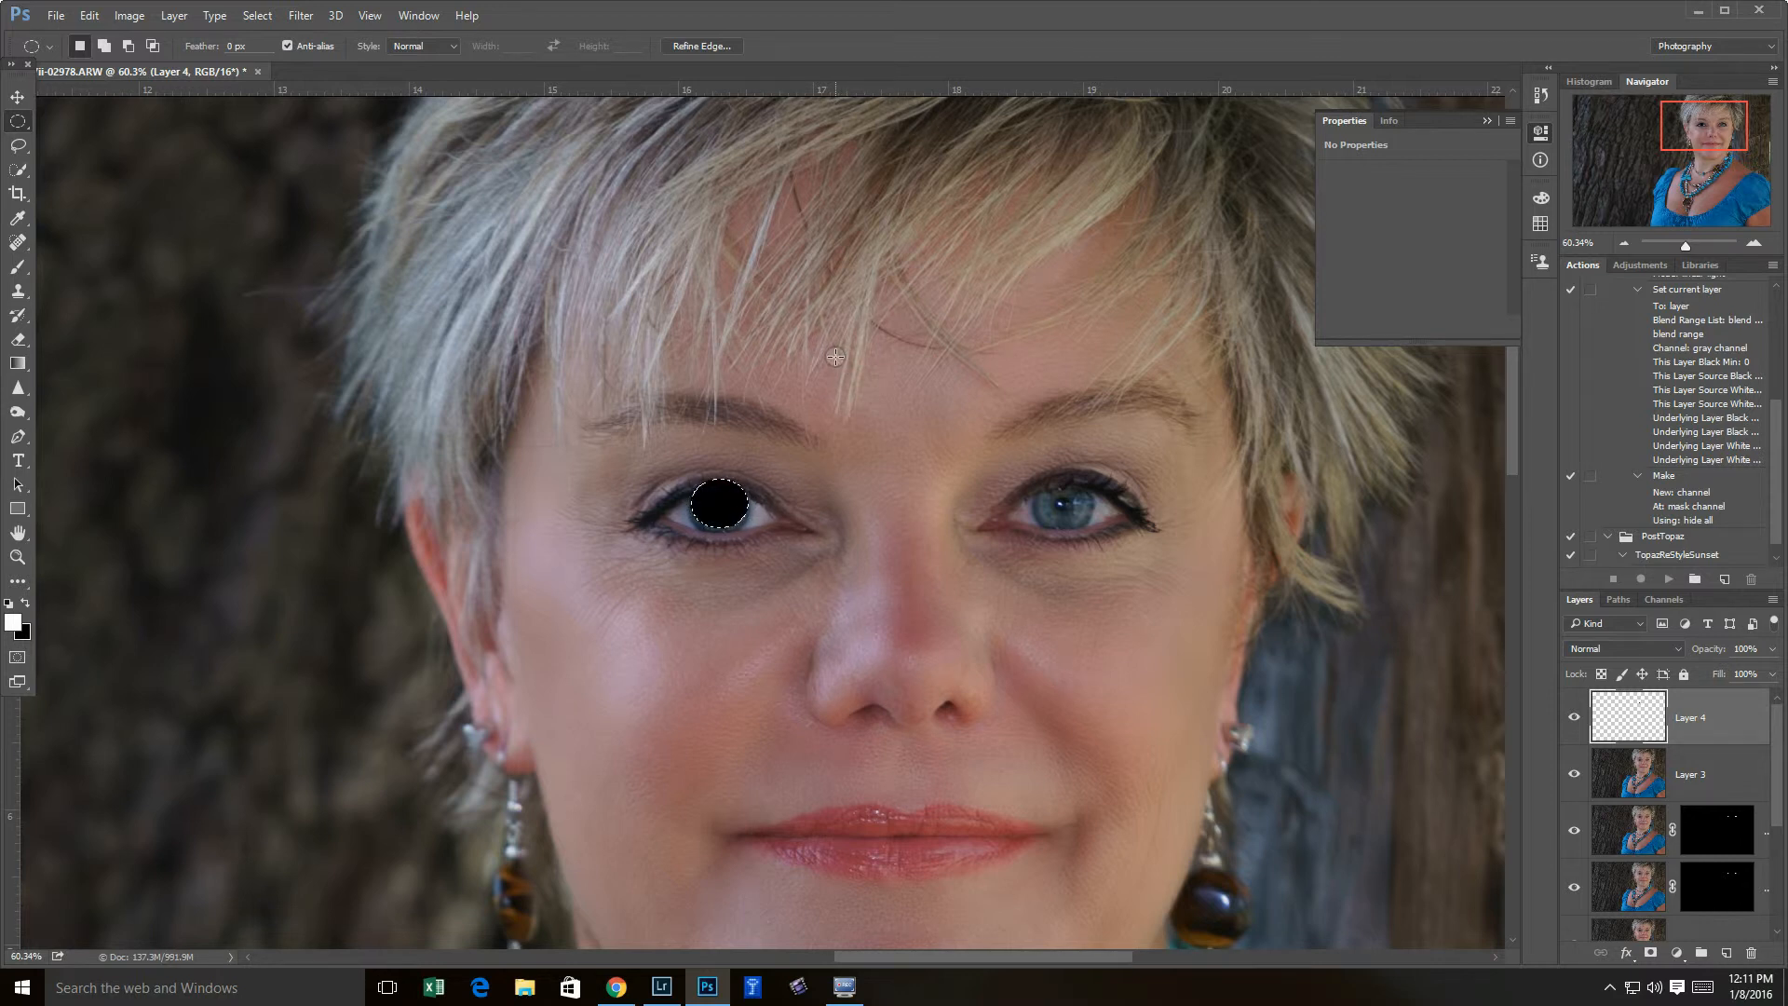
pyautogui.hotkey('alt', 'BackSpace')
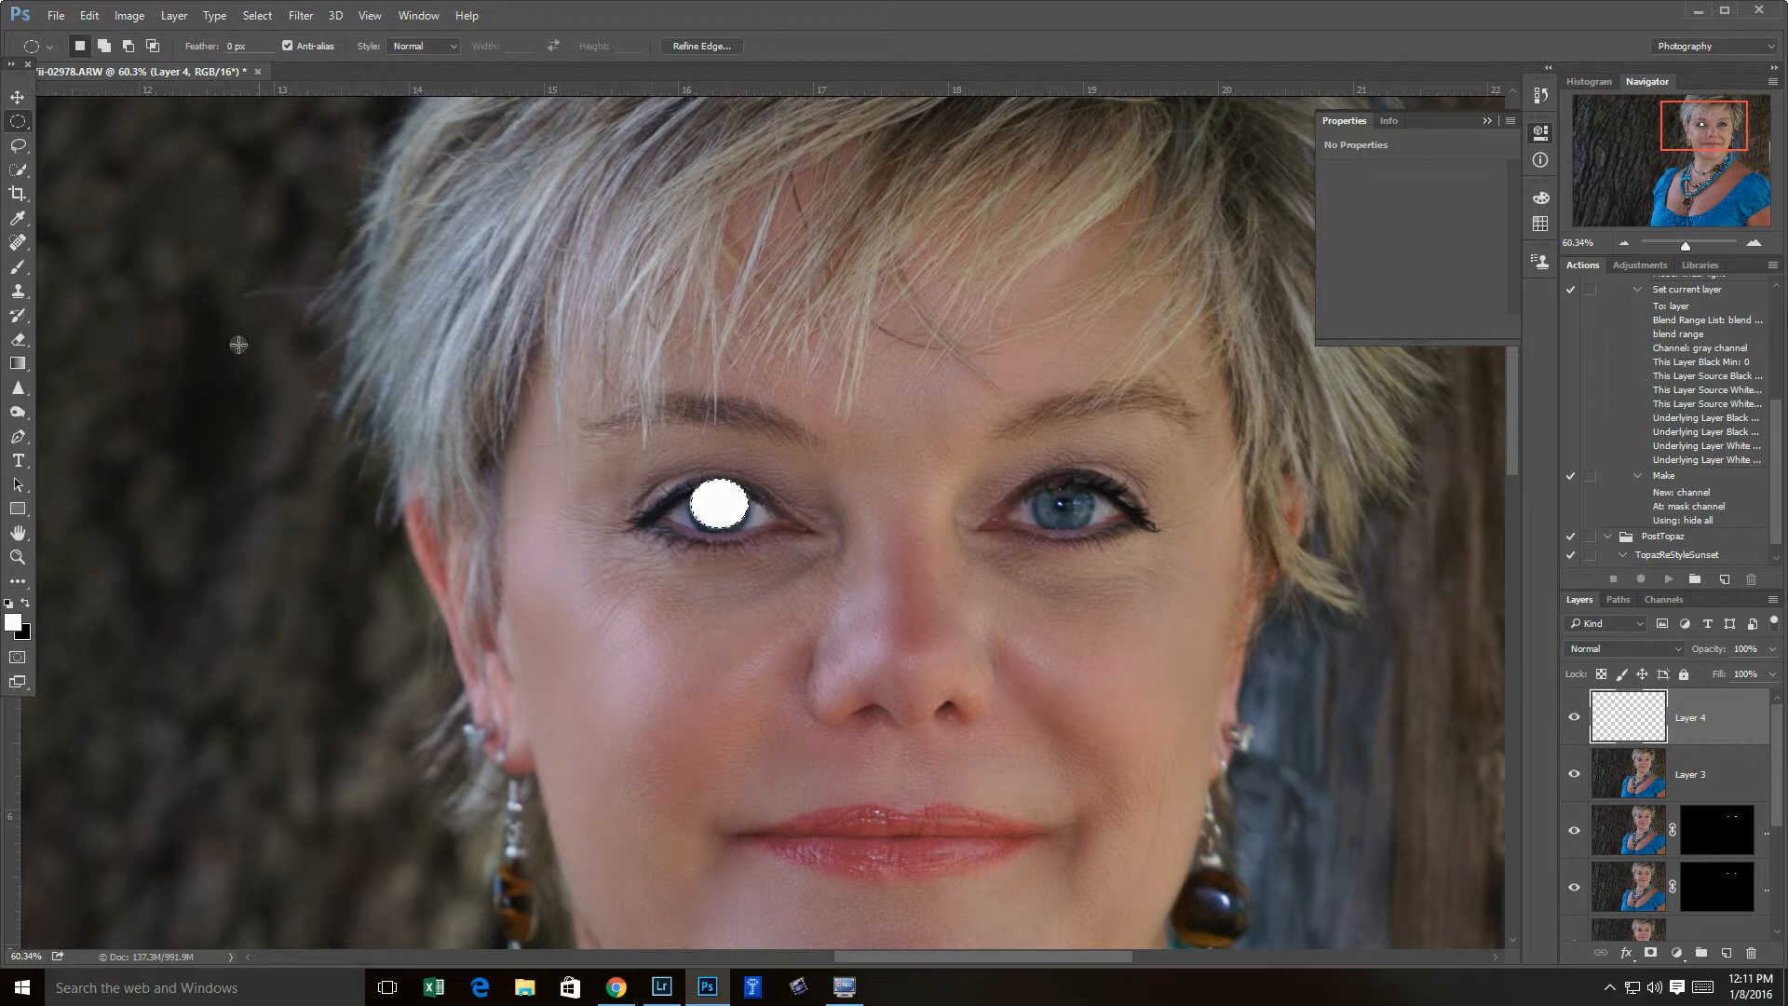
# - Select the upper half of the white circle with the Polygonal Lasso and delete it, leaving nothing selected
pyautogui.click(27, 145)
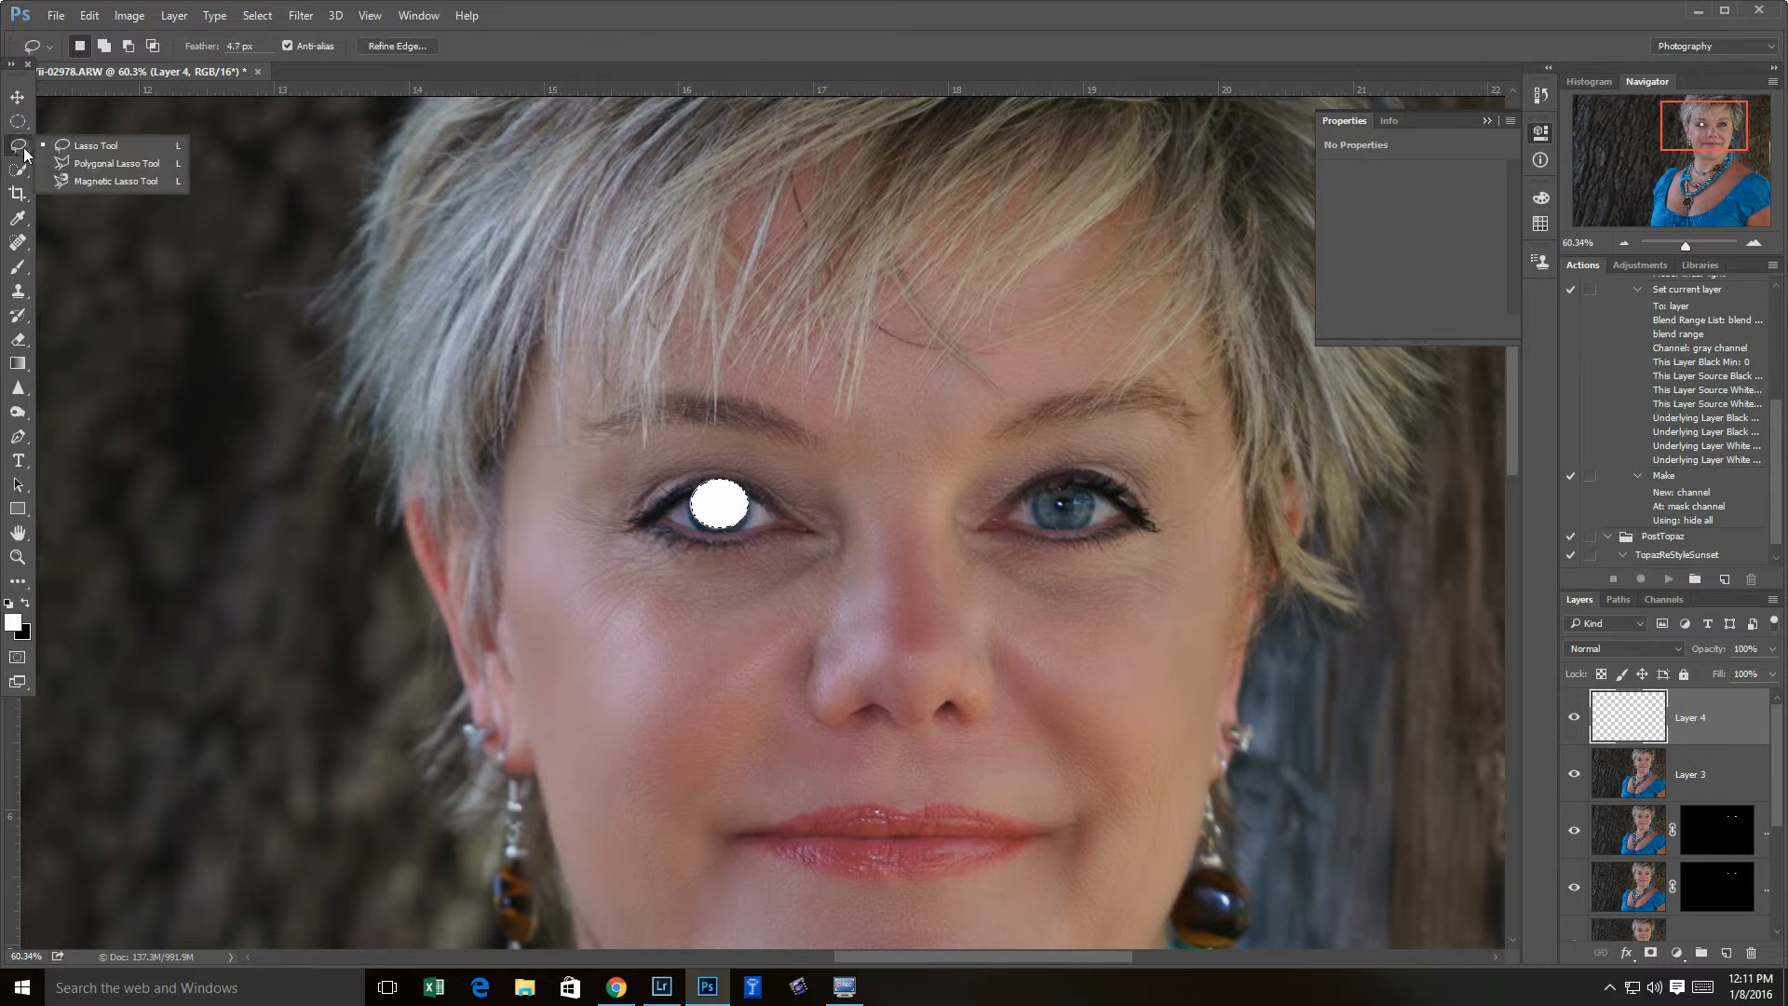
pyautogui.click(88, 164)
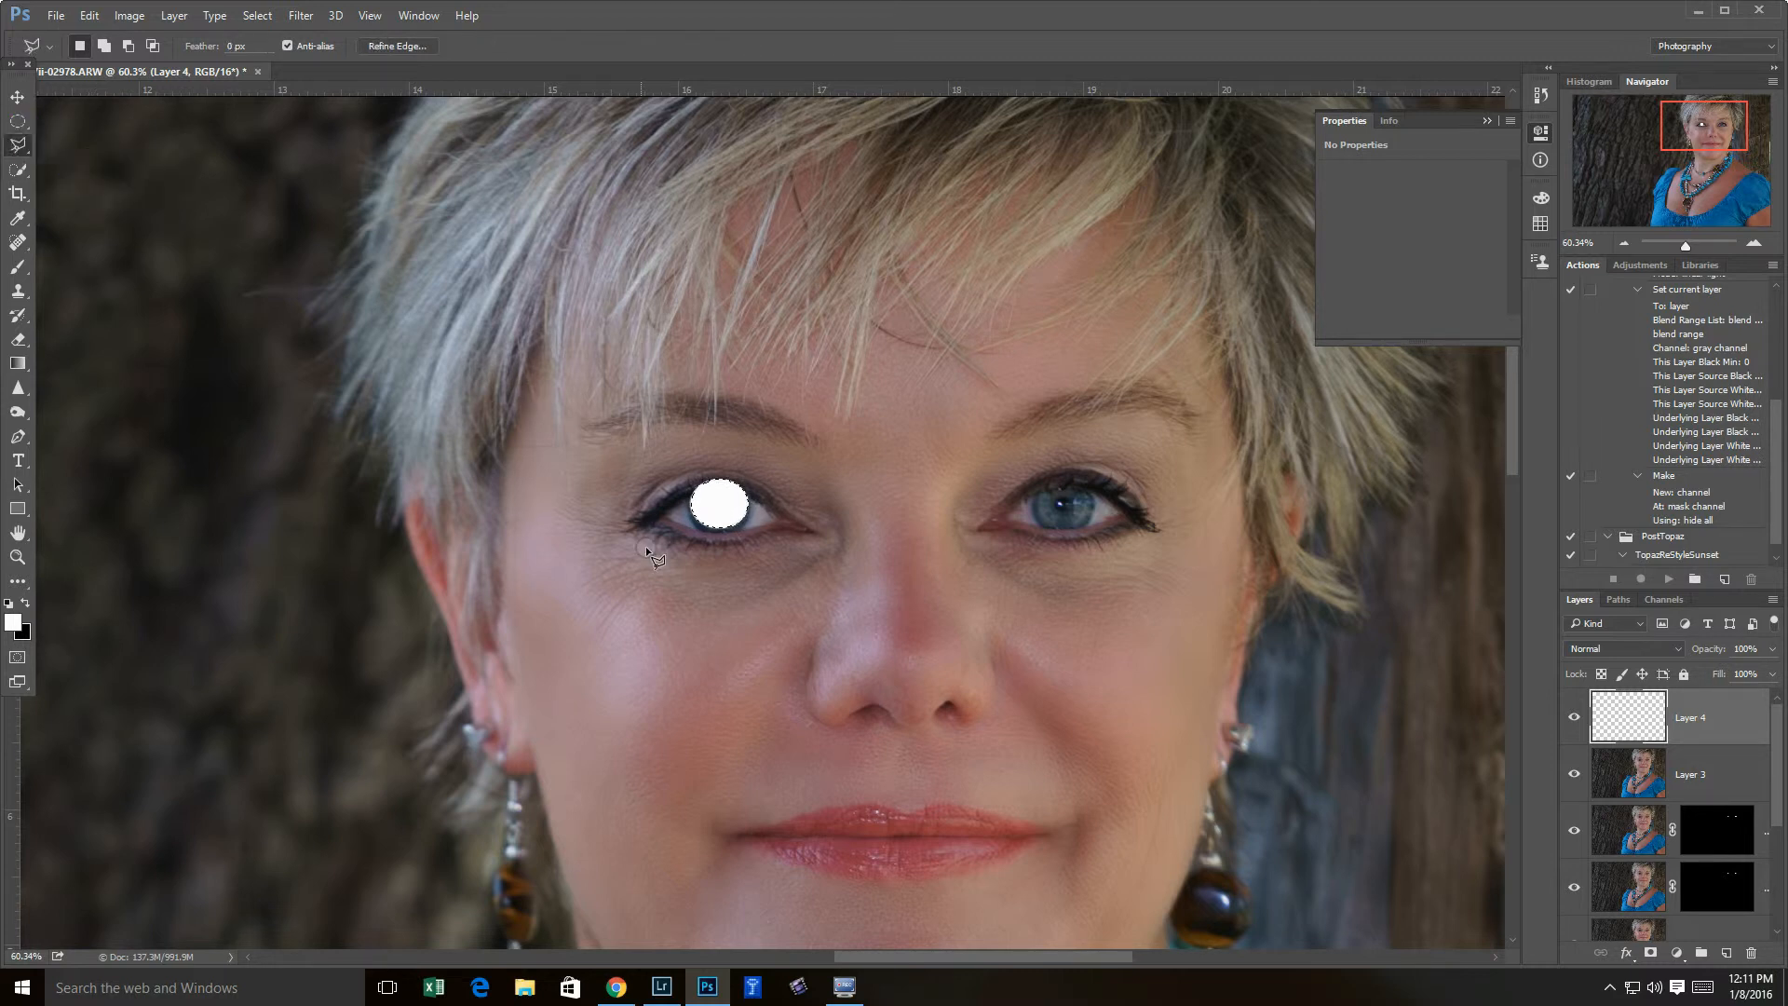
pyautogui.click(767, 510)
pyautogui.click(761, 468)
pyautogui.click(656, 470)
pyautogui.click(678, 508)
pyautogui.press('Delete')
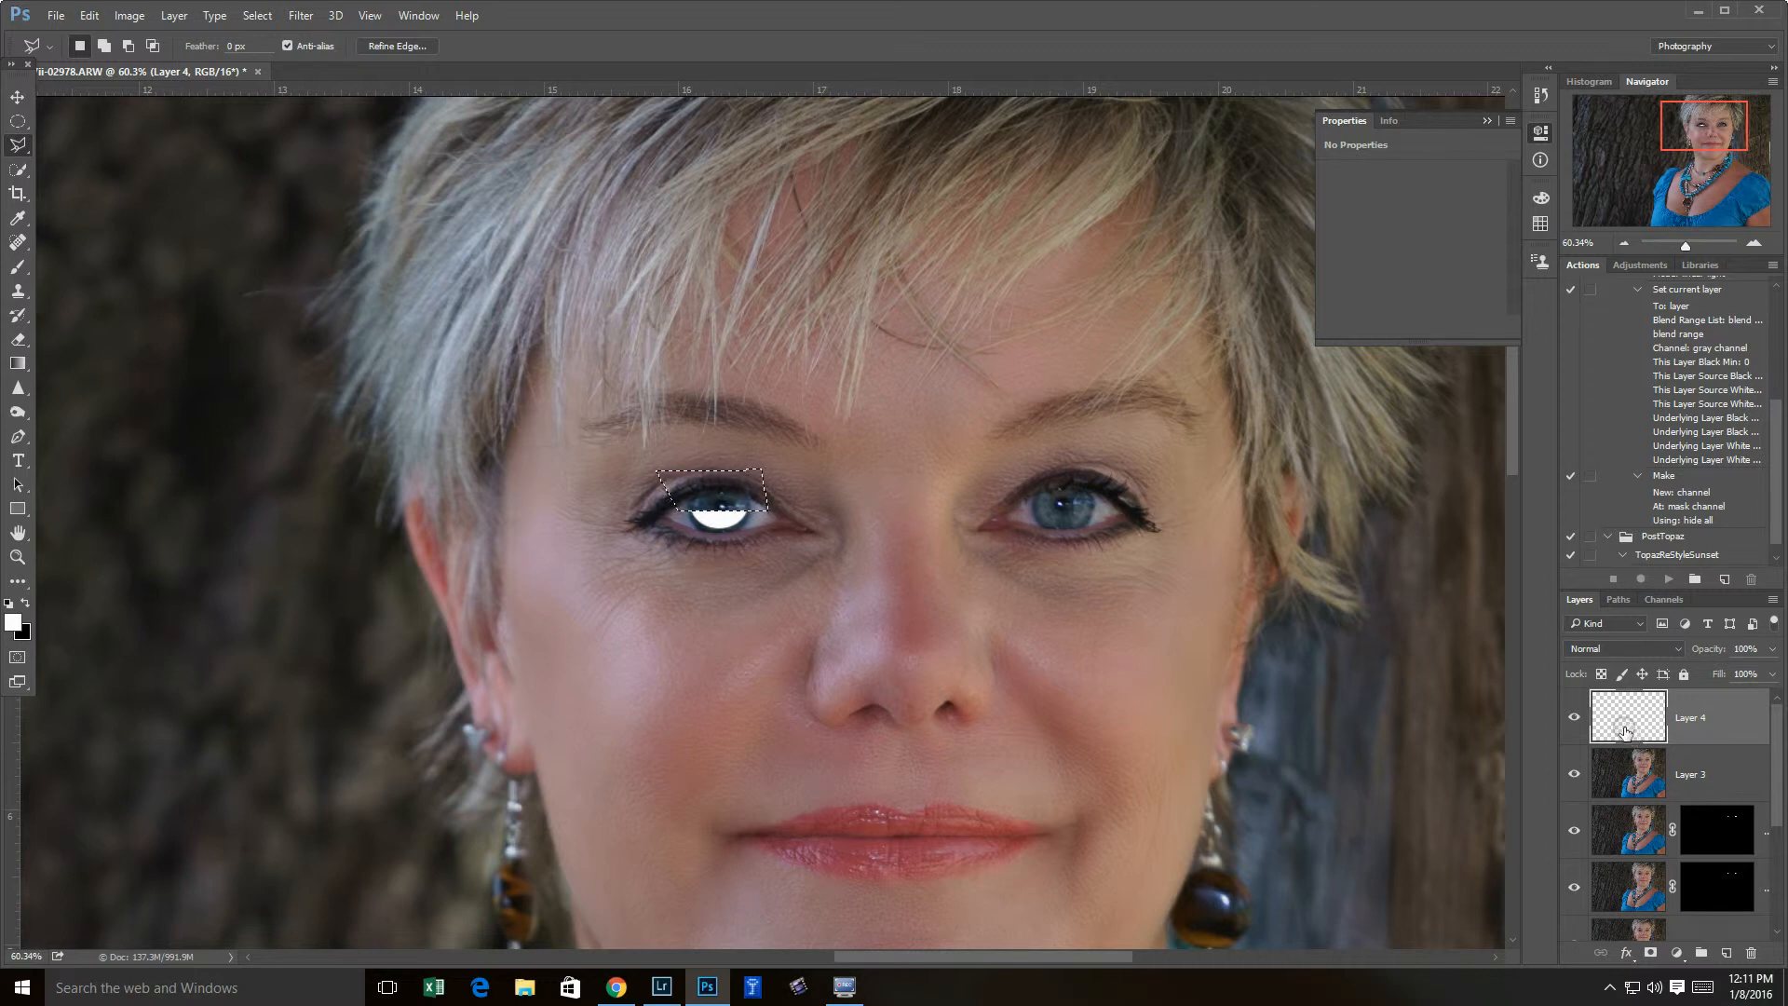
pyautogui.hotkey('ctrl', 'd')
# - Load the half circle as a selection, shift the selection slightly upward, and delete its contents to leave a thin crescent
pyautogui.press('ctrl')
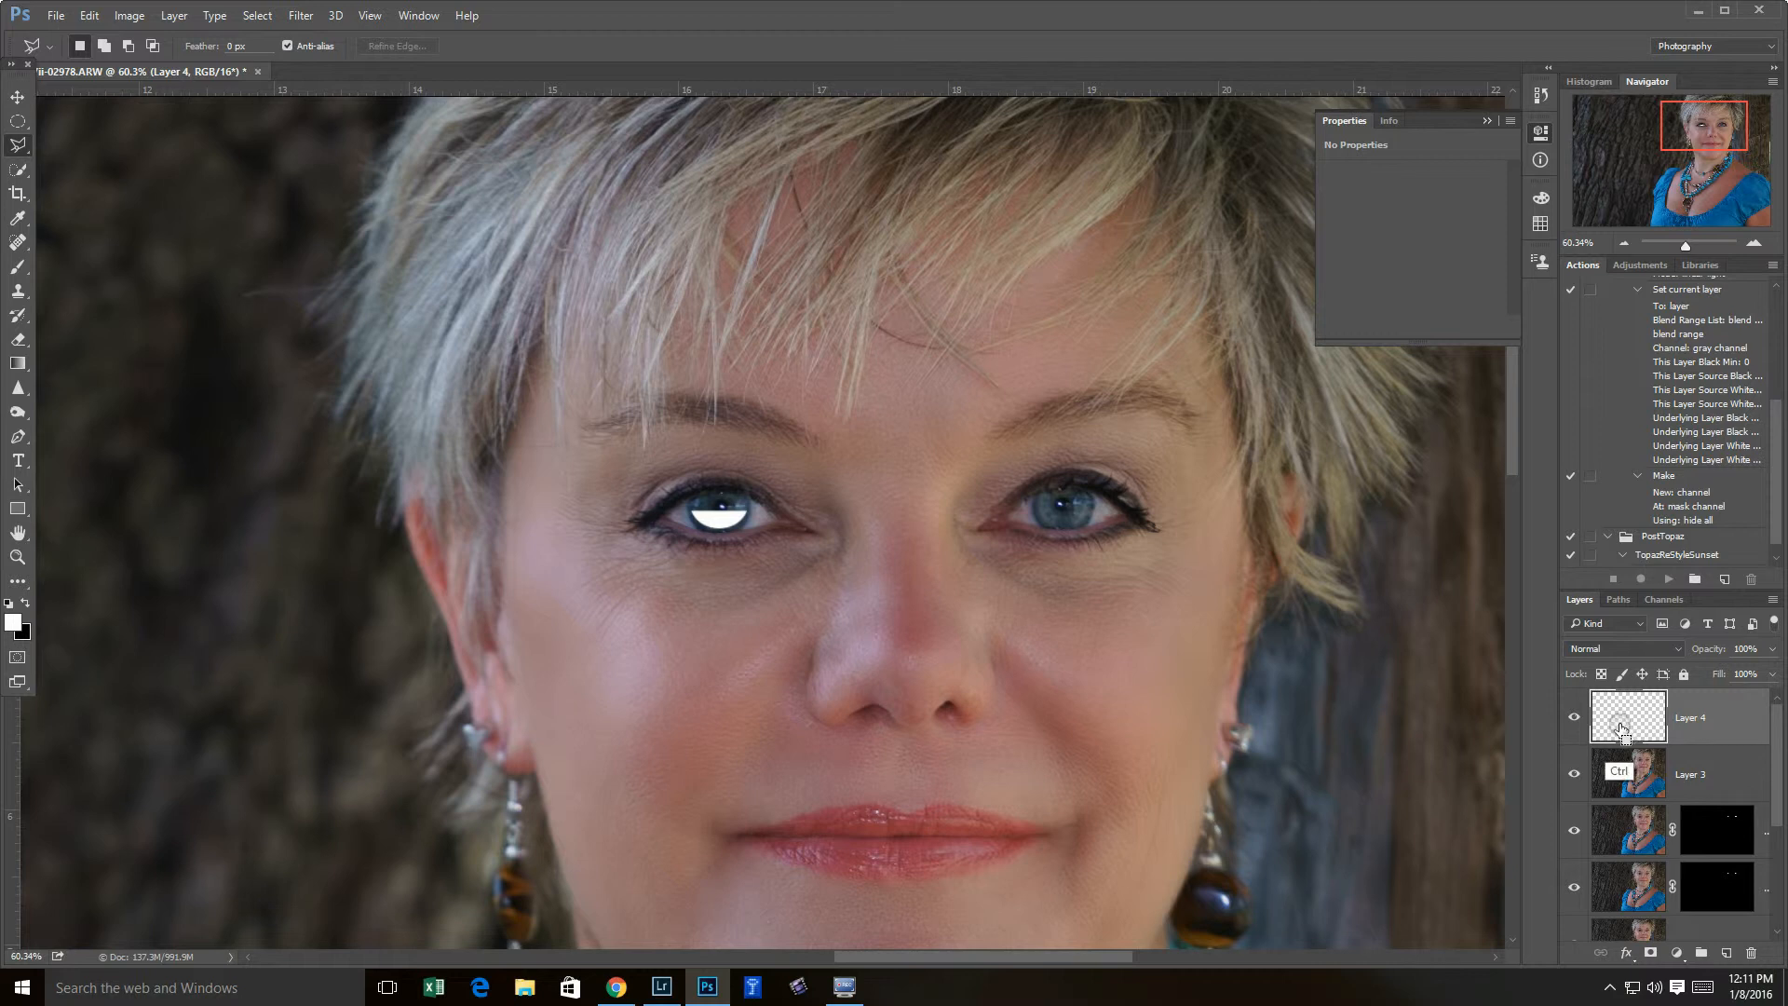
pyautogui.keyDown('ctrl'); pyautogui.click(1620, 725); pyautogui.keyUp('ctrl')
pyautogui.rightClick(720, 520)
pyautogui.click(725, 514)
pyautogui.moveTo(723, 523); pyautogui.dragTo(723, 519)
pyautogui.hotkey('ctrl', 'd')
# - Soften the white crescent with Gaussian Blur and set Layer 4's blend mode to Soft Light
pyautogui.click(301, 16)
pyautogui.moveTo(321, 223)
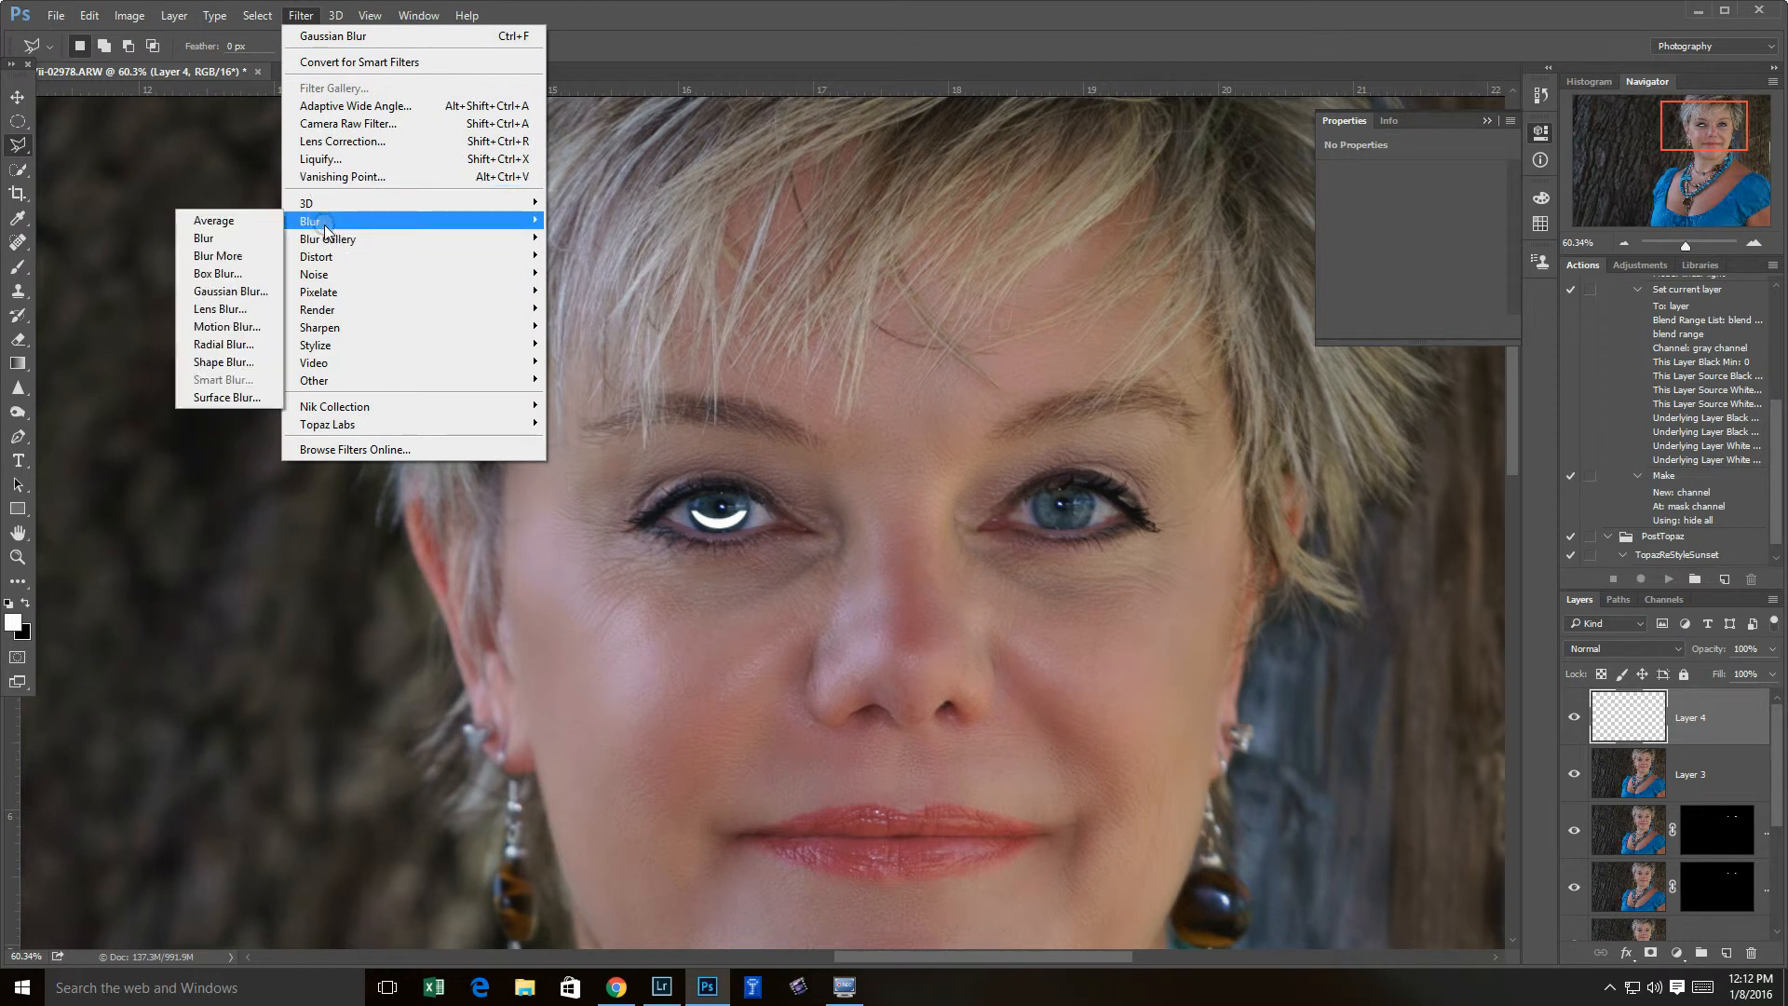
pyautogui.click(250, 297)
pyautogui.click(1402, 412)
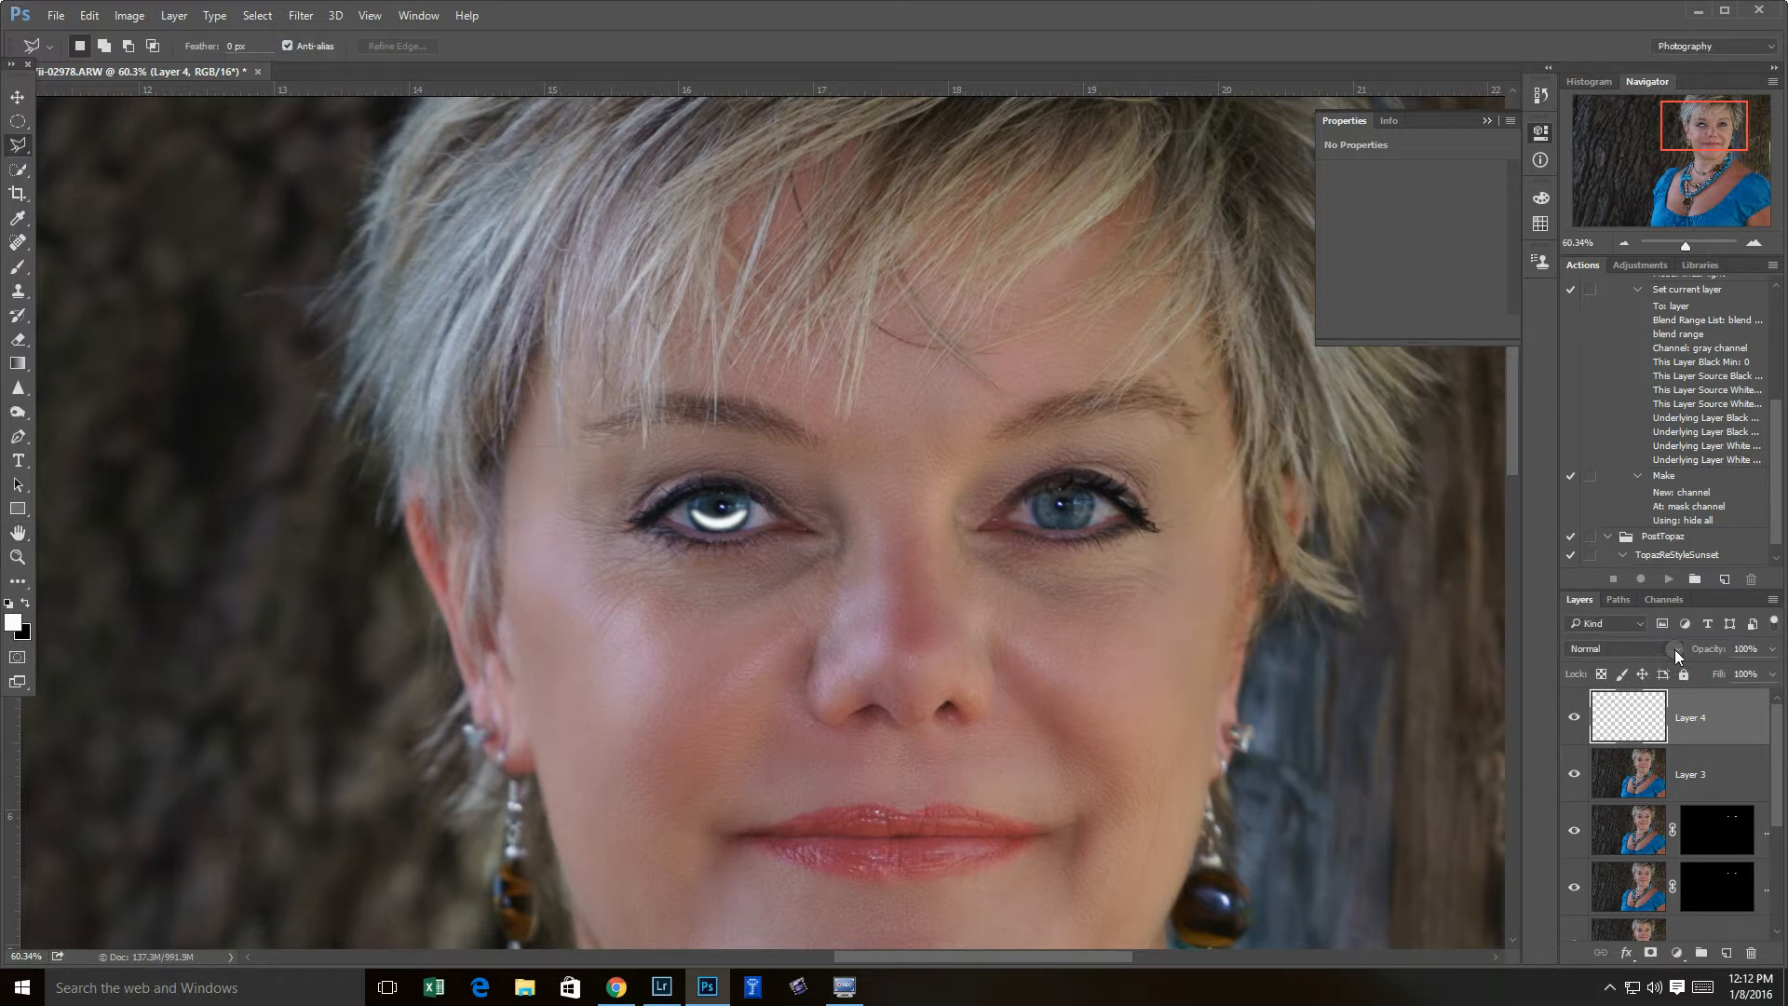
pyautogui.click(1669, 646)
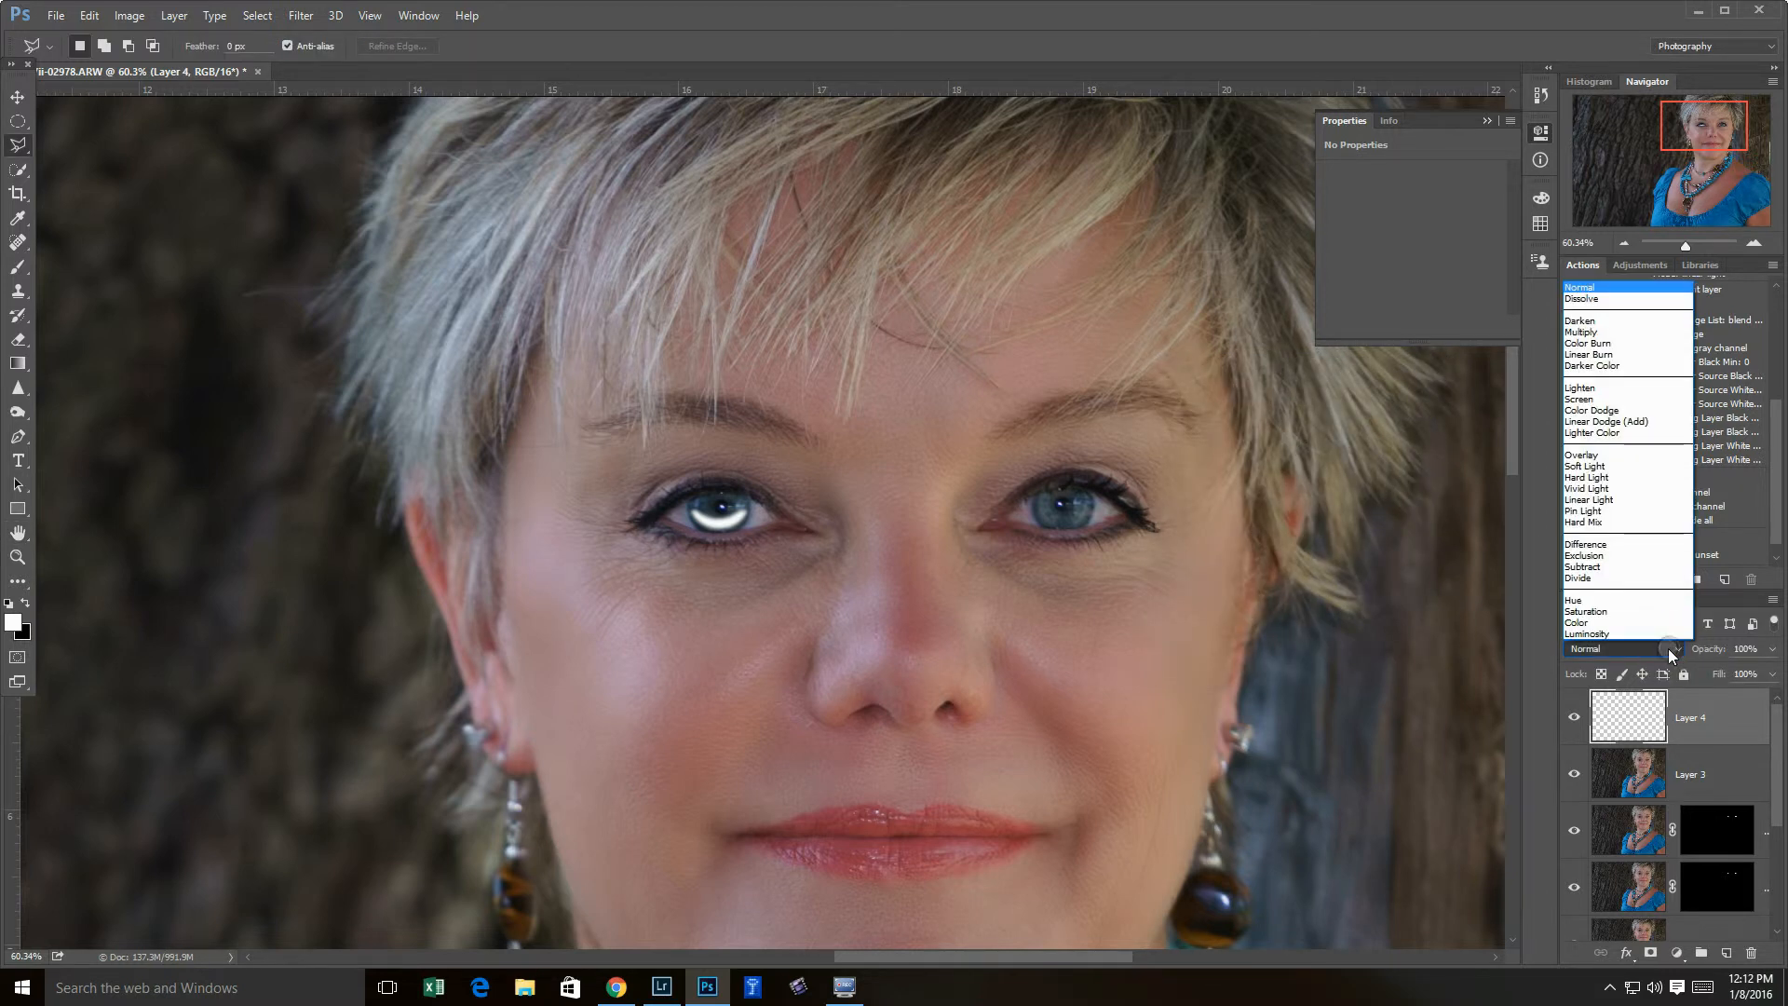
pyautogui.click(1598, 468)
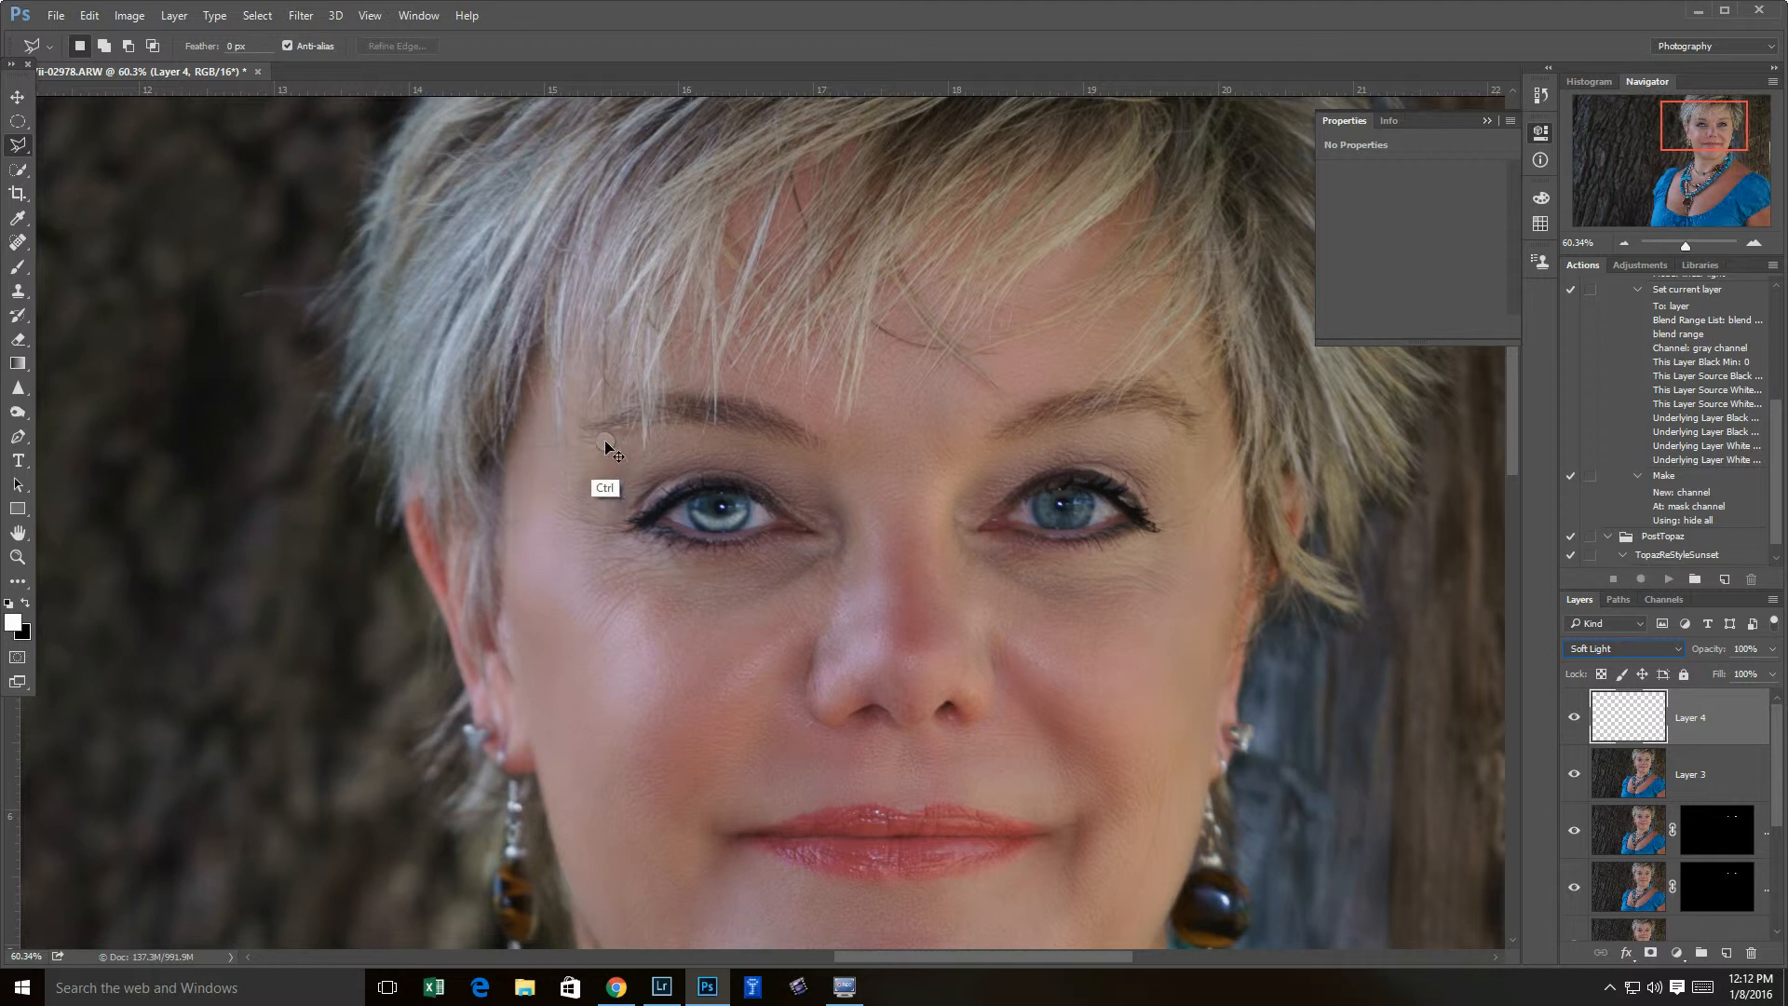
# - Place a duplicate of the crescent over the lower iris of the other eye and merge it down into Layer 4
pyautogui.hotkey('ctrl', 'j')
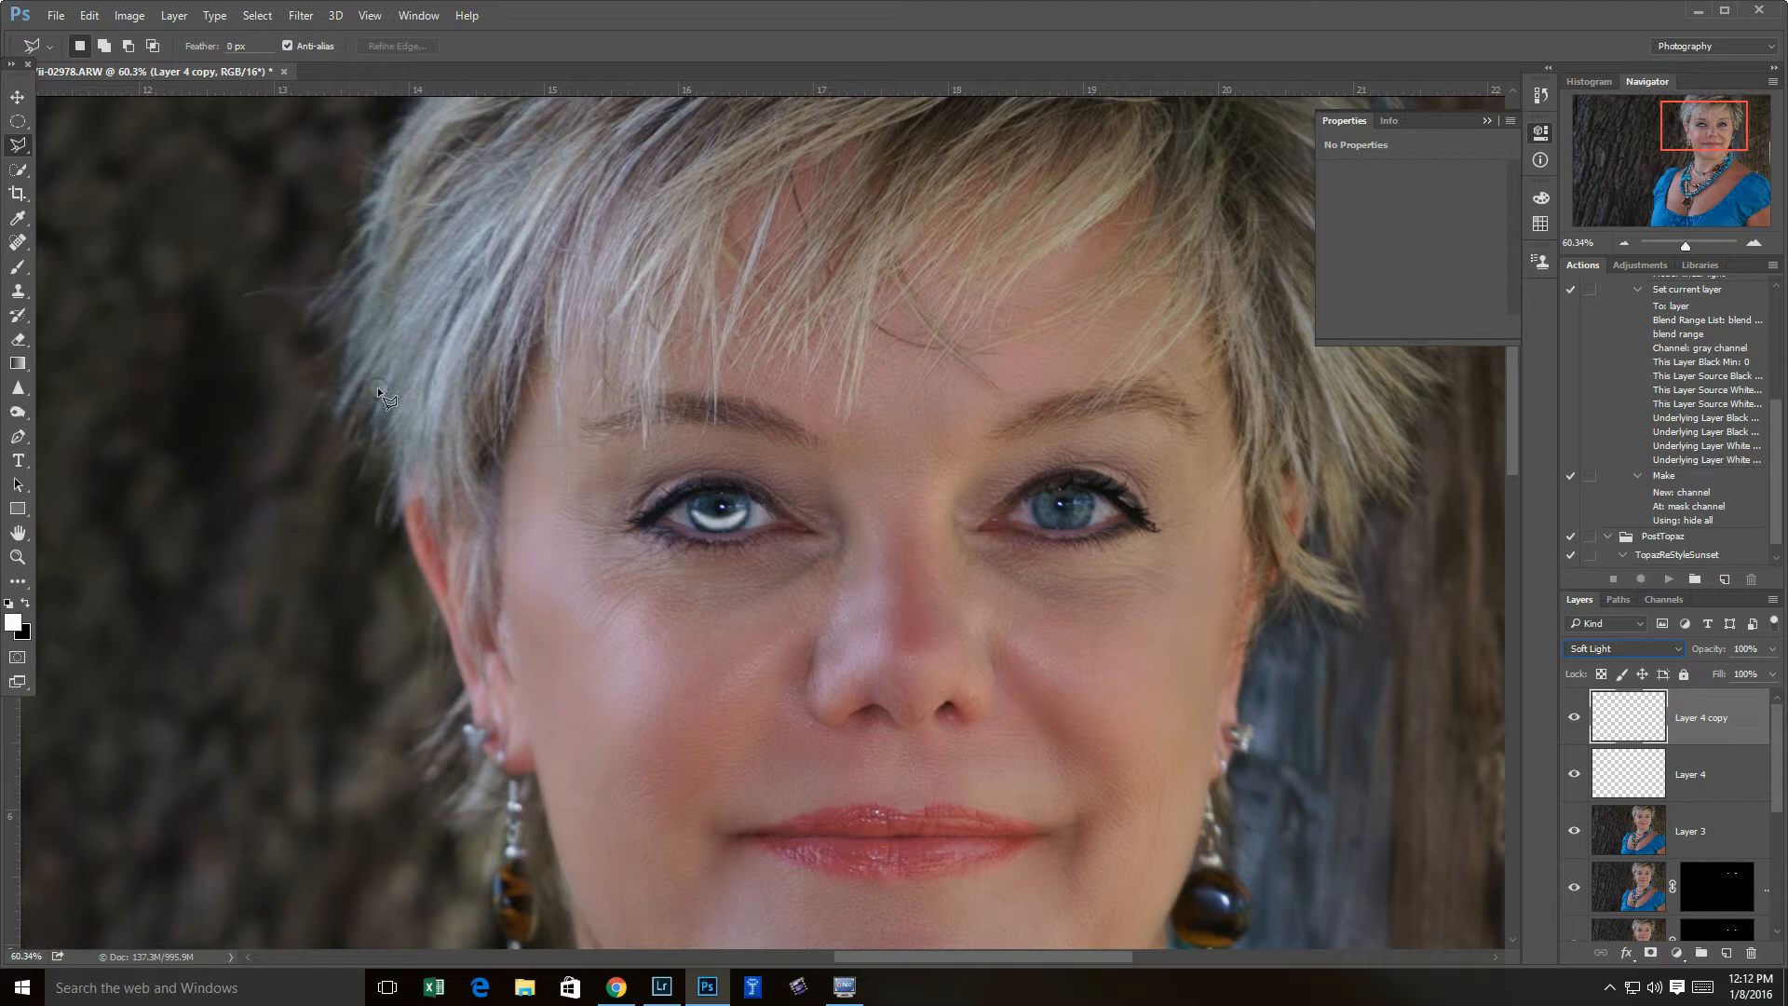
pyautogui.click(17, 97)
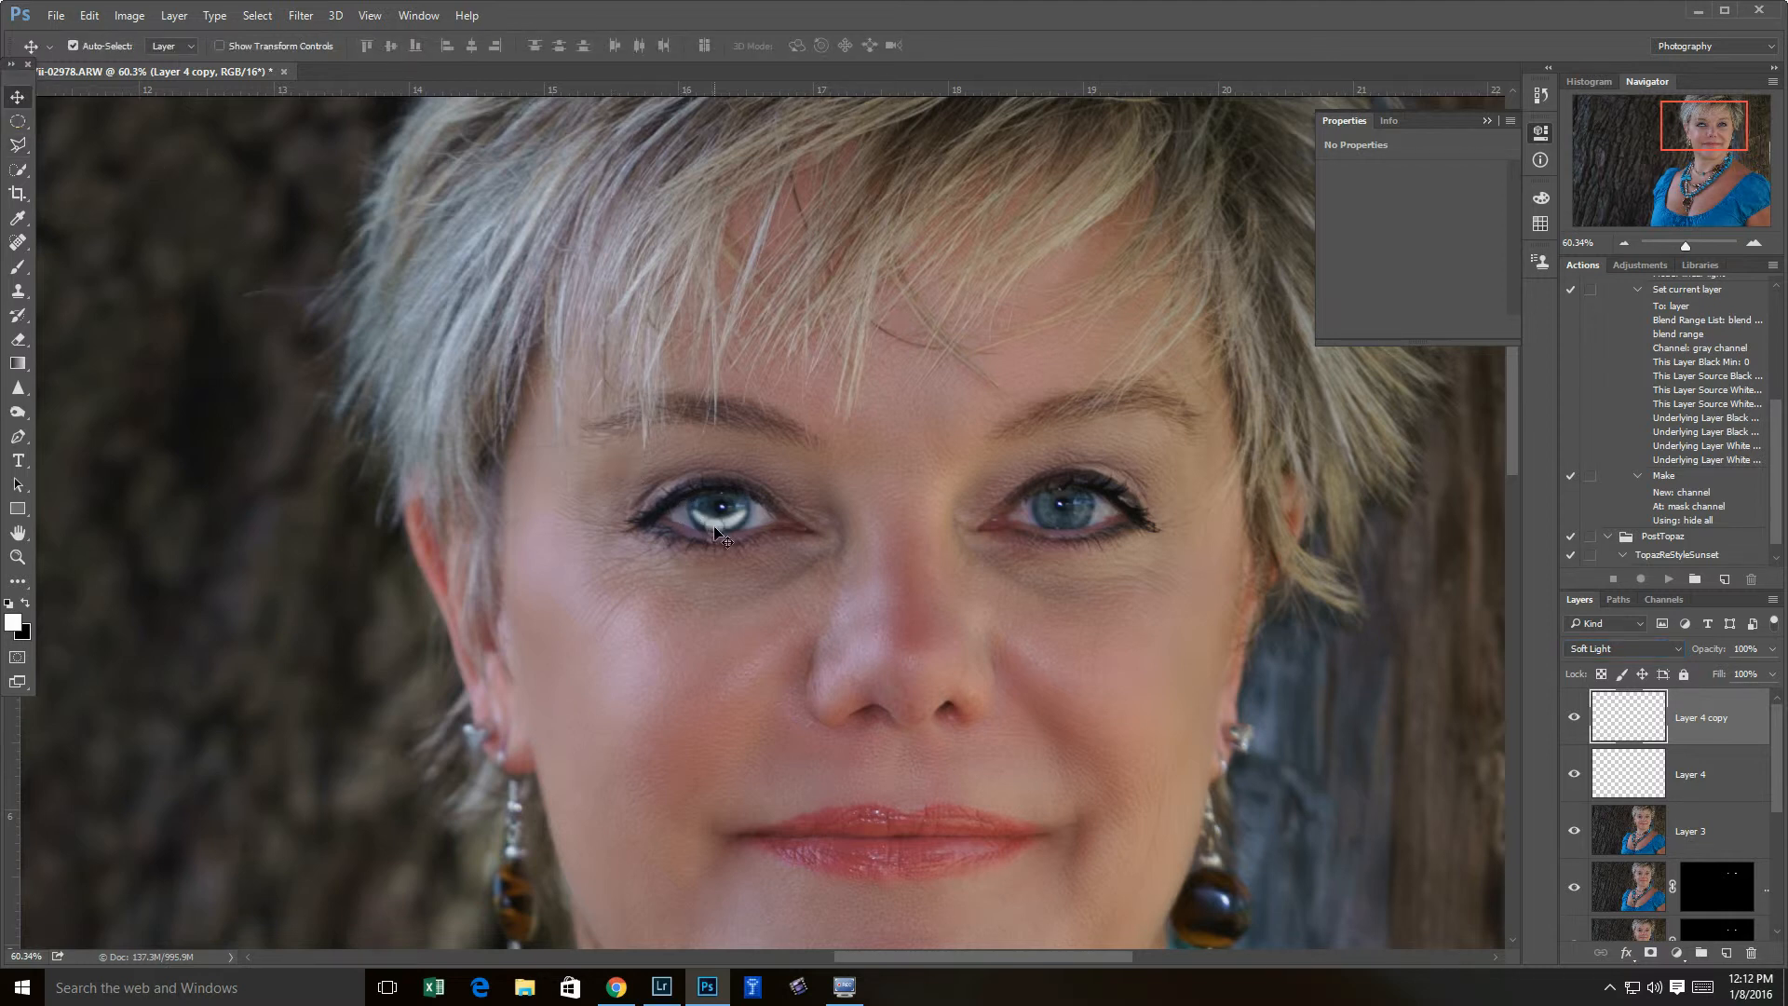
pyautogui.moveTo(721, 530); pyautogui.dragTo(1065, 531)
pyautogui.press('ctrl')
pyautogui.press('ctrl')
pyautogui.press('Delete')
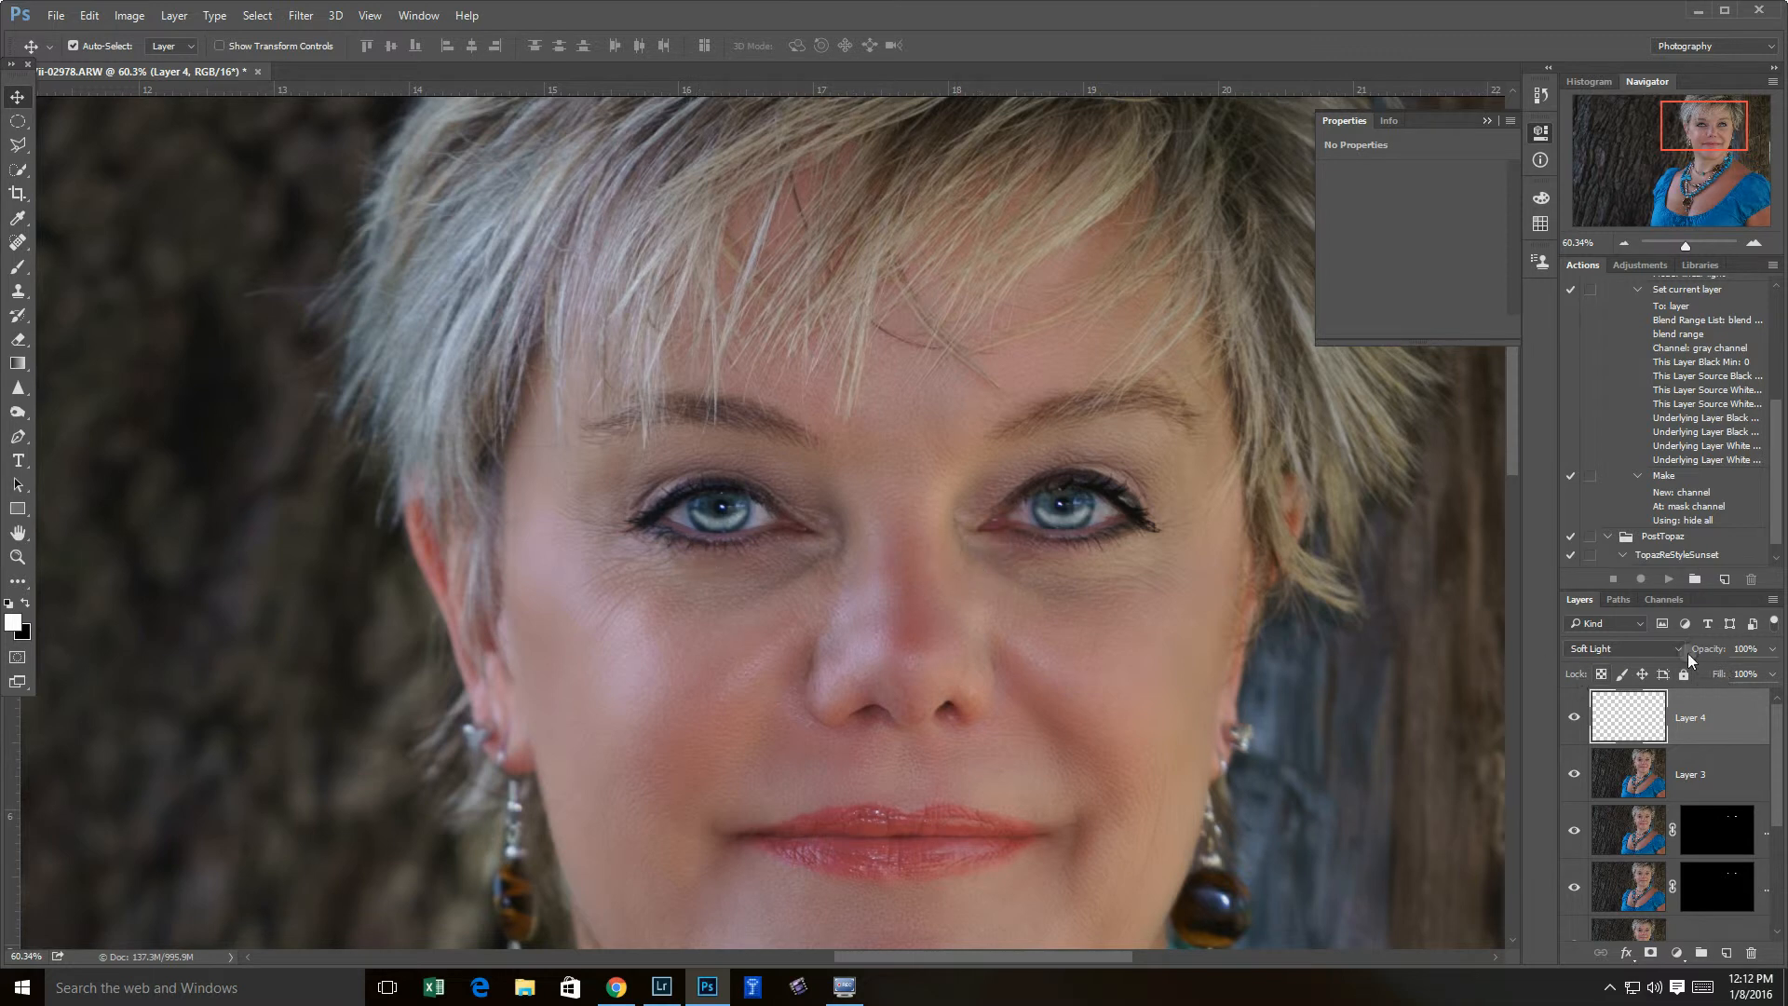
# - Lower Layer 4's opacity to 37% and compare the eyes with and without the crescents
pyautogui.moveTo(1707, 652); pyautogui.dragTo(1657, 657)
pyautogui.click(1574, 718)
pyautogui.click(1575, 716)
pyautogui.click(1573, 717)
pyautogui.click(1573, 717)
# - Compare Layer 4 hidden and shown, first on the whole portrait and again close up on the face
pyautogui.click(18, 557)
pyautogui.moveTo(914, 590); pyautogui.dragTo(892, 585)
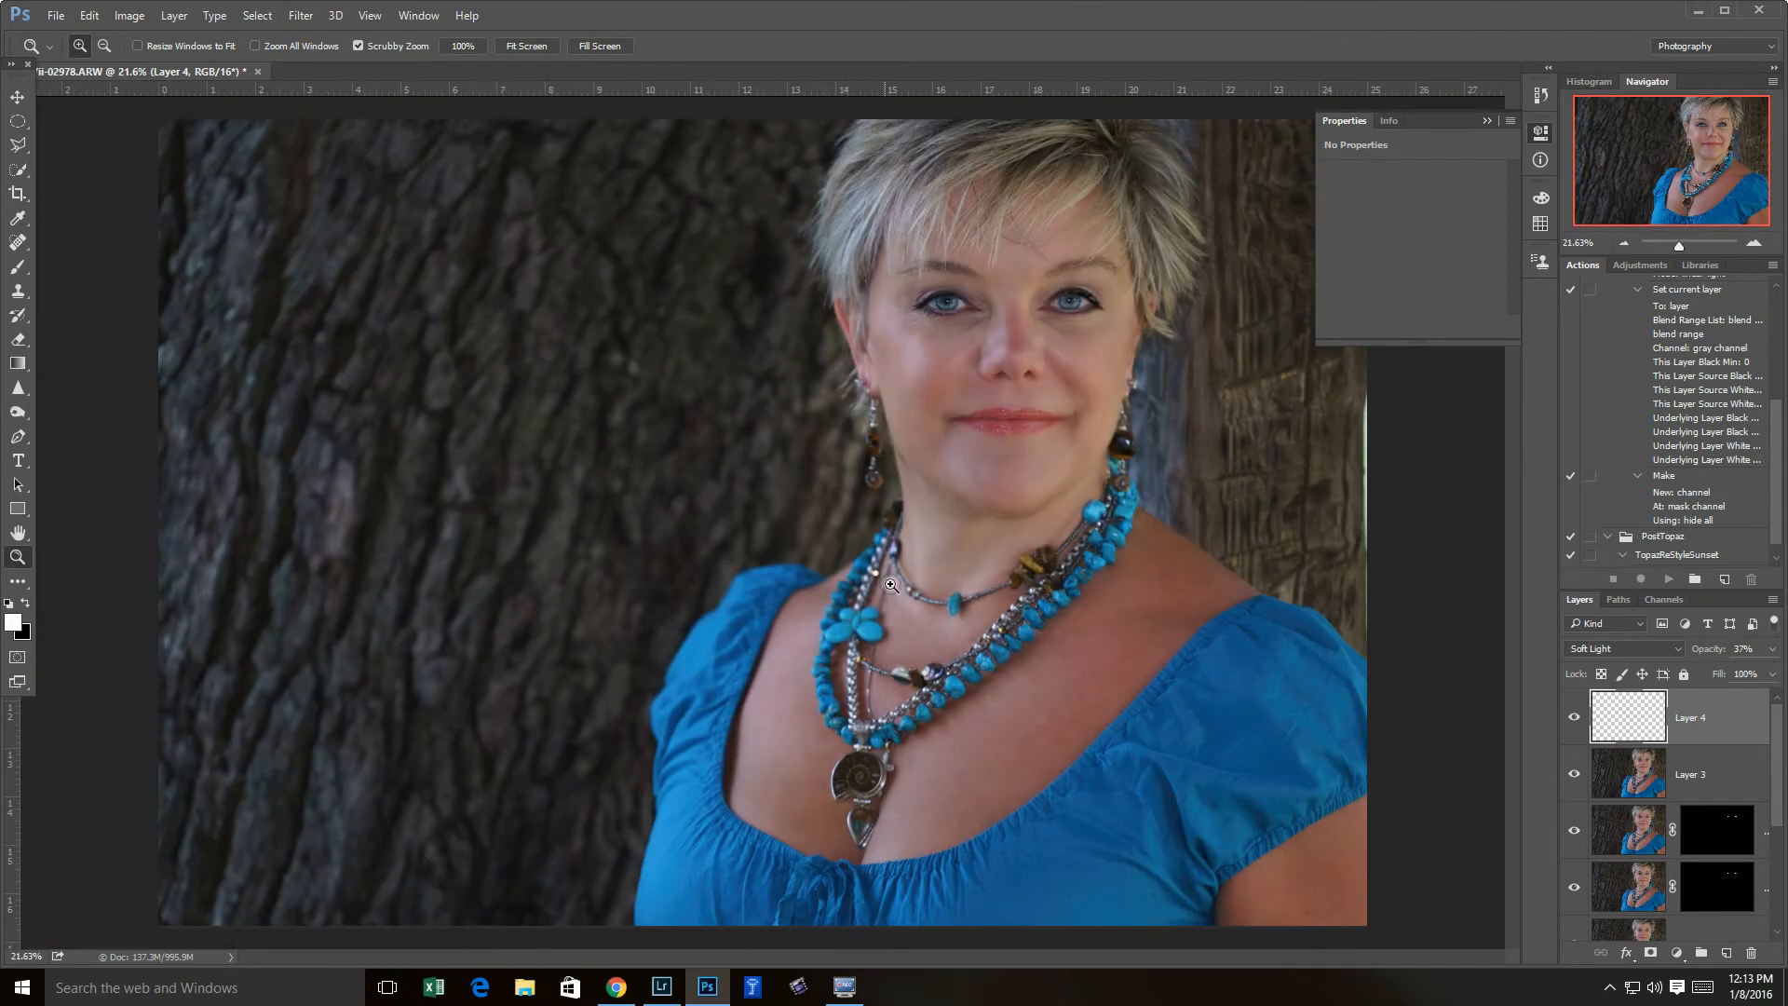
pyautogui.click(1574, 720)
pyautogui.click(1576, 720)
pyautogui.moveTo(1000, 370); pyautogui.dragTo(858, 531)
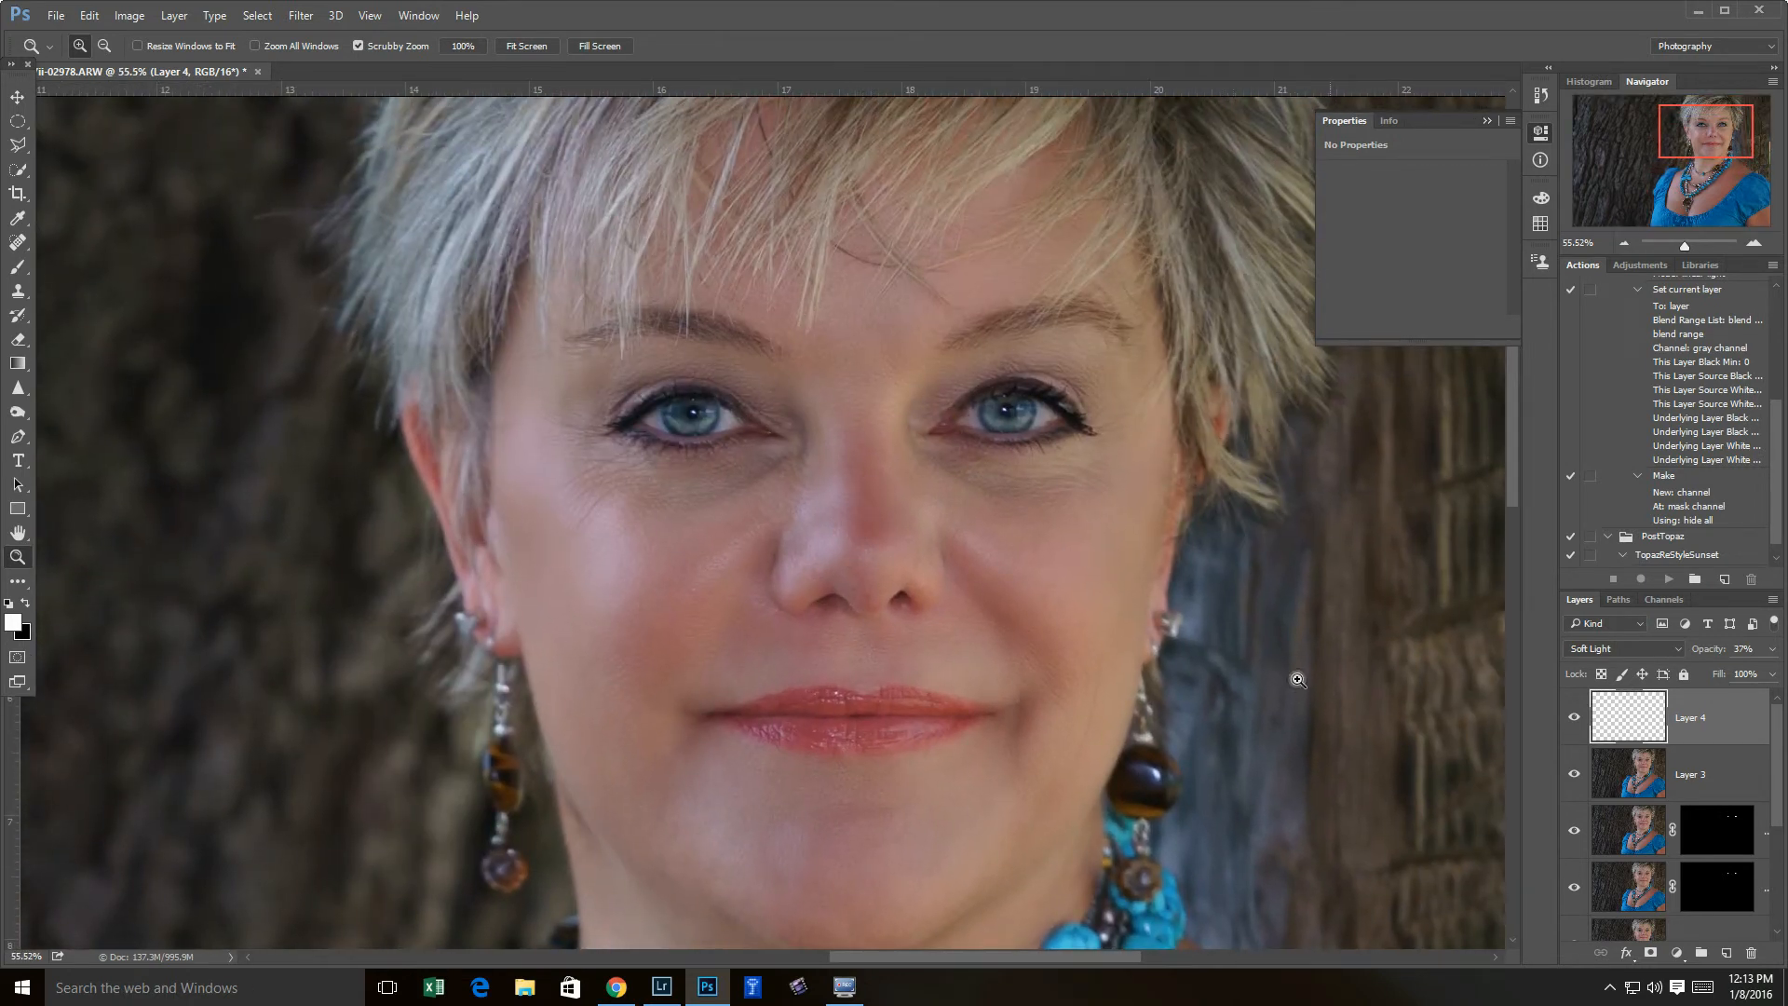
pyautogui.click(1575, 719)
pyautogui.click(1575, 719)
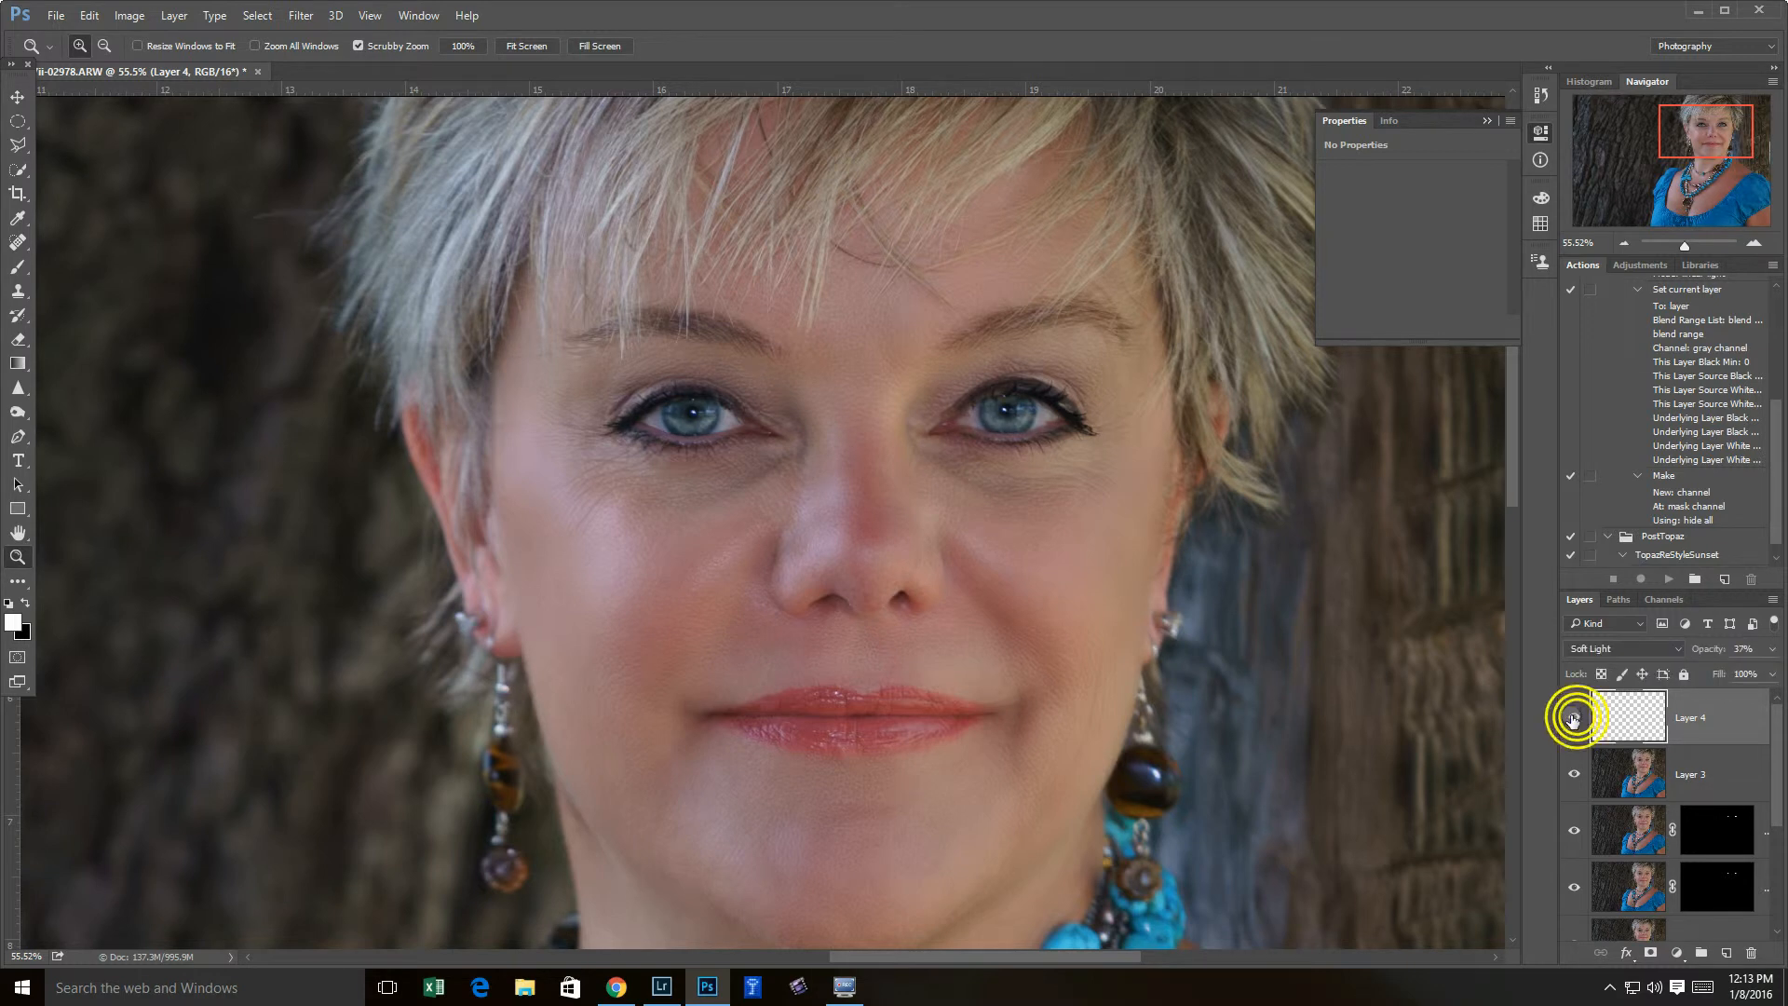
# - Hide every layer between Layer 4 and the Background, and toggle Layer 1 to compare the face with the original
pyautogui.click(1573, 775)
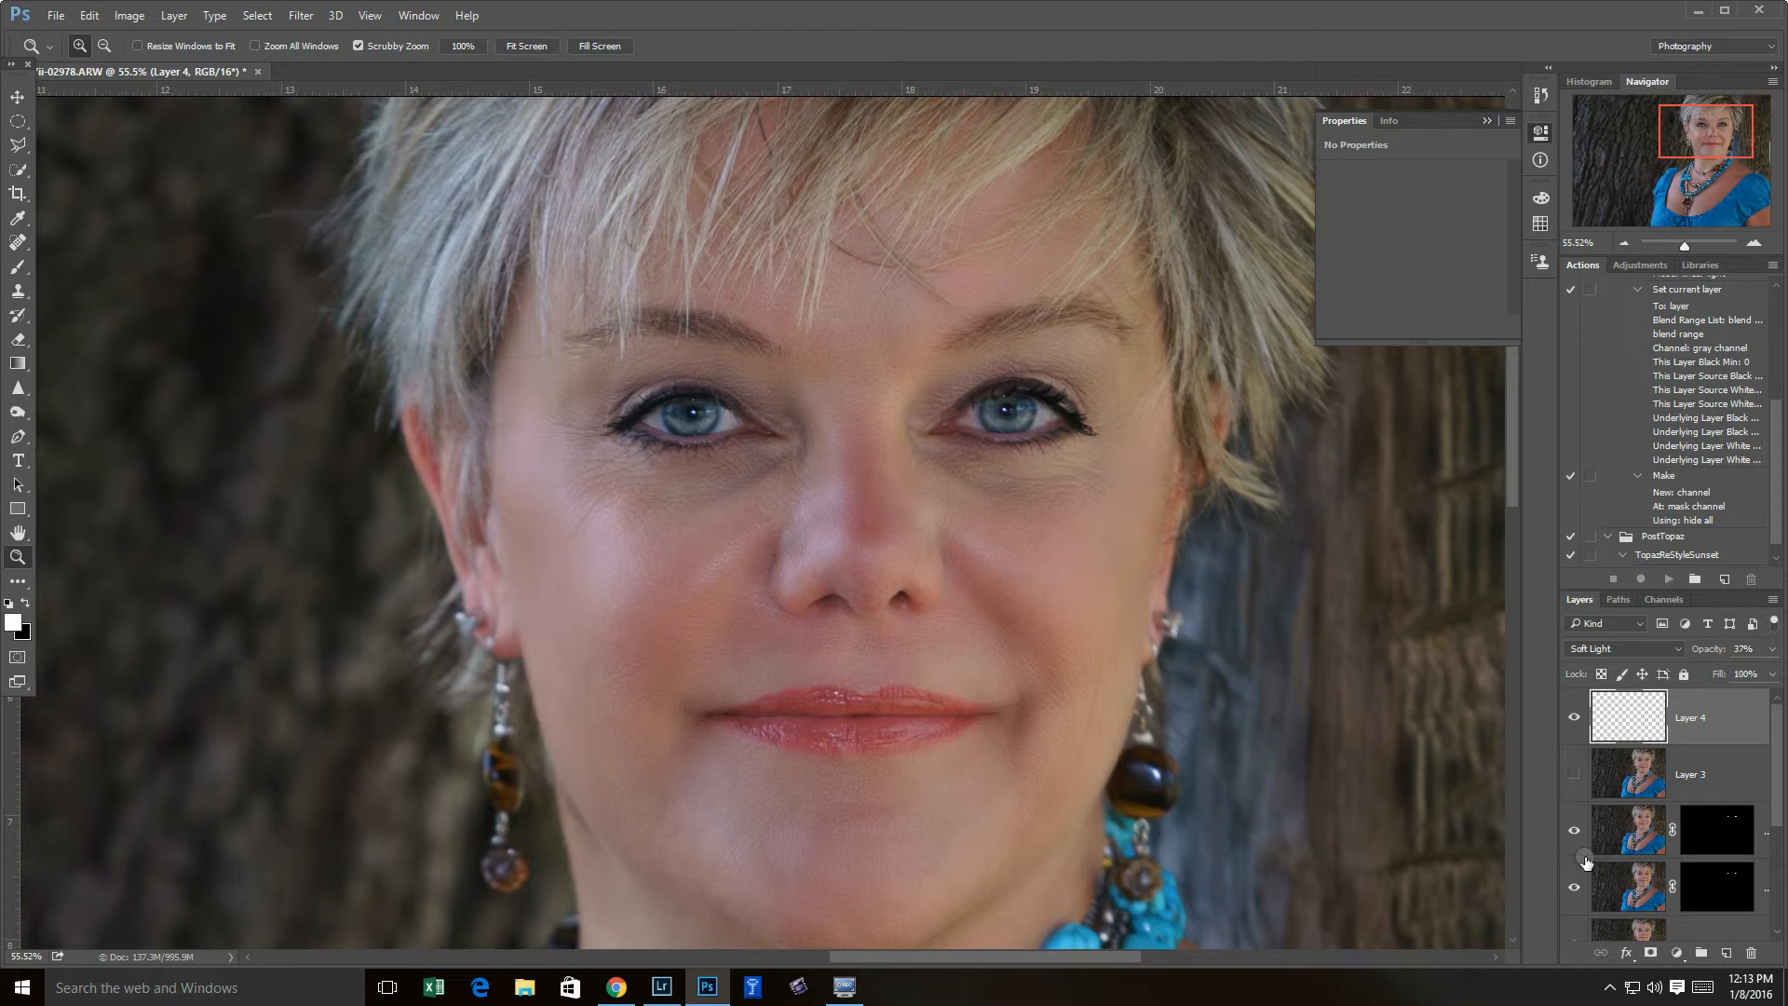
pyautogui.click(1568, 830)
pyautogui.click(1571, 886)
pyautogui.moveTo(1776, 782); pyautogui.dragTo(1775, 829)
pyautogui.click(1574, 792)
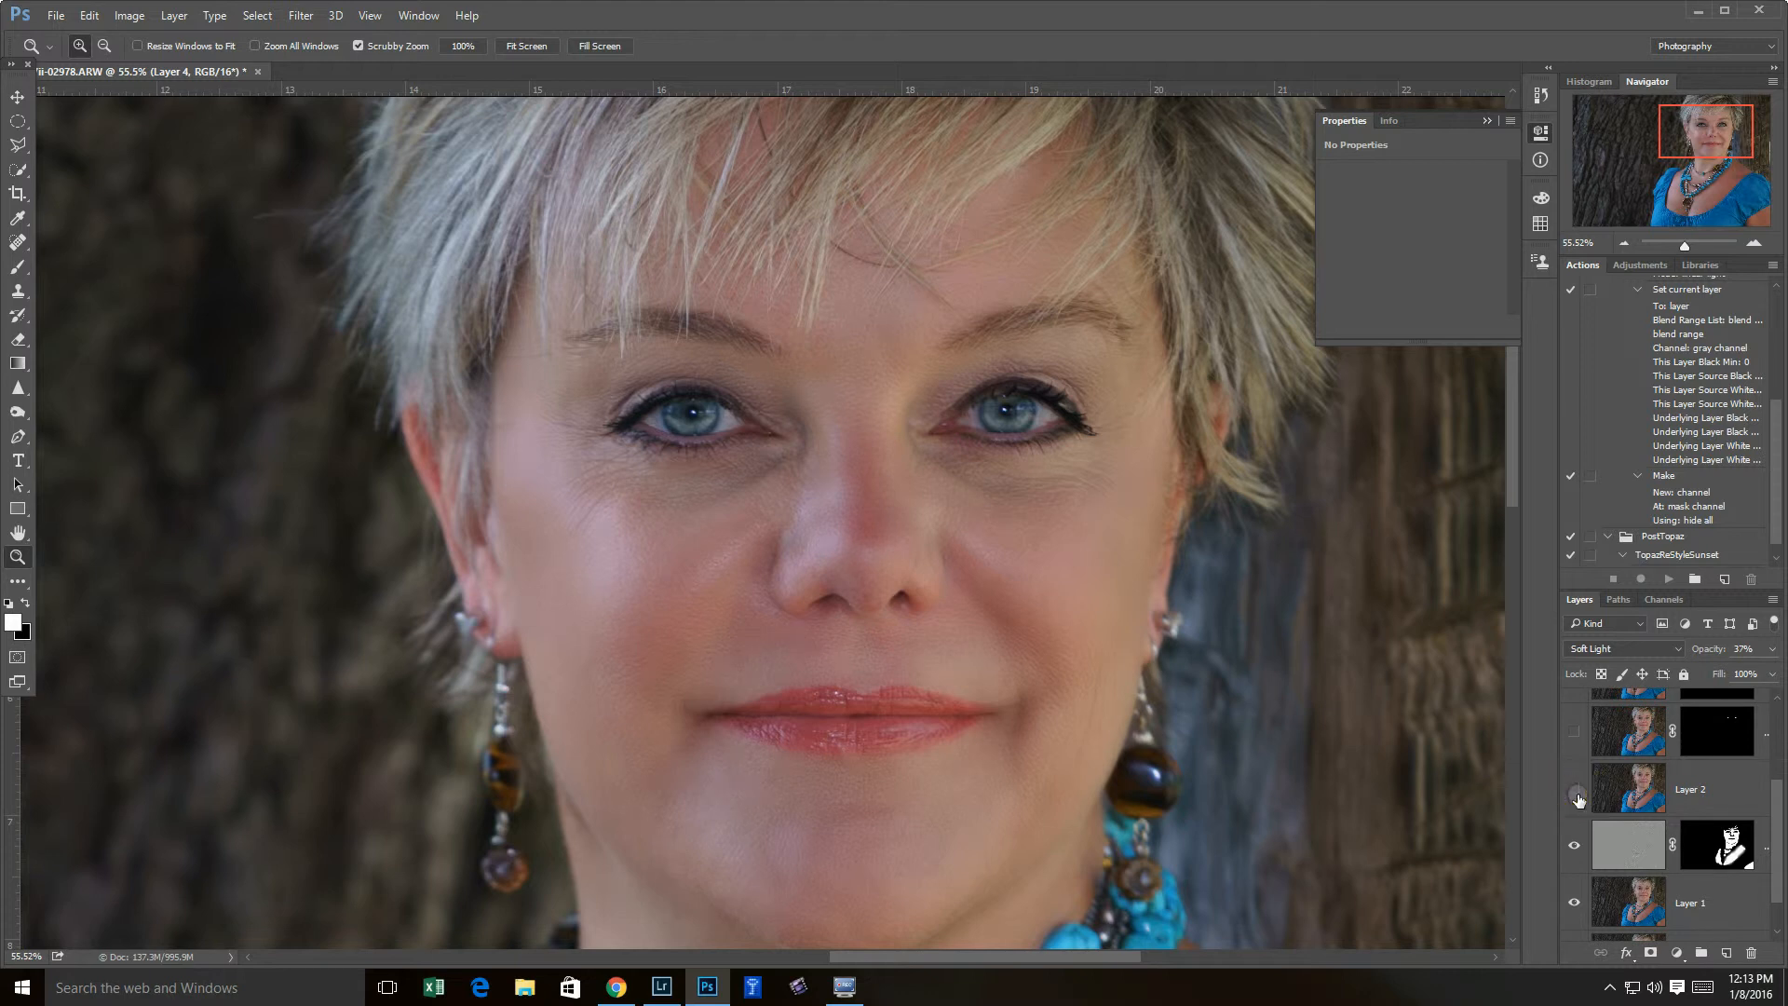
pyautogui.click(1574, 847)
pyautogui.click(1573, 902)
pyautogui.scroll(-1, 1733, 847)
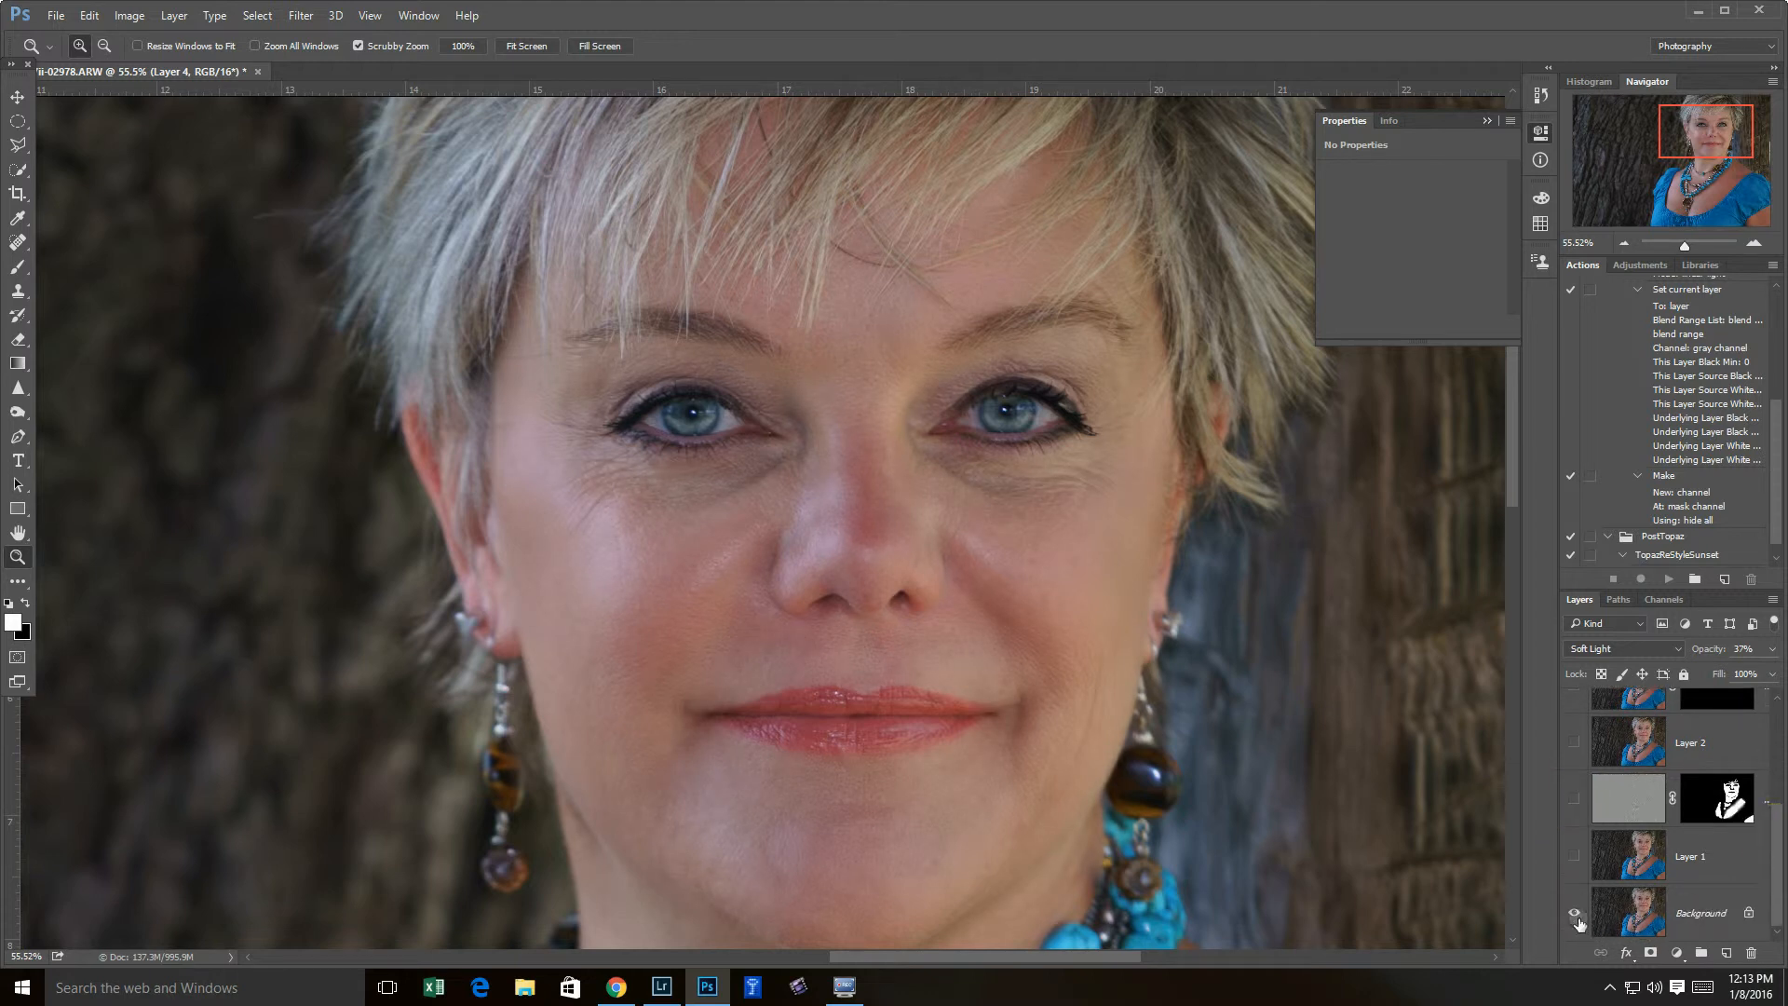
pyautogui.click(1574, 857)
pyautogui.click(1572, 857)
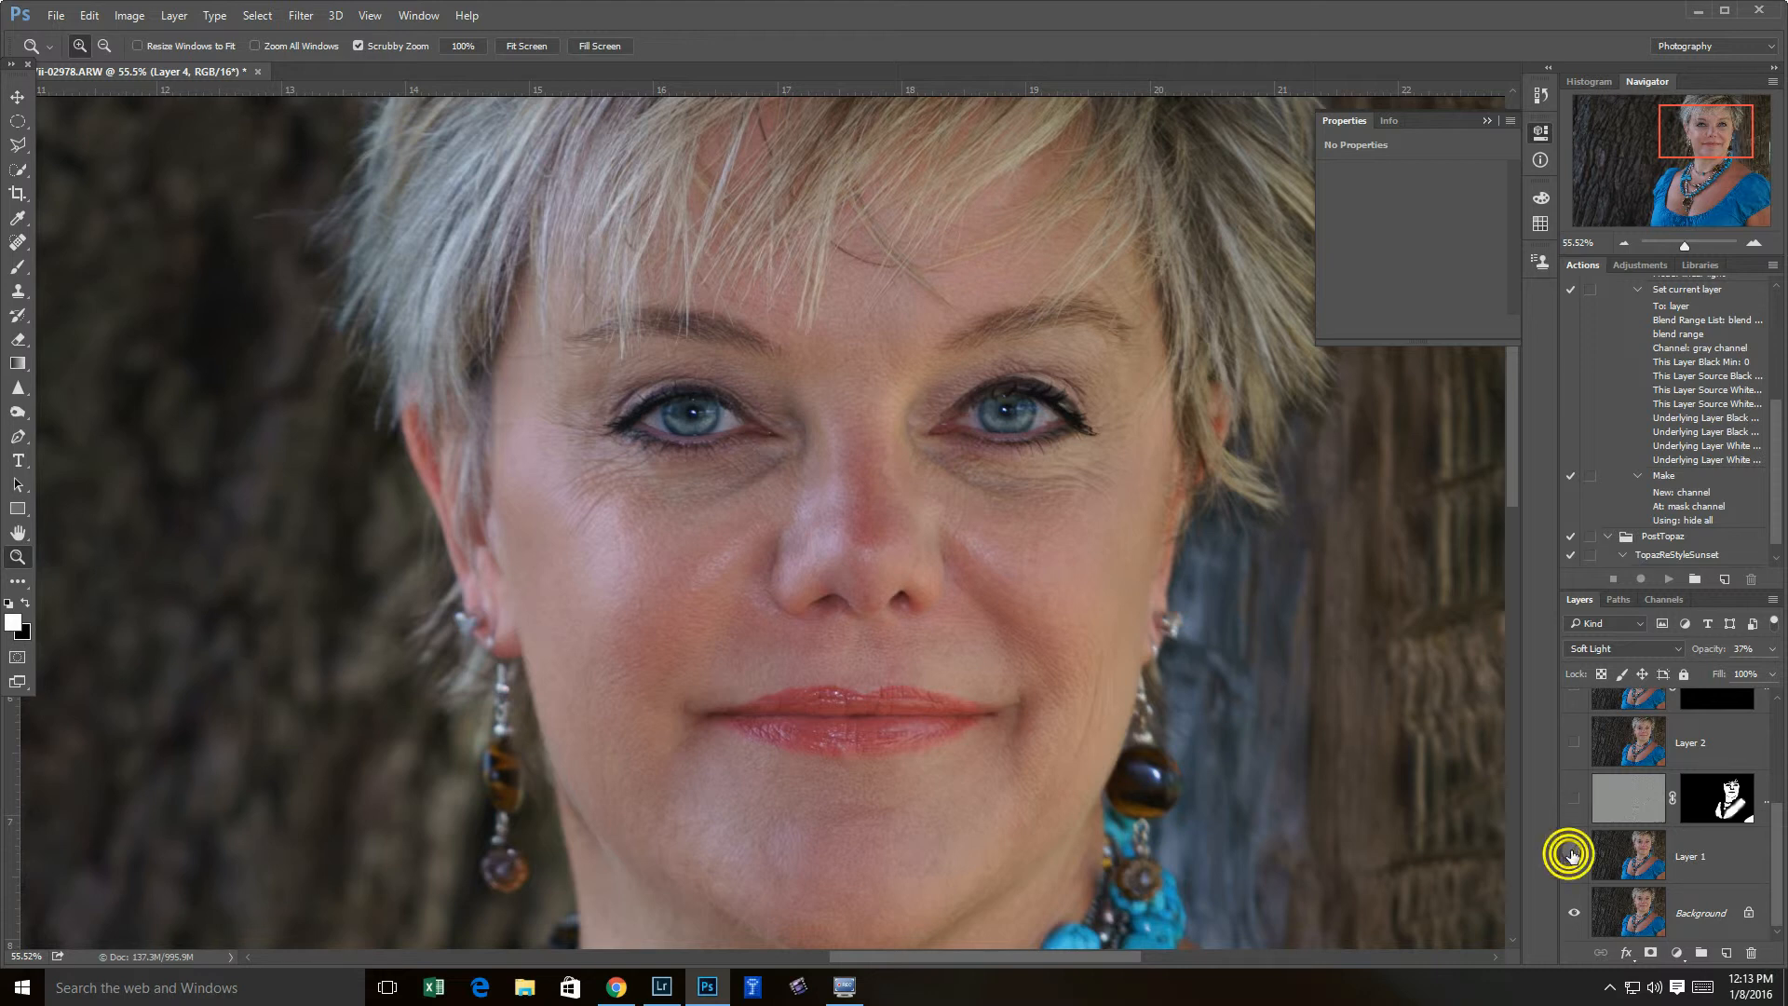
# - Show the hidden layers again one by one, from the gray masked layer above Layer 1 up to Layer 4
pyautogui.click(1574, 796)
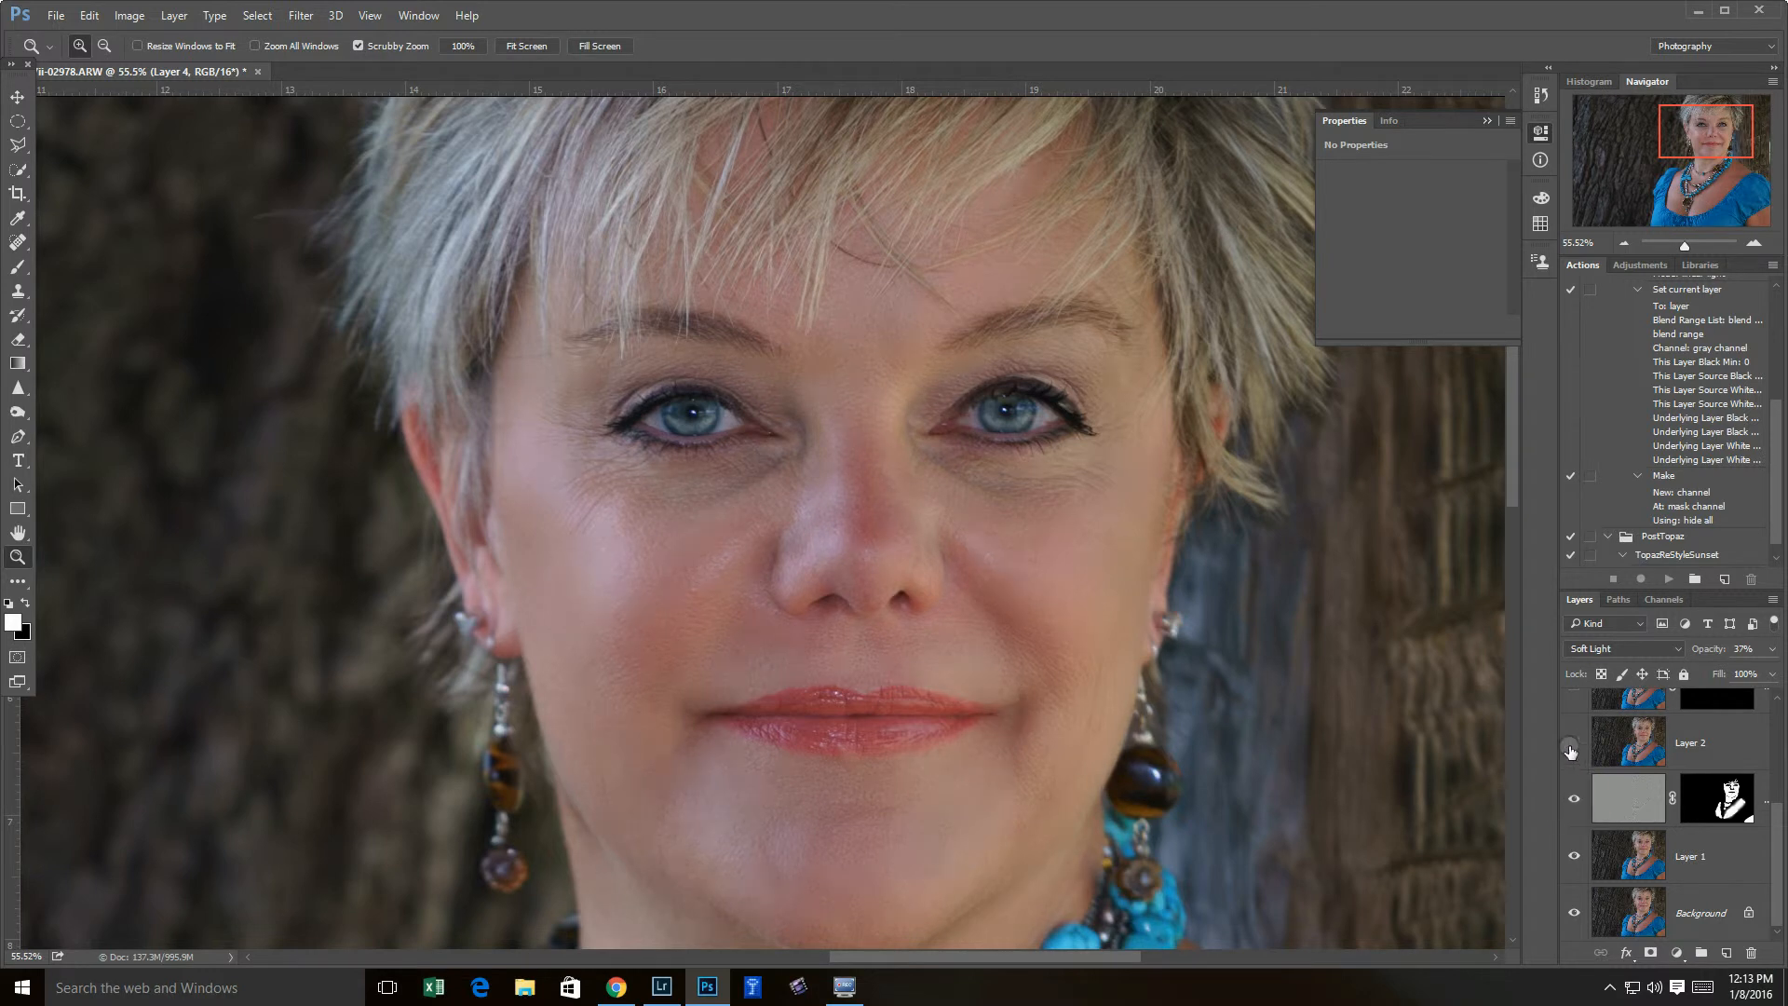
pyautogui.click(1572, 742)
pyautogui.moveTo(1775, 819); pyautogui.dragTo(1776, 776)
pyautogui.click(1574, 770)
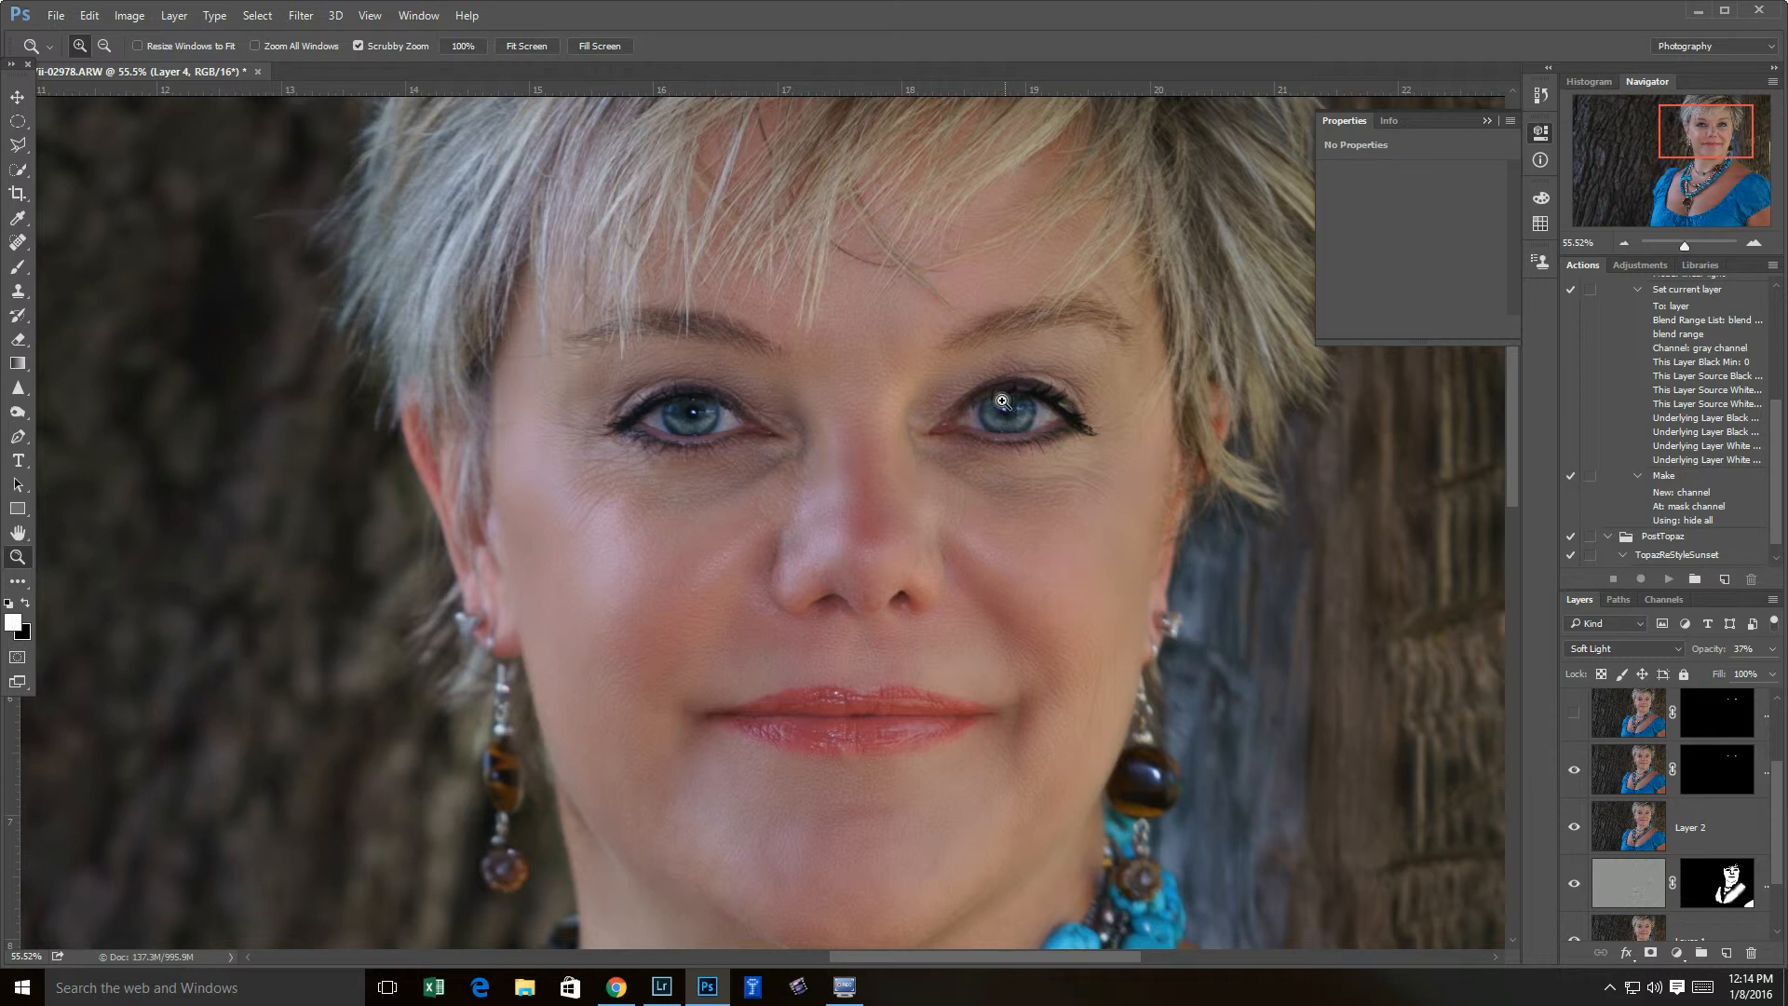
pyautogui.click(1573, 714)
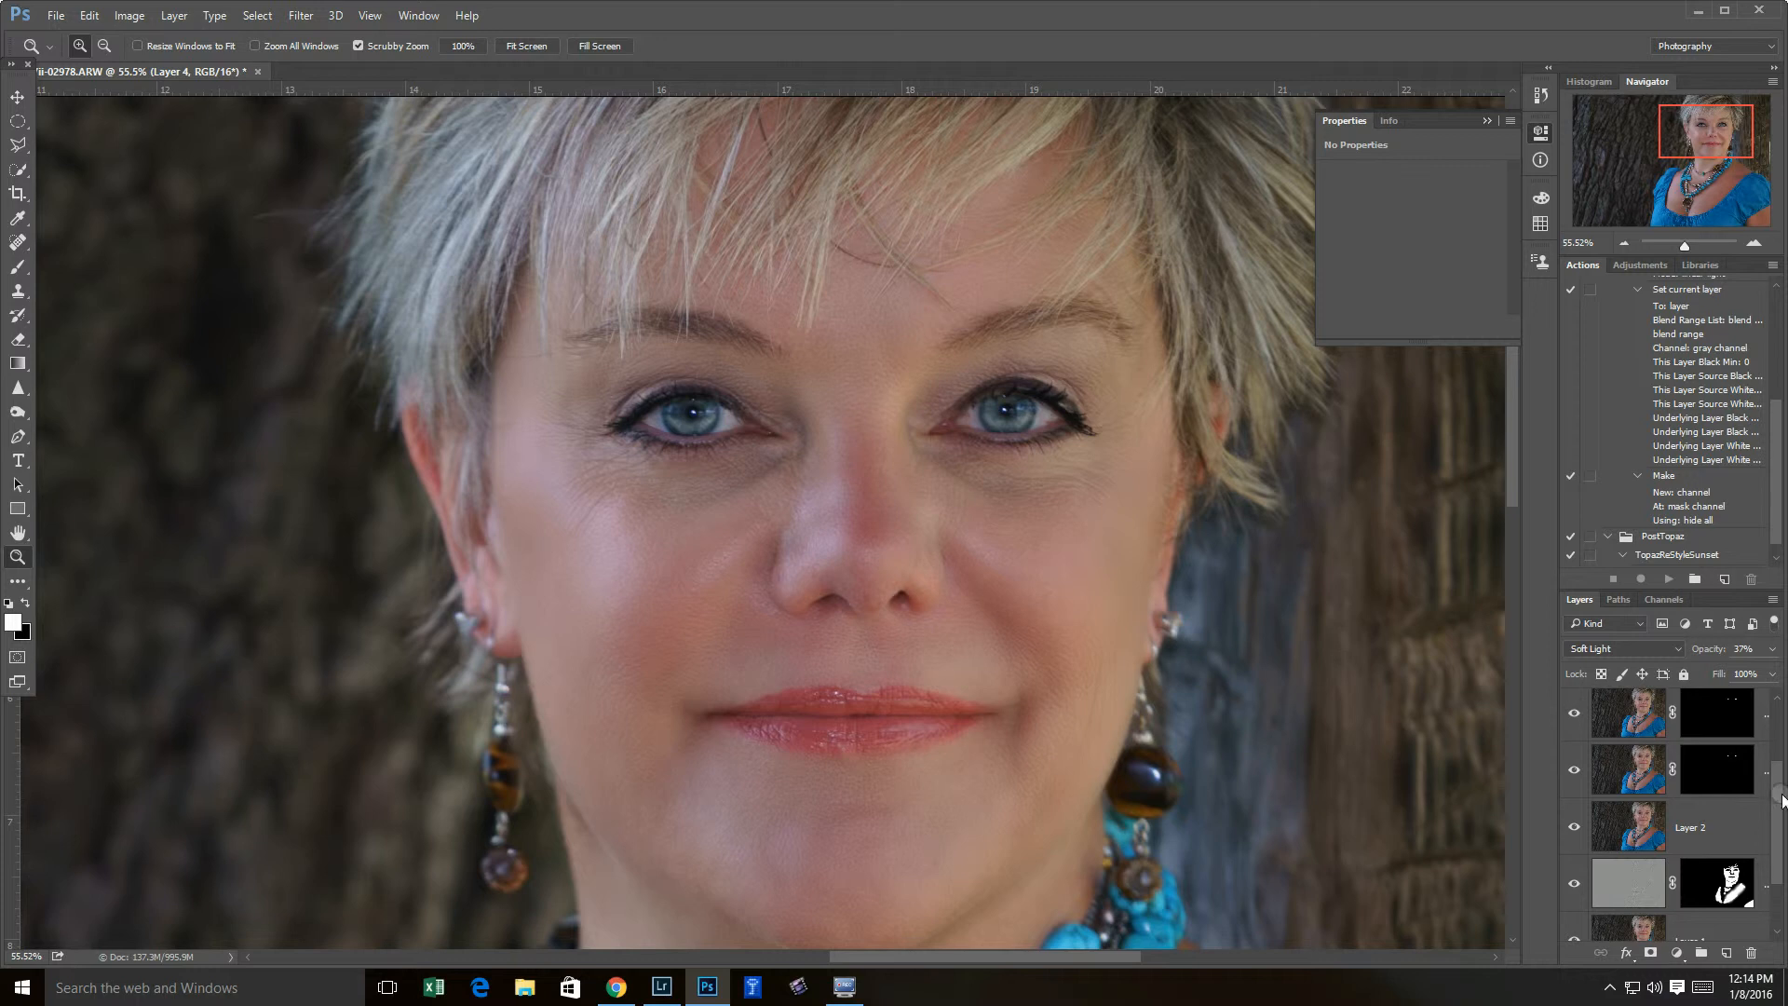
pyautogui.moveTo(1779, 796)
pyautogui.mouseDown()
pyautogui.moveTo(1775, 742)
pyautogui.moveTo(1773, 778)
pyautogui.mouseUp()
pyautogui.click(1572, 765)
pyautogui.click(1574, 717)
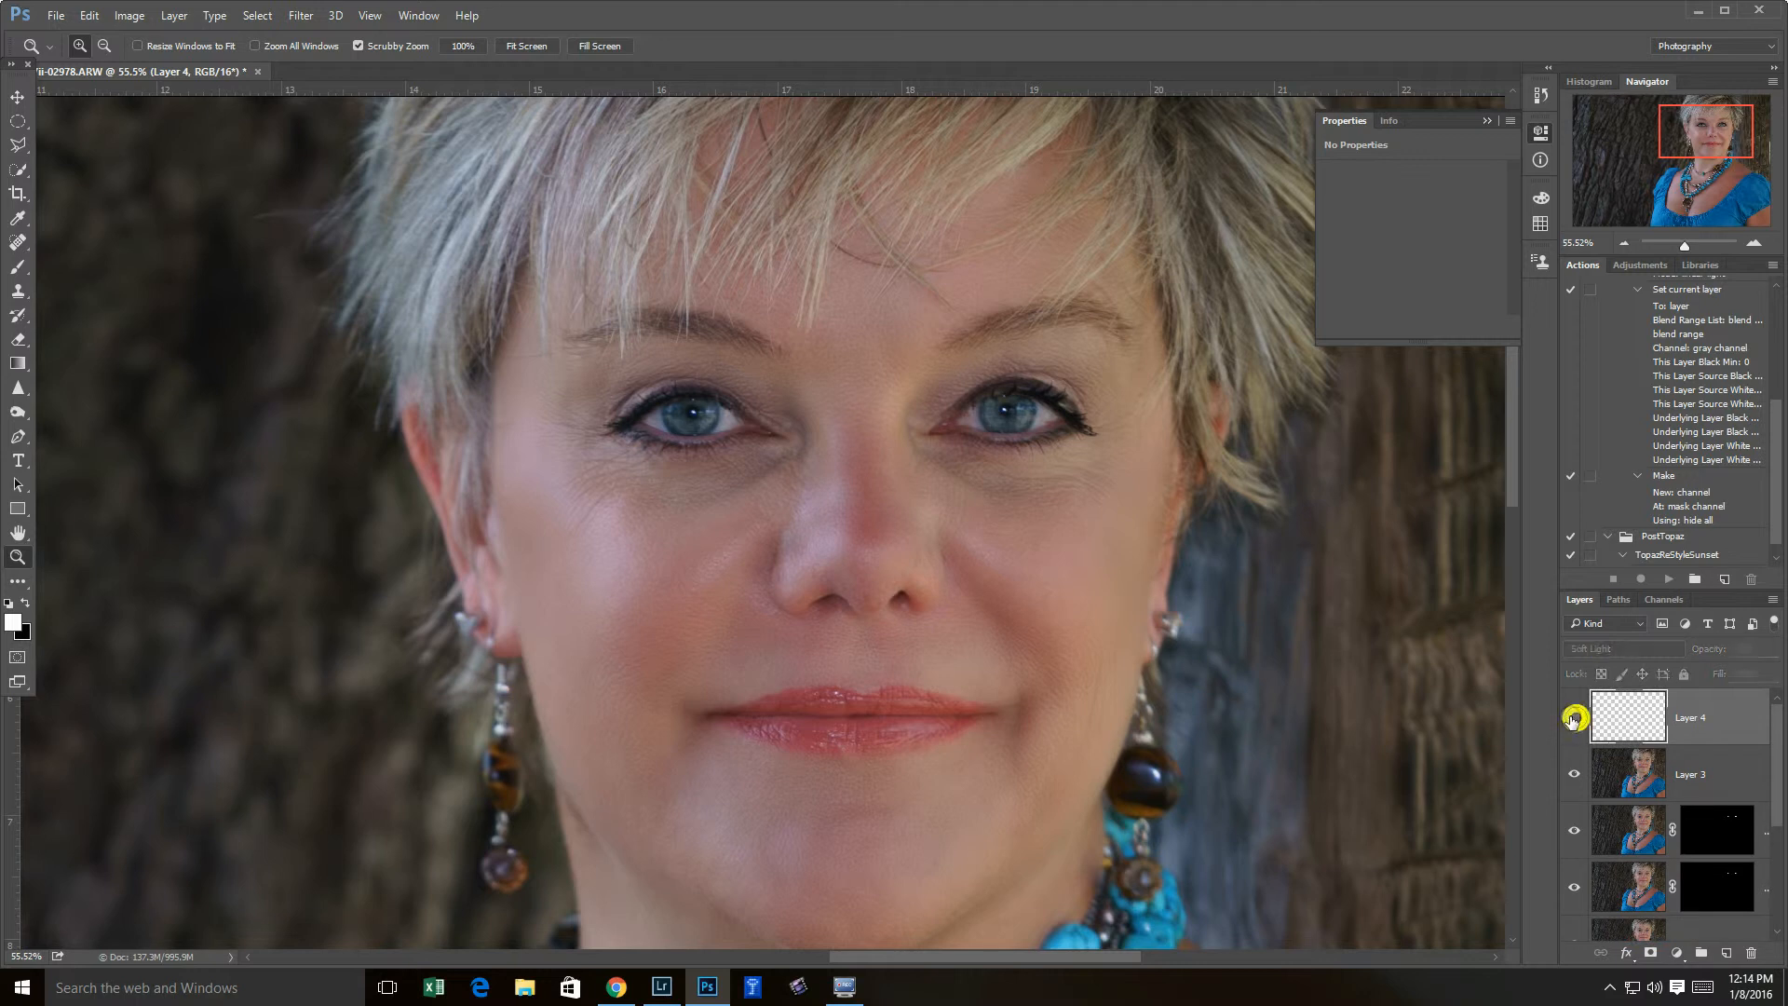
pyautogui.click(1572, 719)
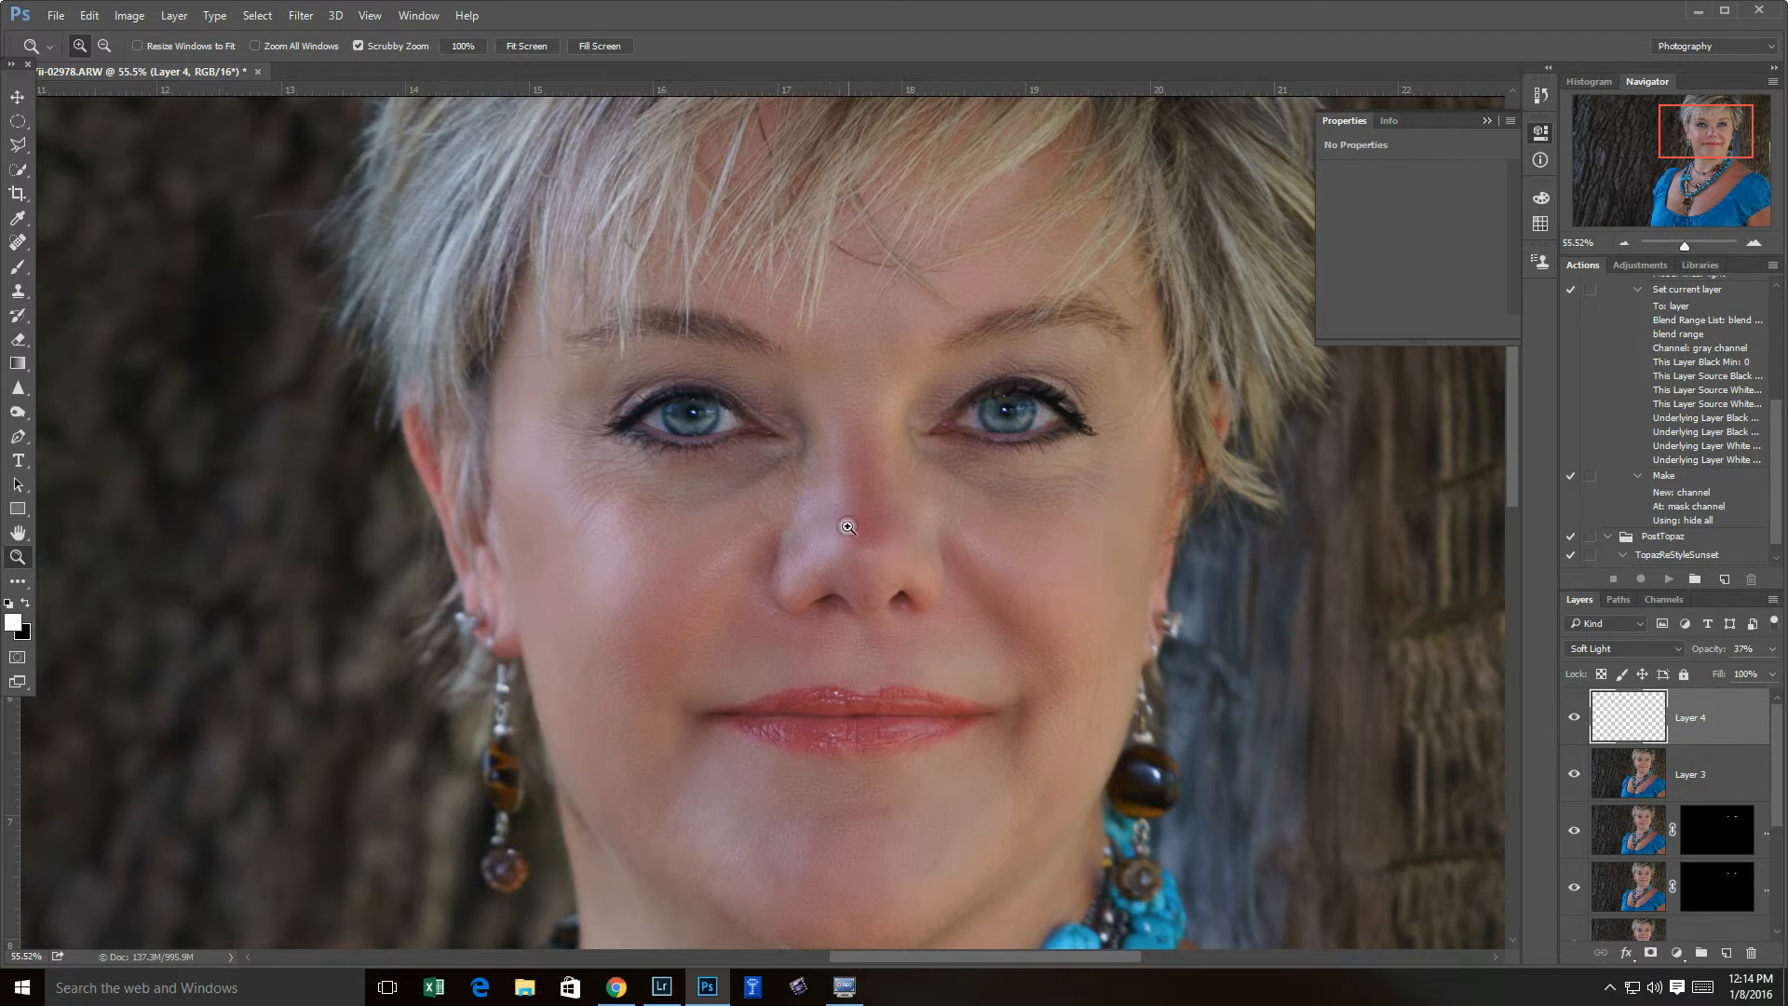
# - Stamp all visible layers into a new top layer and sharpen its eyebrows, lash lines, lips and irises at 50% strength
pyautogui.press('ctrl')
pyautogui.hotkey('ctrl', 'alt', 'shift', 'e')
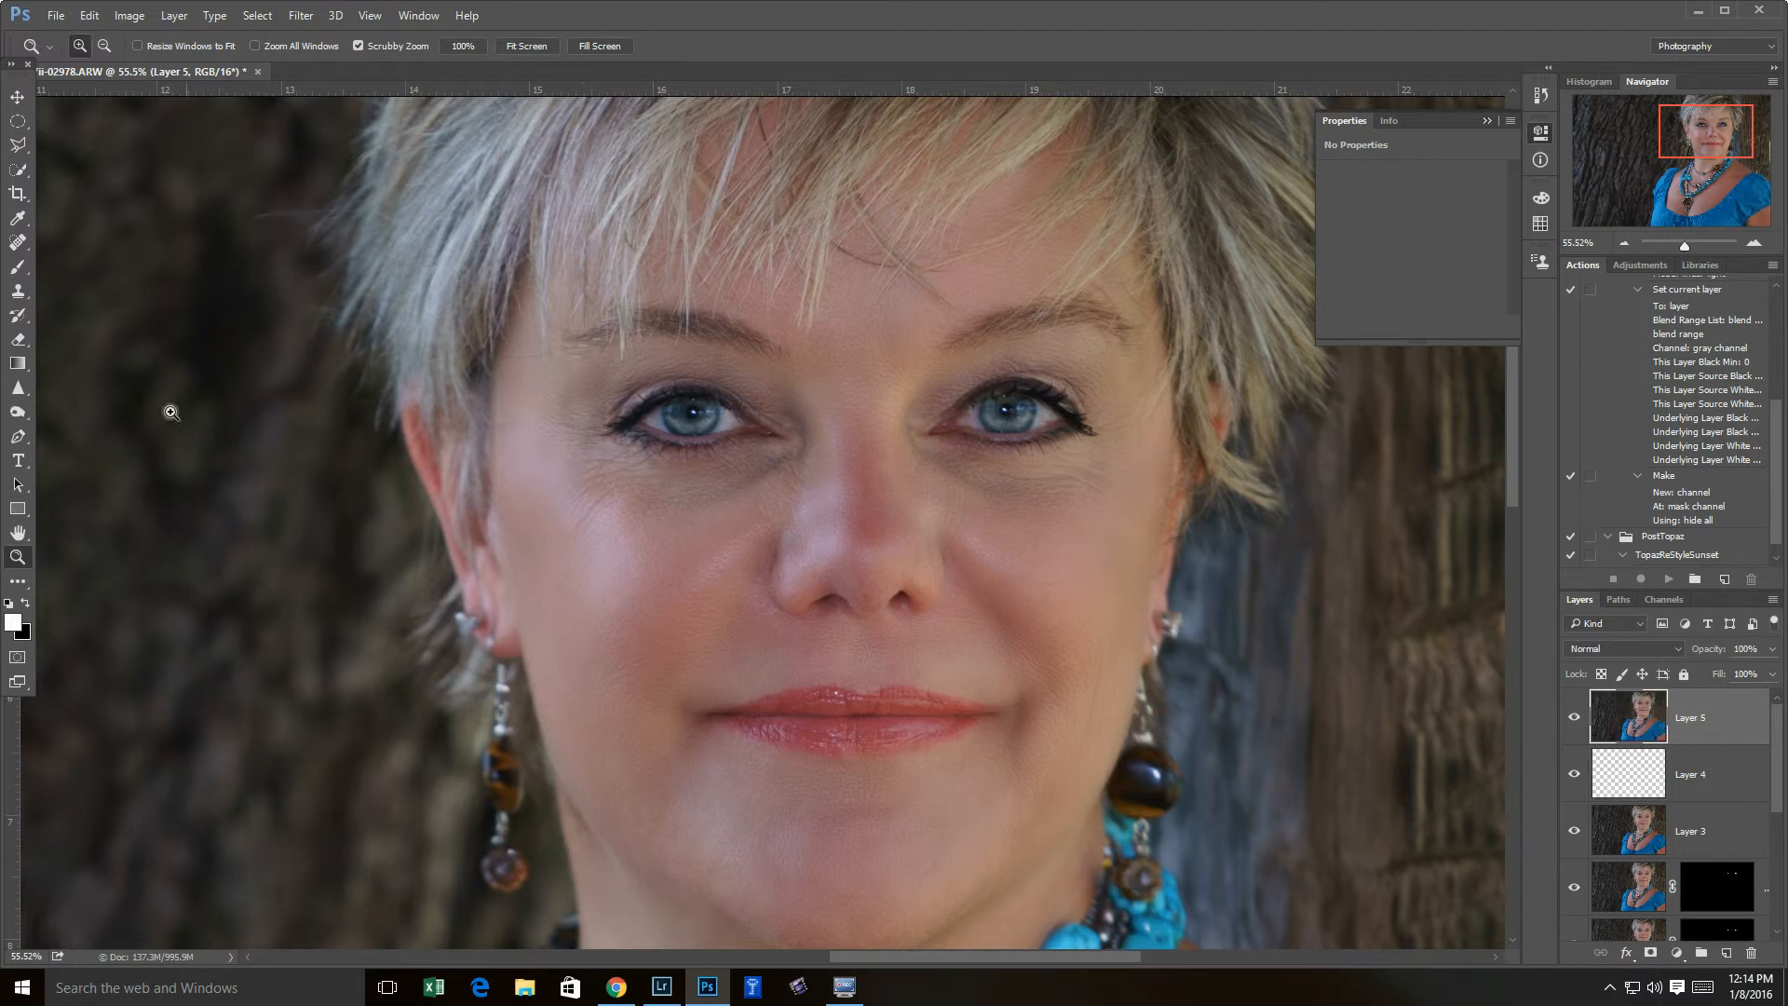
pyautogui.click(16, 392)
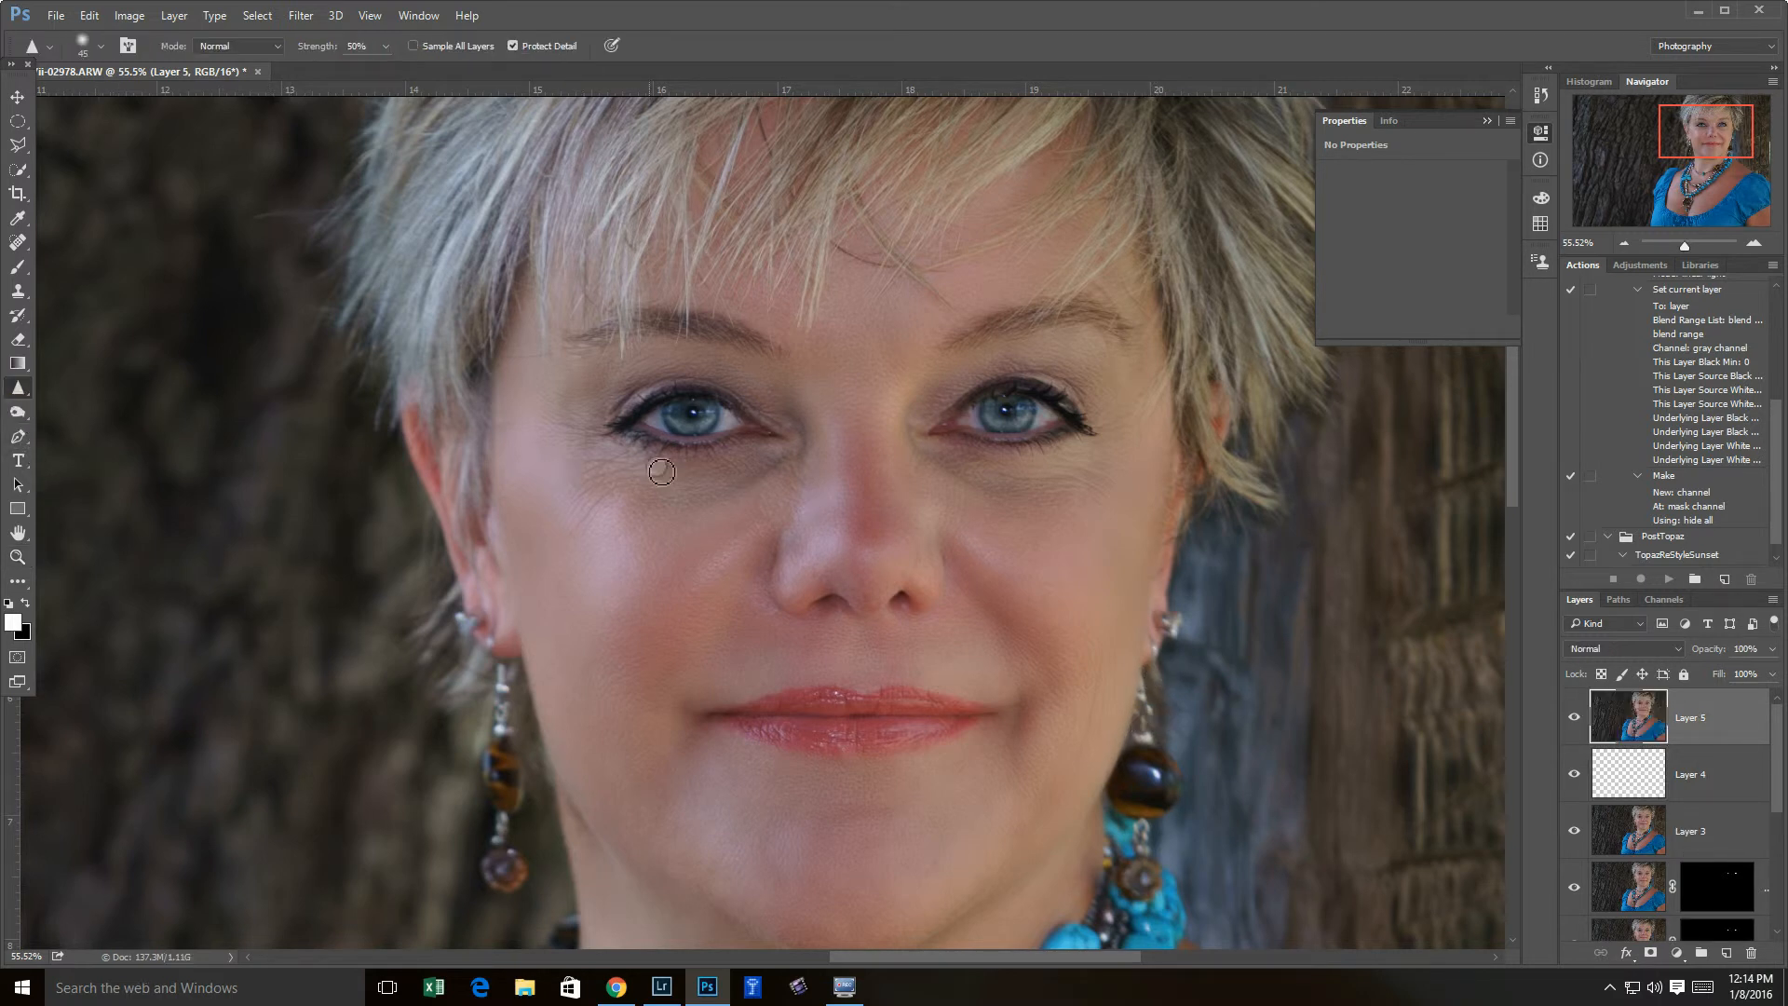
pyautogui.moveTo(987, 335)
pyautogui.mouseDown()
pyautogui.moveTo(1109, 317)
pyautogui.moveTo(1010, 330)
pyautogui.moveTo(1072, 321)
pyautogui.mouseUp()
pyautogui.moveTo(739, 340)
pyautogui.mouseDown()
pyautogui.moveTo(615, 329)
pyautogui.moveTo(752, 338)
pyautogui.mouseUp()
pyautogui.moveTo(630, 444)
pyautogui.mouseDown()
pyautogui.moveTo(728, 449)
pyautogui.moveTo(656, 456)
pyautogui.moveTo(699, 454)
pyautogui.moveTo(627, 426)
pyautogui.moveTo(689, 390)
pyautogui.mouseUp()
pyautogui.moveTo(1078, 416); pyautogui.dragTo(1006, 387)
pyautogui.moveTo(813, 731)
pyautogui.mouseDown()
pyautogui.moveTo(893, 736)
pyautogui.moveTo(827, 710)
pyautogui.moveTo(897, 710)
pyautogui.moveTo(789, 725)
pyautogui.moveTo(902, 734)
pyautogui.moveTo(834, 746)
pyautogui.mouseUp()
pyautogui.moveTo(688, 410); pyautogui.dragTo(693, 419)
pyautogui.moveTo(1004, 410); pyautogui.dragTo(1026, 417)
# - Compare the face with the sharpened Layer 5 hidden and shown
pyautogui.click(1574, 718)
pyautogui.click(1573, 719)
pyautogui.click(1574, 718)
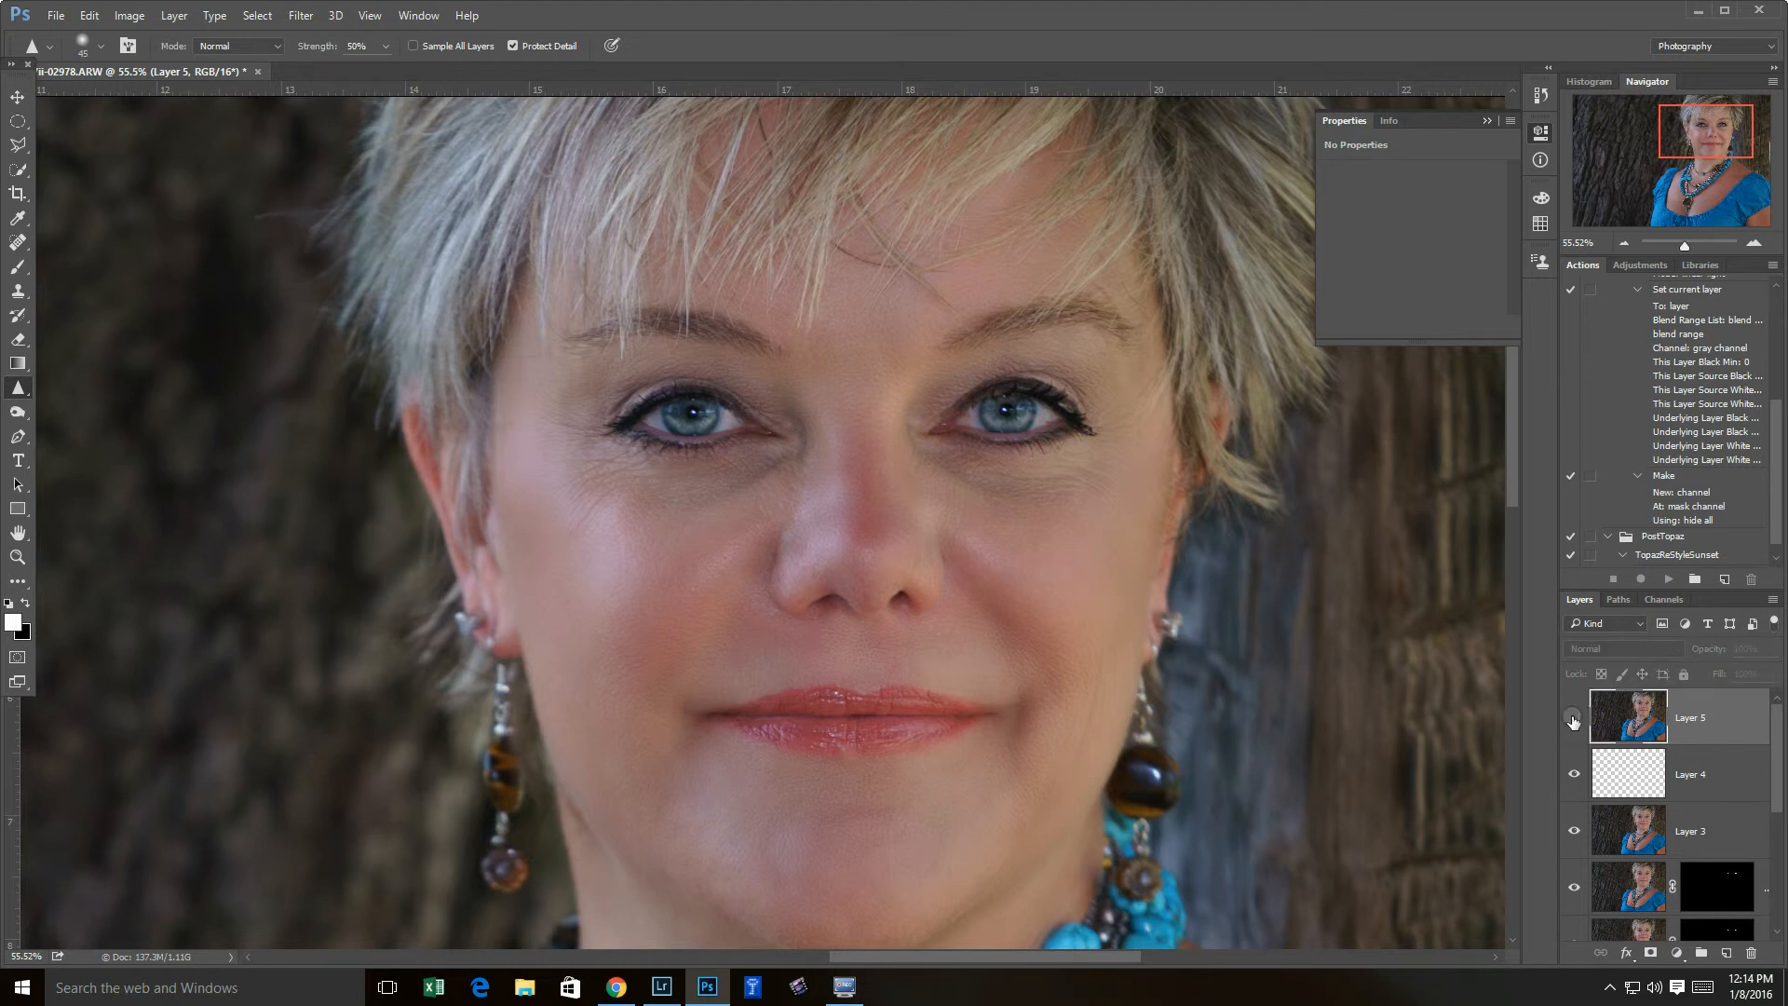
pyautogui.click(1575, 720)
pyautogui.click(1575, 719)
pyautogui.click(1576, 720)
pyautogui.click(1575, 720)
pyautogui.click(1575, 719)
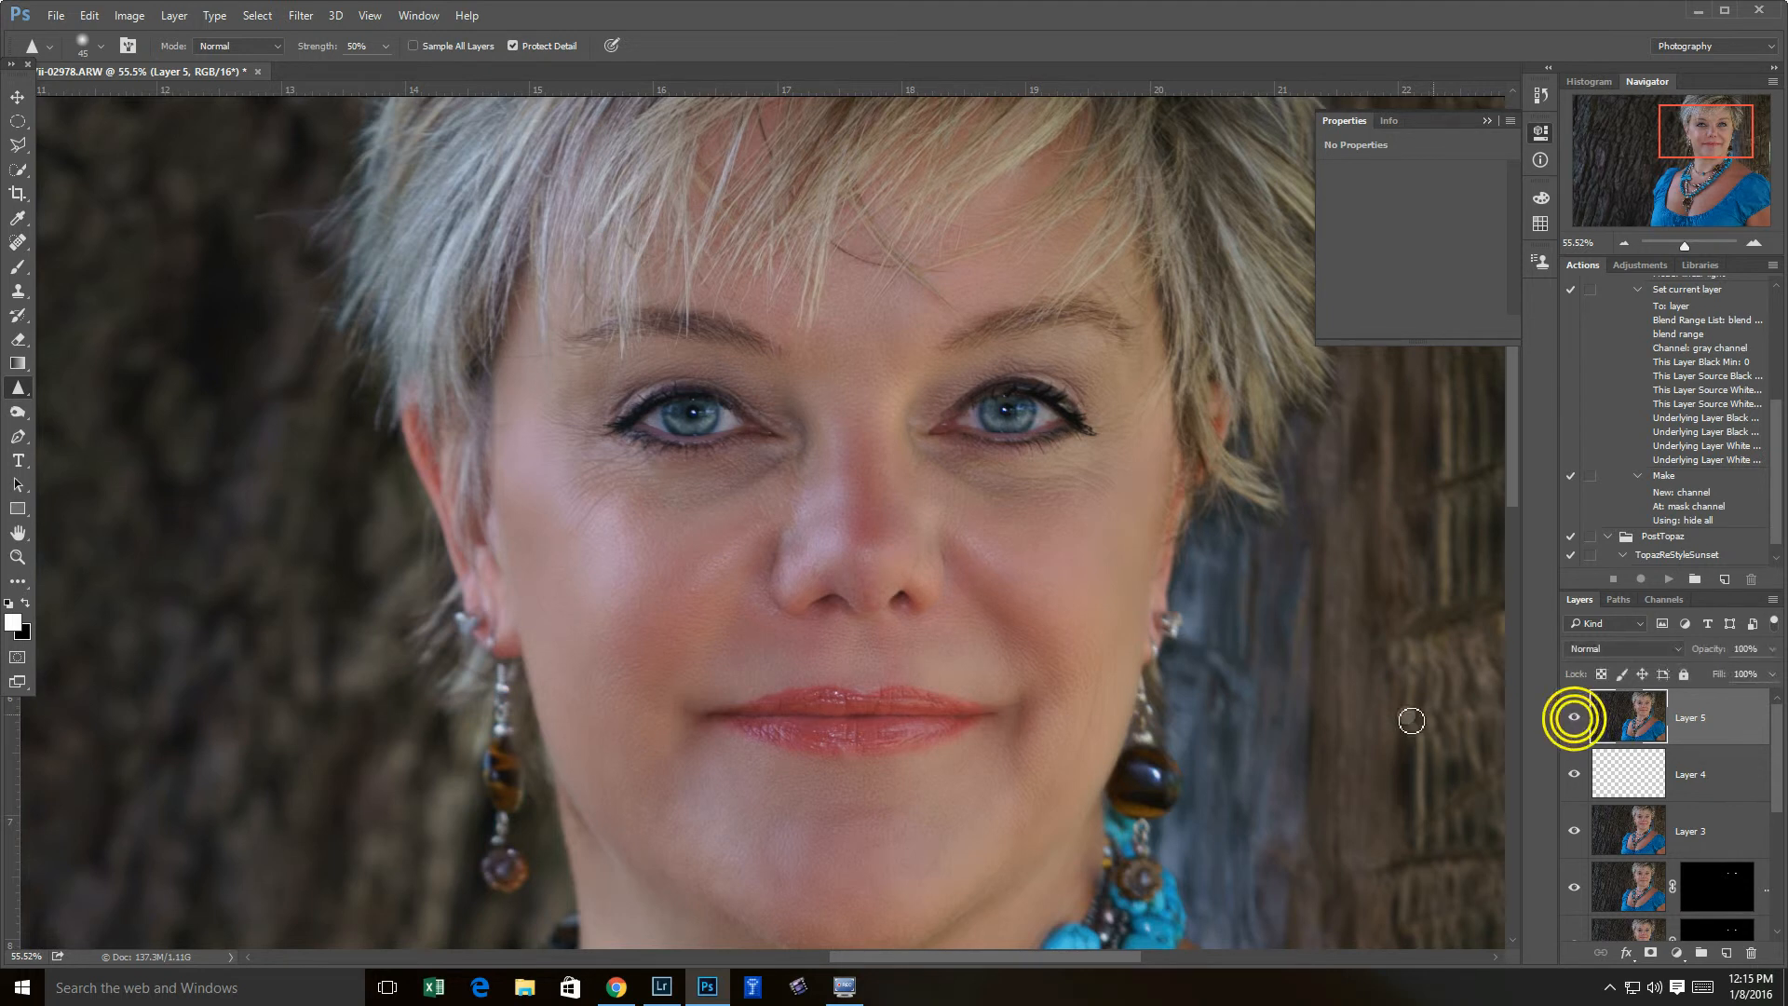
# - Sharpen the stones, chains, turquoise beads and pendants of the necklaces on Layer 5
pyautogui.moveTo(970, 770); pyautogui.dragTo(998, 635)
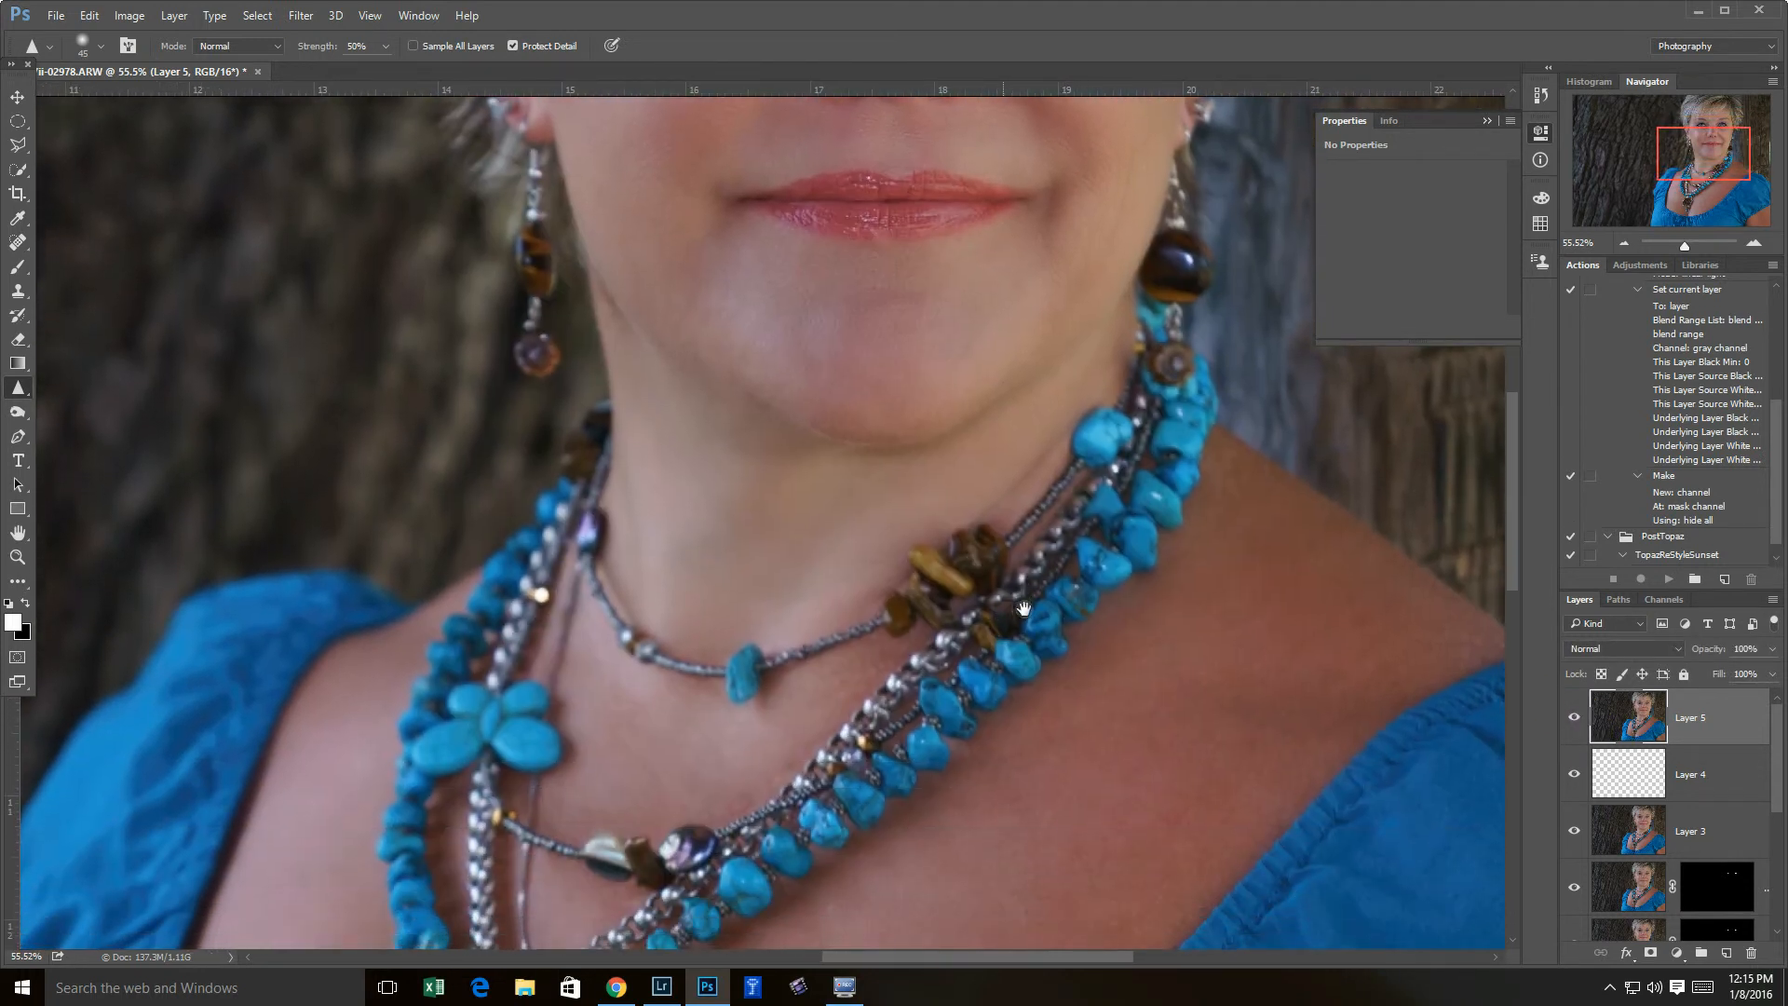
pyautogui.moveTo(925, 588); pyautogui.dragTo(973, 564)
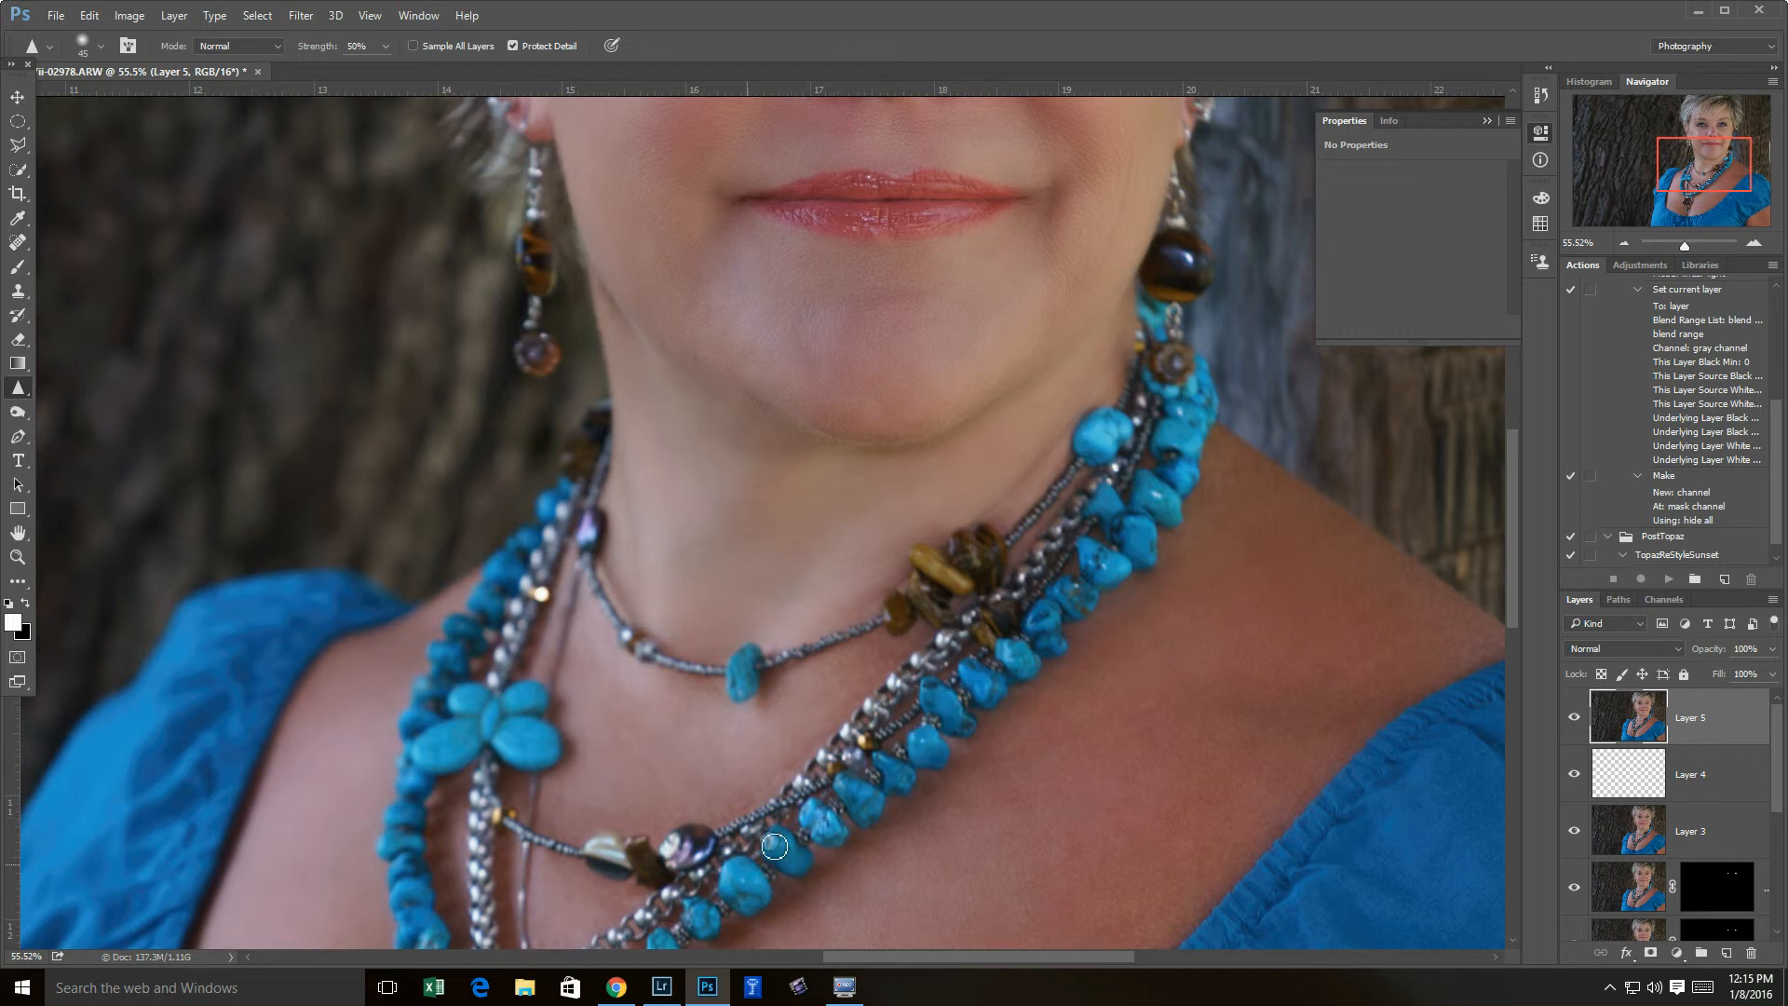
pyautogui.click(701, 864)
pyautogui.moveTo(484, 721); pyautogui.dragTo(525, 751)
pyautogui.moveTo(548, 568)
pyautogui.mouseDown()
pyautogui.moveTo(473, 872)
pyautogui.moveTo(496, 928)
pyautogui.mouseUp()
pyautogui.moveTo(472, 617); pyautogui.dragTo(417, 933)
pyautogui.moveTo(652, 942)
pyautogui.mouseDown()
pyautogui.moveTo(750, 869)
pyautogui.moveTo(680, 846)
pyautogui.moveTo(710, 843)
pyautogui.moveTo(690, 846)
pyautogui.moveTo(734, 871)
pyautogui.moveTo(652, 904)
pyautogui.mouseUp()
pyautogui.moveTo(649, 907); pyautogui.dragTo(841, 517)
pyautogui.moveTo(713, 723)
pyautogui.mouseDown()
pyautogui.moveTo(659, 746)
pyautogui.moveTo(701, 733)
pyautogui.moveTo(694, 857)
pyautogui.moveTo(717, 841)
pyautogui.moveTo(681, 855)
pyautogui.moveTo(704, 871)
pyautogui.moveTo(679, 859)
pyautogui.moveTo(698, 850)
pyautogui.mouseUp()
pyautogui.moveTo(693, 719)
pyautogui.mouseDown()
pyautogui.moveTo(649, 739)
pyautogui.moveTo(639, 714)
pyautogui.moveTo(628, 748)
pyautogui.moveTo(674, 694)
pyautogui.moveTo(716, 692)
pyautogui.moveTo(728, 733)
pyautogui.moveTo(688, 727)
pyautogui.moveTo(790, 697)
pyautogui.mouseUp()
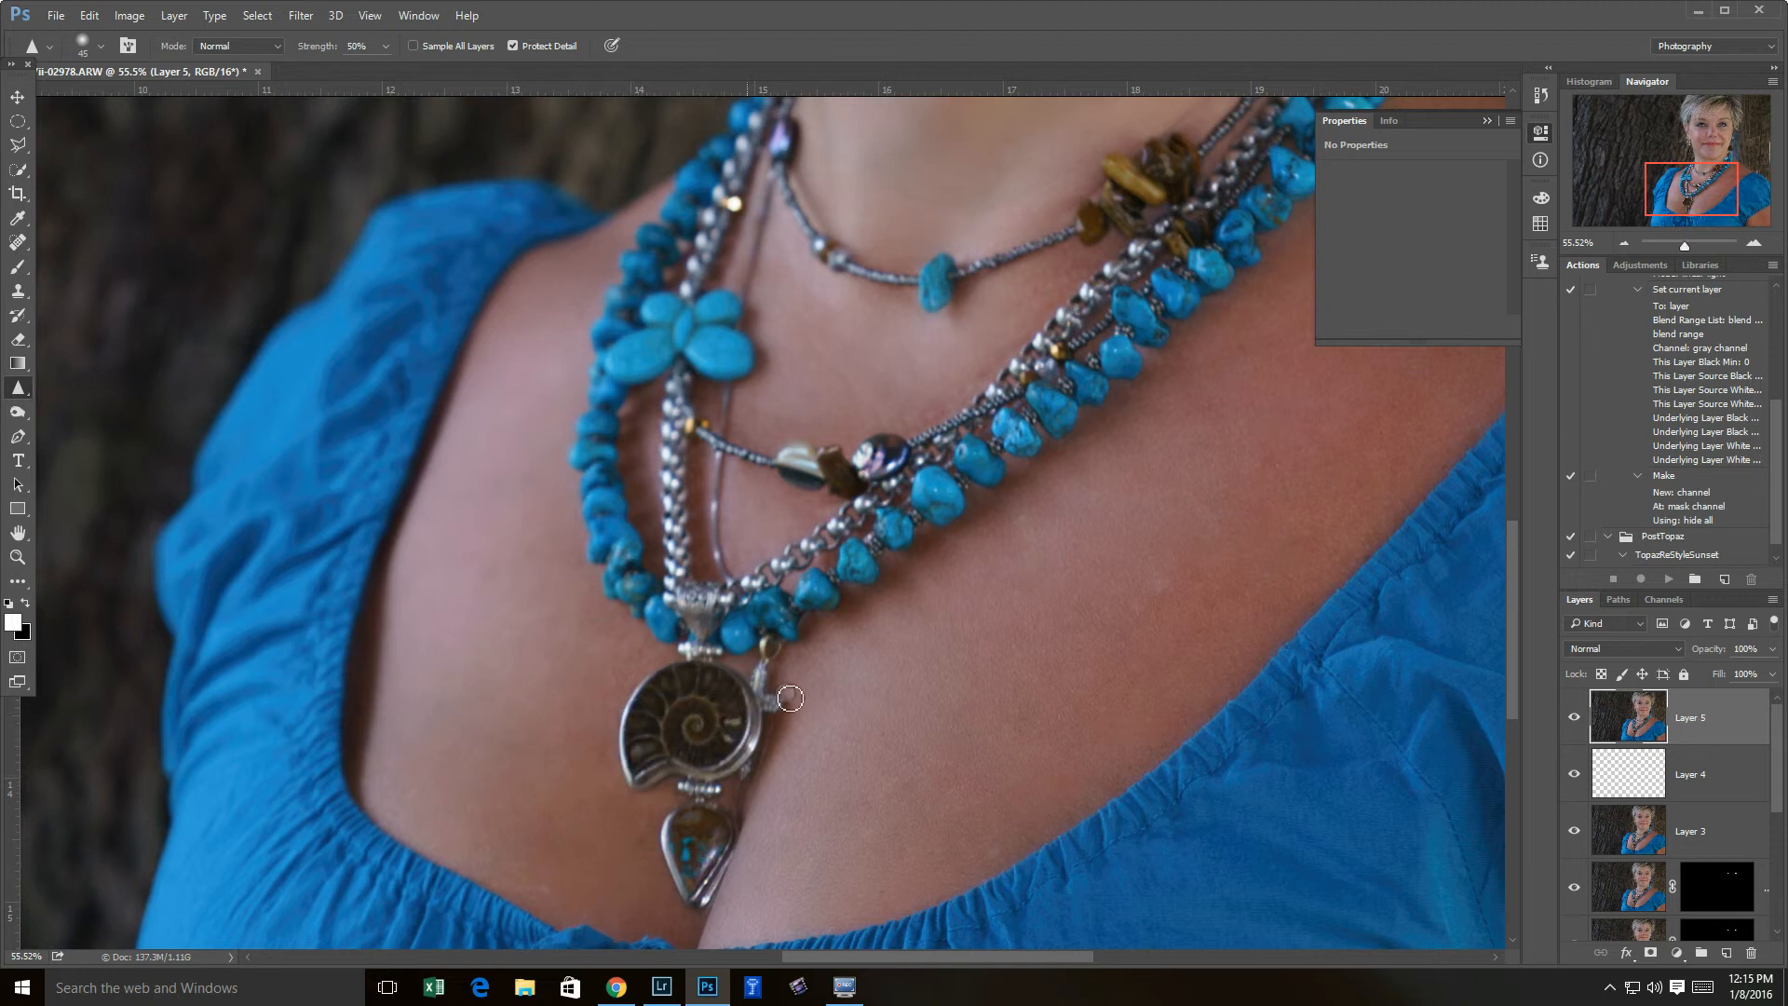
# - Compare the necklaces with Layer 5 hidden and shown
pyautogui.click(1575, 718)
pyautogui.click(1574, 719)
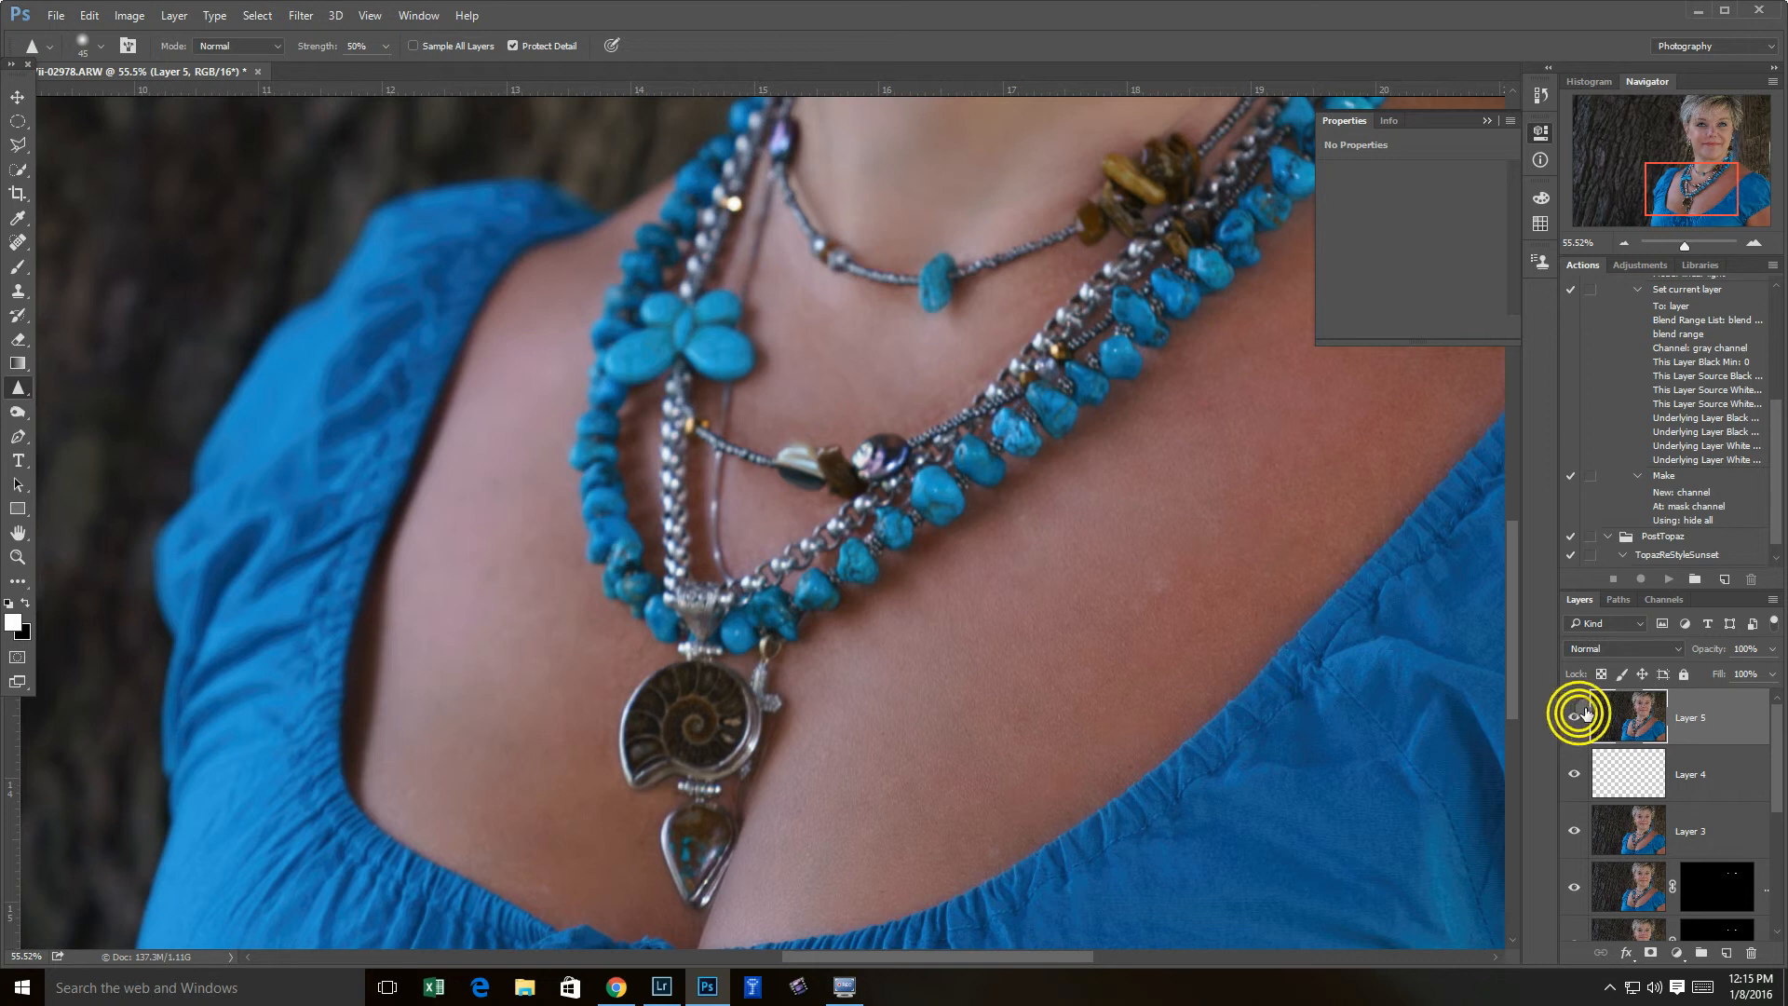
pyautogui.click(1573, 719)
pyautogui.click(1572, 715)
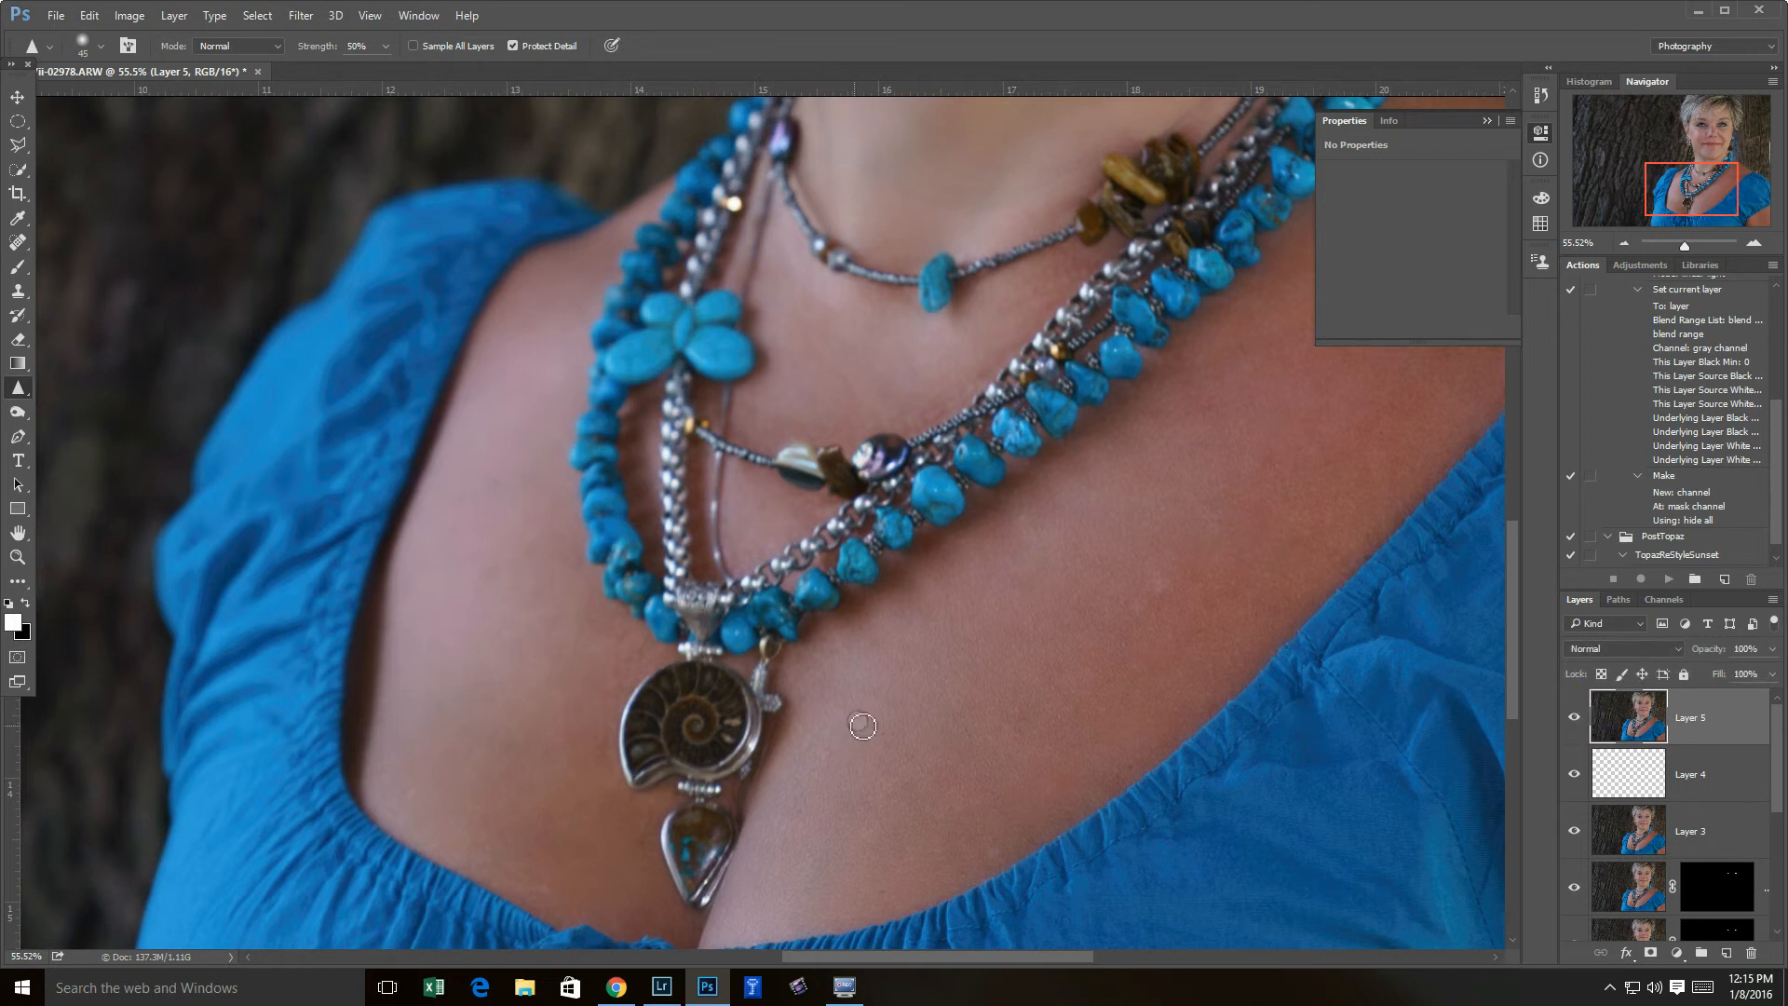
# - Sharpen the two pendants, their clasp, the purple bead and the brown stones further with a size 90 brush, checking against hidden Layer 5
pyautogui.click(704, 731)
pyautogui.click(700, 816)
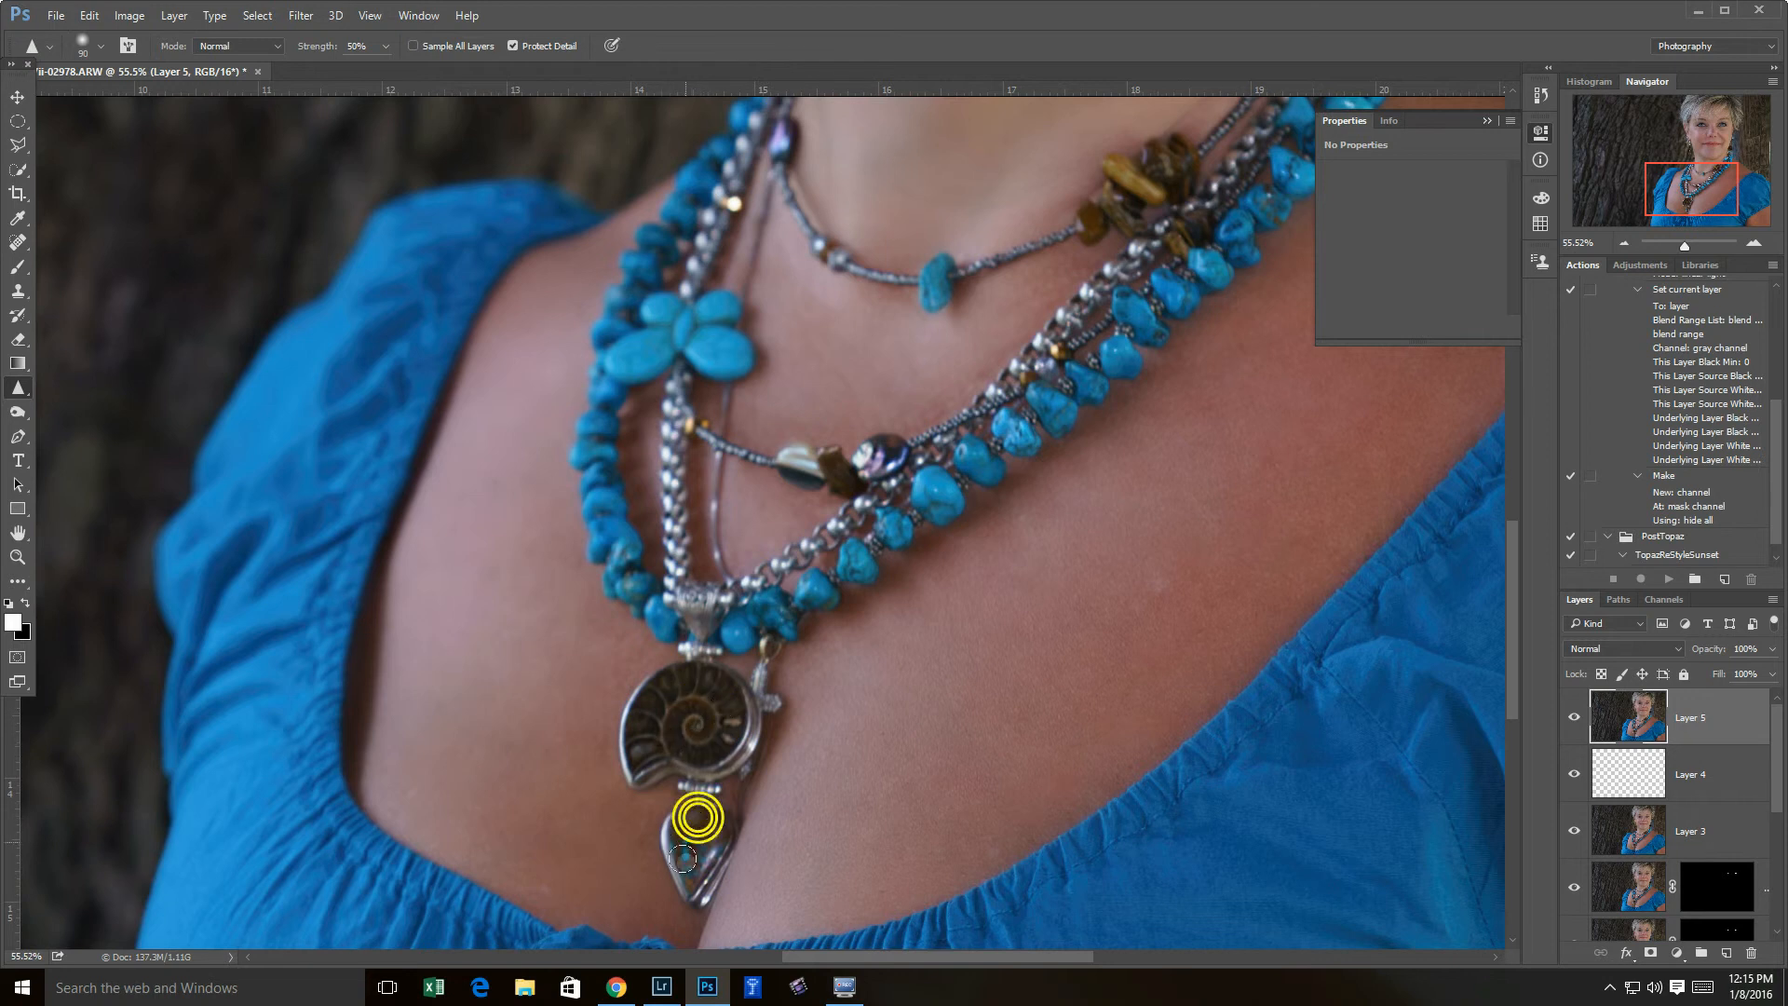
pyautogui.click(690, 709)
pyautogui.click(696, 620)
pyautogui.click(881, 456)
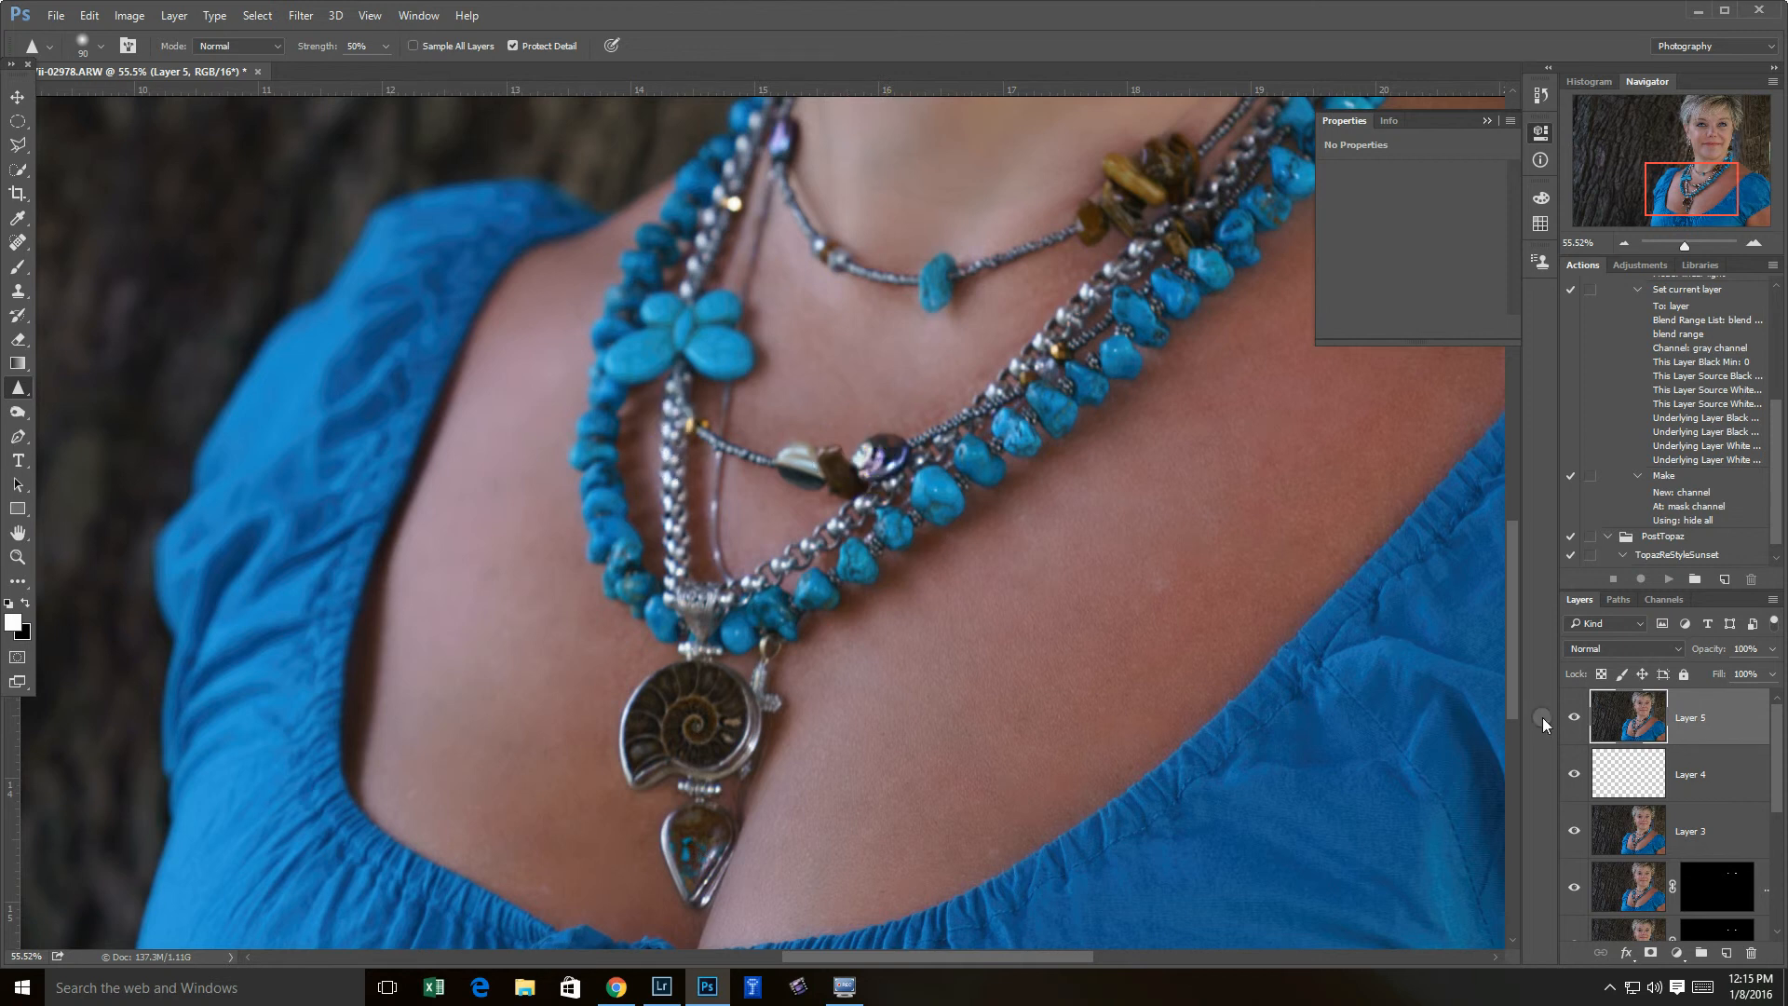
pyautogui.click(1575, 718)
pyautogui.click(1575, 719)
pyautogui.click(1162, 194)
# - Hide every layer between Layer 5 and the Background, keeping Layer 5 shown over the whole portrait
pyautogui.click(18, 556)
pyautogui.moveTo(838, 564); pyautogui.dragTo(772, 585)
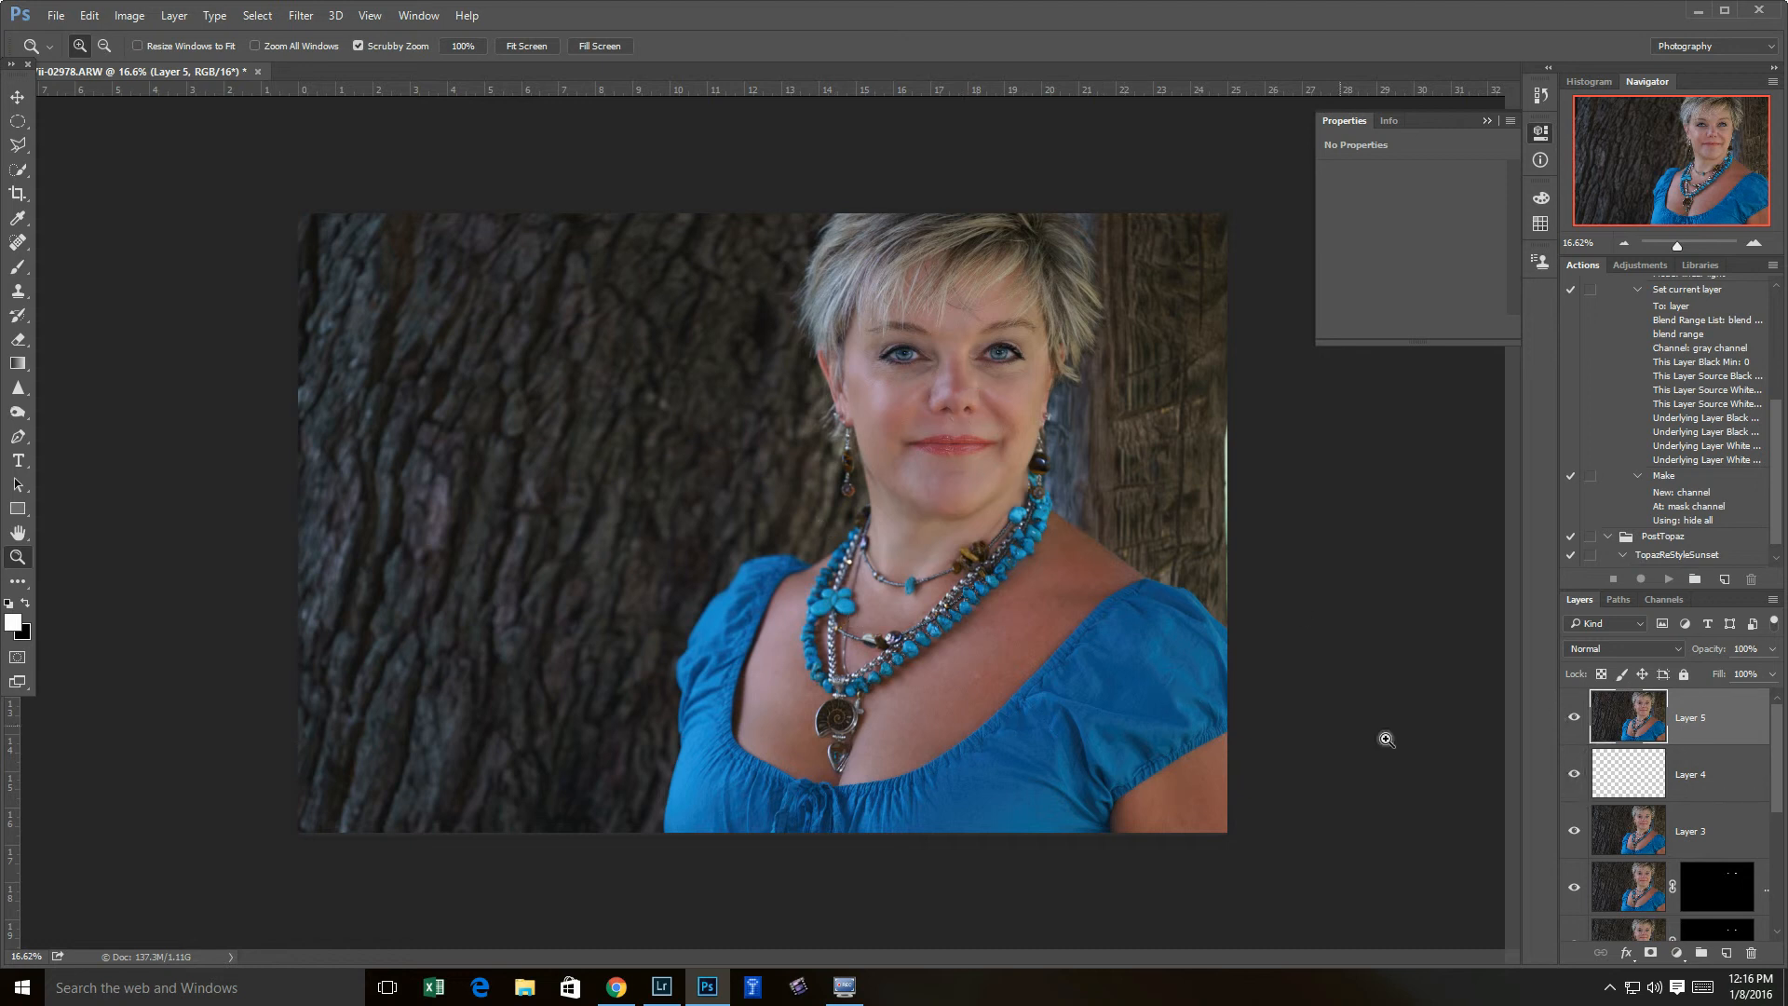
pyautogui.click(1574, 774)
pyautogui.click(1574, 832)
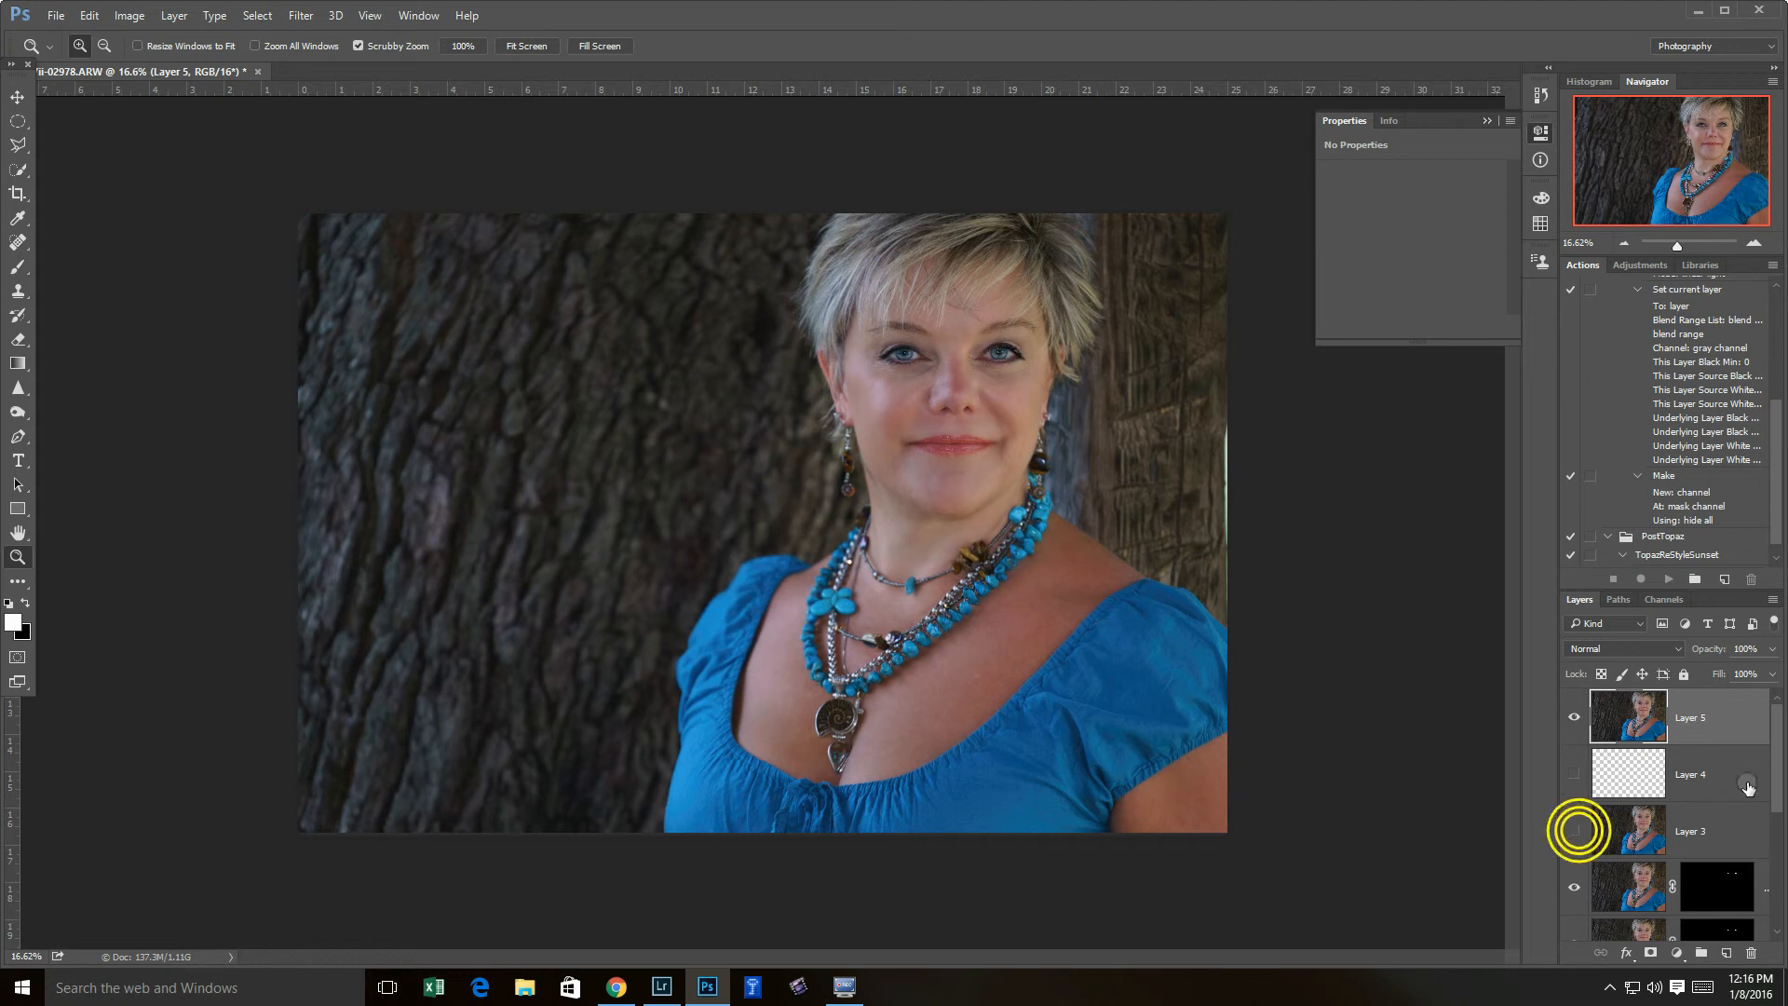
pyautogui.scroll(-3, 1714, 801)
pyautogui.click(1574, 742)
pyautogui.click(1574, 800)
pyautogui.click(1574, 859)
pyautogui.click(1574, 913)
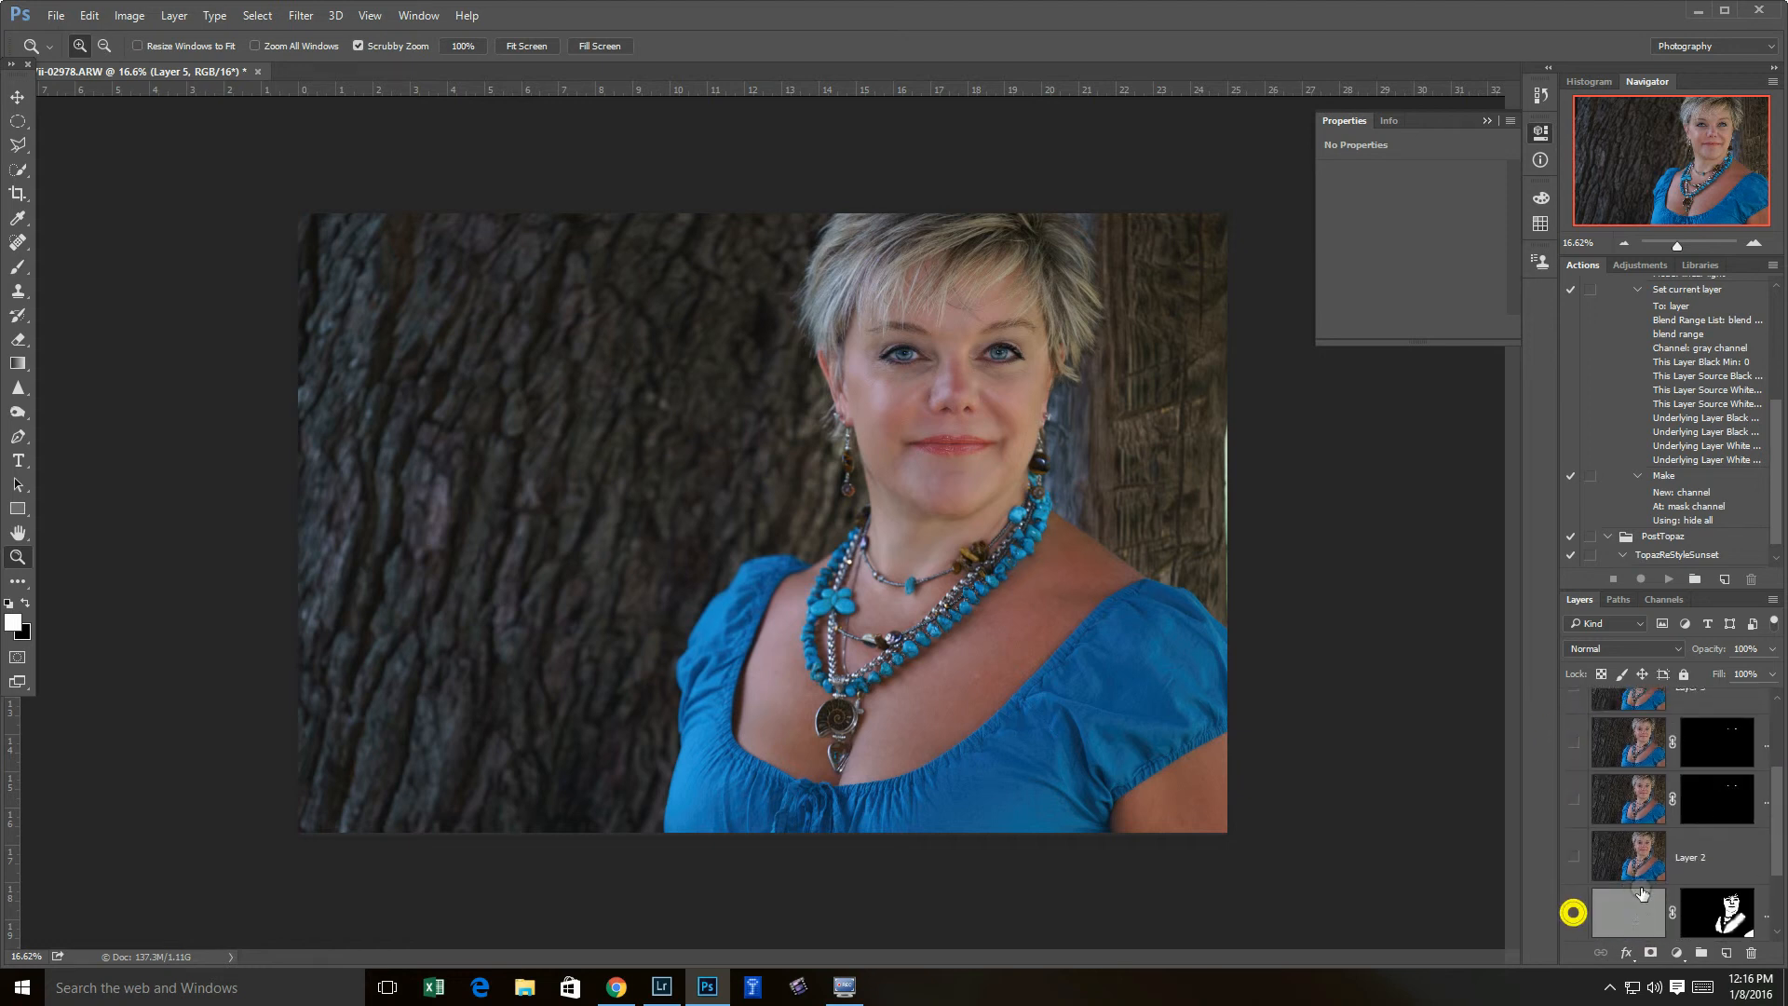
pyautogui.moveTo(1776, 819); pyautogui.dragTo(1779, 866)
pyautogui.click(1574, 856)
pyautogui.scroll(5, 1779, 847)
pyautogui.click(1564, 694)
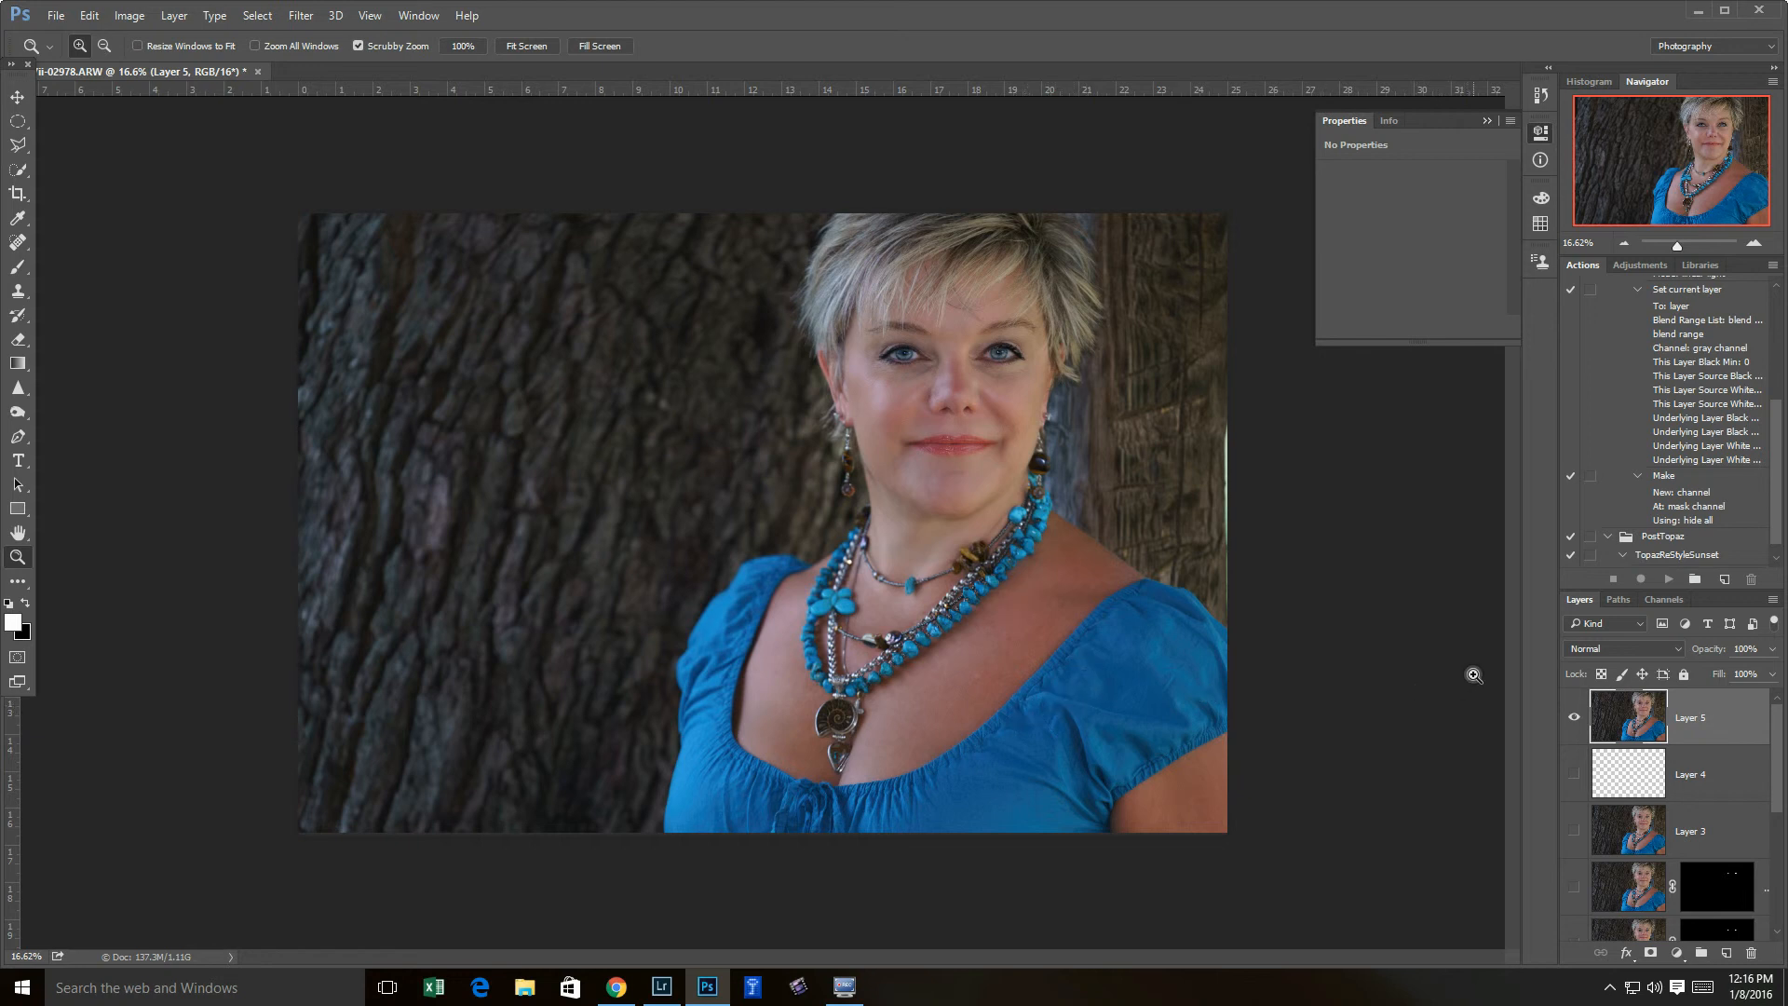
# - Fit the portrait to the screen, collapse the Properties panel and toggle Layer 5 to compare the retouch with the original
pyautogui.click(520, 46)
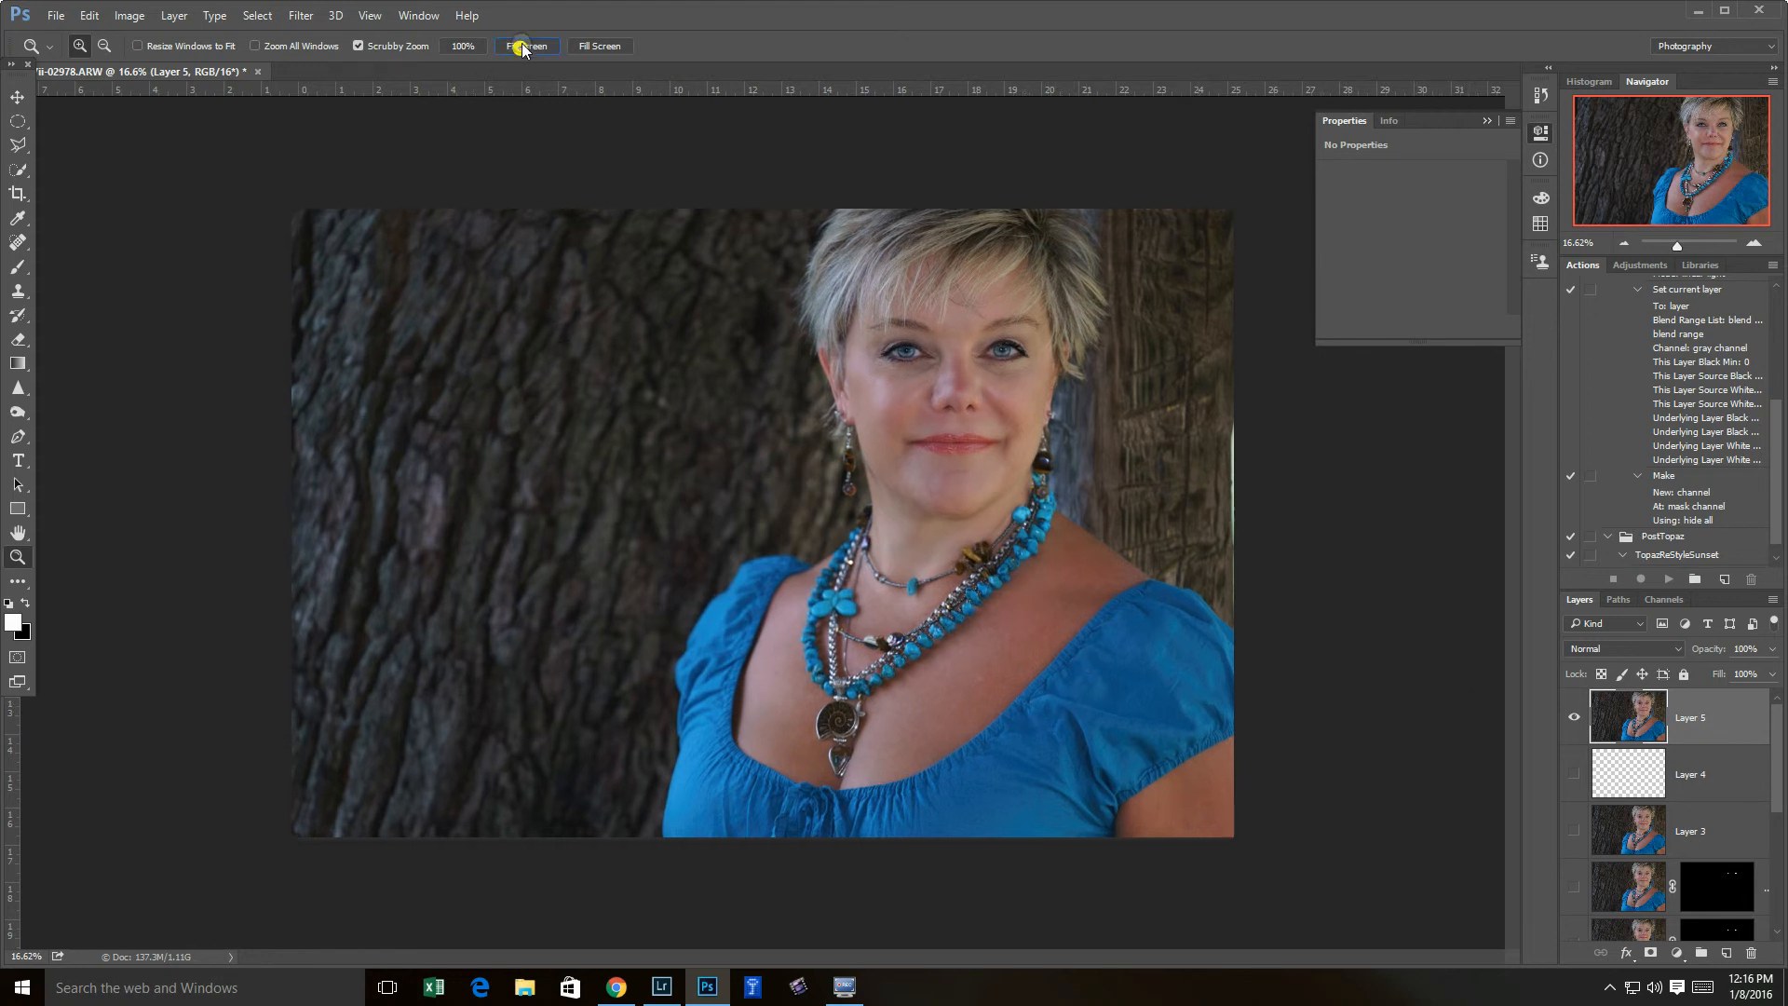
pyautogui.click(1487, 122)
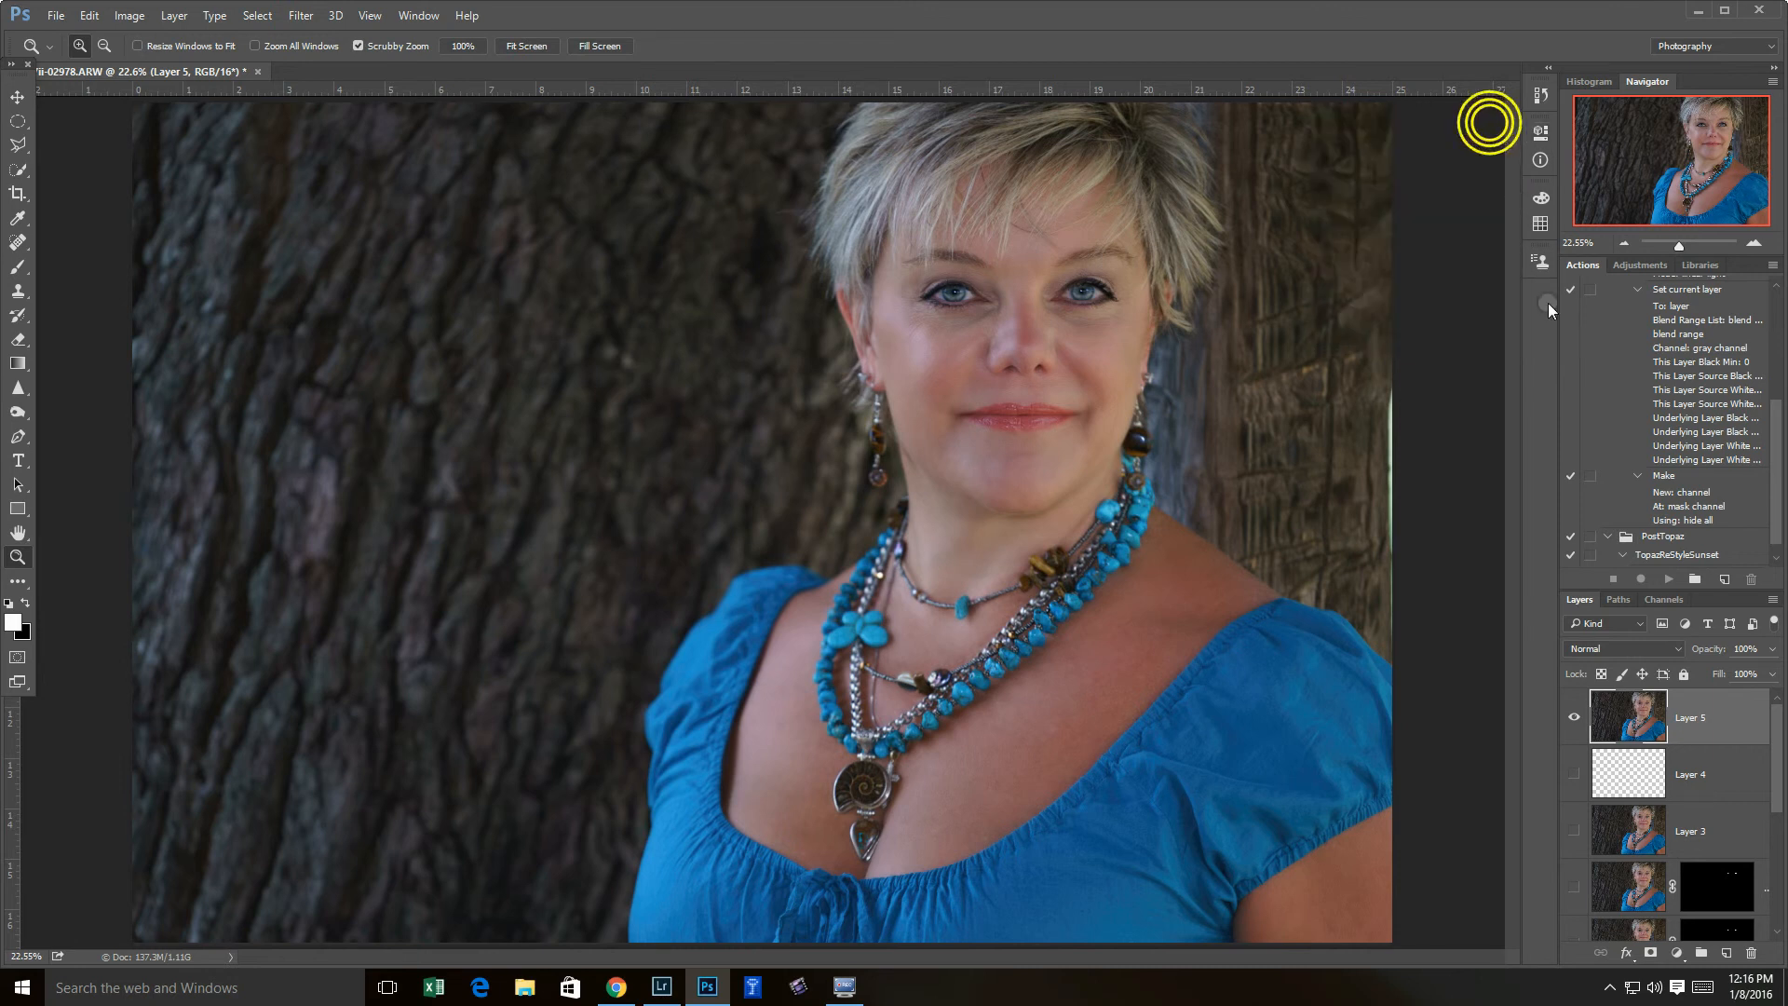
pyautogui.click(1573, 719)
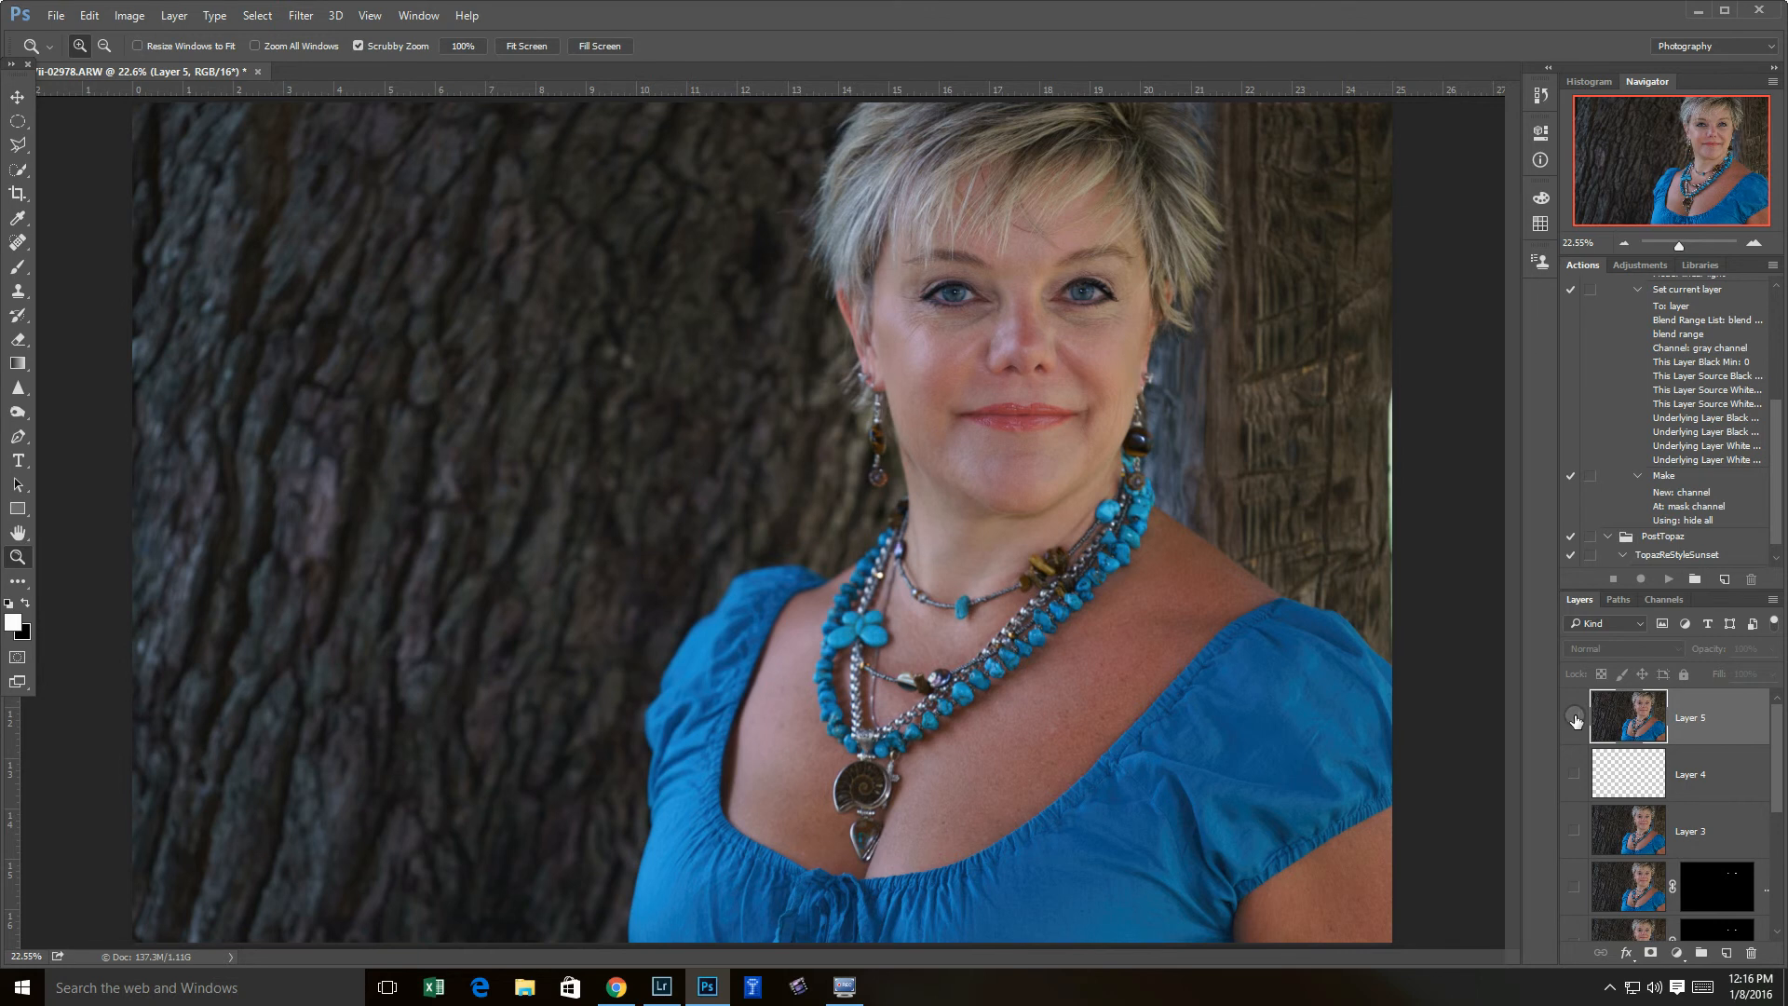
pyautogui.click(1574, 721)
pyautogui.click(1574, 719)
pyautogui.click(1574, 720)
pyautogui.click(1574, 720)
pyautogui.click(1574, 720)
pyautogui.click(1574, 720)
pyautogui.click(1574, 720)
pyautogui.click(1574, 720)
pyautogui.click(1573, 719)
# - Bring the InvertedHighPass action's settings into view and compare the whole portrait again with Layer 5 hidden and shown
pyautogui.moveTo(1774, 481); pyautogui.dragTo(1779, 358)
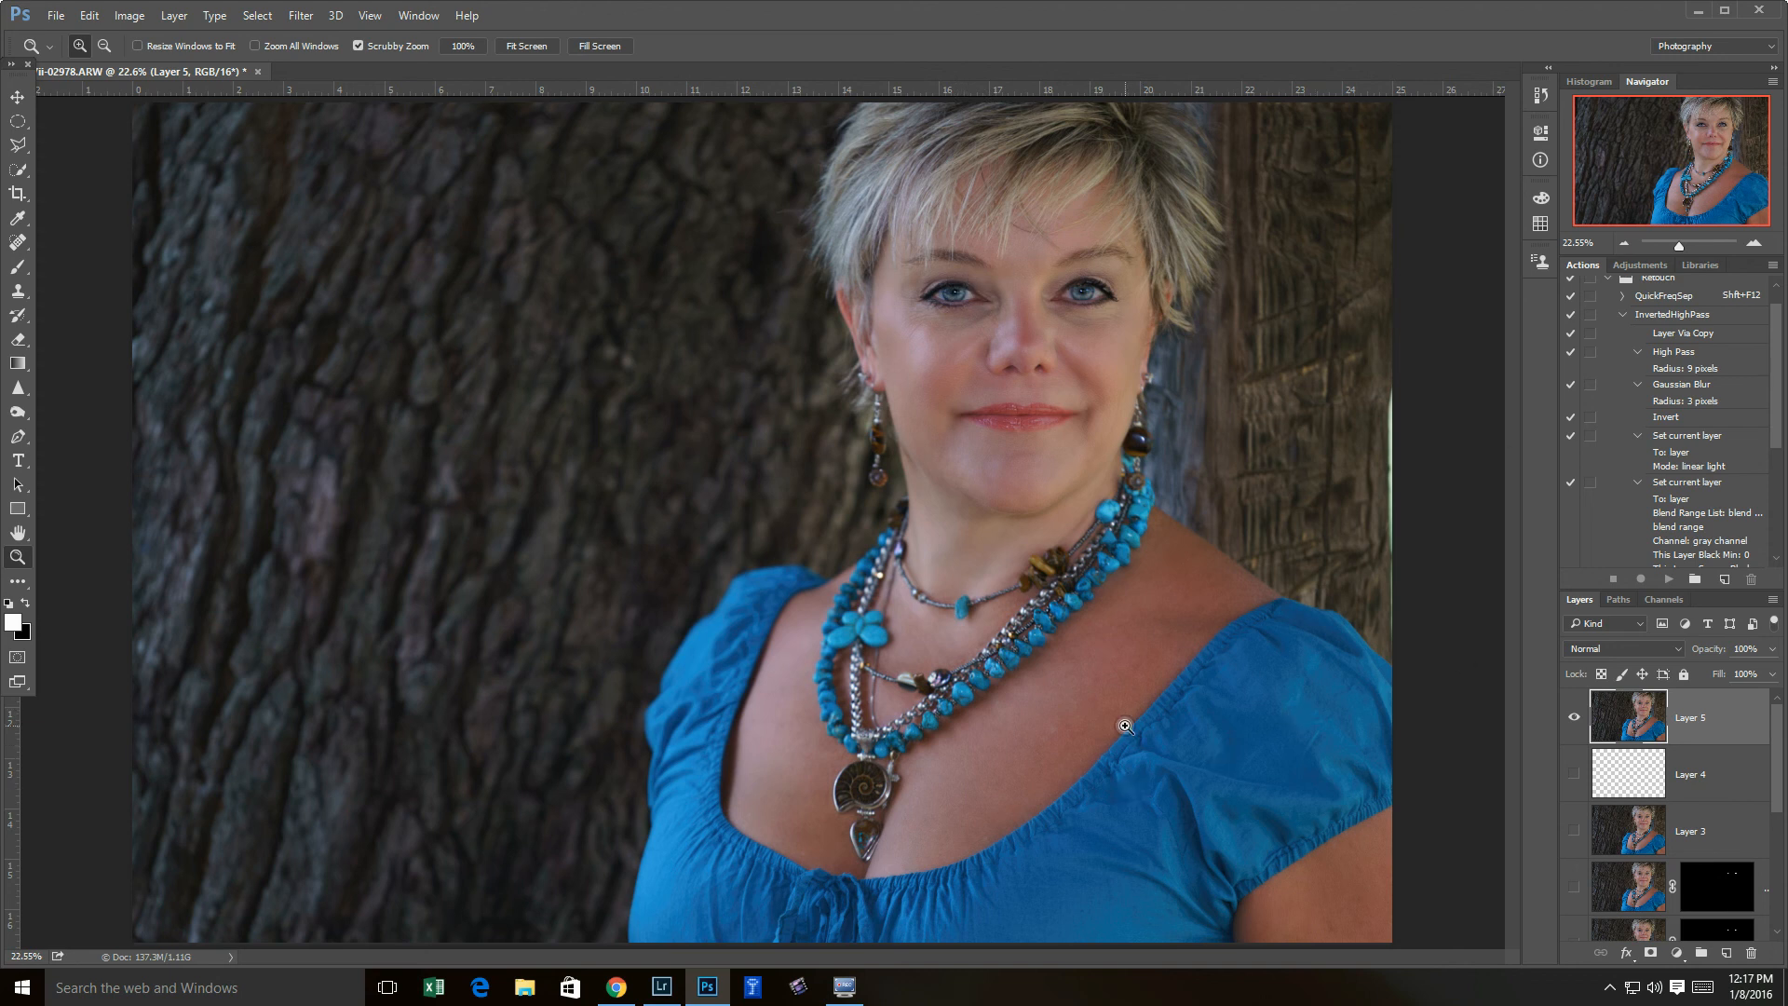
pyautogui.click(1574, 719)
pyautogui.click(1573, 719)
pyautogui.click(1573, 719)
pyautogui.click(1574, 719)
pyautogui.click(1574, 720)
pyautogui.click(1576, 720)
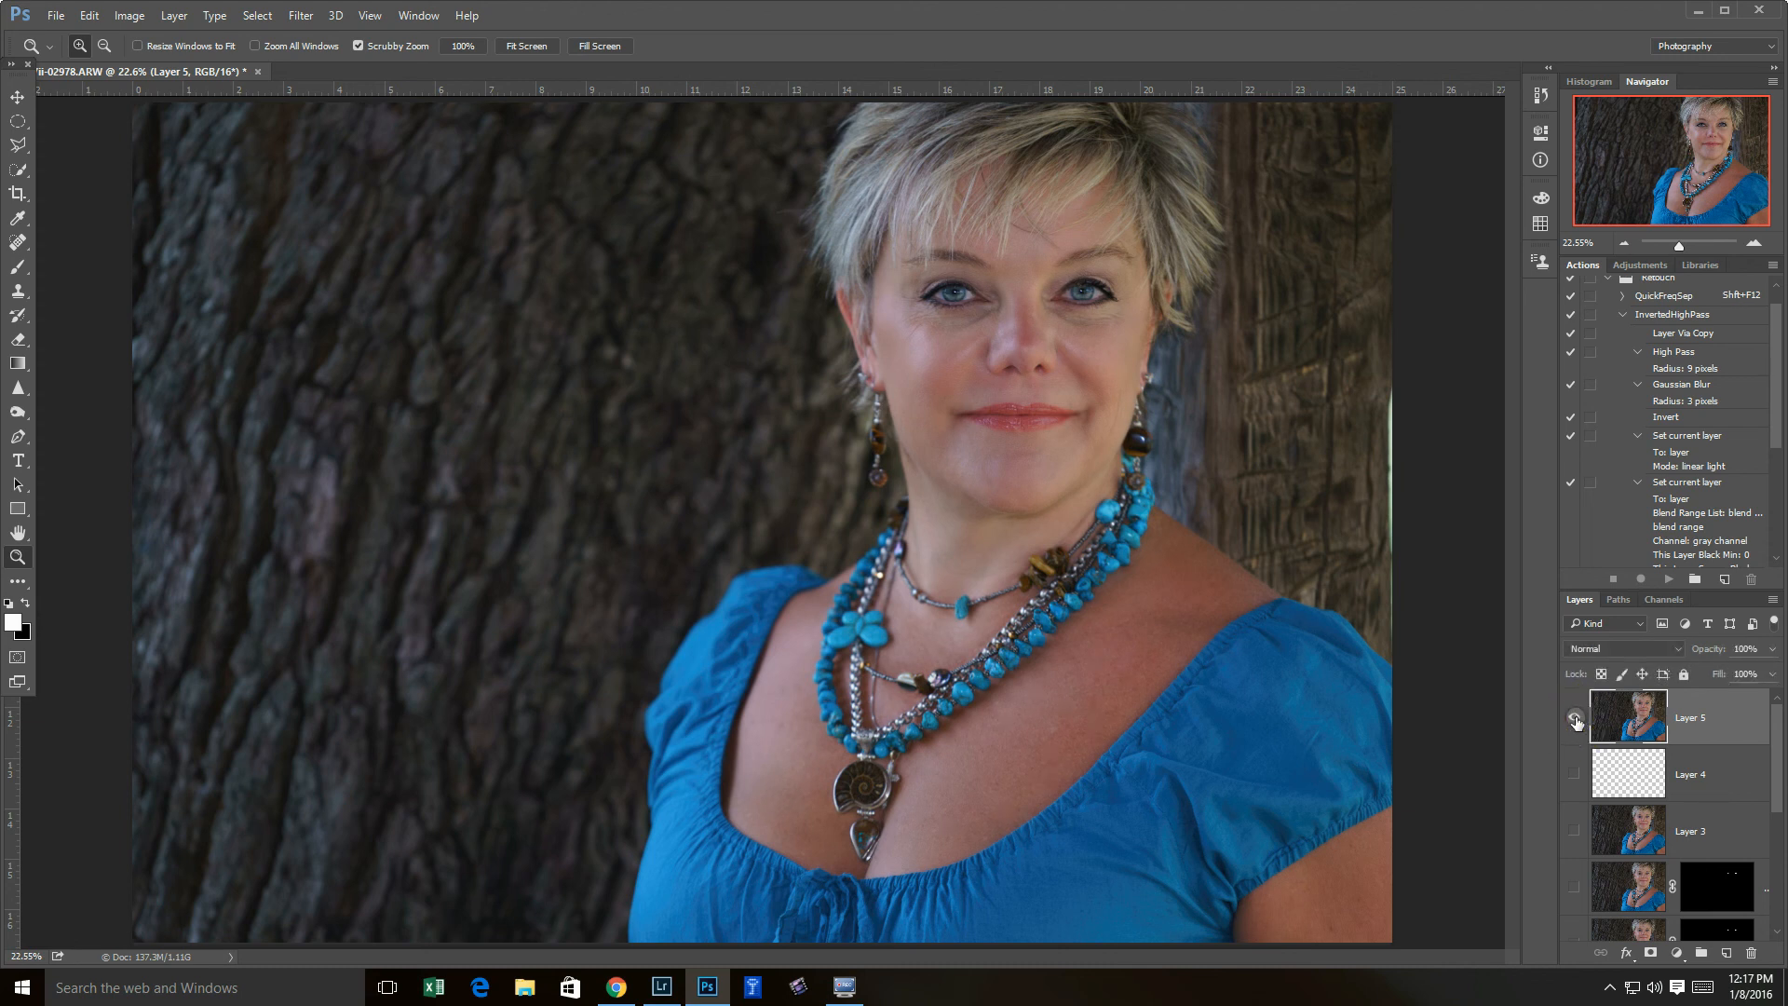